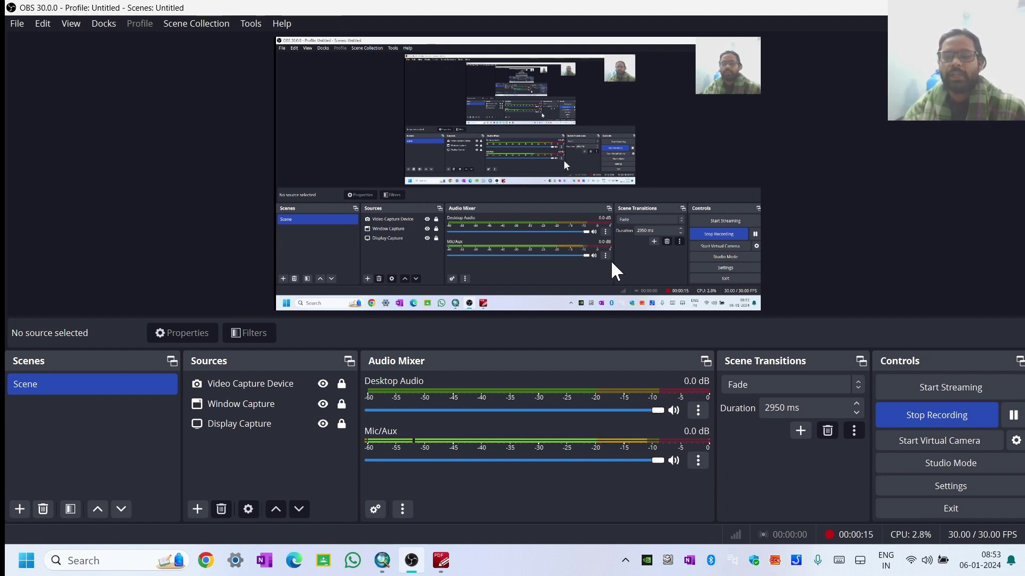
- Switch to the Lec-05 notes in PDF-XChange Editor and view the Coordinate System heading on the first page
key(super+d)
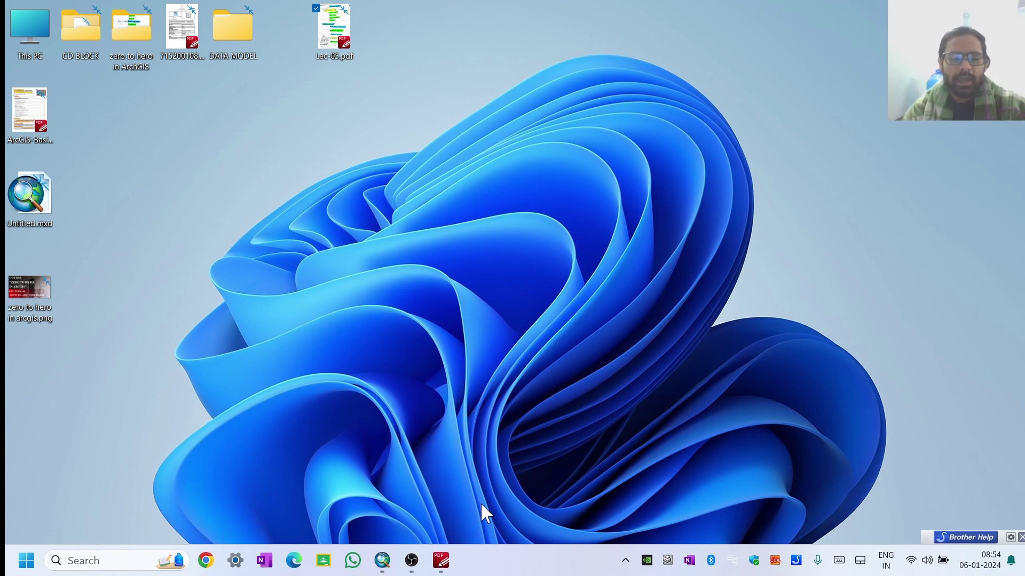
click(440, 560)
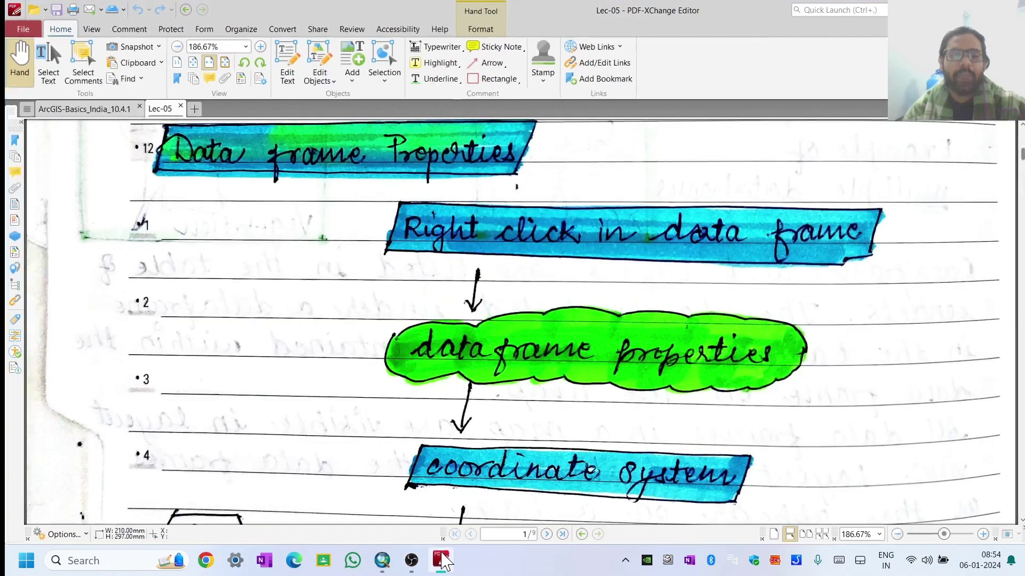
scroll(426, 490, up, 5)
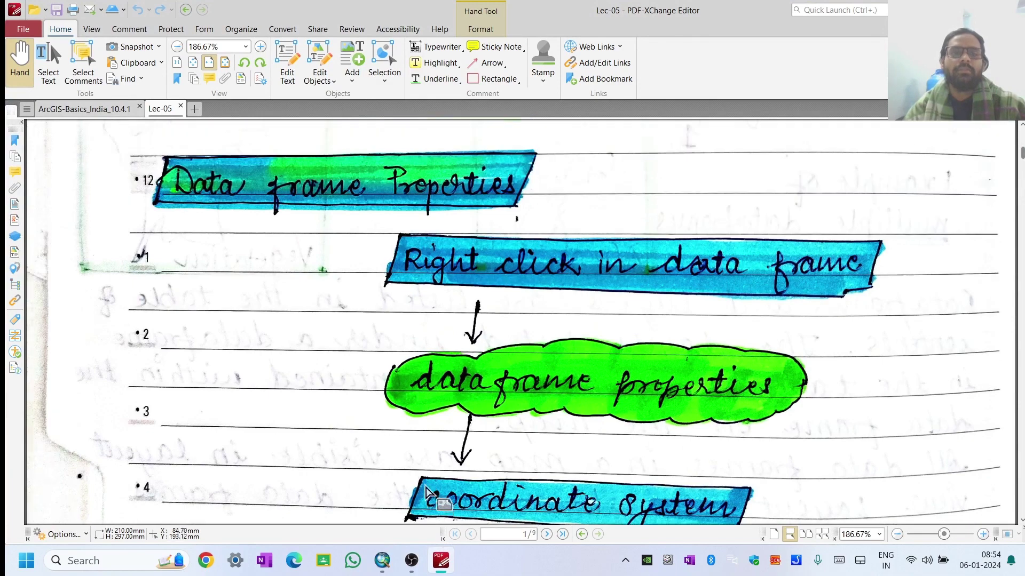
scroll(427, 490, up, 5)
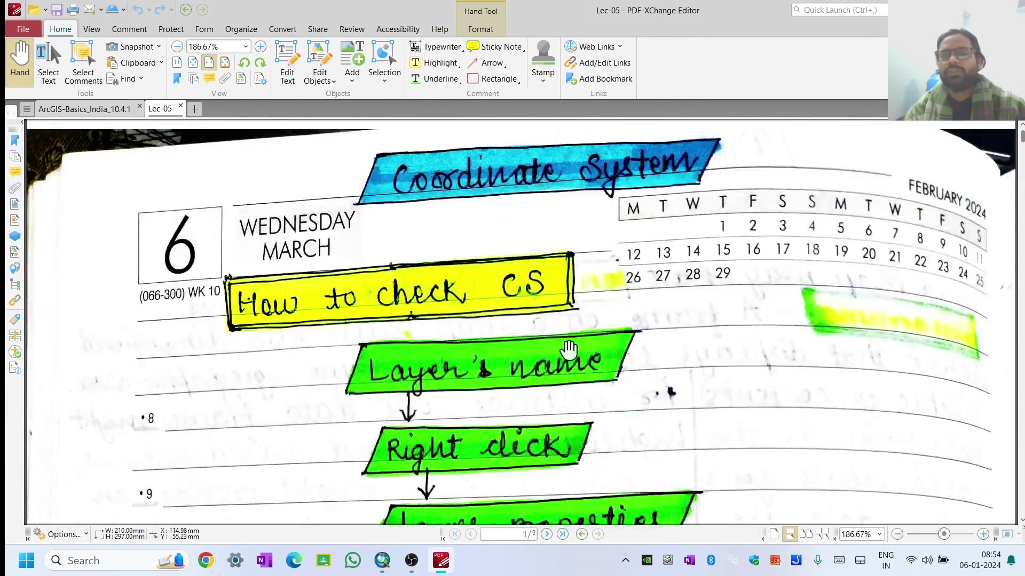
- Switch to OneNote and maximize its window for handwritten notes
click(383, 561)
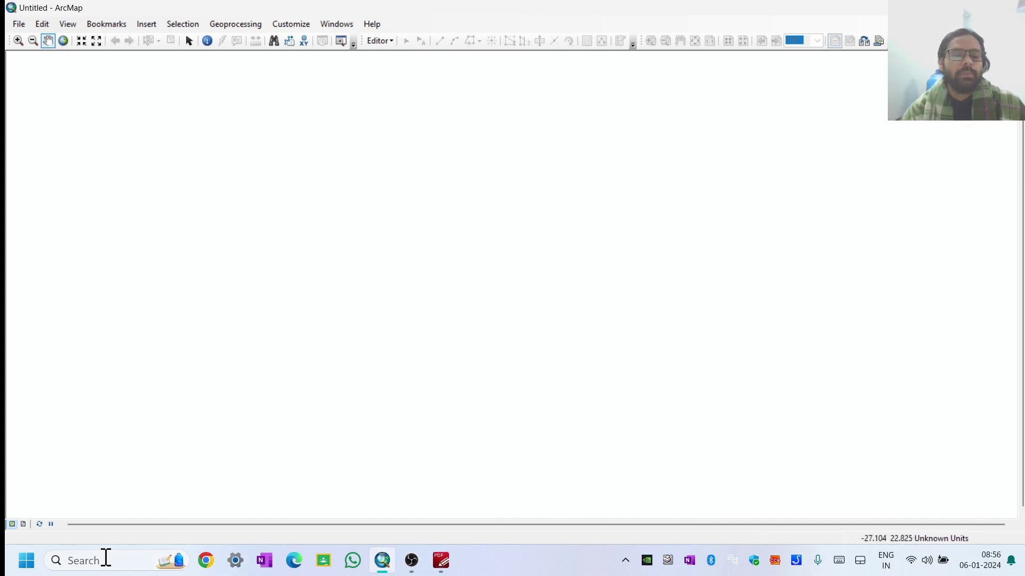
click(264, 561)
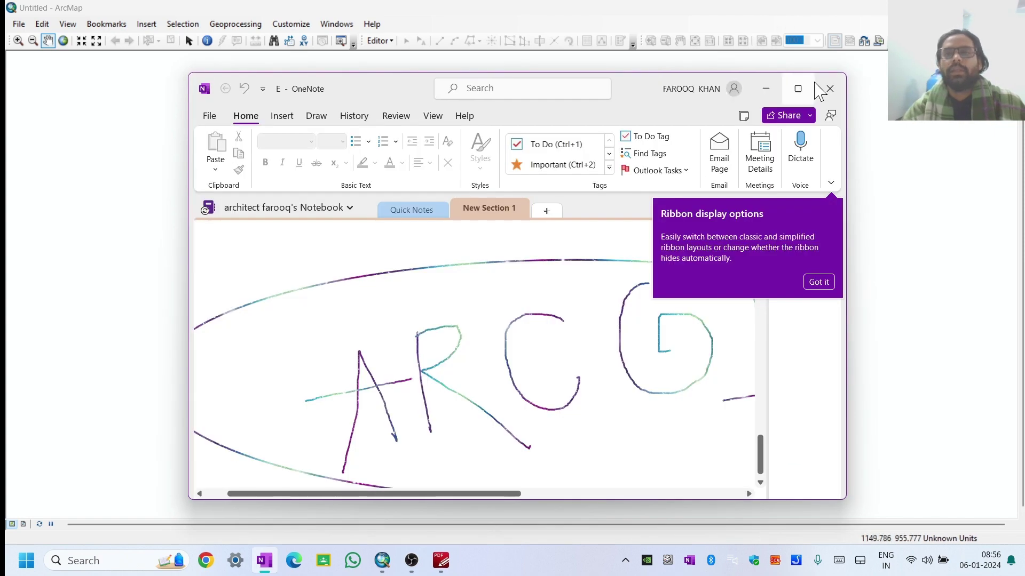
click(798, 89)
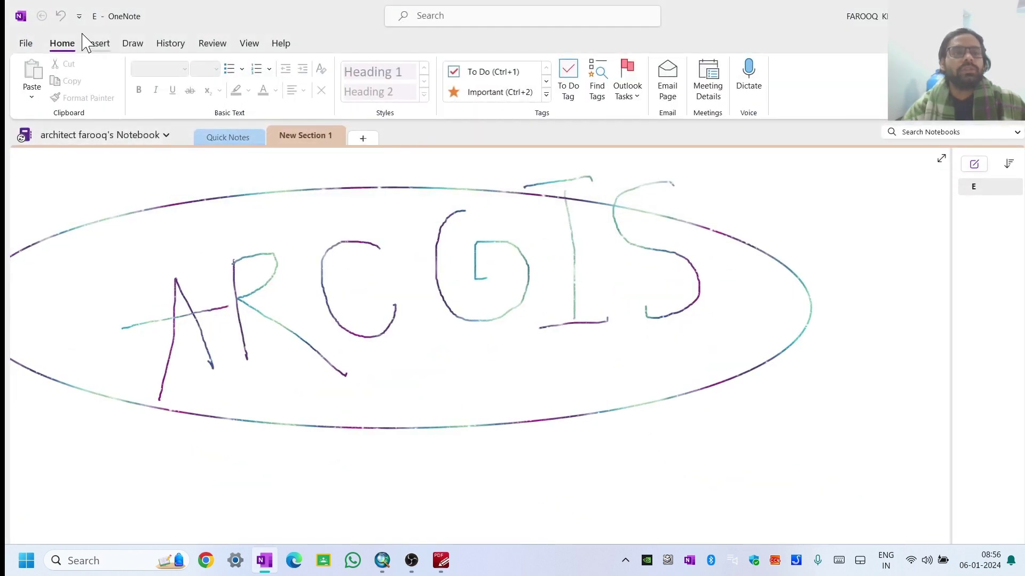
- Erase the handwritten ARCGIS lettering and its surrounding oval from the notebook page
click(98, 45)
click(133, 45)
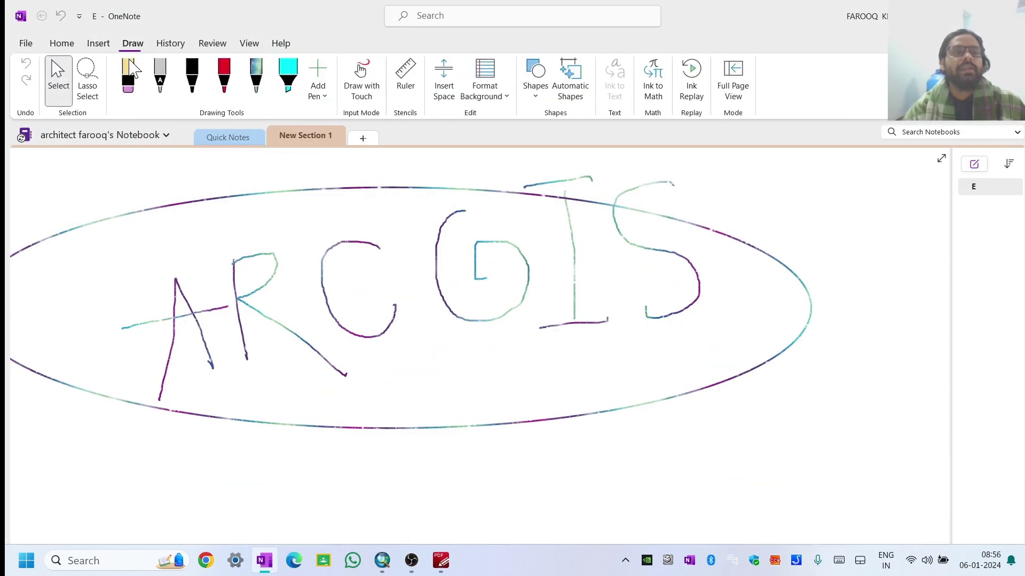
click(168, 209)
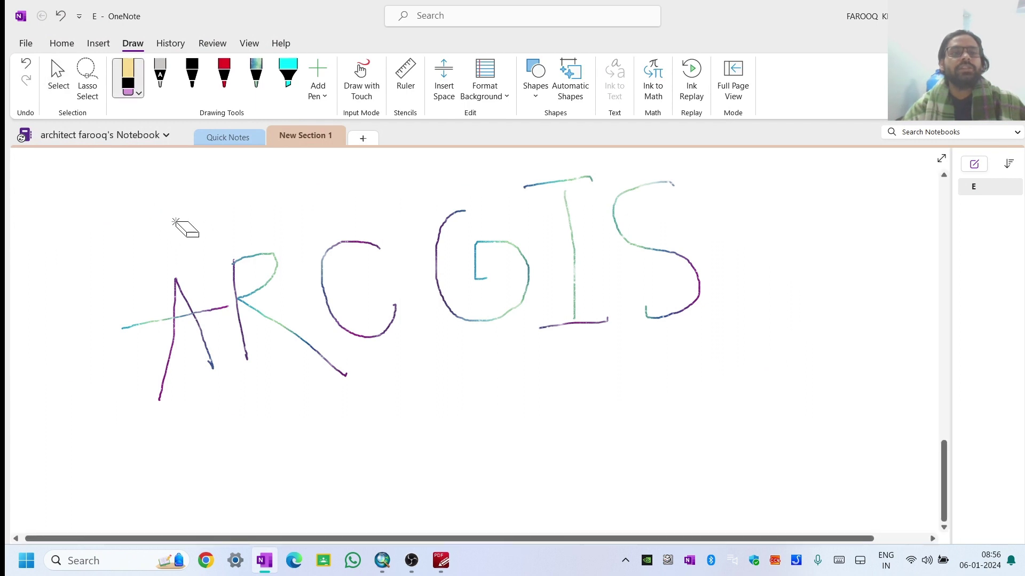
mouse_move(183, 224)
mouse_down()
mouse_move(183, 337)
mouse_move(213, 305)
mouse_move(267, 274)
mouse_move(320, 269)
mouse_move(276, 289)
mouse_move(279, 334)
mouse_up()
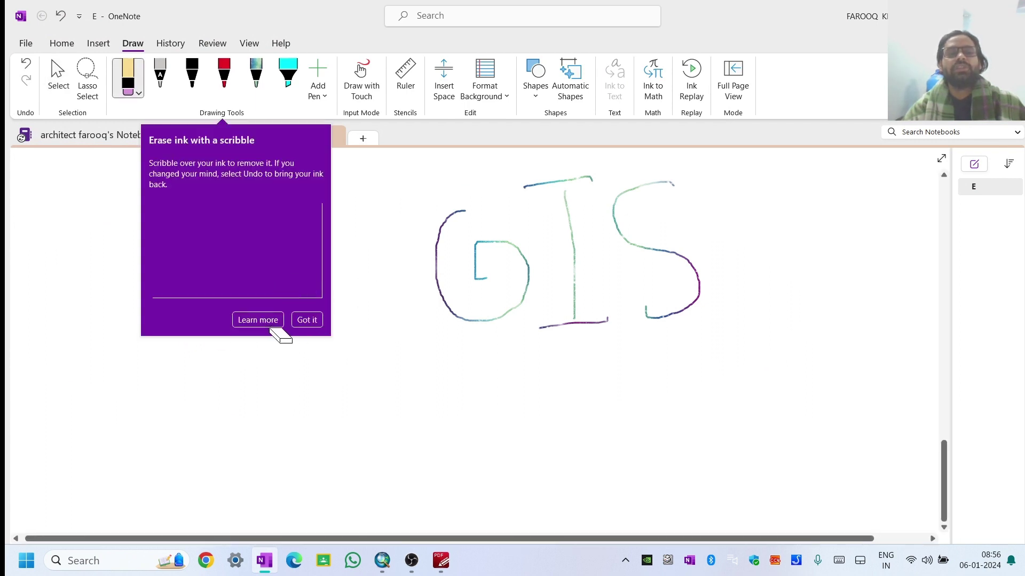
click(307, 320)
mouse_move(508, 240)
mouse_down()
mouse_move(413, 276)
mouse_move(553, 258)
mouse_move(584, 197)
mouse_move(570, 169)
mouse_move(591, 345)
mouse_move(655, 294)
mouse_move(658, 311)
mouse_move(688, 293)
mouse_move(690, 276)
mouse_move(646, 234)
mouse_up()
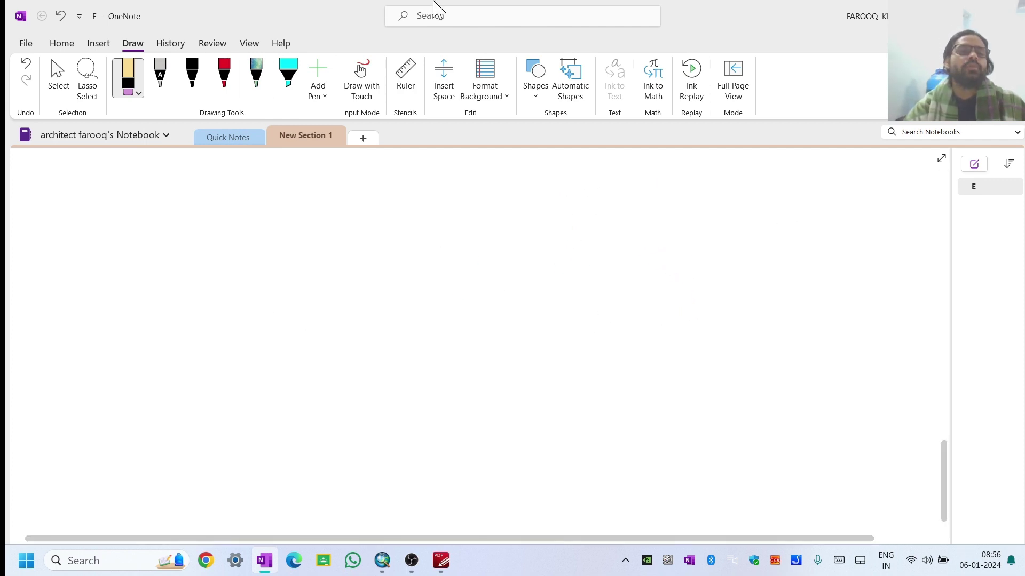
- Handwrite "shapefiles" with the red pen on the blank page and draw an outline around it
click(223, 75)
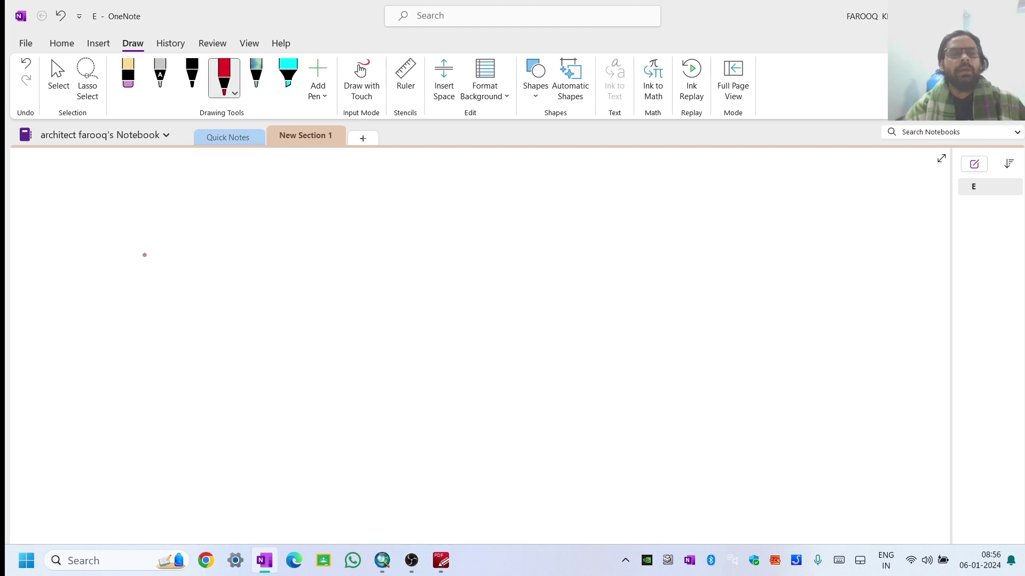
drag(128, 247, 137, 300)
mouse_move(150, 220)
mouse_down()
mouse_move(168, 276)
mouse_move(276, 233)
mouse_move(367, 174)
mouse_move(344, 227)
mouse_move(397, 181)
mouse_up()
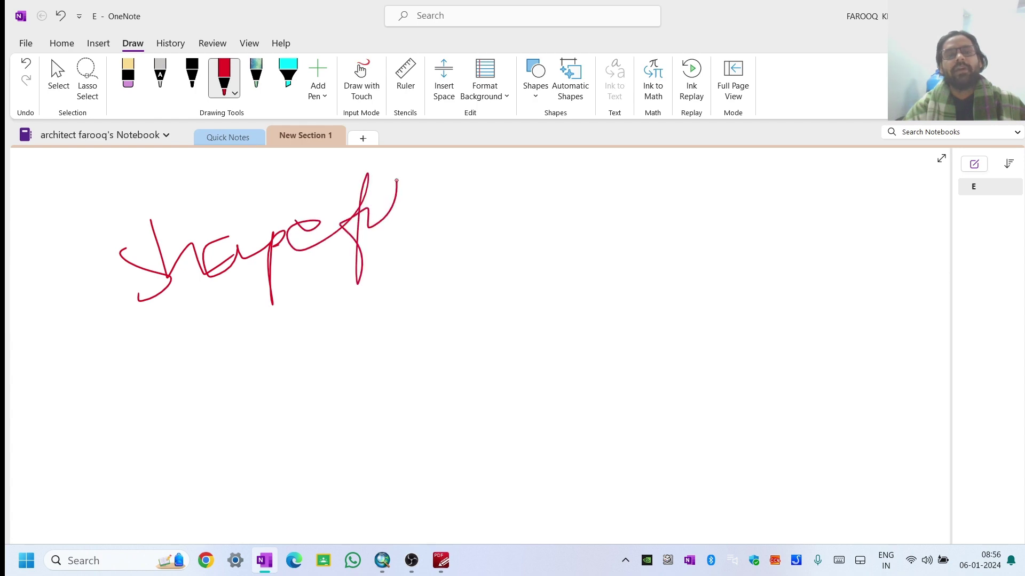
drag(435, 221, 421, 233)
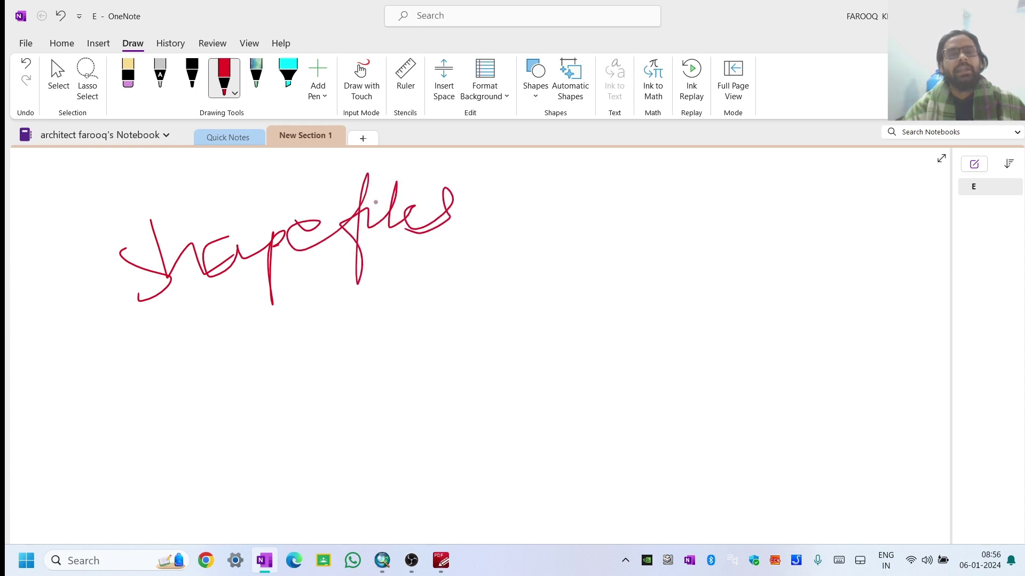
mouse_move(491, 175)
mouse_down()
mouse_move(132, 191)
mouse_move(67, 283)
mouse_move(141, 334)
mouse_move(336, 328)
mouse_move(430, 292)
mouse_move(493, 192)
mouse_up()
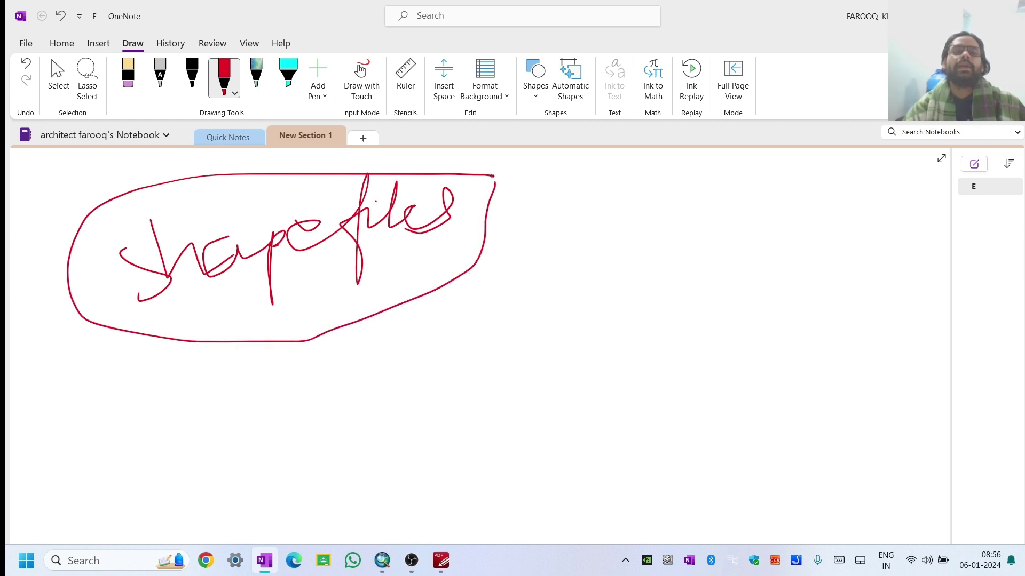
- Handwrite "Extention" in red in the empty area below the shapefiles note and draw an outline around it
scroll(418, 263, down, 10)
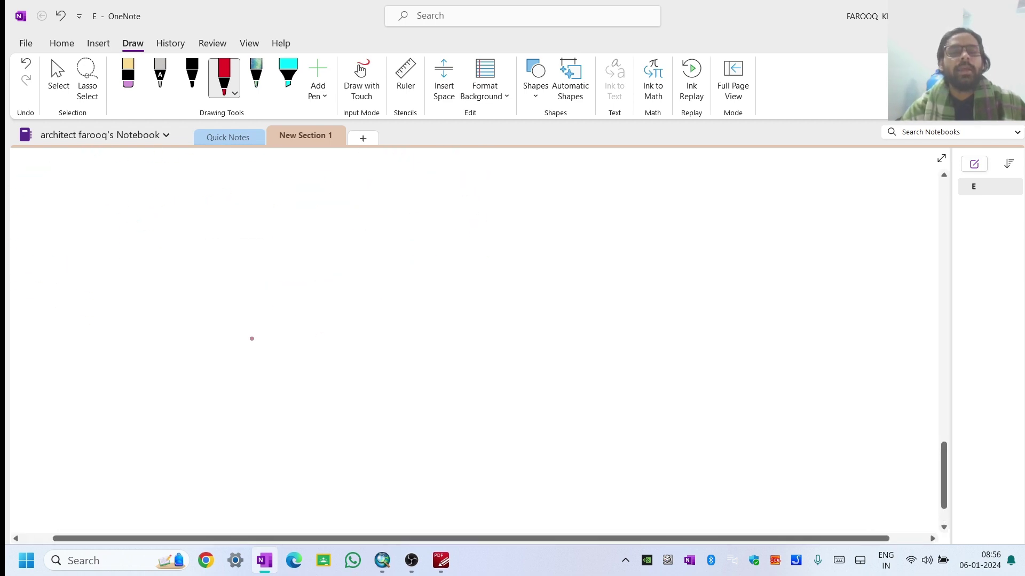
scroll(252, 339, up, 1)
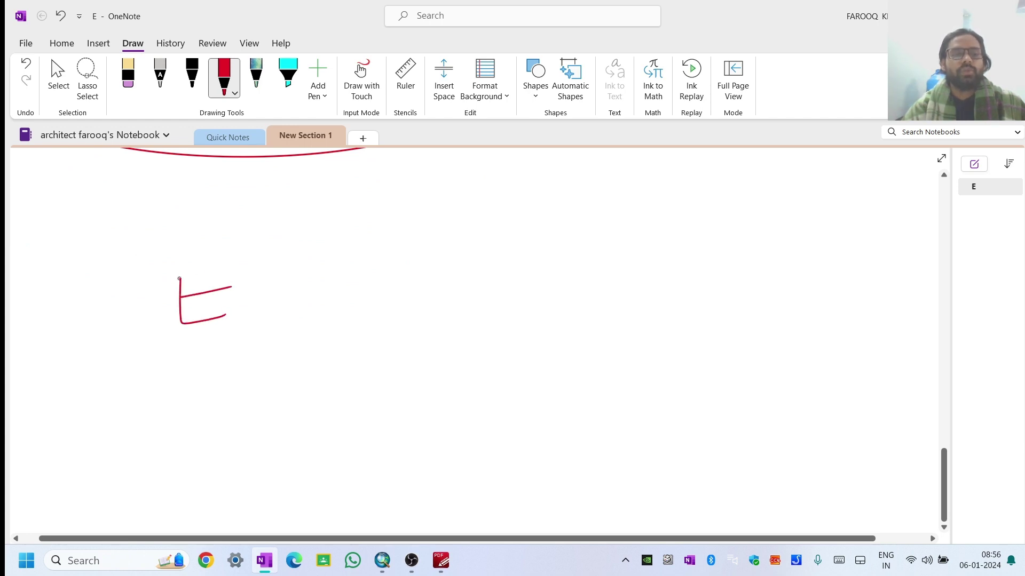
mouse_move(179, 278)
mouse_down()
mouse_move(250, 264)
mouse_move(276, 311)
mouse_move(295, 275)
mouse_move(297, 301)
mouse_move(338, 276)
mouse_move(339, 239)
mouse_move(343, 291)
mouse_move(361, 294)
mouse_move(373, 253)
mouse_move(388, 258)
mouse_move(373, 286)
mouse_move(418, 290)
mouse_move(418, 254)
mouse_up()
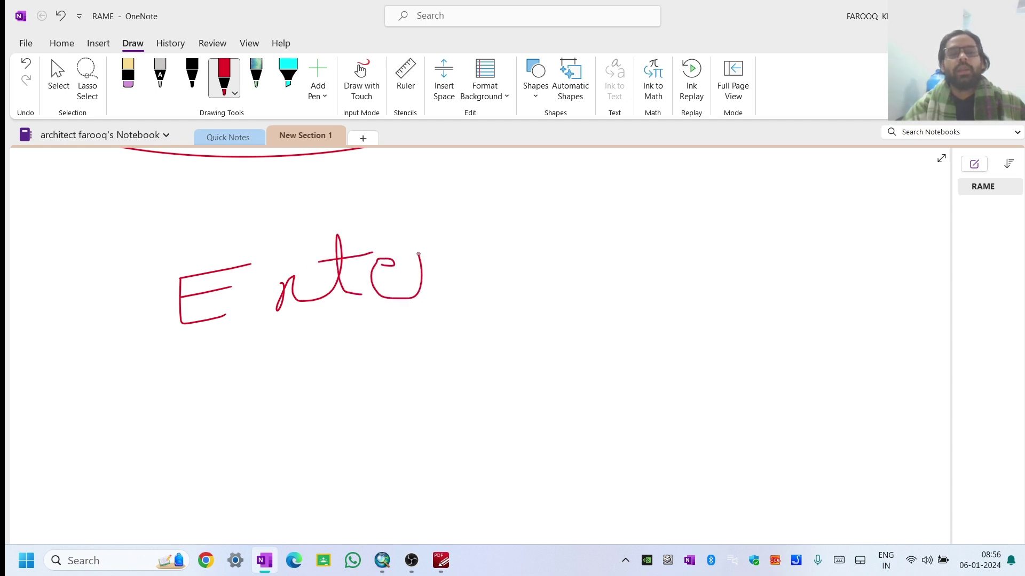
drag(454, 289, 462, 287)
drag(477, 200, 494, 297)
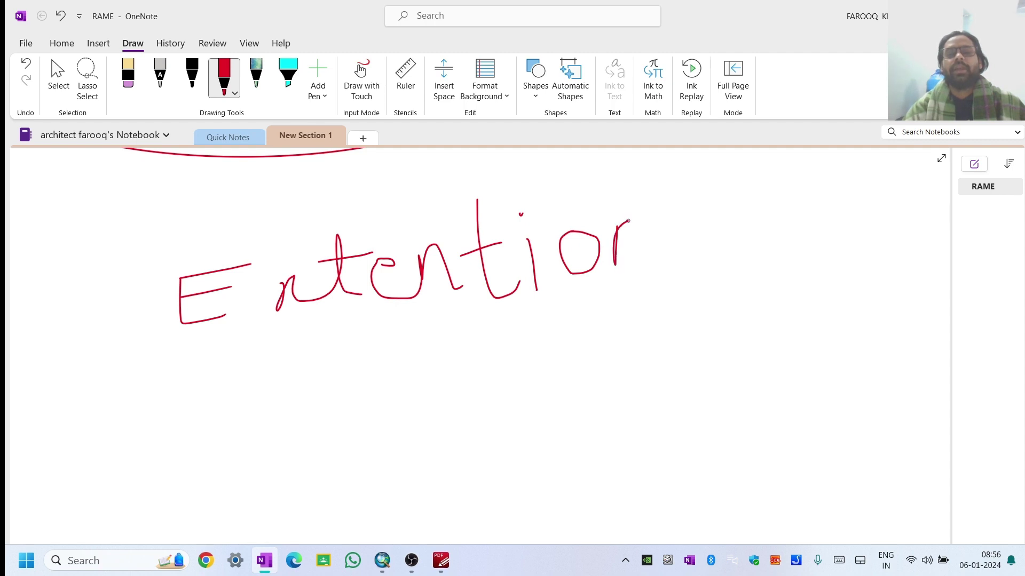
drag(628, 221, 644, 279)
mouse_move(700, 226)
mouse_down()
mouse_move(576, 213)
mouse_move(228, 213)
mouse_move(167, 247)
mouse_move(155, 341)
mouse_move(218, 393)
mouse_move(534, 345)
mouse_move(711, 338)
mouse_move(759, 305)
mouse_move(742, 255)
mouse_move(695, 233)
mouse_up()
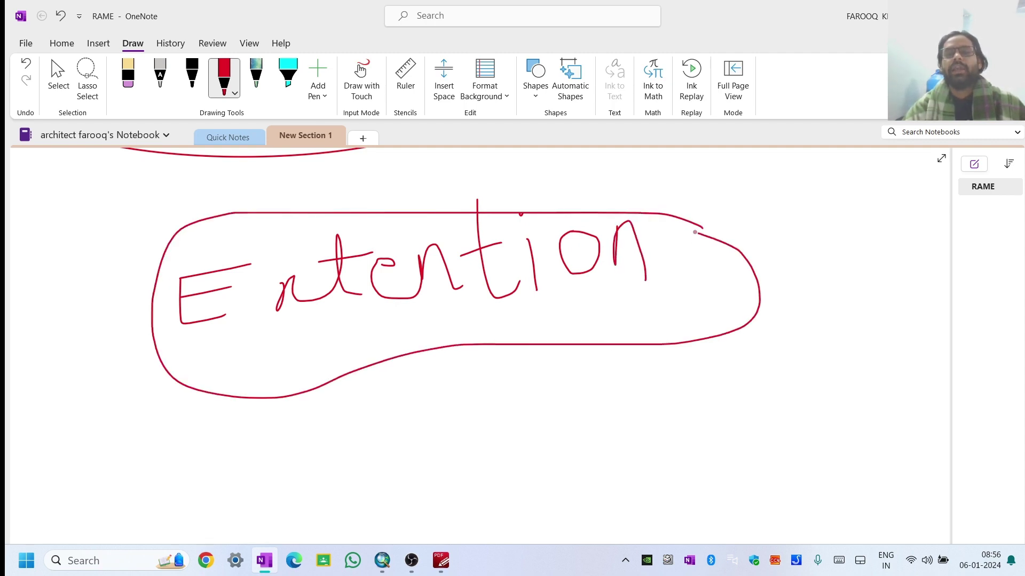
- Draw two red arrows below Extention pointing to the handwritten letters f and R, followed by a dotted trail
mouse_move(624, 389)
mouse_down()
mouse_move(723, 375)
mouse_move(703, 419)
mouse_up()
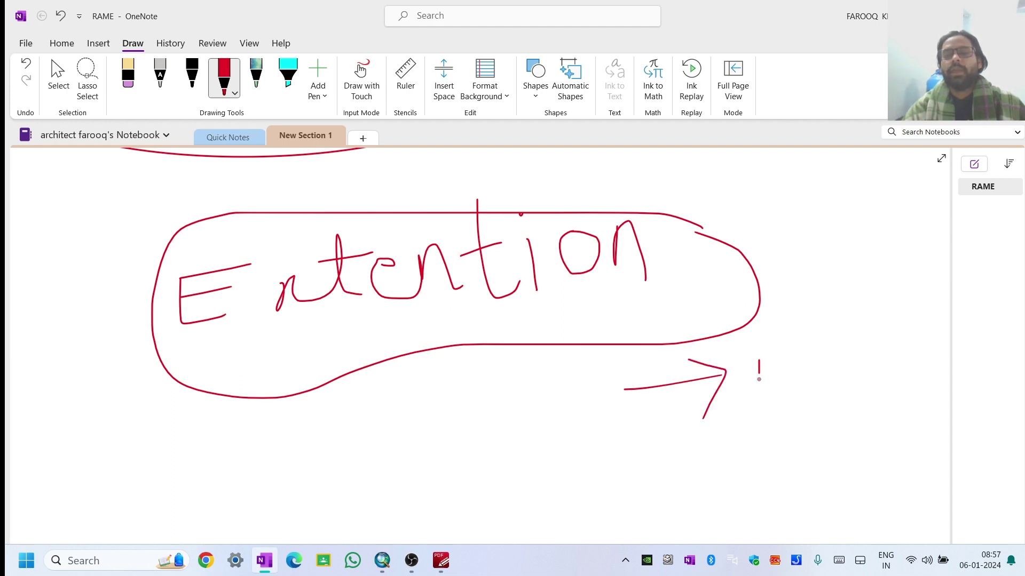
drag(726, 366, 790, 355)
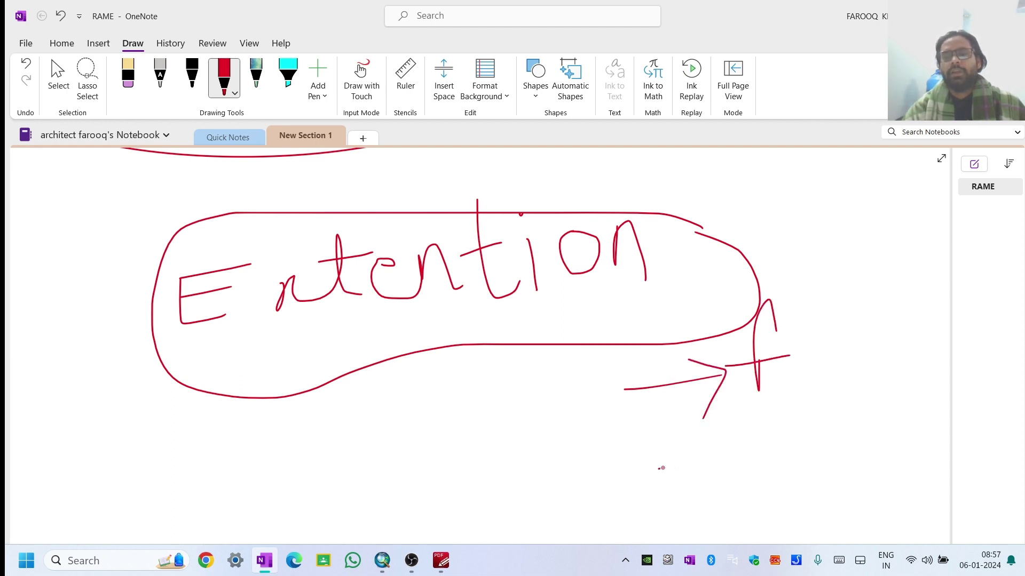
drag(660, 468, 738, 453)
drag(786, 428, 771, 471)
mouse_move(773, 469)
mouse_down()
mouse_move(801, 386)
mouse_move(778, 413)
mouse_move(847, 447)
mouse_up()
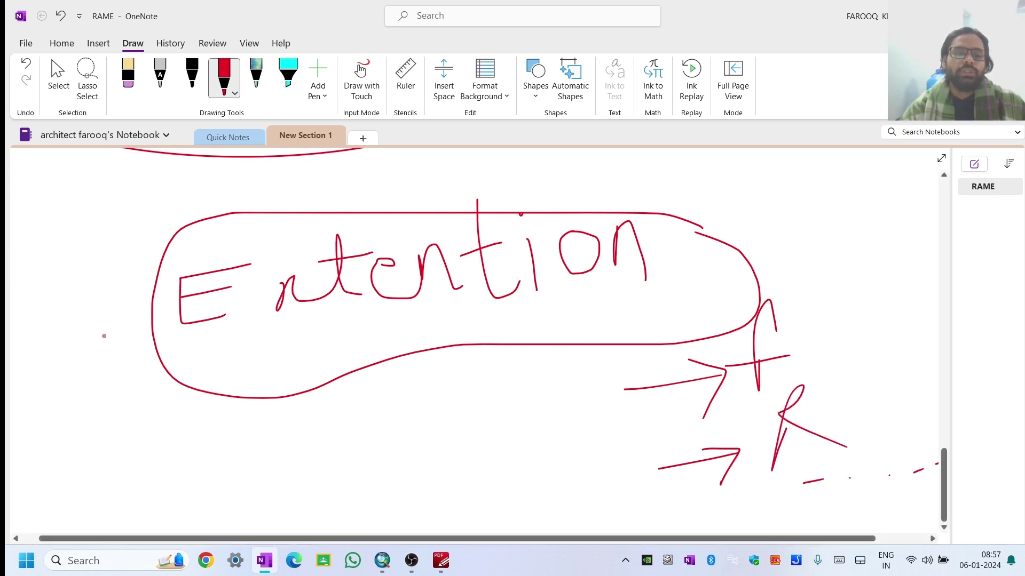
- Handwrite "Ift" in red beside the start of Extention and circle it
drag(51, 254, 145, 241)
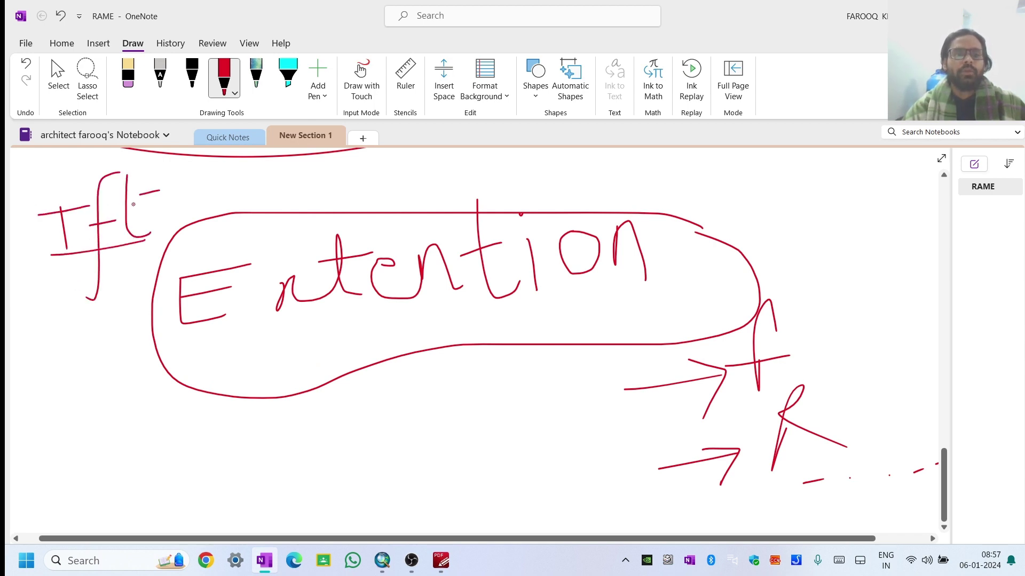
mouse_move(158, 176)
mouse_down()
mouse_move(84, 162)
mouse_move(6, 206)
mouse_move(35, 297)
mouse_move(118, 293)
mouse_move(174, 219)
mouse_move(152, 175)
mouse_up()
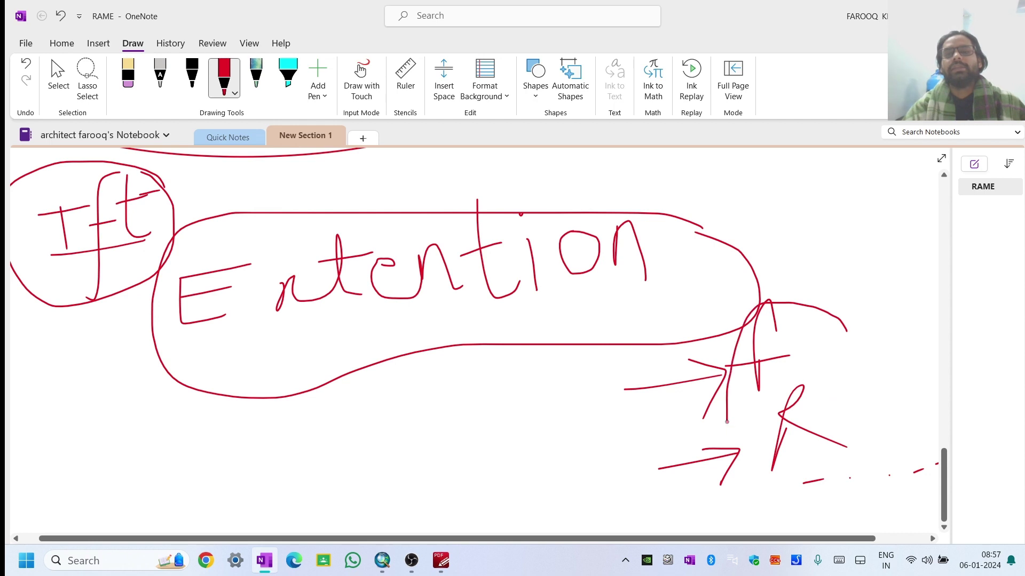
- Link Extention to the f and R letters with a curved arrow, and draw emphasis outlines around both groups
mouse_move(865, 526)
mouse_down()
mouse_move(913, 382)
mouse_move(815, 319)
mouse_up()
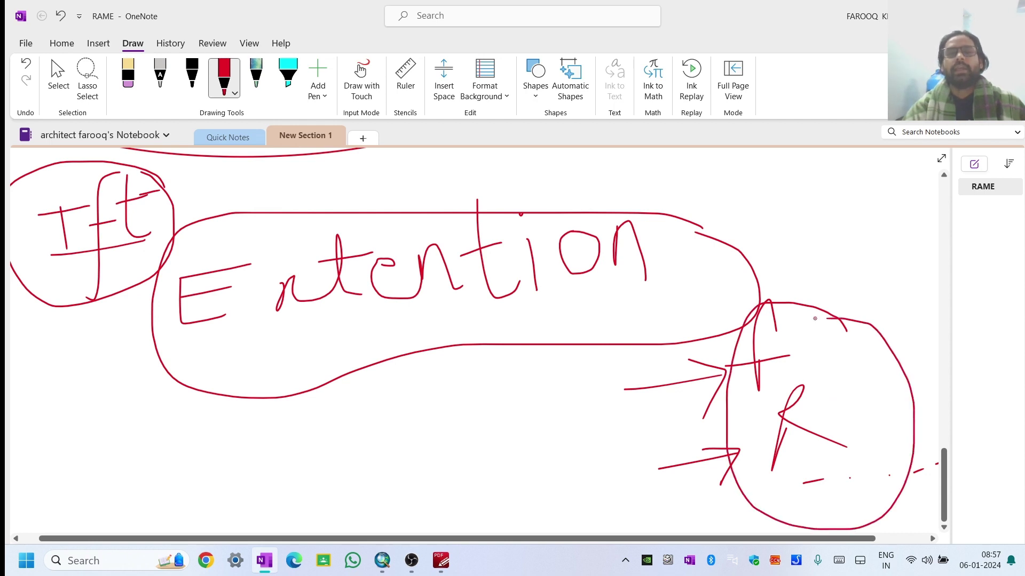
mouse_move(699, 195)
mouse_down()
mouse_move(784, 209)
mouse_move(814, 260)
mouse_up()
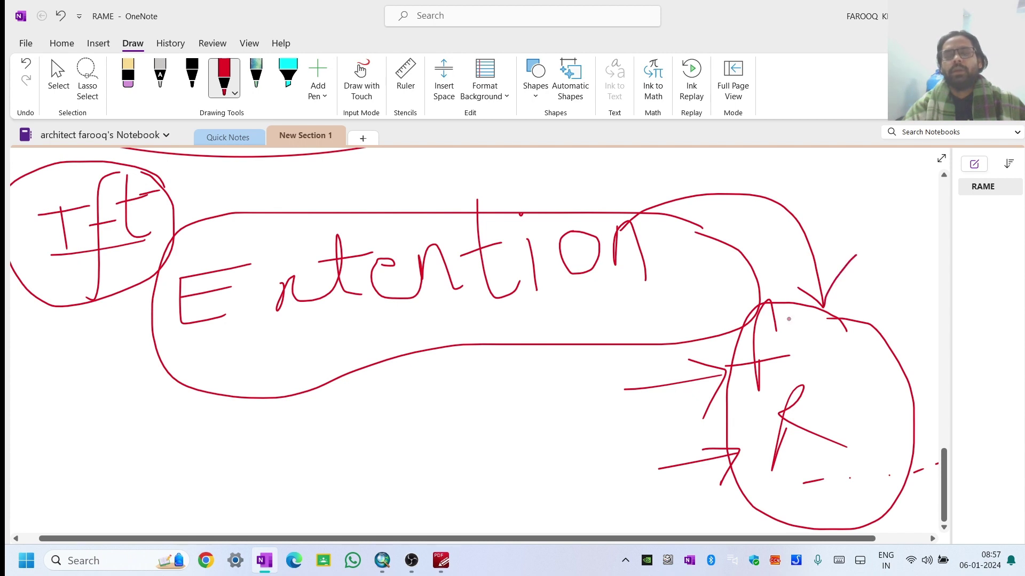
mouse_move(176, 226)
mouse_down()
mouse_move(700, 208)
mouse_move(705, 309)
mouse_move(253, 423)
mouse_up()
mouse_move(195, 358)
mouse_down()
mouse_move(185, 270)
mouse_move(372, 226)
mouse_move(430, 224)
mouse_up()
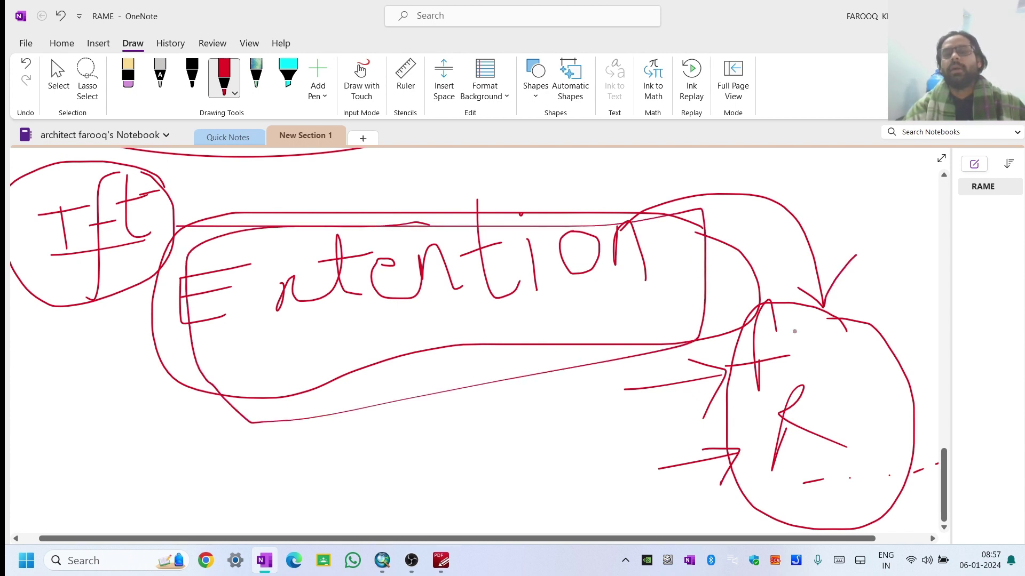
mouse_move(789, 301)
mouse_down()
mouse_move(843, 384)
mouse_move(827, 476)
mouse_move(752, 493)
mouse_move(710, 414)
mouse_move(714, 315)
mouse_move(755, 284)
mouse_move(836, 306)
mouse_move(871, 379)
mouse_move(851, 469)
mouse_move(781, 497)
mouse_move(735, 338)
mouse_up()
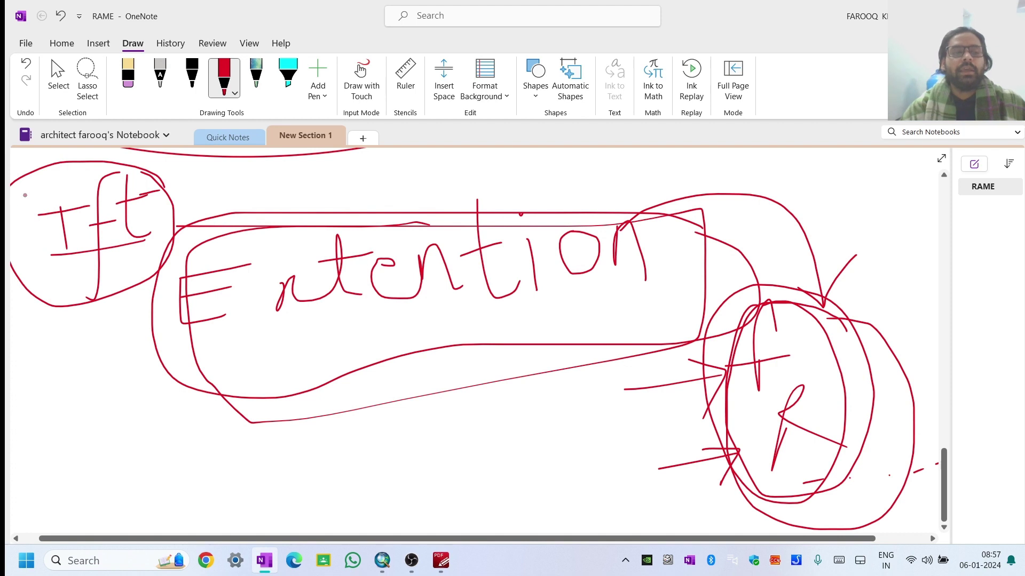
- Trace additional red circles around the handwritten Ift note
mouse_move(112, 154)
mouse_down()
mouse_move(107, 289)
mouse_move(18, 269)
mouse_up()
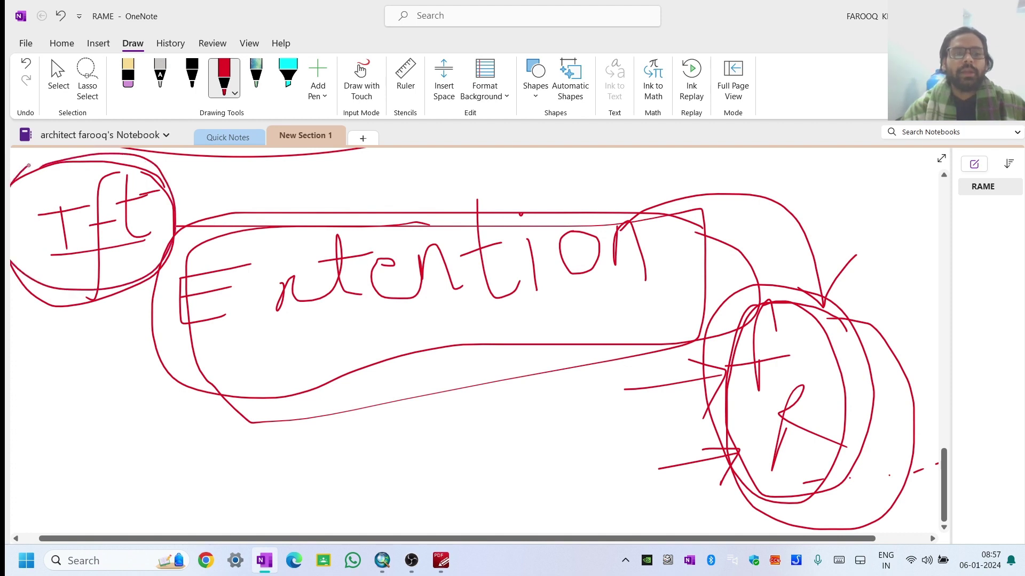
mouse_move(29, 166)
mouse_down()
mouse_move(90, 153)
mouse_move(142, 159)
mouse_up()
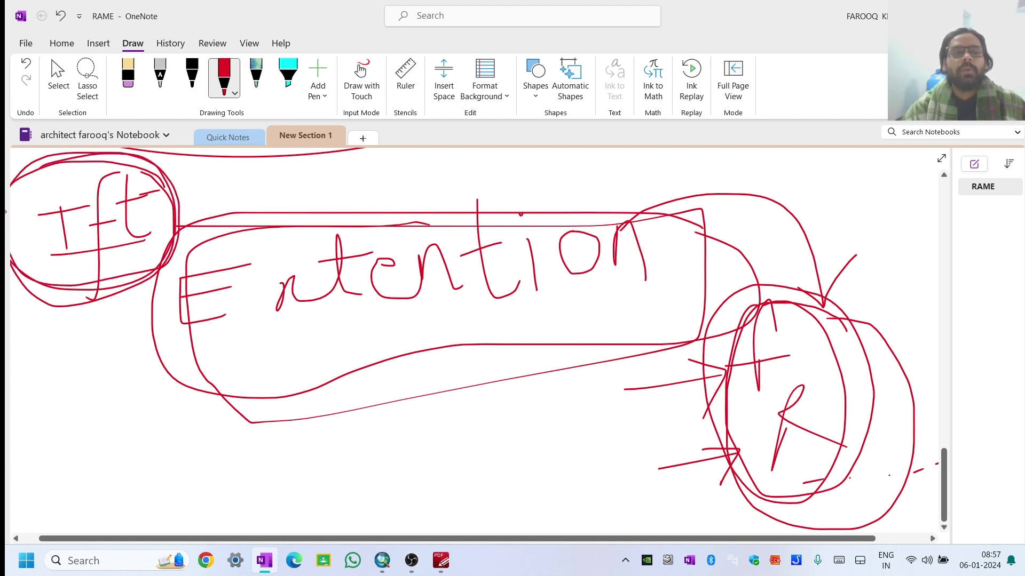
mouse_move(186, 262)
mouse_down()
mouse_move(146, 305)
mouse_move(64, 297)
mouse_move(12, 228)
mouse_move(34, 173)
mouse_move(131, 164)
mouse_move(162, 187)
mouse_move(169, 263)
mouse_move(89, 298)
mouse_up()
- Undo the latest ink strokes around the Ift note to remove its circles
key(ctrl+z)
key(ctrl+z)
key(ctrl+z)
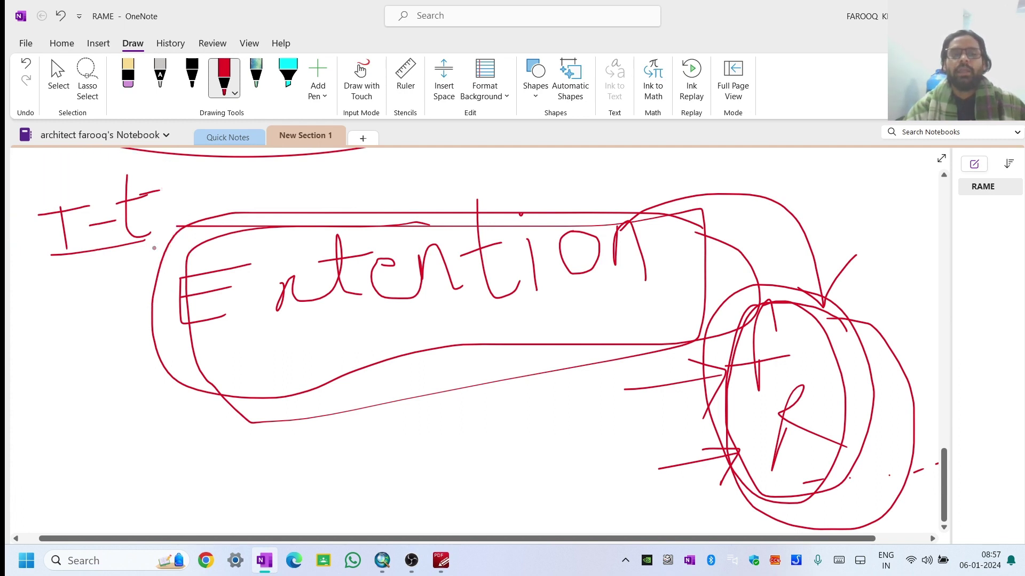
- Draw further large red outlines around Extention and the f and R letters, enclosing them as one group
mouse_move(731, 289)
mouse_down()
mouse_move(843, 282)
mouse_move(908, 426)
mouse_move(849, 530)
mouse_move(683, 355)
mouse_move(876, 286)
mouse_move(901, 497)
mouse_up()
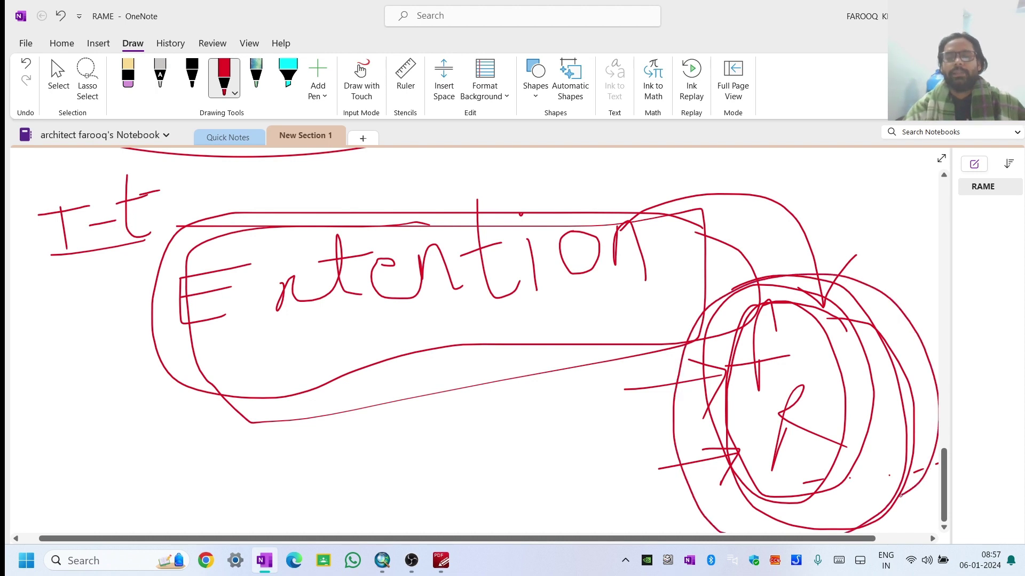
mouse_move(190, 246)
mouse_down()
mouse_move(304, 217)
mouse_move(517, 242)
mouse_move(787, 216)
mouse_up()
mouse_move(660, 198)
mouse_down()
mouse_move(569, 209)
mouse_move(153, 213)
mouse_move(153, 387)
mouse_move(598, 389)
mouse_move(708, 316)
mouse_move(442, 198)
mouse_move(314, 206)
mouse_up()
mouse_move(841, 288)
mouse_down()
mouse_move(700, 398)
mouse_move(853, 349)
mouse_up()
mouse_move(597, 201)
mouse_down()
mouse_move(132, 256)
mouse_move(565, 440)
mouse_move(717, 533)
mouse_up()
mouse_move(912, 341)
mouse_down()
mouse_move(781, 287)
mouse_move(718, 231)
mouse_move(198, 194)
mouse_move(131, 266)
mouse_move(401, 441)
mouse_move(700, 450)
mouse_up()
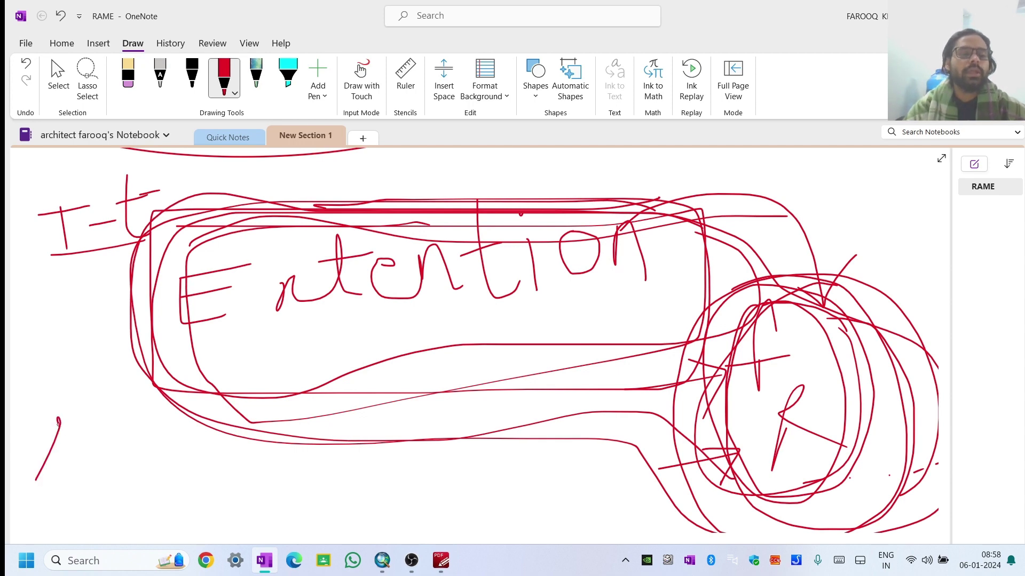
- Handwrite the word shape in red below the Ift note and circle it
mouse_move(58, 420)
mouse_down()
mouse_move(68, 456)
mouse_move(106, 341)
mouse_move(102, 414)
mouse_move(131, 394)
mouse_move(157, 420)
mouse_move(182, 378)
mouse_move(195, 397)
mouse_move(237, 339)
mouse_move(227, 447)
mouse_move(278, 369)
mouse_move(306, 414)
mouse_up()
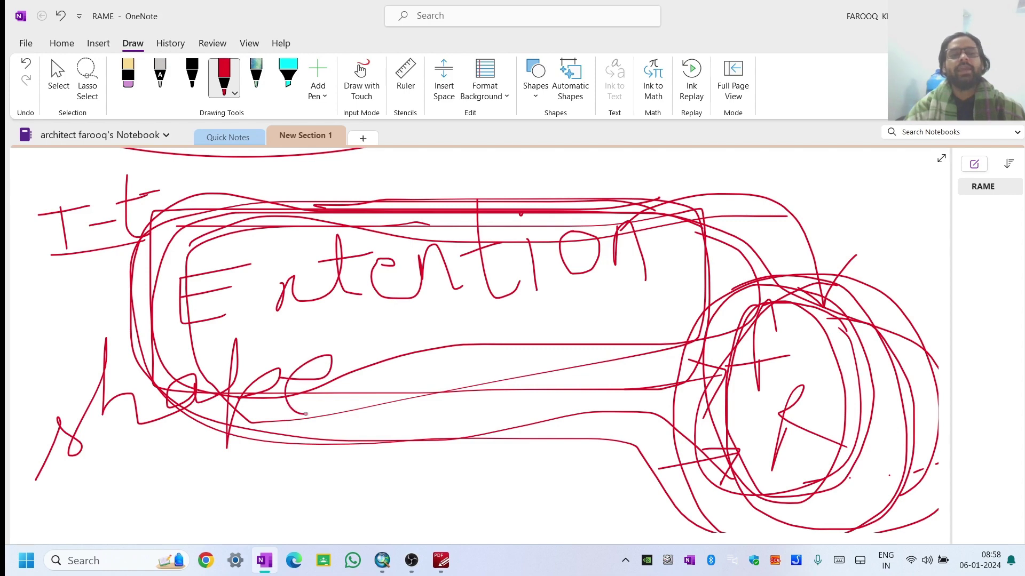
mouse_move(379, 329)
mouse_down()
mouse_move(117, 306)
mouse_move(5, 418)
mouse_move(41, 502)
mouse_move(177, 507)
mouse_move(371, 488)
mouse_move(476, 422)
mouse_move(409, 342)
mouse_move(363, 331)
mouse_up()
- Handwrite the extensions .shp and .prj in red below the circled word shape, and circle both together
scroll(363, 333, down, 3)
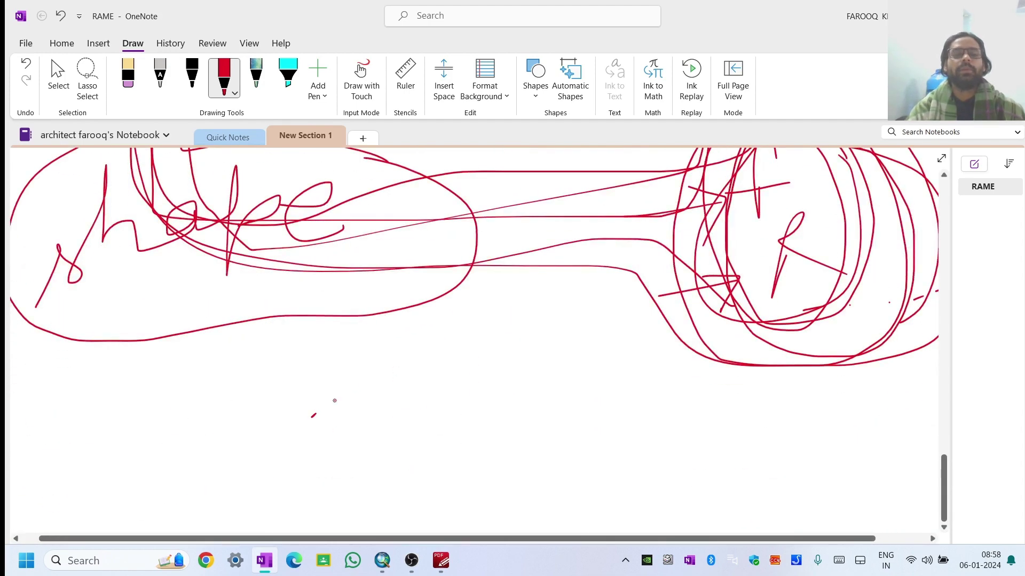
drag(399, 332, 383, 407)
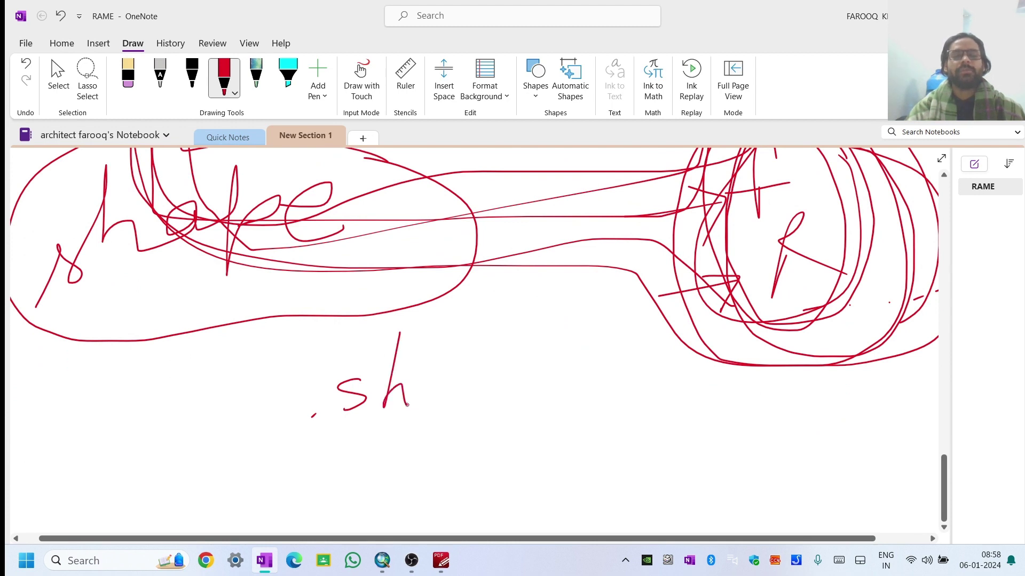
mouse_move(433, 336)
mouse_down()
mouse_move(409, 432)
mouse_move(425, 399)
mouse_up()
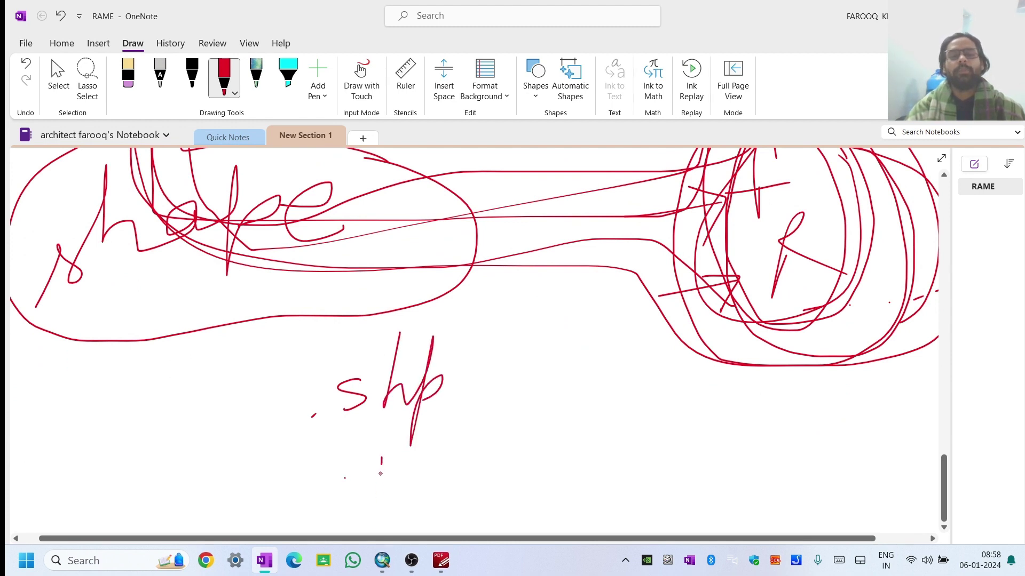
drag(381, 474, 372, 531)
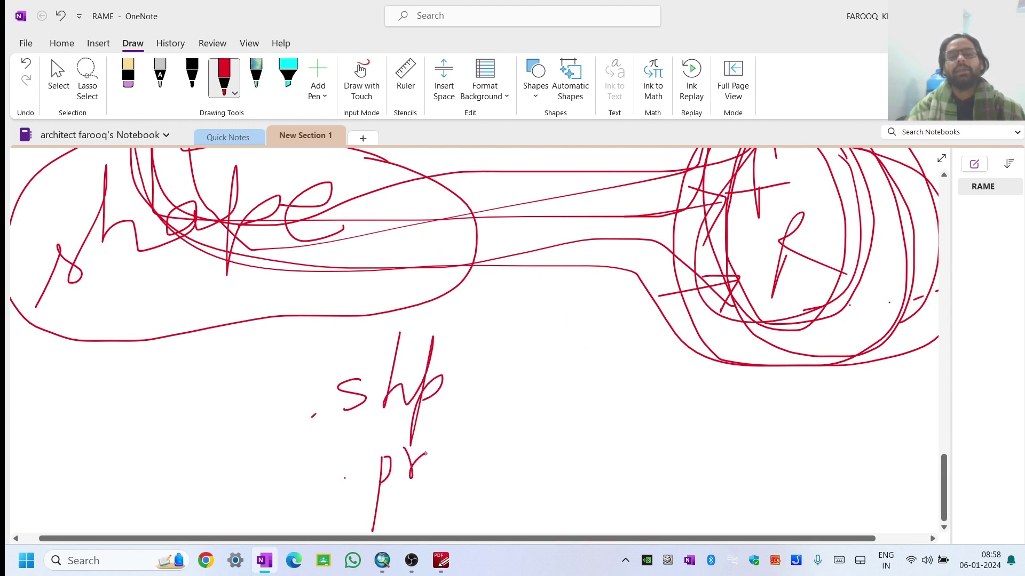
drag(438, 457, 411, 511)
mouse_move(513, 346)
mouse_down()
mouse_move(360, 315)
mouse_move(279, 458)
mouse_move(372, 548)
mouse_move(563, 429)
mouse_move(495, 333)
mouse_up()
- Switch to the untitled map document in ArcMap
scroll(443, 338, down, 3)
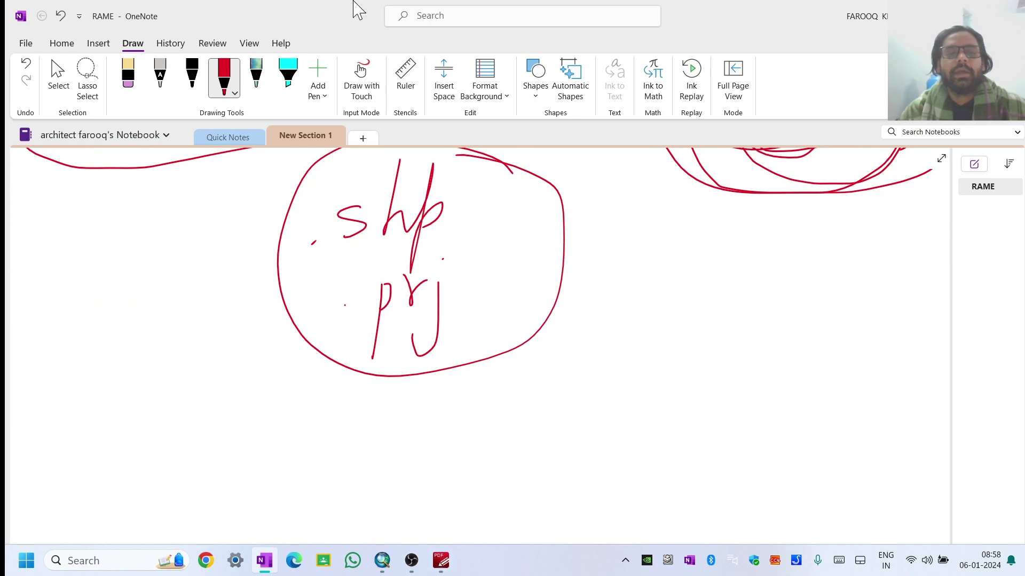
scroll(407, 426, down, 2)
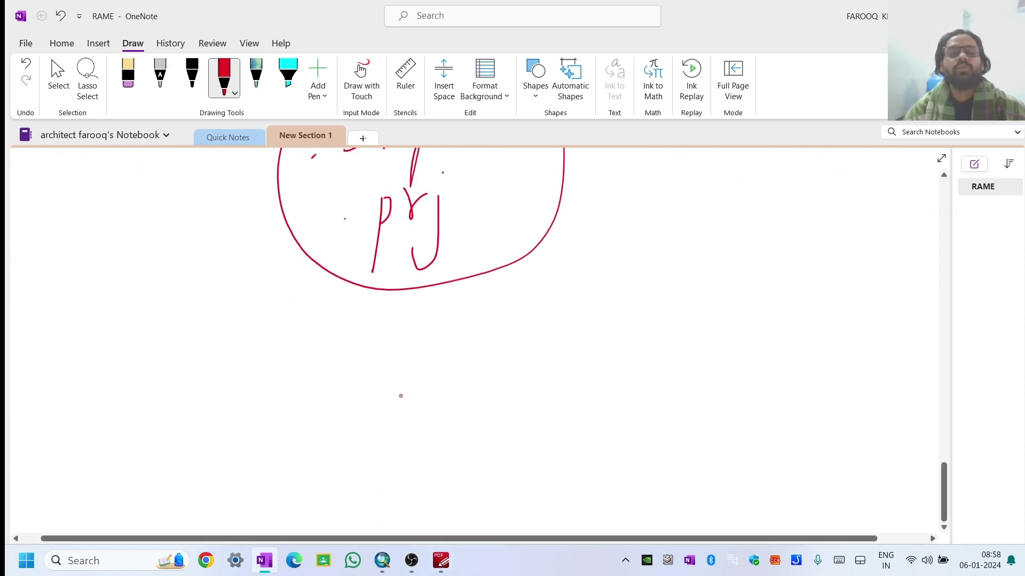
scroll(377, 373, down, 2)
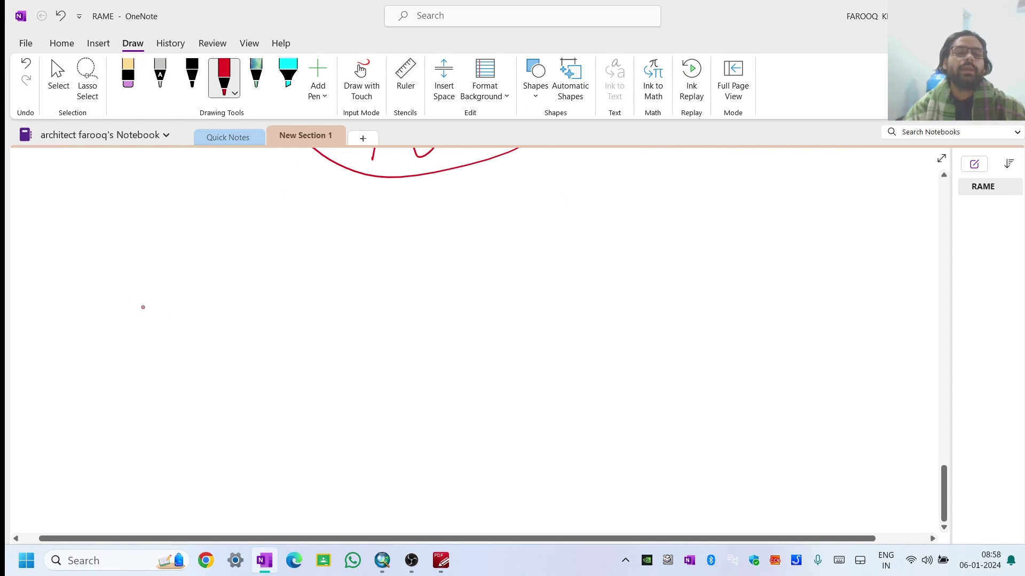
click(382, 560)
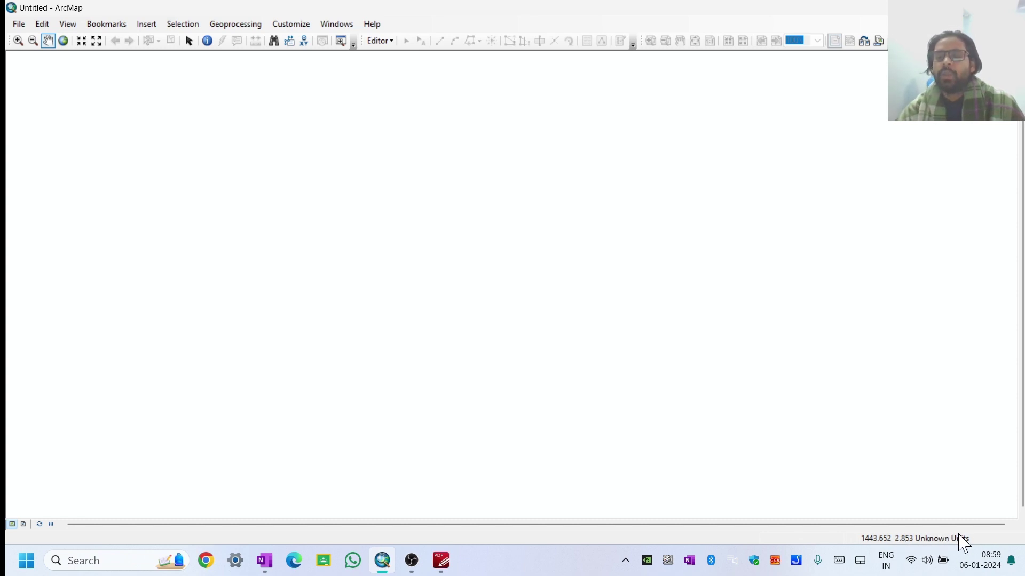
click(413, 561)
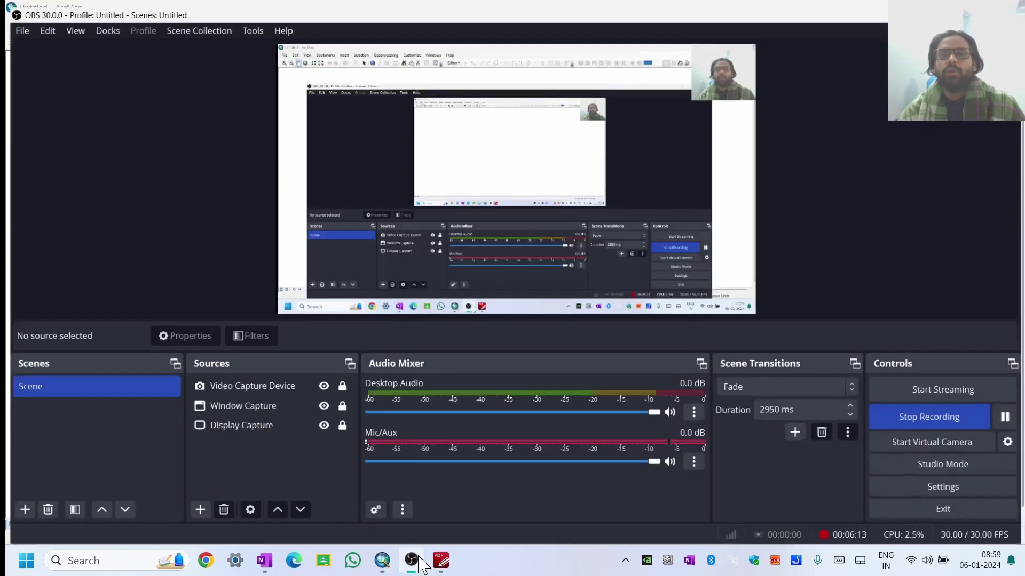
click(411, 562)
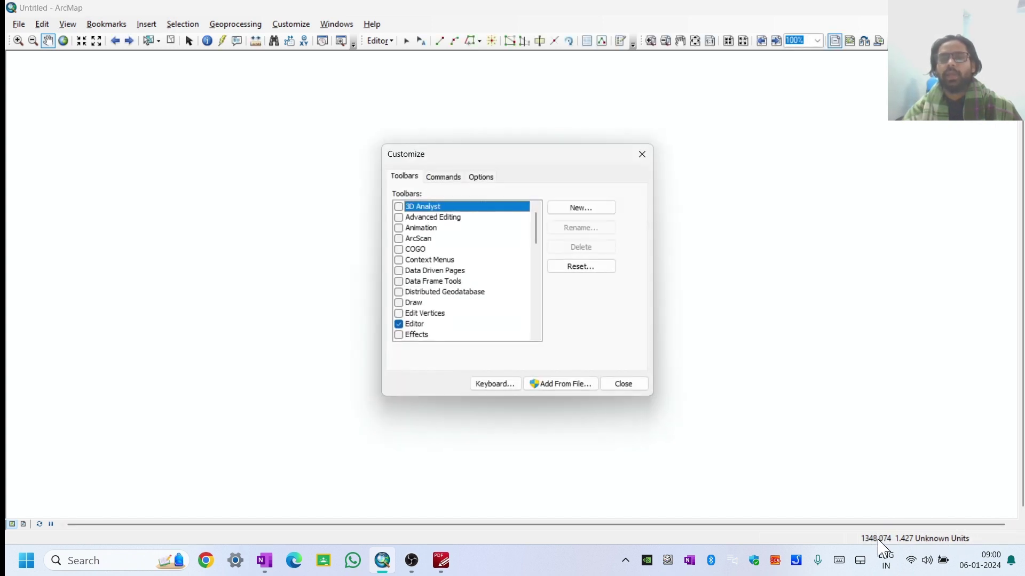
- Show the Georeferencing toolbar clear of the Customize dialog and close it again along with the dialog
click(642, 156)
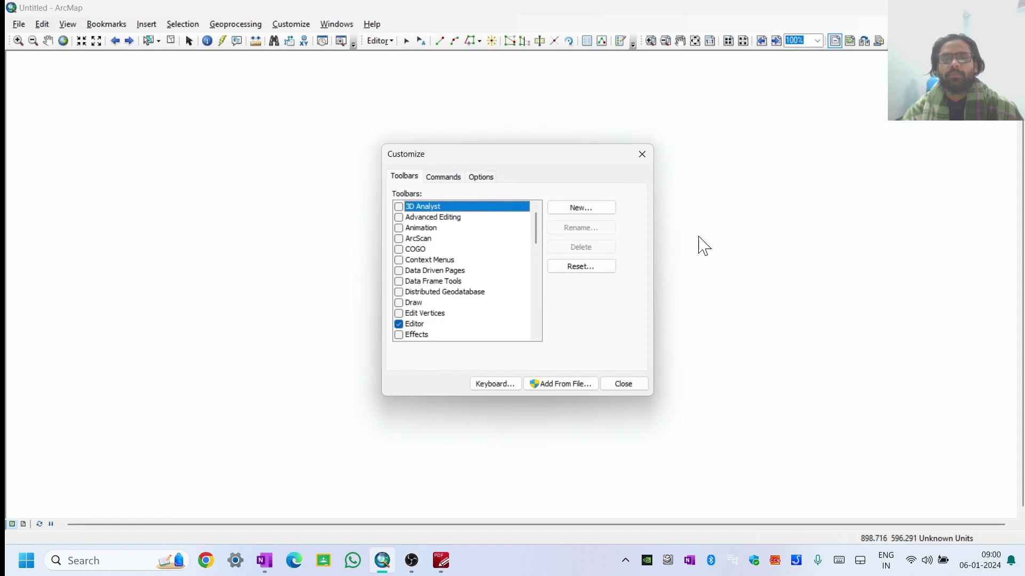
click(642, 154)
scroll(489, 280, down, 6)
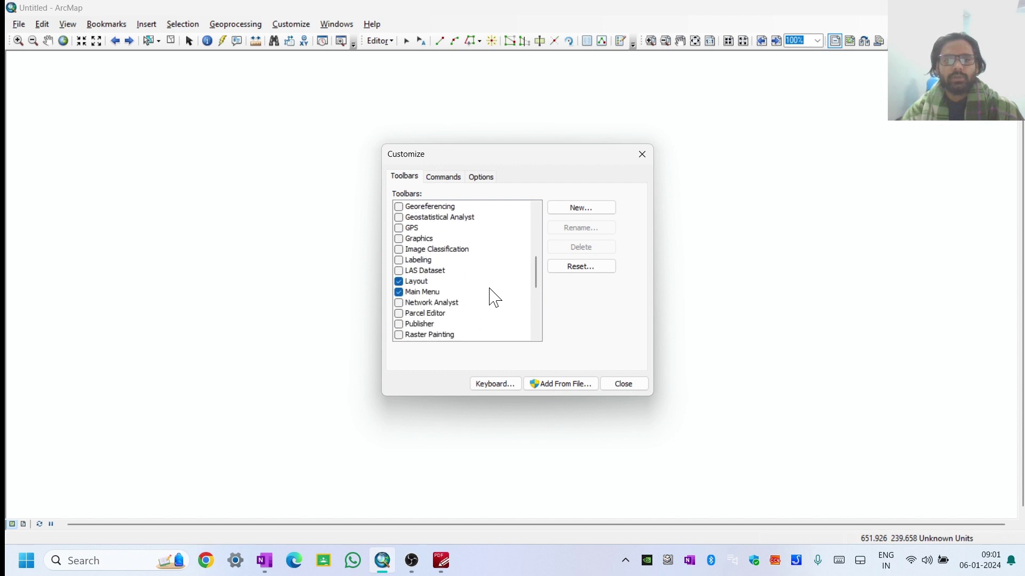
scroll(490, 297, down, 6)
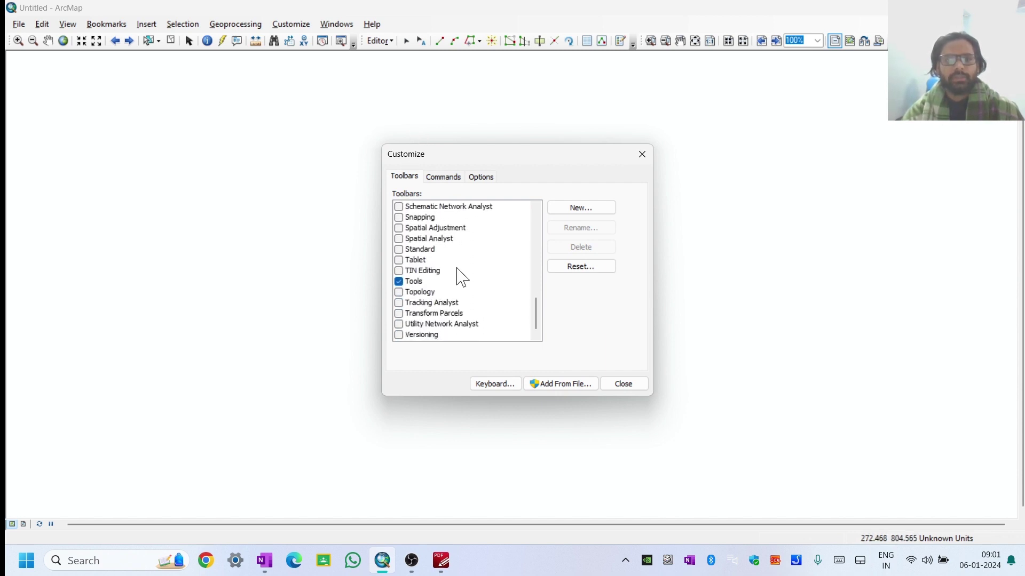
scroll(462, 277, up, 5)
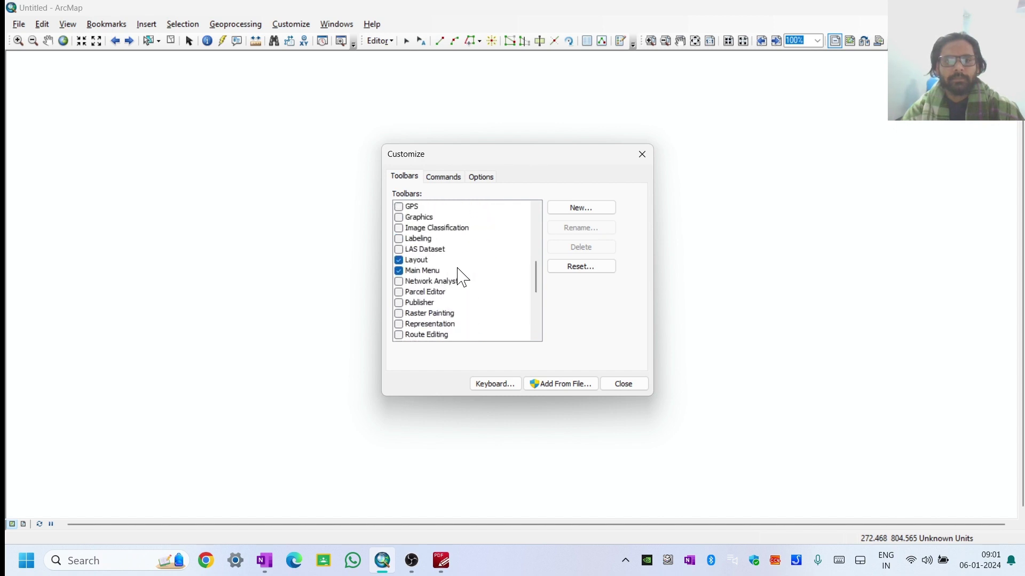
scroll(462, 277, up, 3)
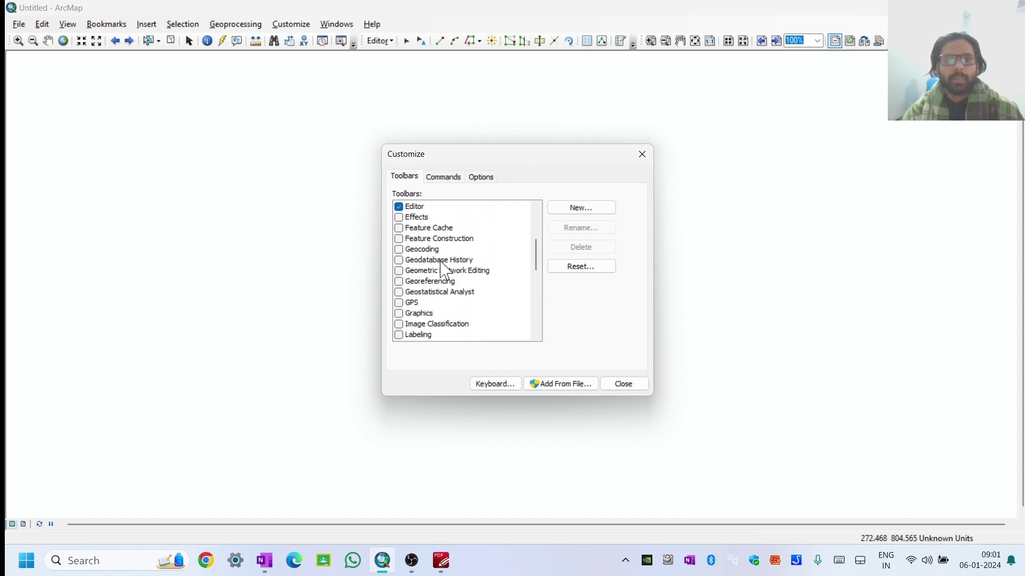
click(398, 281)
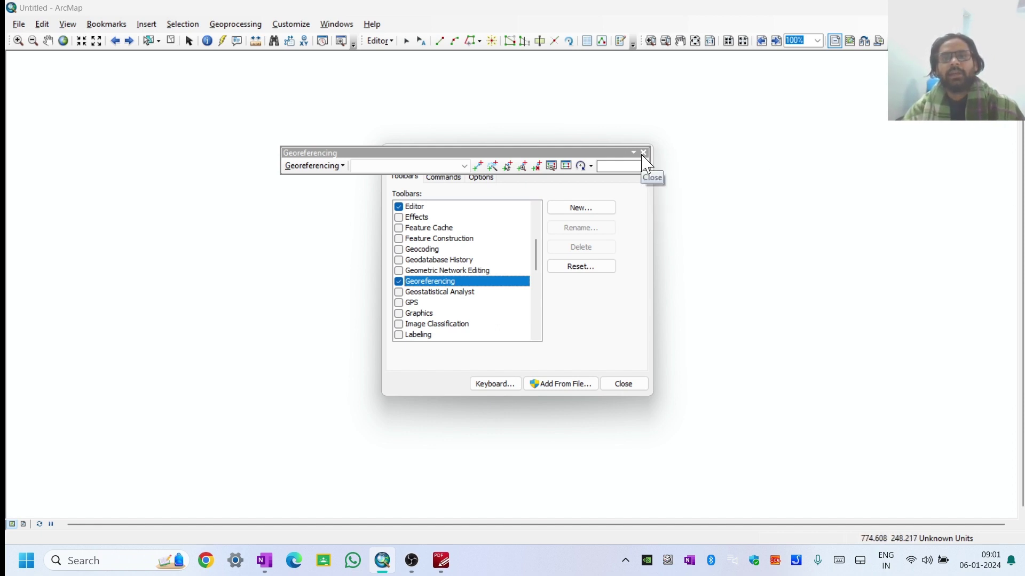
drag(526, 150, 754, 96)
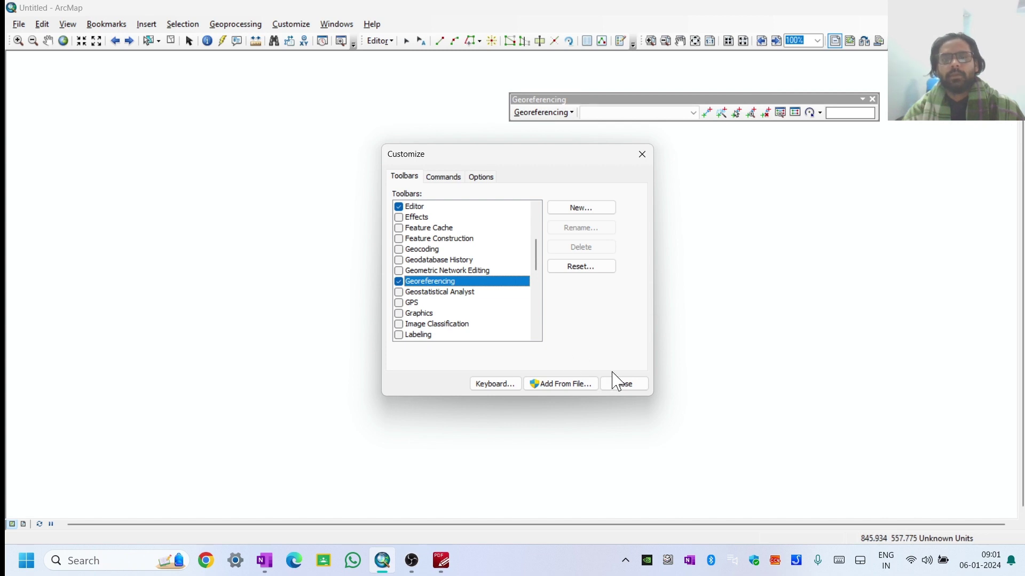
click(623, 383)
click(872, 100)
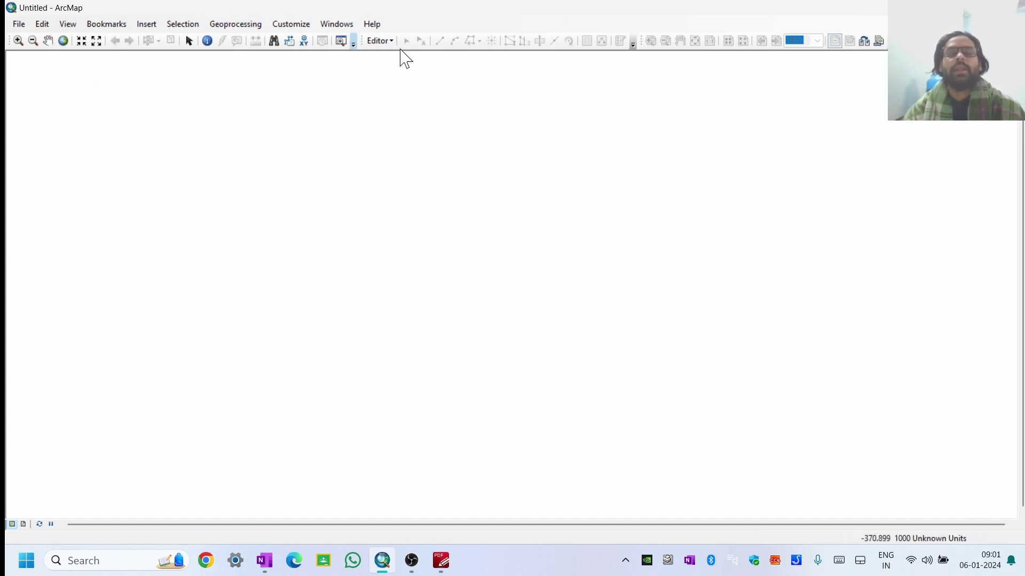
- View the list of available toolbars without switching any on or off
click(302, 25)
mouse_move(303, 40)
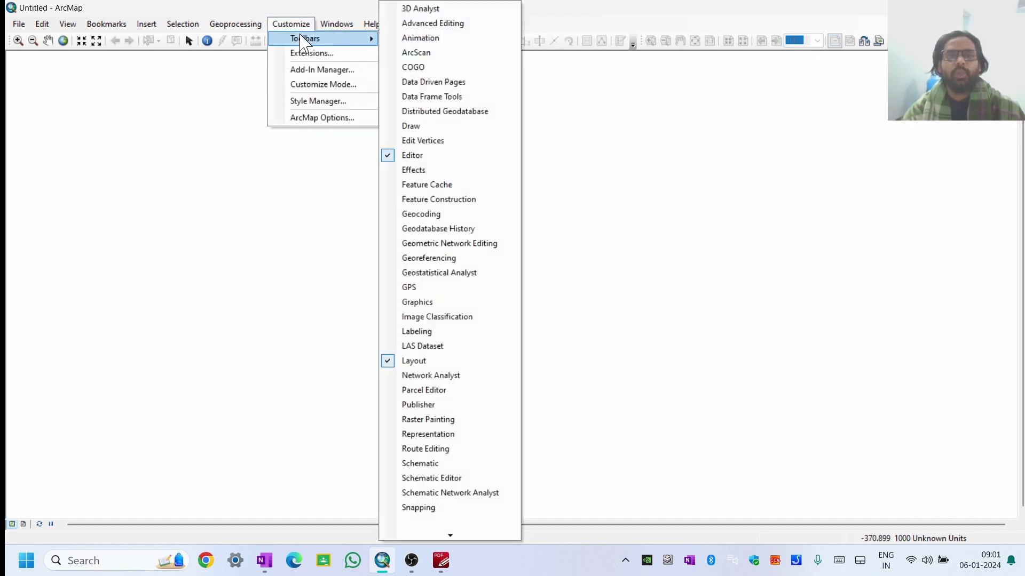
click(187, 265)
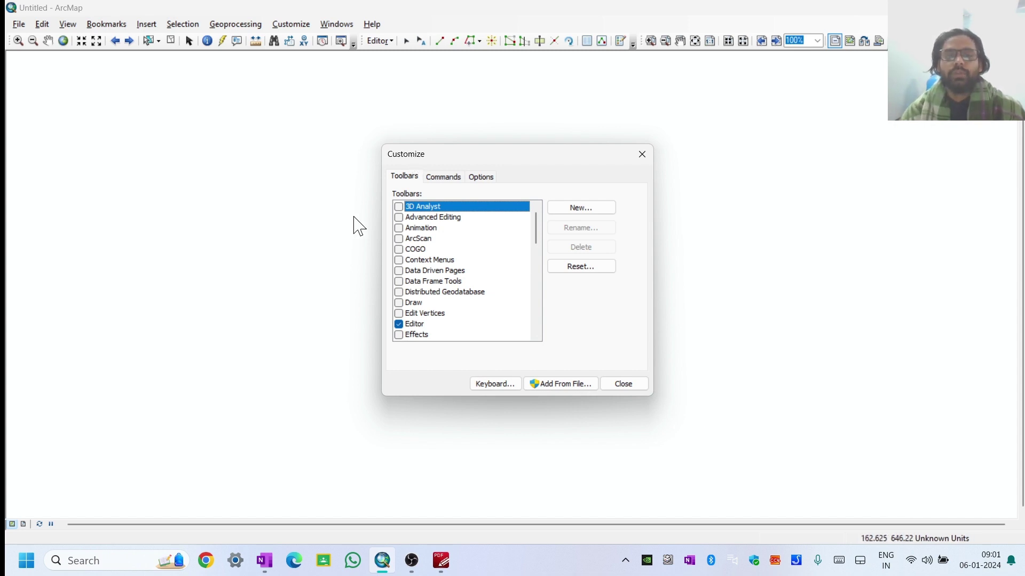
- Hide the Tools toolbar through the Customize dialog and show it again
scroll(408, 246, down, 9)
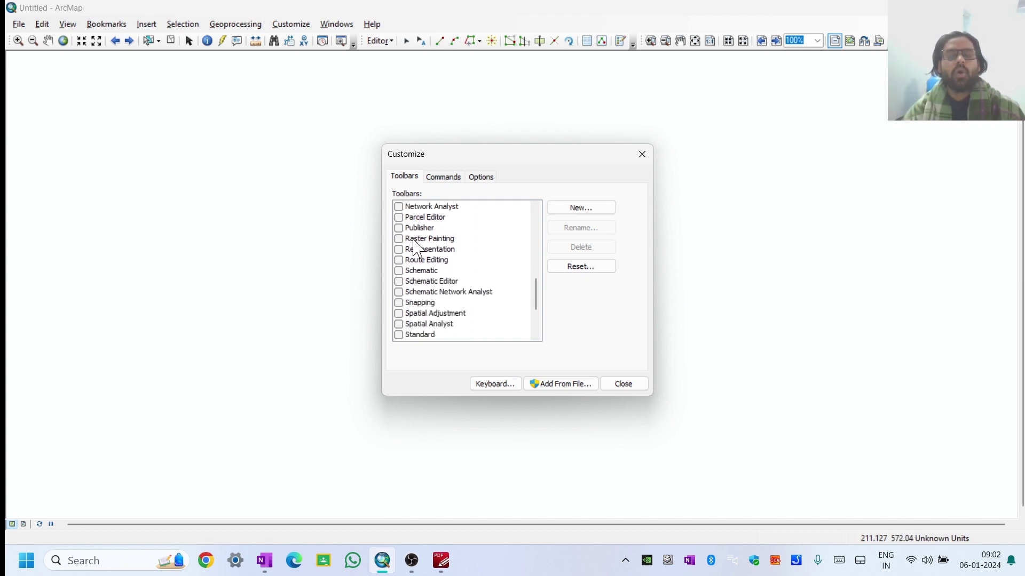
scroll(416, 248, down, 3)
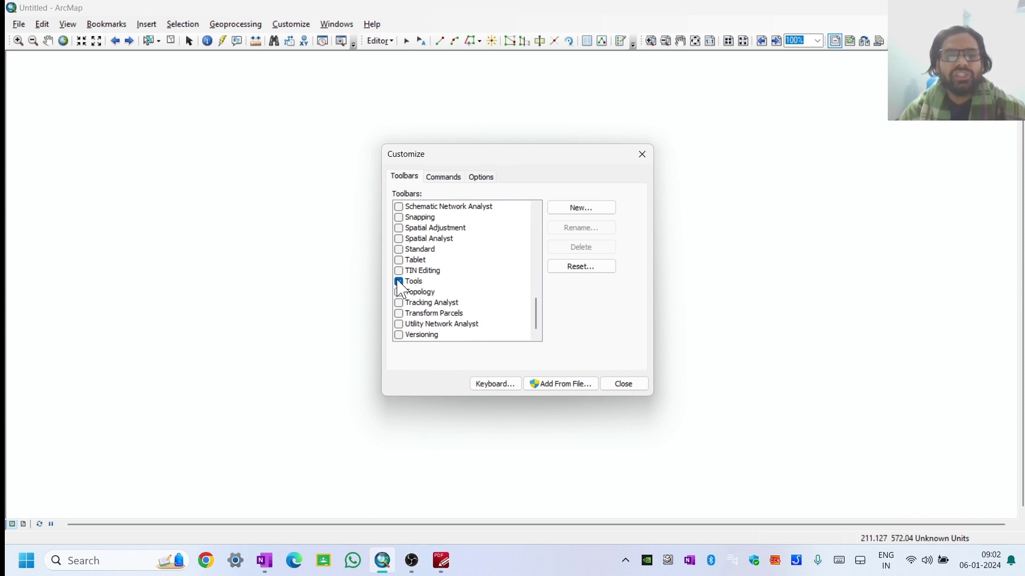
click(399, 282)
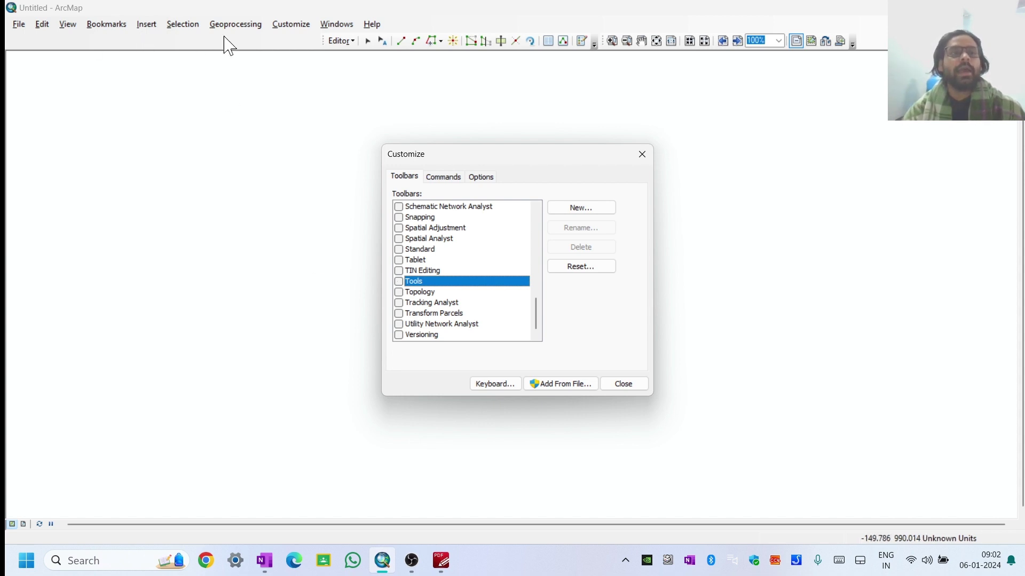
click(399, 282)
- Show the TIN Editing, Tablet and Spatial Analyst toolbars and close the Customize dialog
click(398, 271)
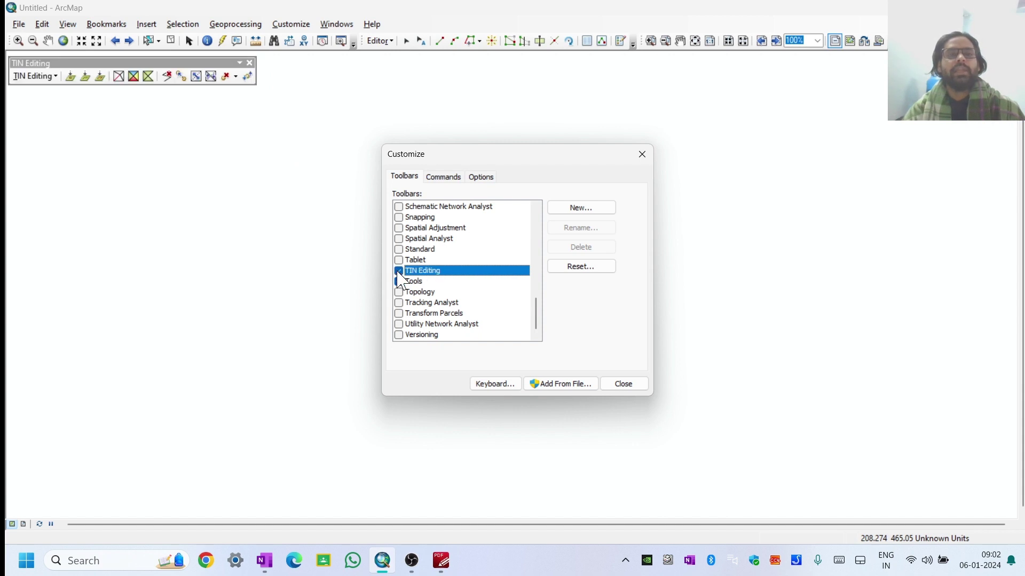
click(398, 260)
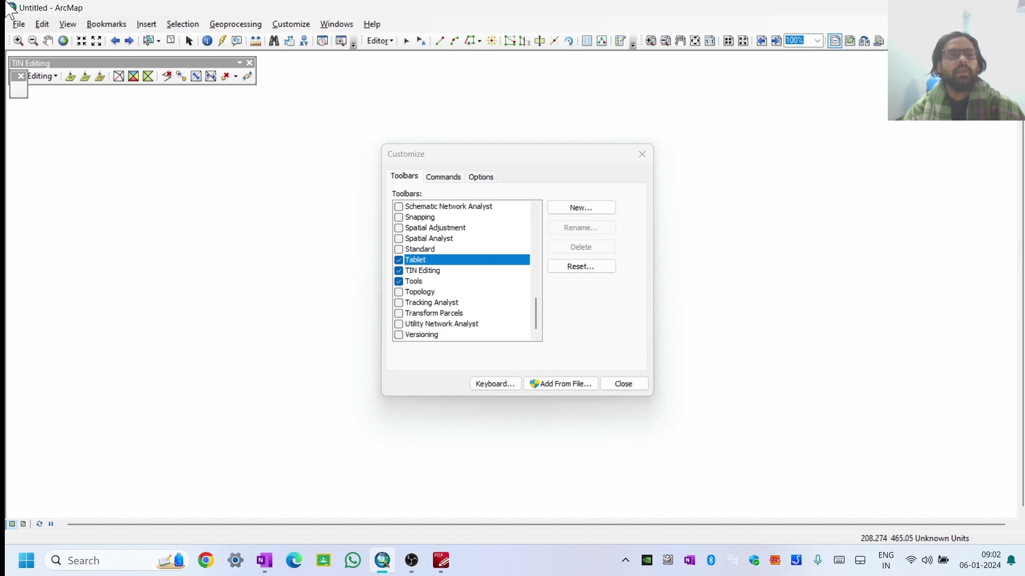
click(398, 239)
click(612, 388)
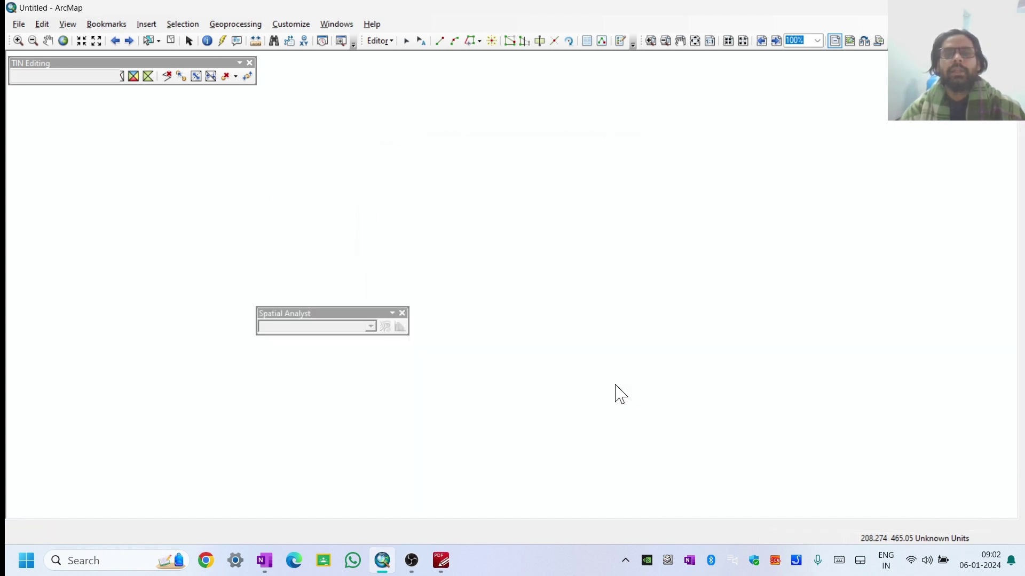
- Close the floating Spatial Analyst, Tablet and TIN Editing toolbars
click(403, 313)
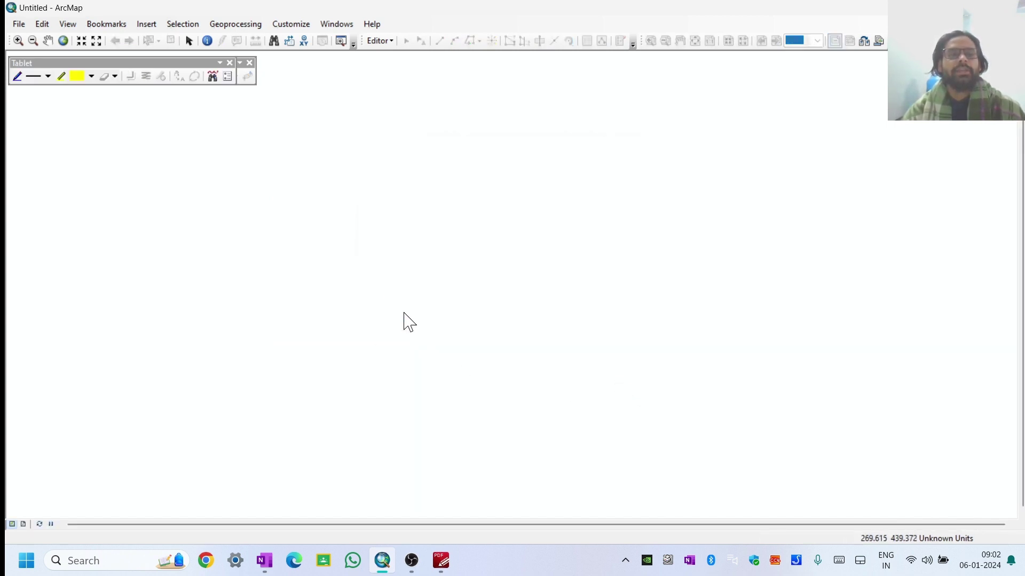
click(249, 63)
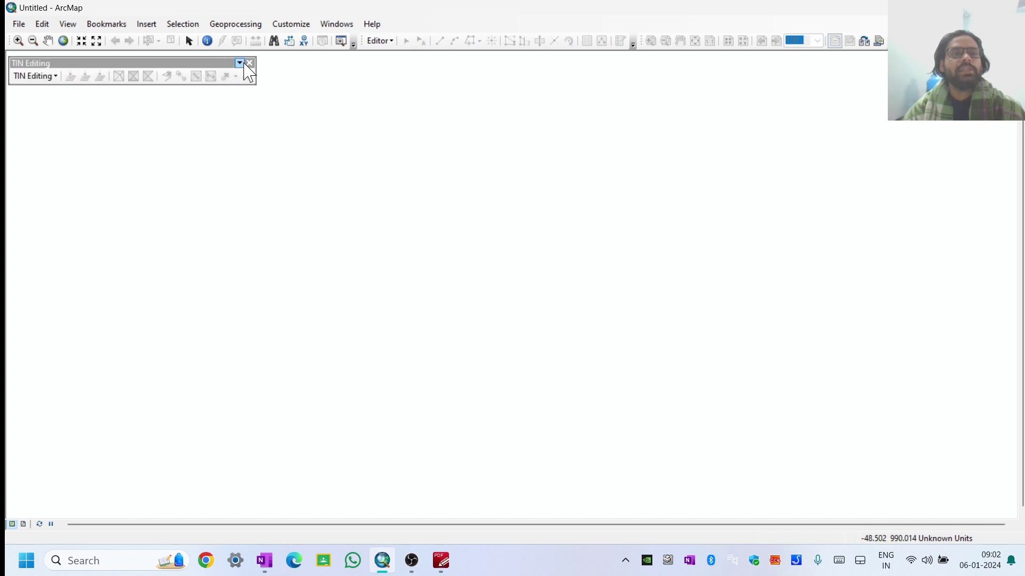
click(250, 63)
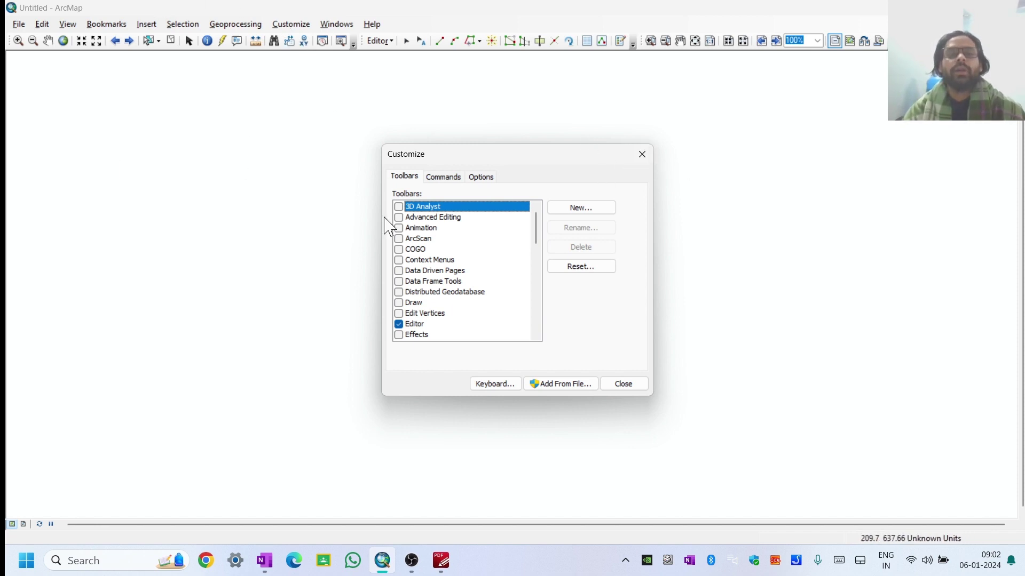
- Show the 3D Analyst and Advanced Editing toolbars and dock them side by side below the existing toolbar row
click(399, 207)
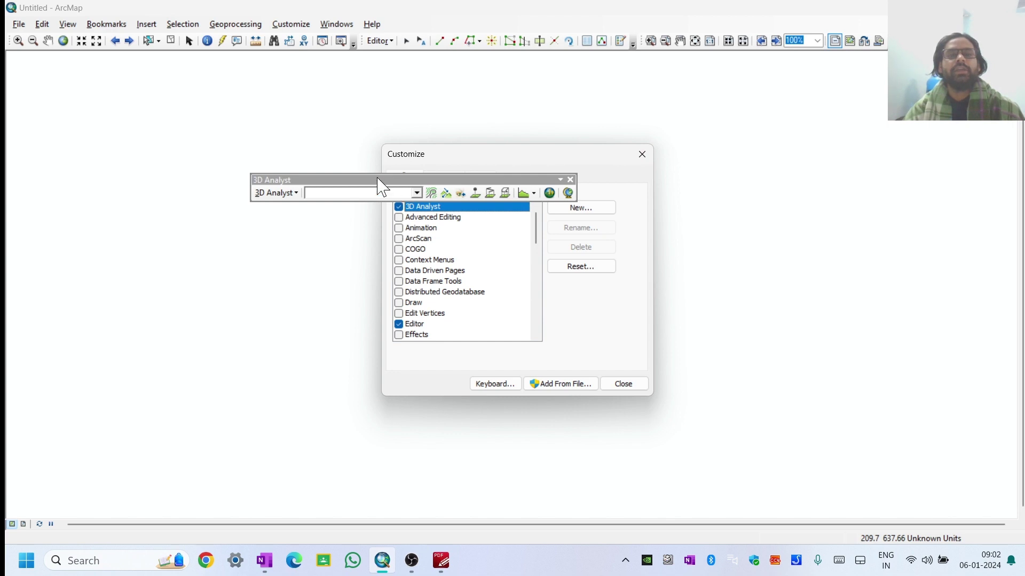
drag(361, 171, 41, 60)
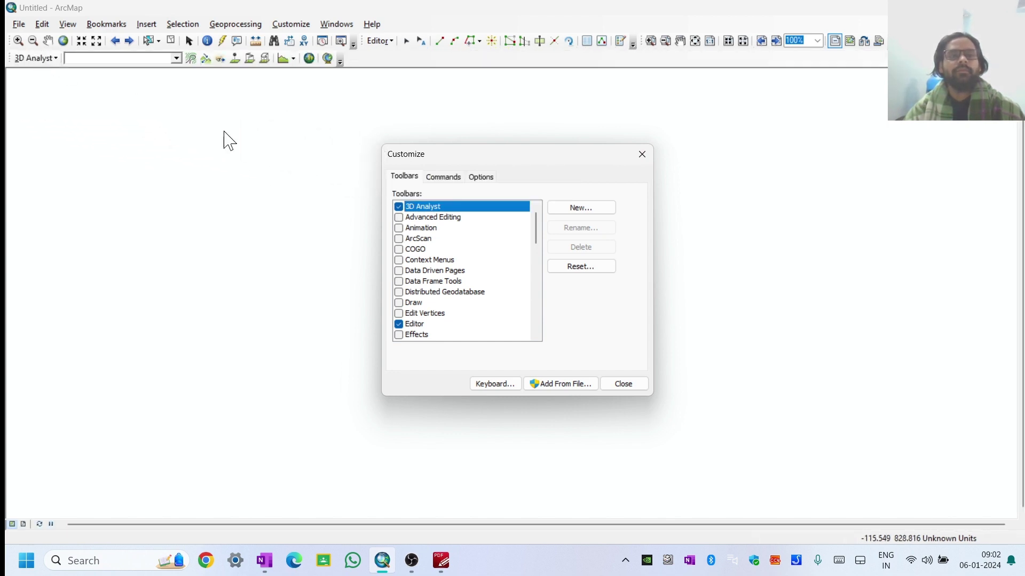
click(398, 217)
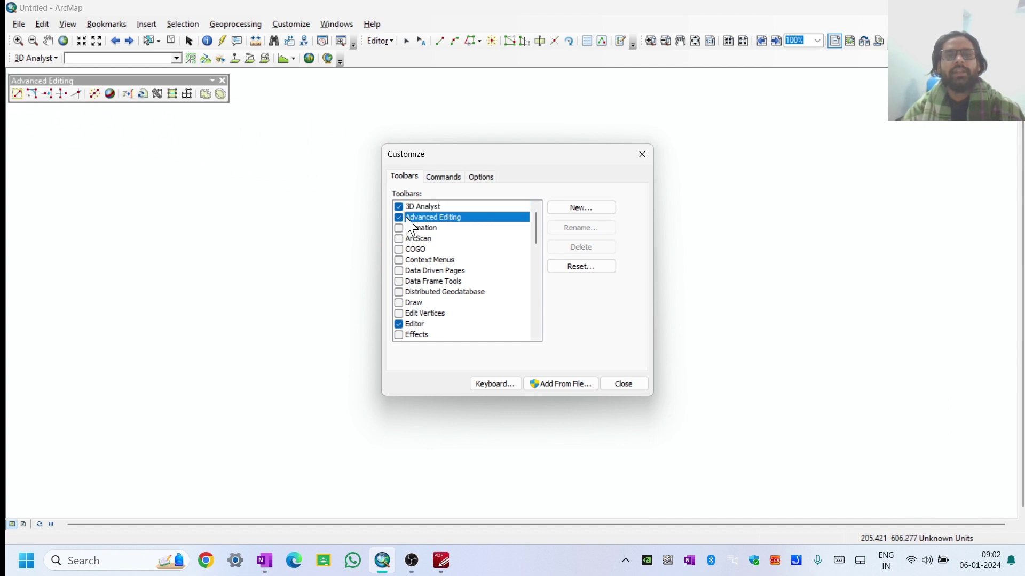
drag(155, 86, 490, 59)
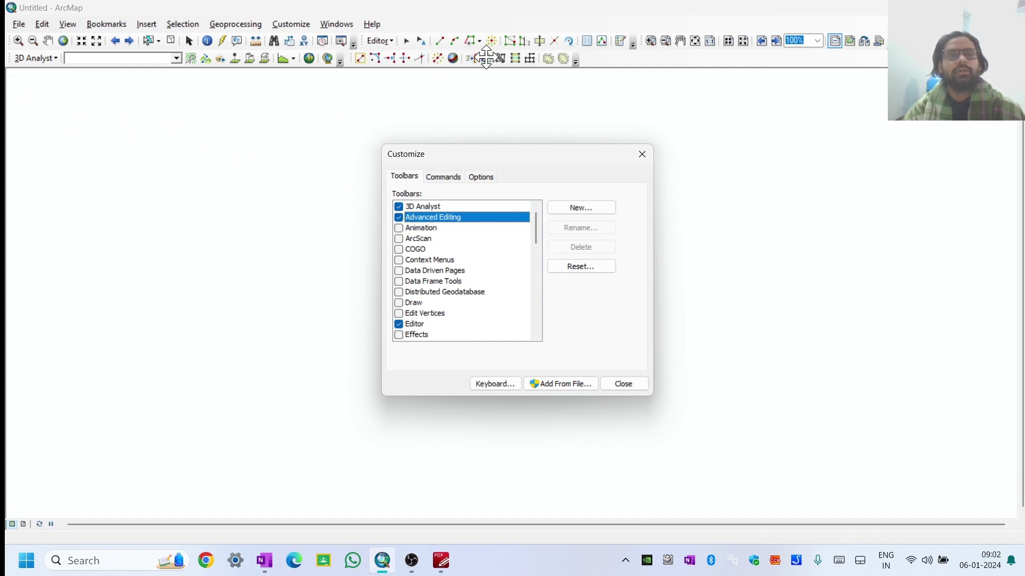
- Show the Animation toolbar, dock it beside the Advanced Editing toolbar, and close the Customize dialog
click(398, 228)
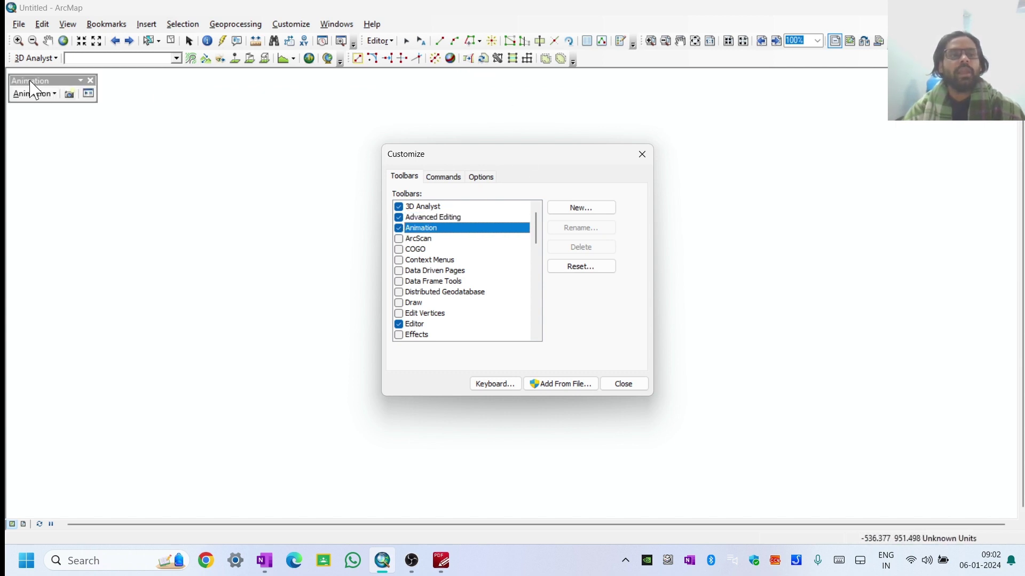
drag(34, 79, 610, 74)
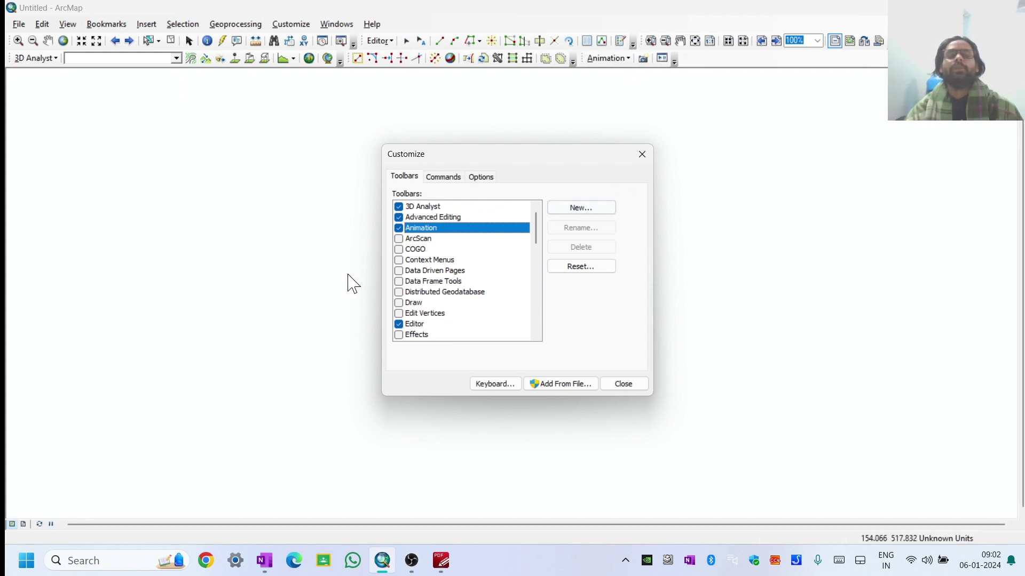
click(642, 155)
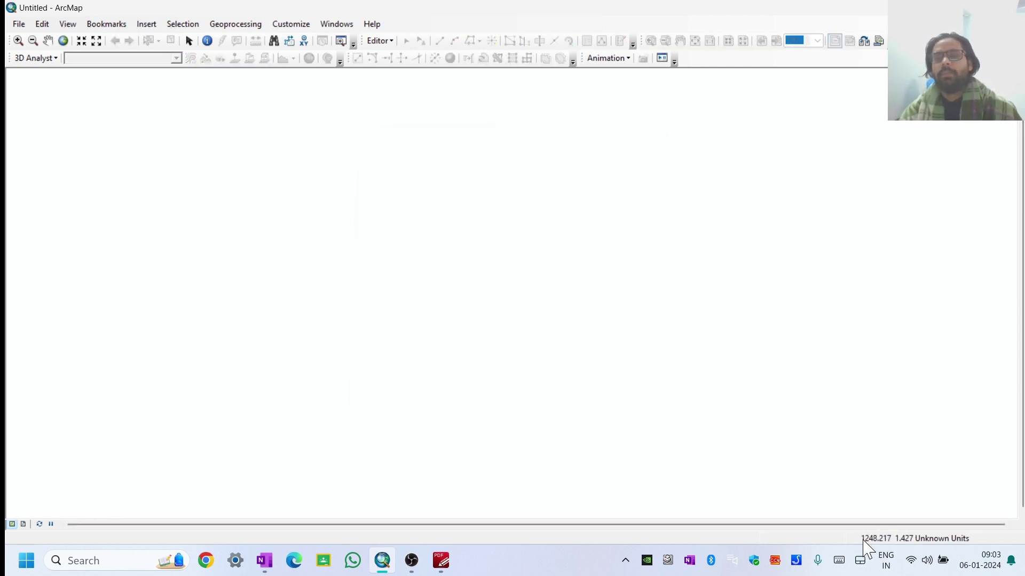
- Reopen the Customize dialog, review its toolbar, command and option settings, and close it without changes
key(alt+c)
key(c)
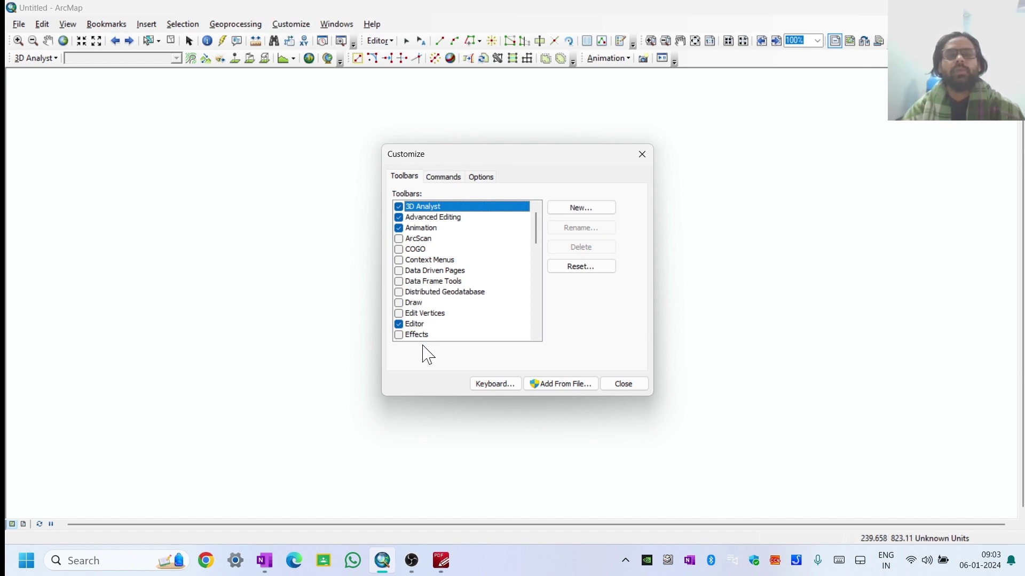
click(442, 178)
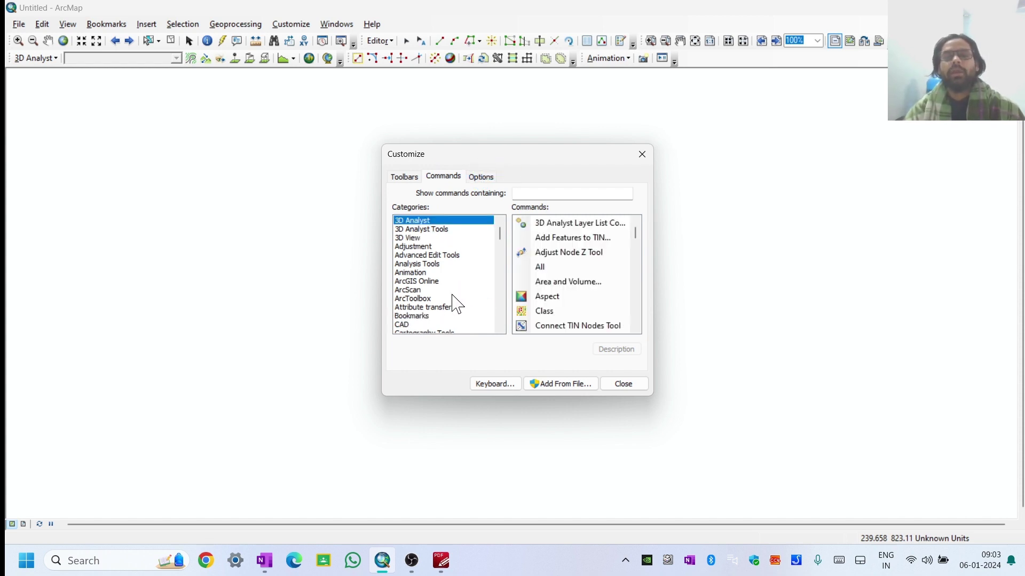
click(479, 179)
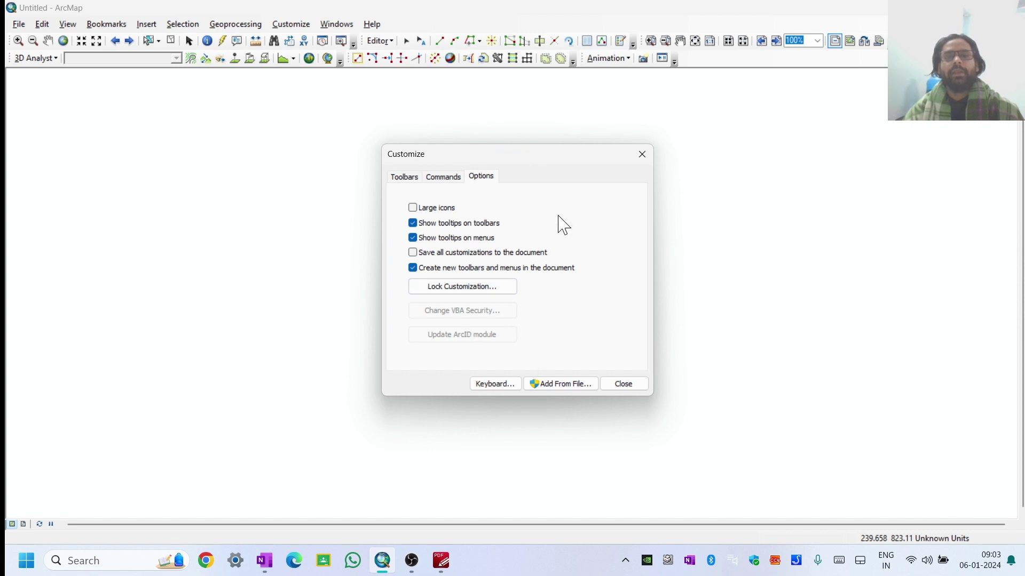
click(411, 176)
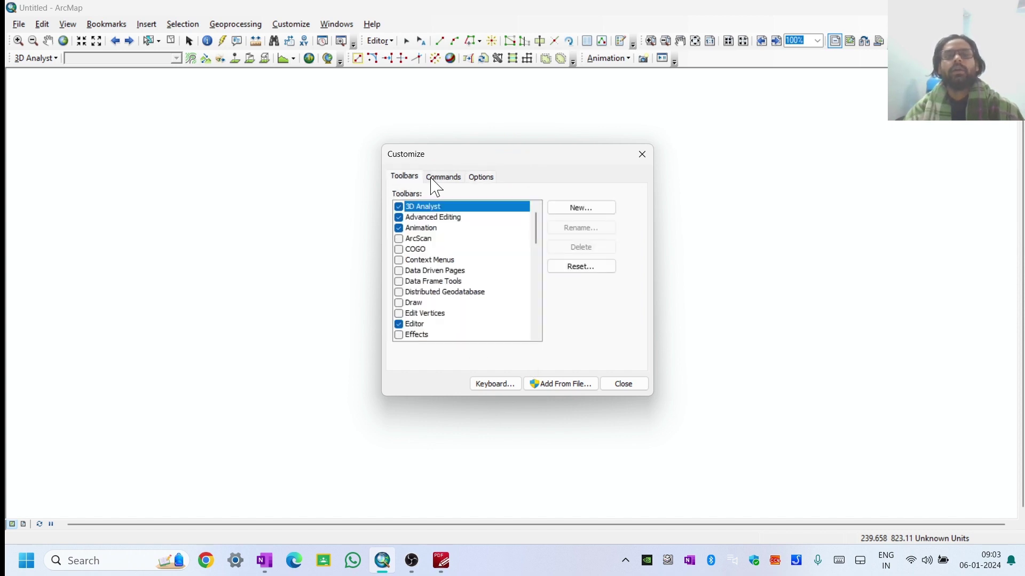
click(432, 179)
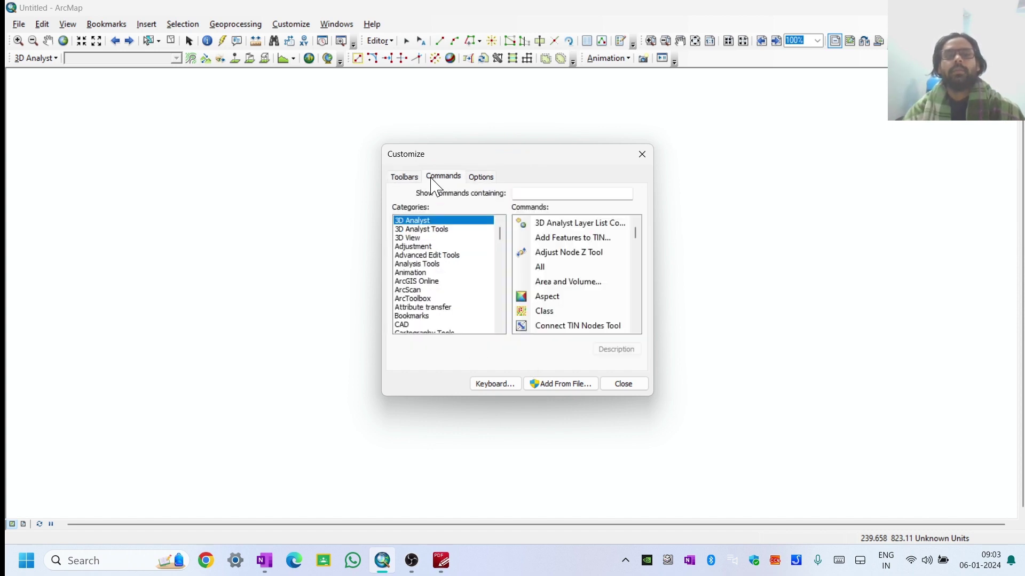
click(487, 183)
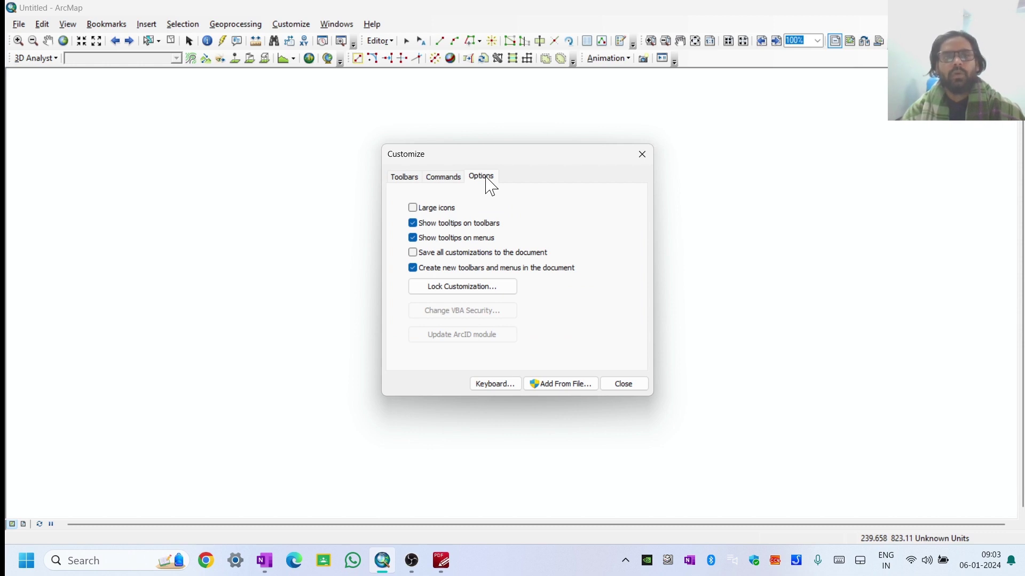
click(295, 24)
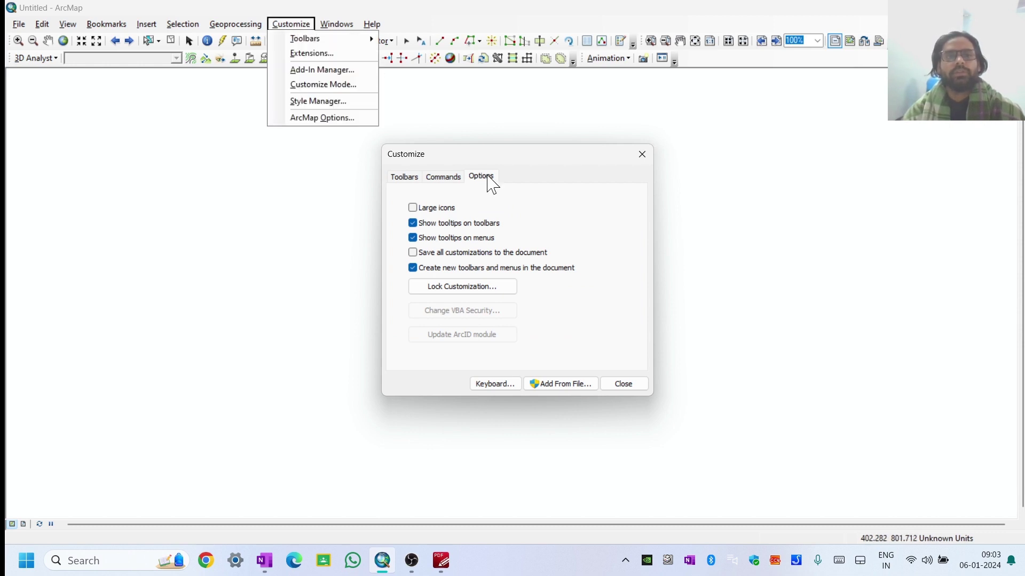
click(487, 137)
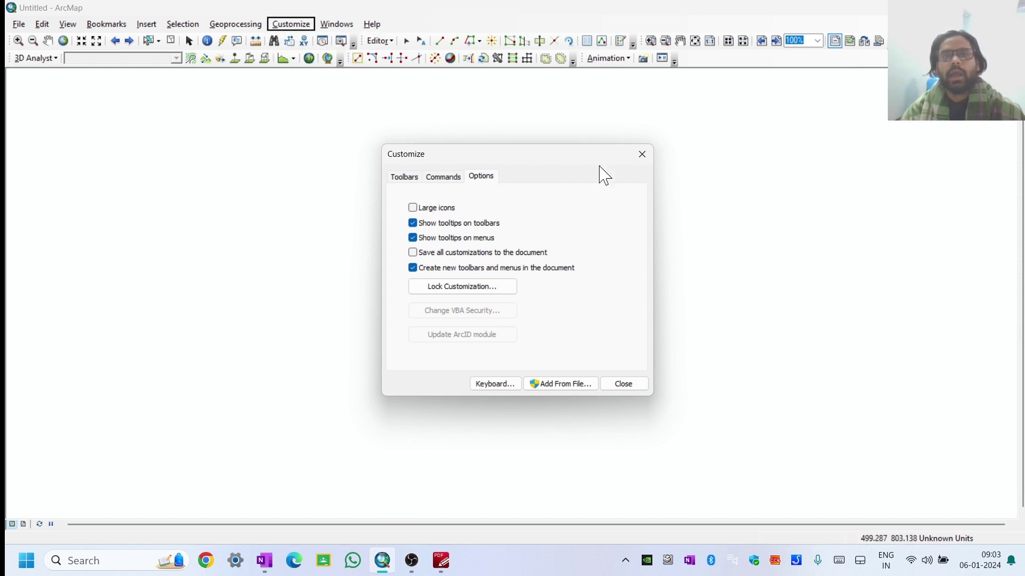
click(625, 386)
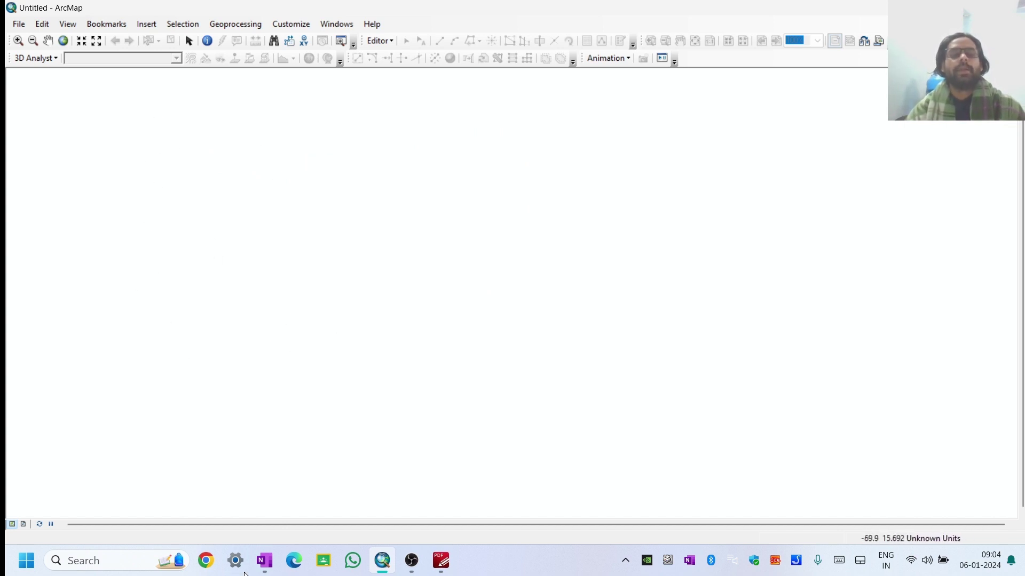
- Switch to OneNote and sketch a small rectangular plan in red ink, with inner partitions and handwritten marks, below the existing notes
click(265, 560)
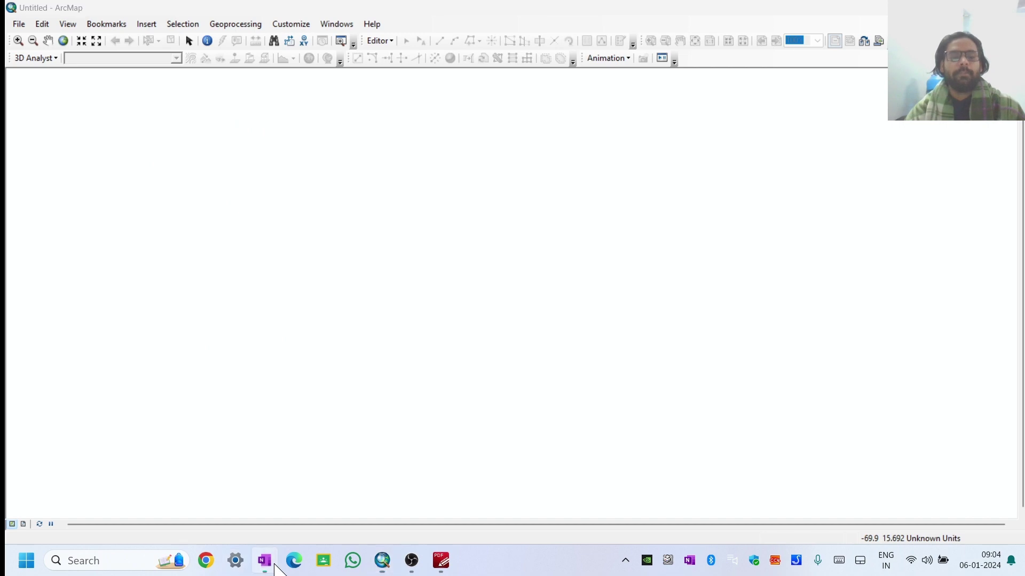
drag(177, 289, 173, 408)
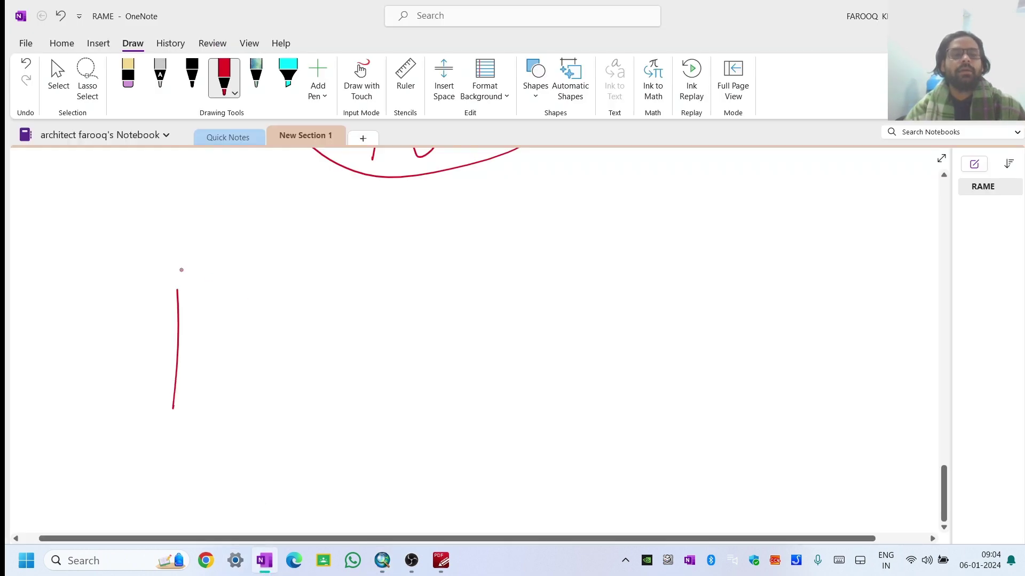
mouse_move(189, 288)
mouse_down()
mouse_move(249, 365)
mouse_move(247, 399)
mouse_move(171, 408)
mouse_move(164, 422)
mouse_move(198, 423)
mouse_up()
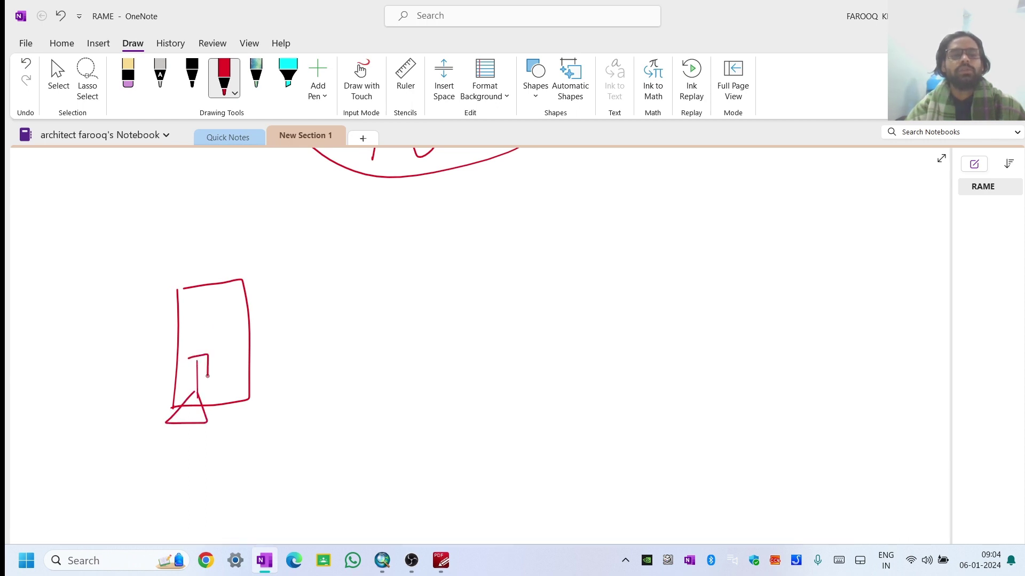
drag(208, 376, 249, 370)
drag(188, 359, 172, 362)
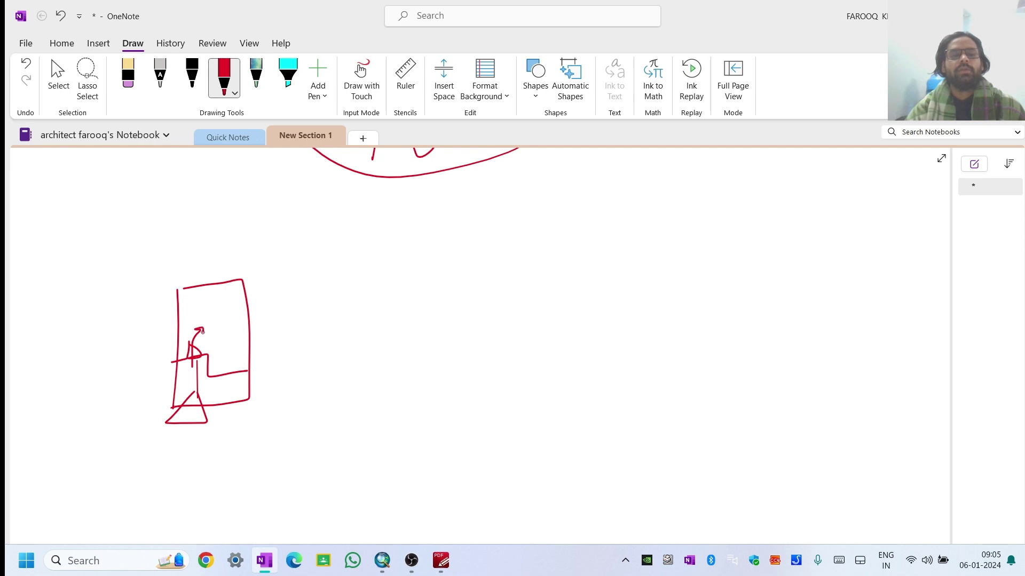
mouse_move(202, 282)
mouse_down()
mouse_move(208, 326)
mouse_move(270, 327)
mouse_up()
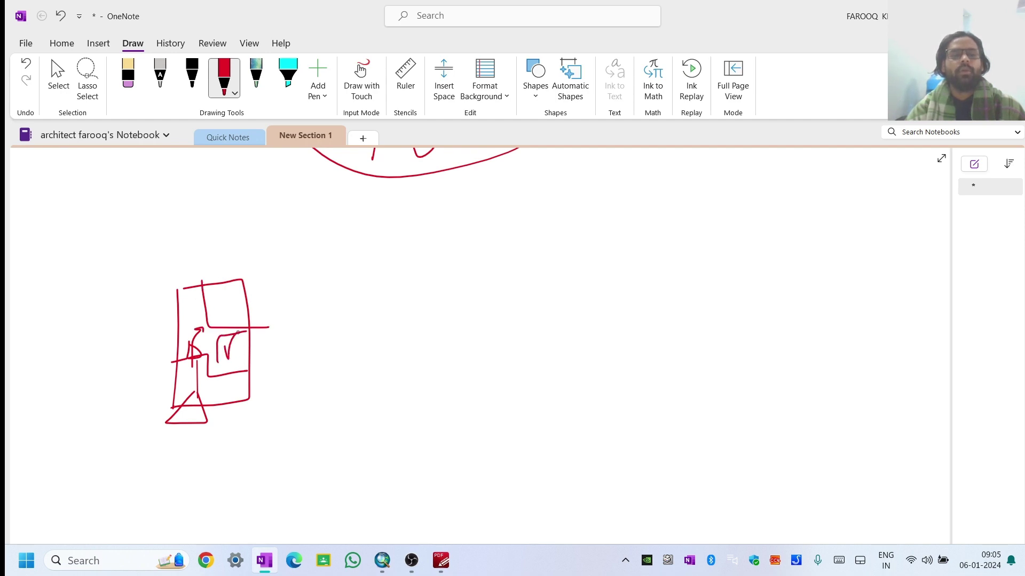
drag(197, 290, 201, 327)
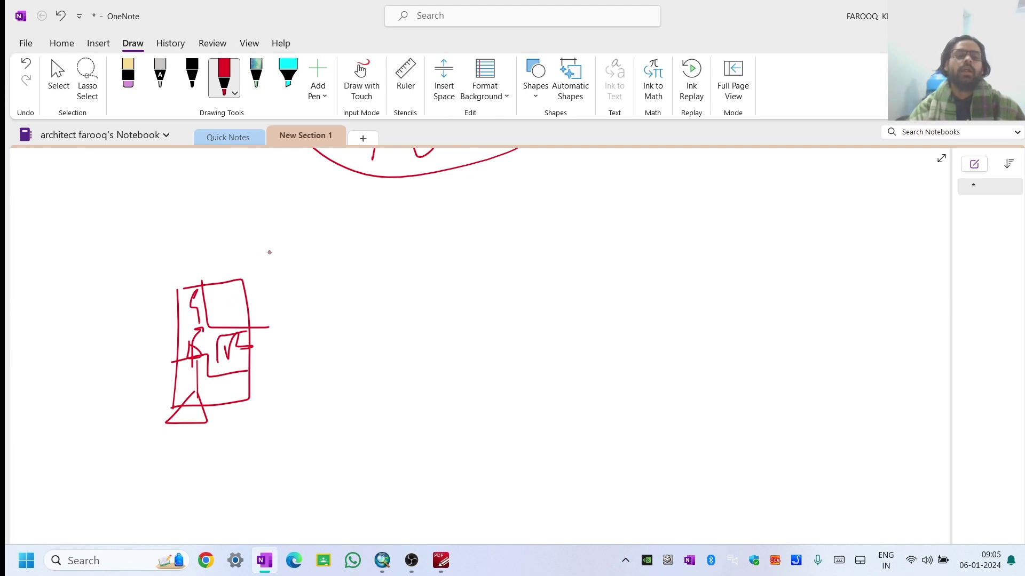
- Draw an arrow from the plan sketch to the handwritten note "Not fixed" and circle the note
mouse_move(256, 258)
mouse_down()
mouse_move(157, 292)
mouse_move(133, 461)
mouse_move(220, 468)
mouse_move(262, 424)
mouse_move(278, 353)
mouse_move(267, 280)
mouse_move(250, 257)
mouse_move(279, 264)
mouse_move(427, 232)
mouse_move(419, 260)
mouse_move(448, 262)
mouse_move(448, 221)
mouse_move(472, 250)
mouse_move(483, 205)
mouse_move(488, 254)
mouse_move(498, 239)
mouse_move(530, 260)
mouse_up()
mouse_move(505, 221)
mouse_down()
mouse_move(575, 210)
mouse_move(564, 244)
mouse_move(598, 247)
mouse_move(623, 216)
mouse_move(703, 218)
mouse_move(708, 272)
mouse_up()
mouse_move(730, 199)
mouse_down()
mouse_move(713, 193)
mouse_move(411, 279)
mouse_move(618, 168)
mouse_move(607, 190)
mouse_up()
- Sketch two vertical lines between horizontal lines below the "Not fixed" note, add a handwritten label at the base, and circle the sketch
drag(525, 378, 521, 489)
drag(589, 387, 585, 473)
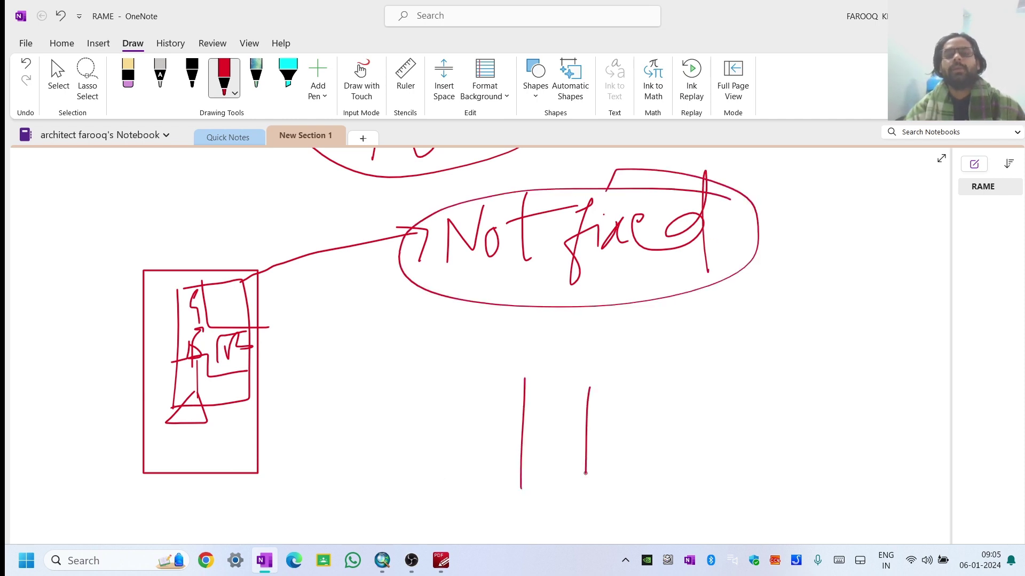
drag(490, 495, 638, 496)
drag(494, 374, 608, 373)
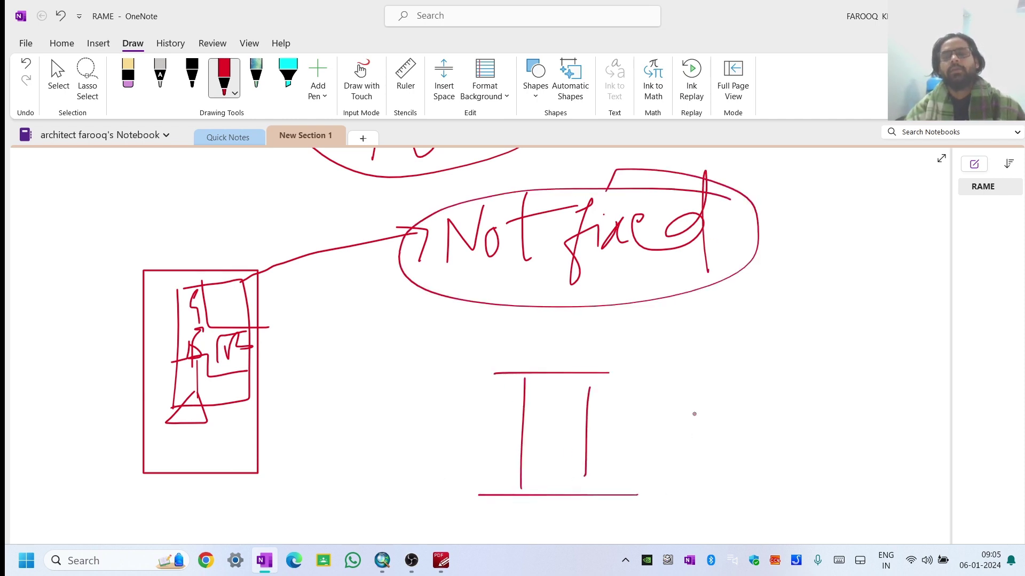
drag(468, 522, 708, 519)
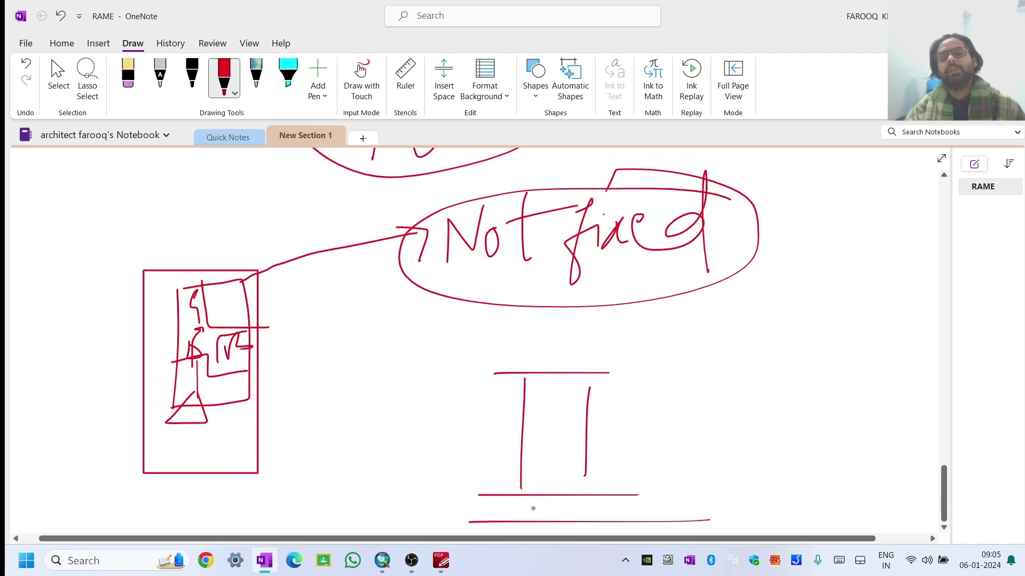
mouse_move(549, 491)
mouse_down()
mouse_move(569, 521)
mouse_move(591, 503)
mouse_move(666, 504)
mouse_up()
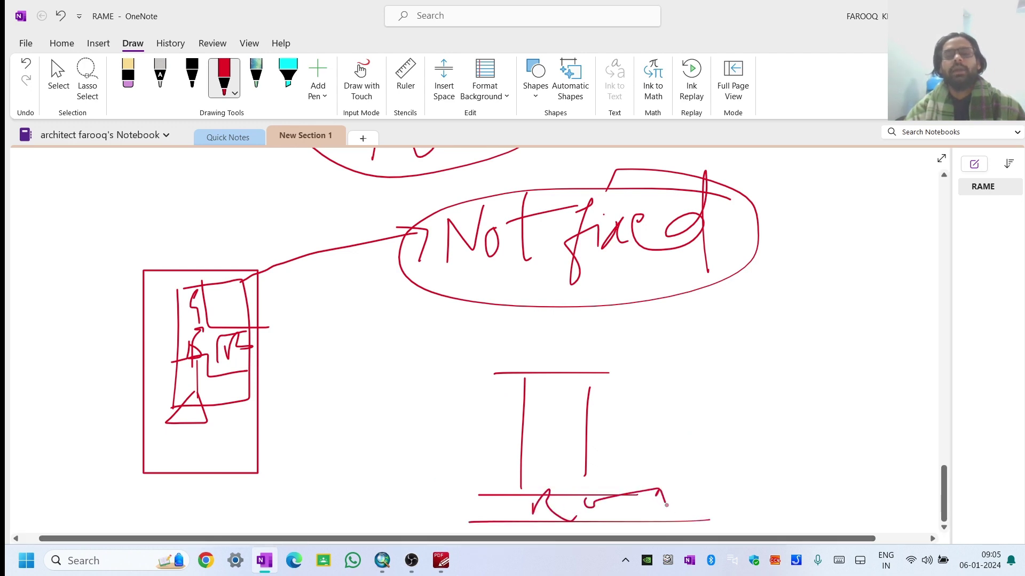
mouse_move(676, 357)
mouse_down()
mouse_move(483, 475)
mouse_move(618, 366)
mouse_up()
scroll(490, 435, down, 3)
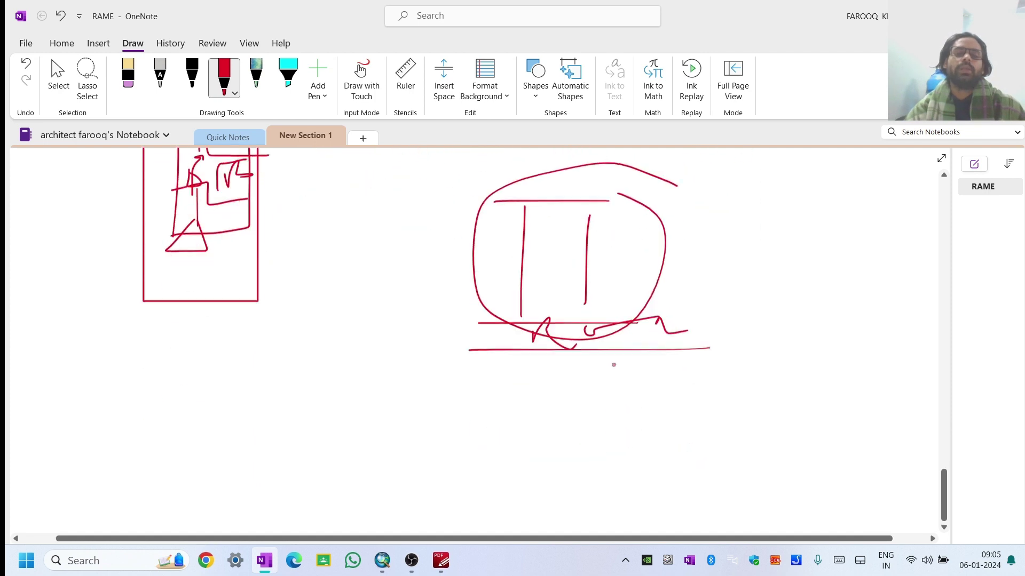
- Switch to ArcMap and on to the Lec-05 notes in PDF-XChange Editor to view the Coordinate System page
click(382, 560)
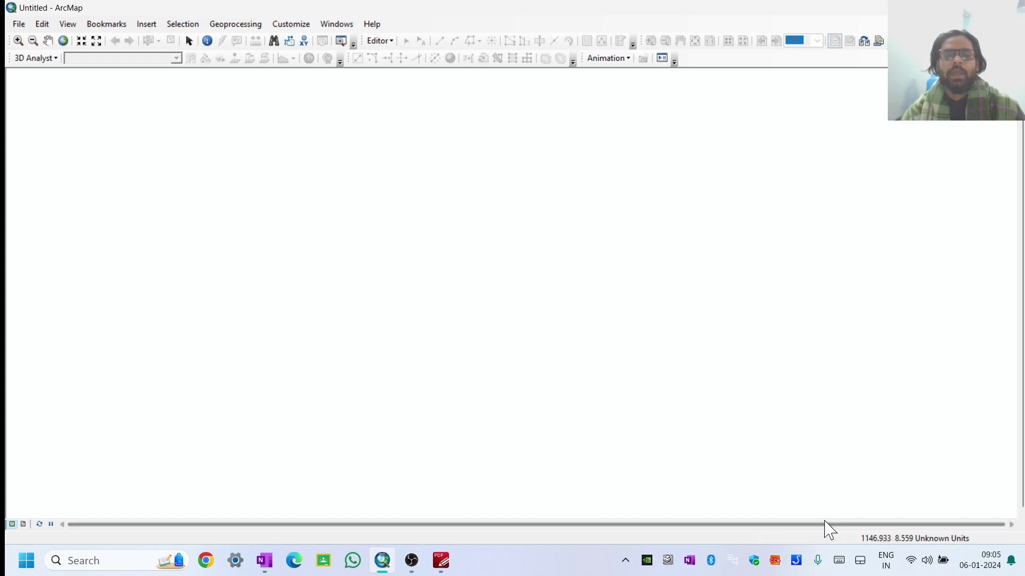
mouse_move(443, 564)
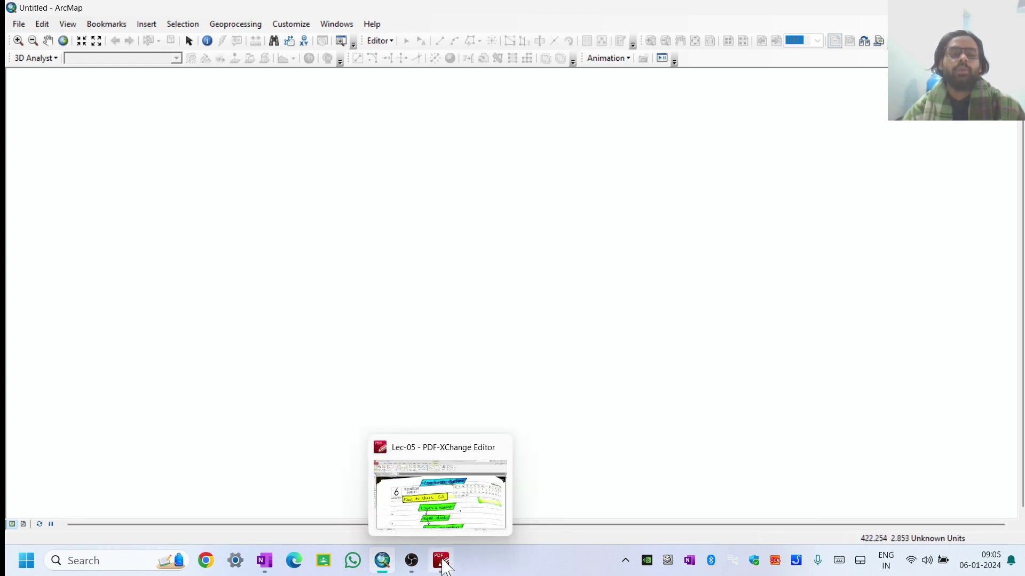
click(435, 570)
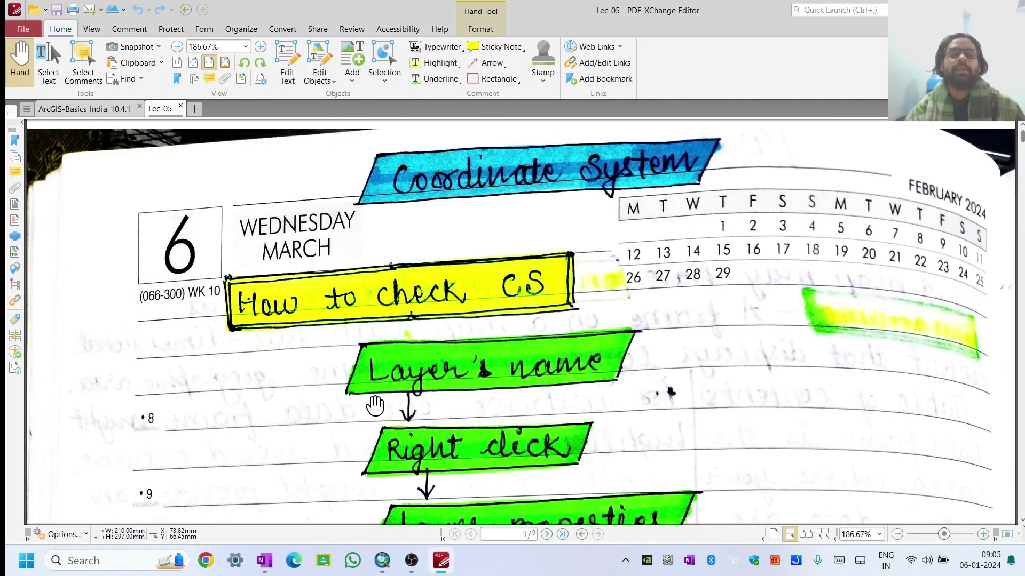
- Return to OneNote, outline the circled sketch with a rectangle, and add handwritten marks on both sides of it
click(265, 561)
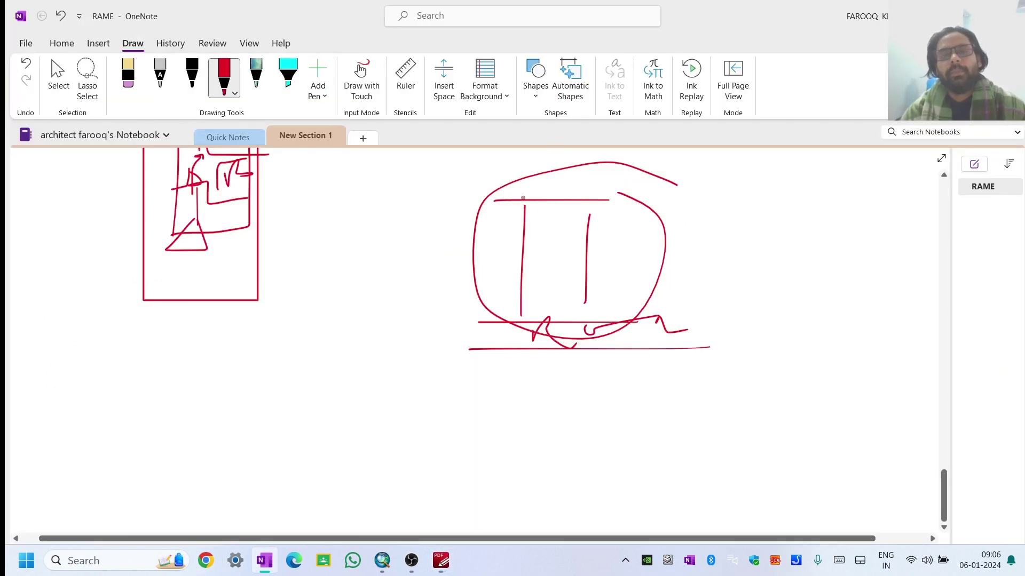
mouse_move(513, 323)
mouse_down()
mouse_move(619, 319)
mouse_move(612, 194)
mouse_move(512, 196)
mouse_move(509, 284)
mouse_up()
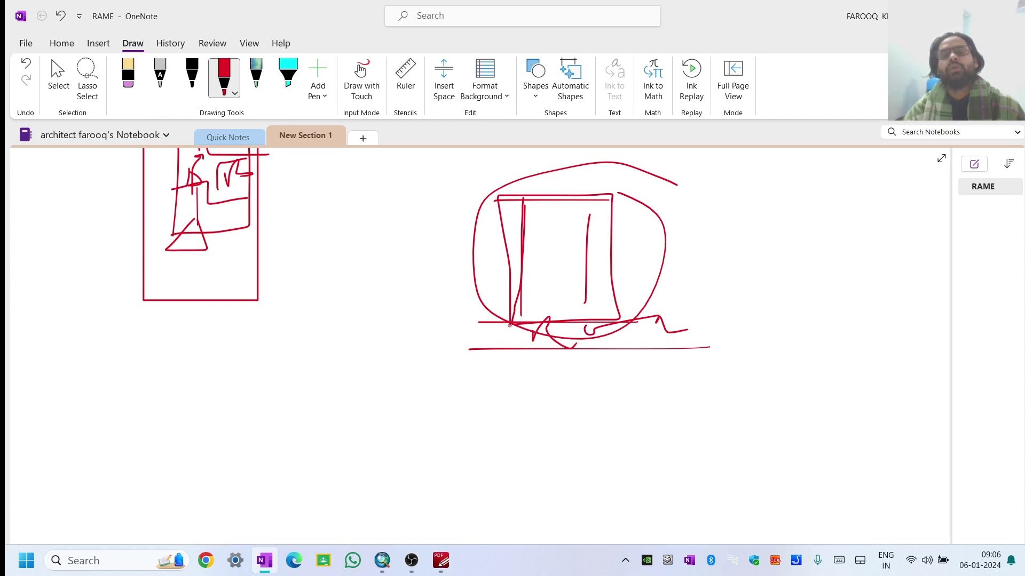
drag(510, 325, 565, 323)
mouse_move(363, 254)
mouse_down()
mouse_move(393, 224)
mouse_move(435, 260)
mouse_move(475, 235)
mouse_move(499, 255)
mouse_up()
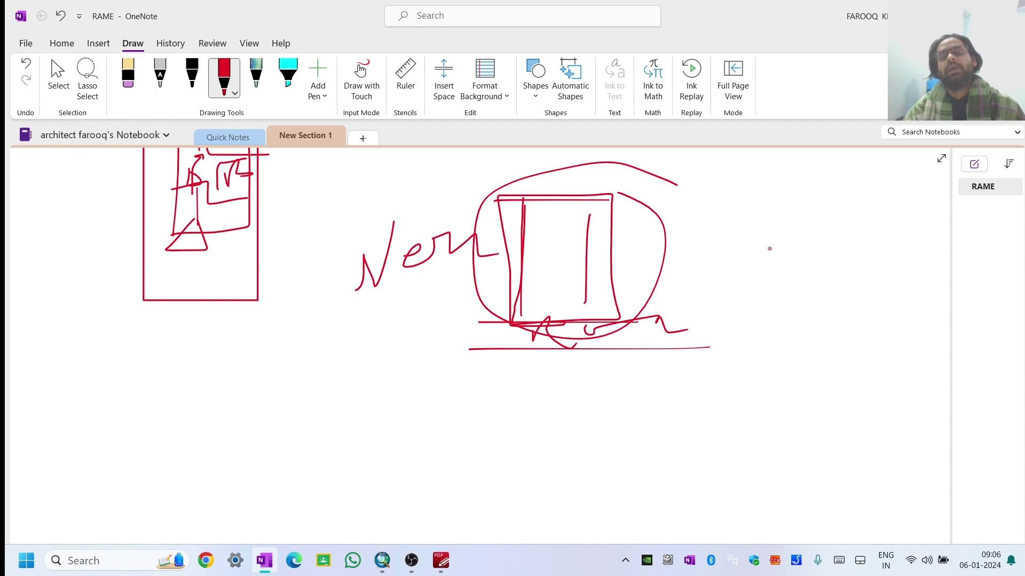
mouse_move(743, 247)
mouse_down()
mouse_move(741, 277)
mouse_move(733, 263)
mouse_move(779, 222)
mouse_move(769, 270)
mouse_move(913, 298)
mouse_move(854, 293)
mouse_up()
mouse_move(610, 170)
mouse_down()
mouse_move(515, 179)
mouse_move(502, 335)
mouse_move(645, 300)
mouse_move(554, 231)
mouse_up()
scroll(286, 382, down, 3)
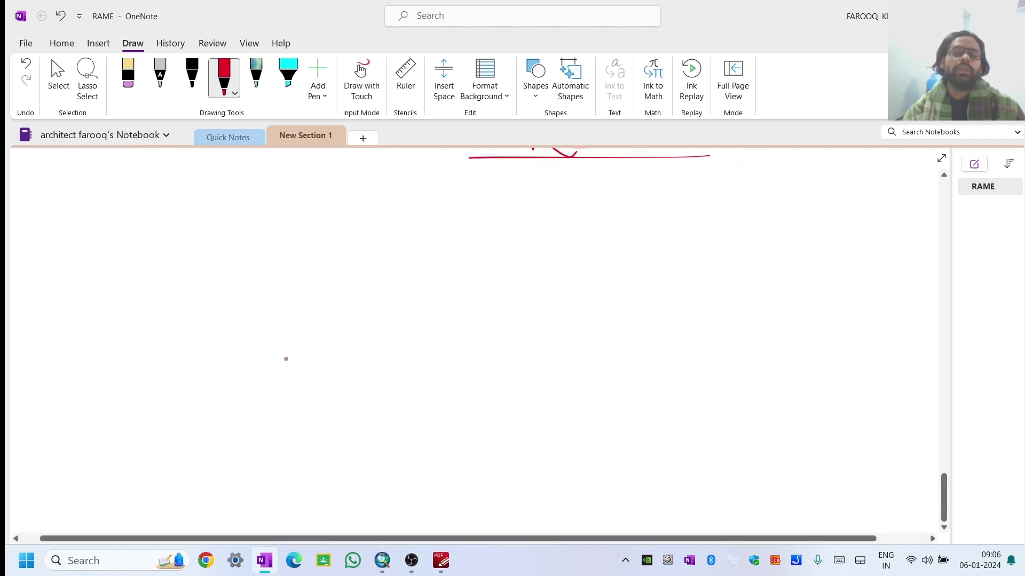
- Draw a hooked curve, a circle with an arrow pointing to it, and a separate downward arrow in the blank area below
mouse_move(246, 396)
mouse_down()
mouse_move(255, 342)
mouse_move(280, 307)
mouse_move(295, 345)
mouse_up()
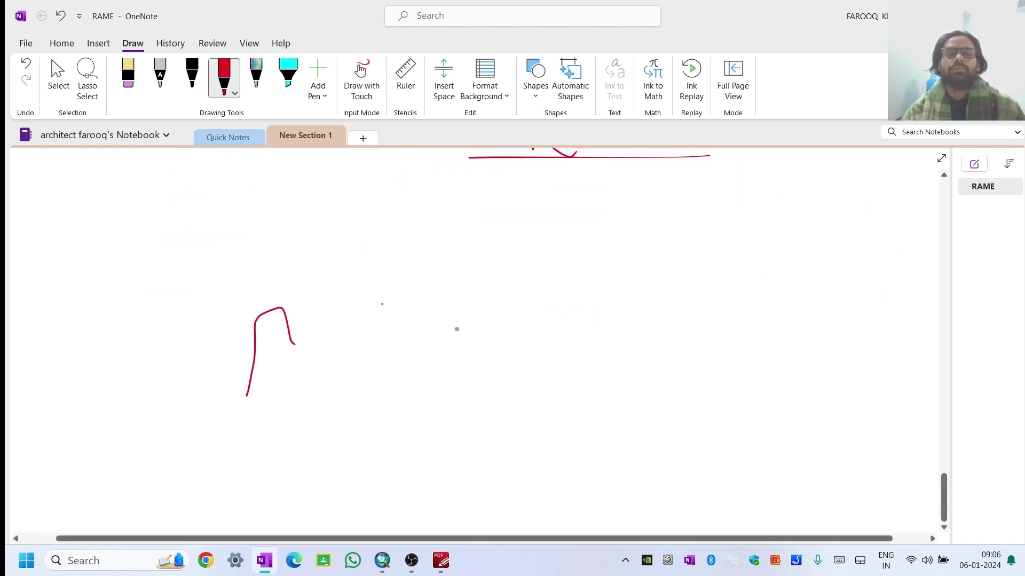
mouse_move(391, 281)
mouse_down()
mouse_move(367, 279)
mouse_move(347, 342)
mouse_move(425, 357)
mouse_move(428, 274)
mouse_move(380, 272)
mouse_up()
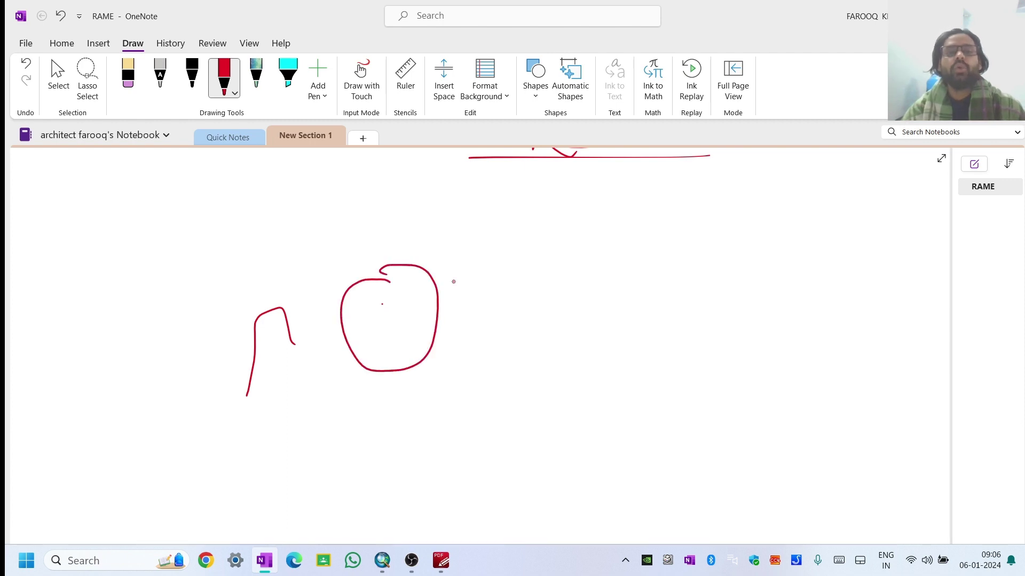
drag(616, 210, 443, 316)
mouse_move(464, 272)
mouse_down()
mouse_move(433, 322)
mouse_move(545, 356)
mouse_up()
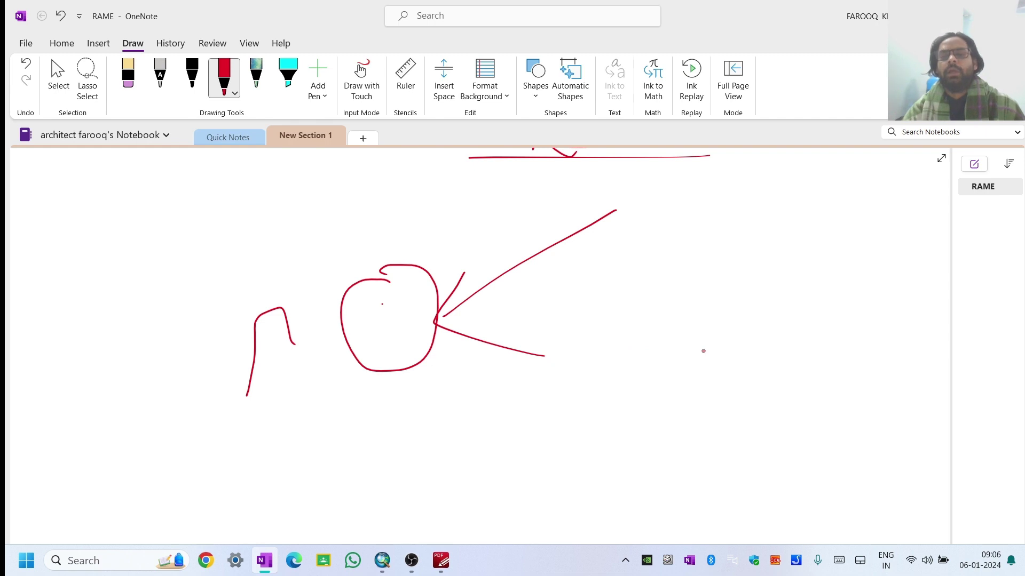
mouse_move(785, 210)
mouse_down()
mouse_move(712, 342)
mouse_move(711, 311)
mouse_move(709, 342)
mouse_move(767, 333)
mouse_up()
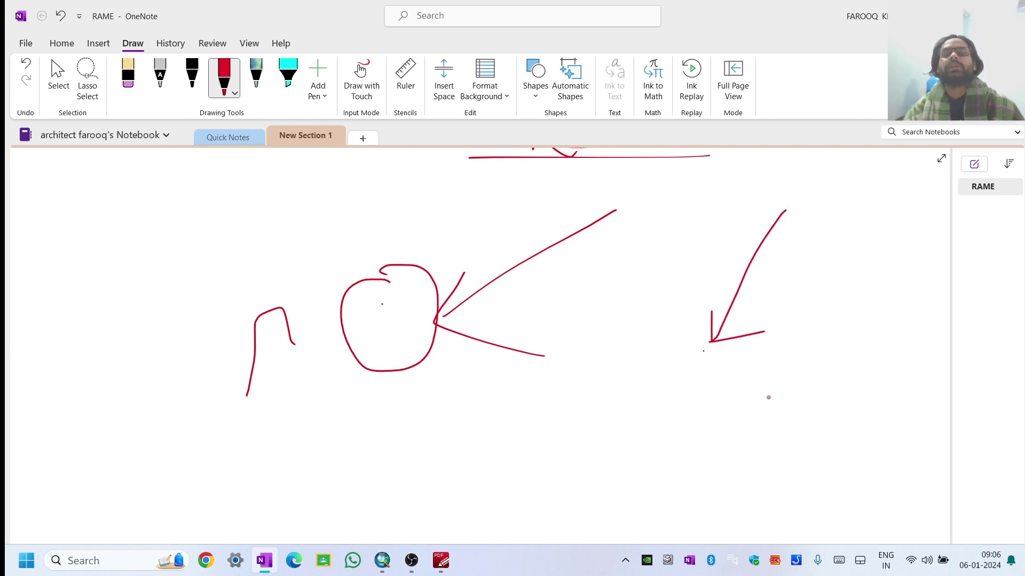
scroll(768, 398, down, 3)
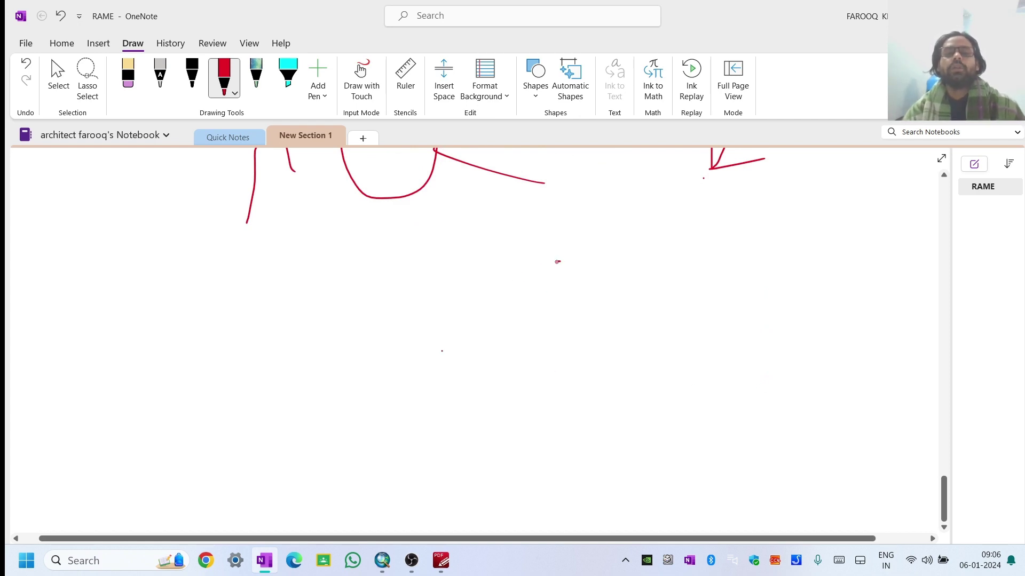
- Draw a down-left arrow in the blank area, a long curve around it, an arrow pointing at the curve, and another arrow beside it
mouse_move(557, 261)
mouse_down()
mouse_move(442, 341)
mouse_move(442, 302)
mouse_move(443, 344)
mouse_move(518, 337)
mouse_up()
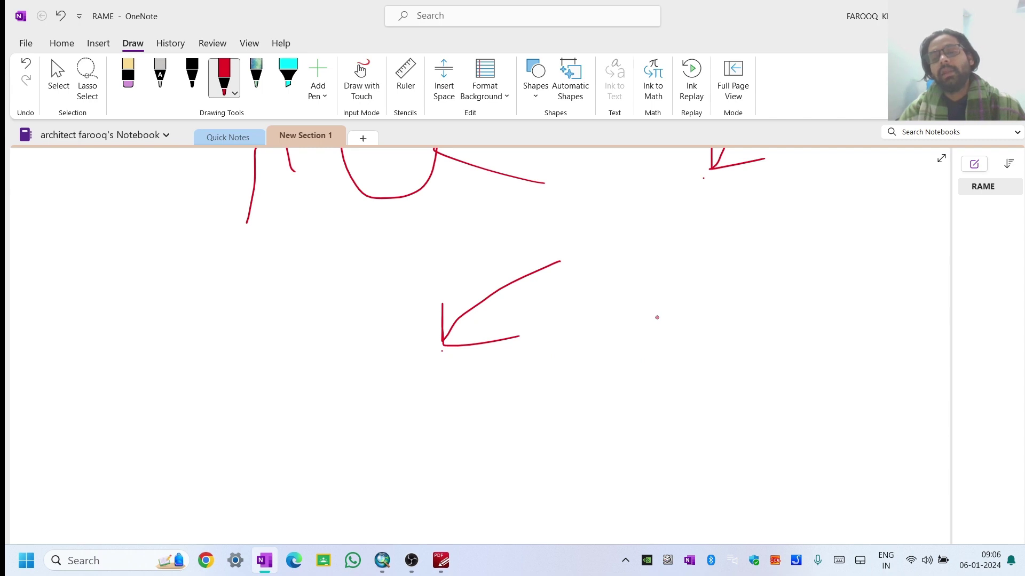
mouse_move(622, 204)
mouse_down()
mouse_move(692, 290)
mouse_move(671, 460)
mouse_move(486, 470)
mouse_move(379, 463)
mouse_up()
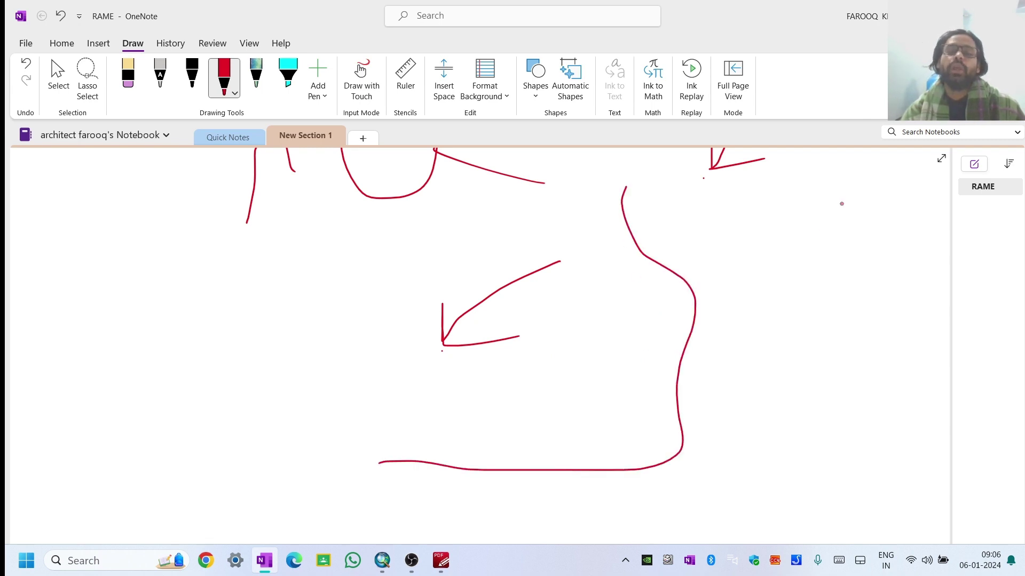
mouse_move(842, 203)
mouse_down()
mouse_move(701, 293)
mouse_move(702, 281)
mouse_move(719, 264)
mouse_move(734, 320)
mouse_up()
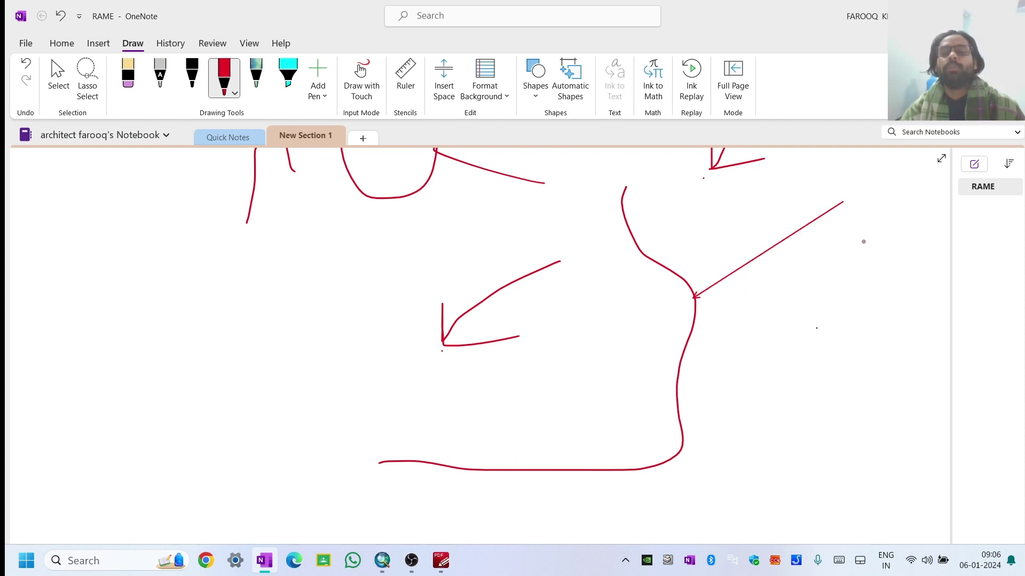
mouse_move(864, 242)
mouse_down()
mouse_move(809, 317)
mouse_move(805, 299)
mouse_move(852, 301)
mouse_up()
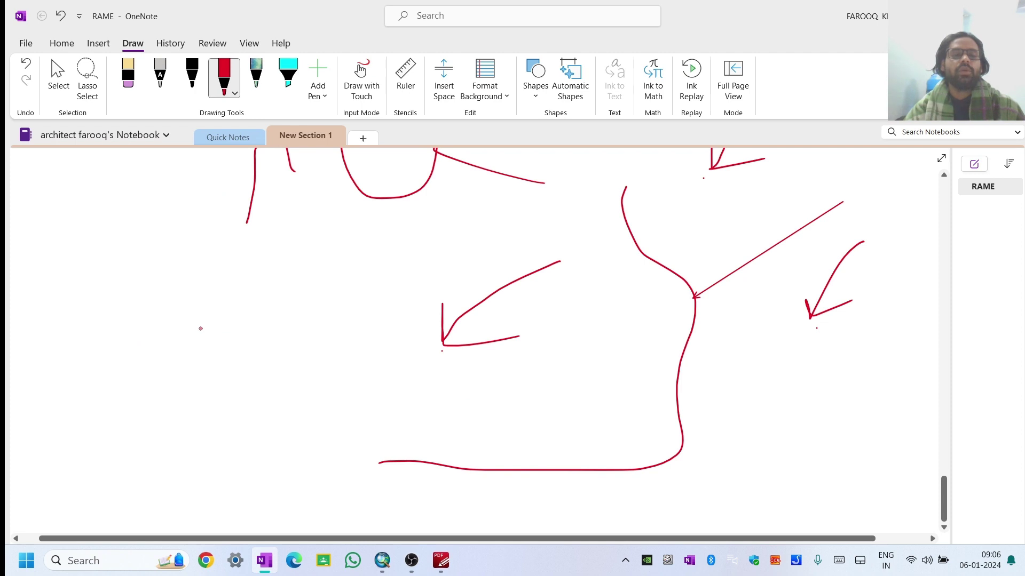
- Sketch two large rough circles with a few dots around them, to the left of the down-left arrow
click(212, 345)
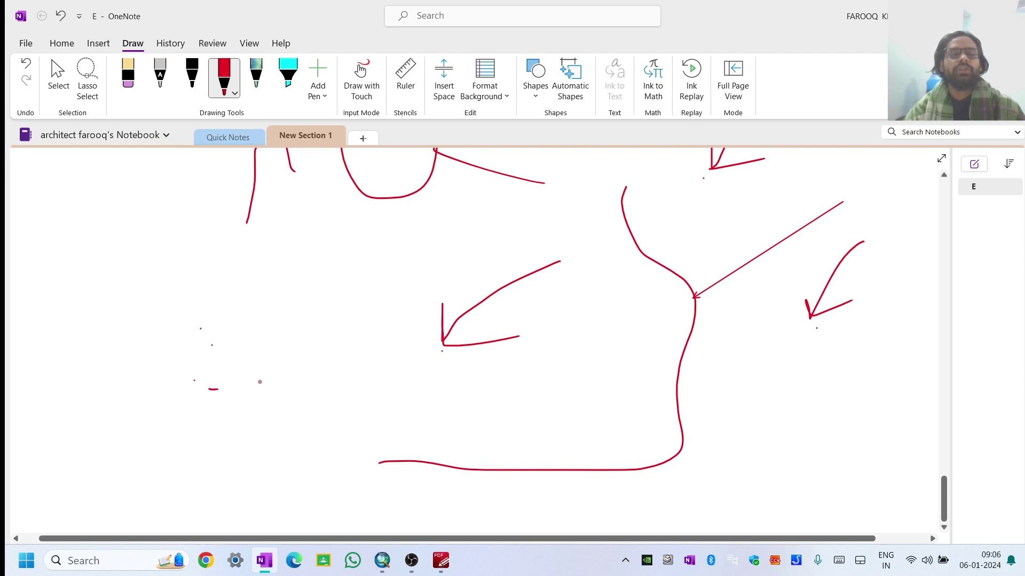
mouse_move(239, 291)
mouse_down()
mouse_move(285, 246)
mouse_move(361, 279)
mouse_move(389, 370)
mouse_move(233, 355)
mouse_move(253, 270)
mouse_up()
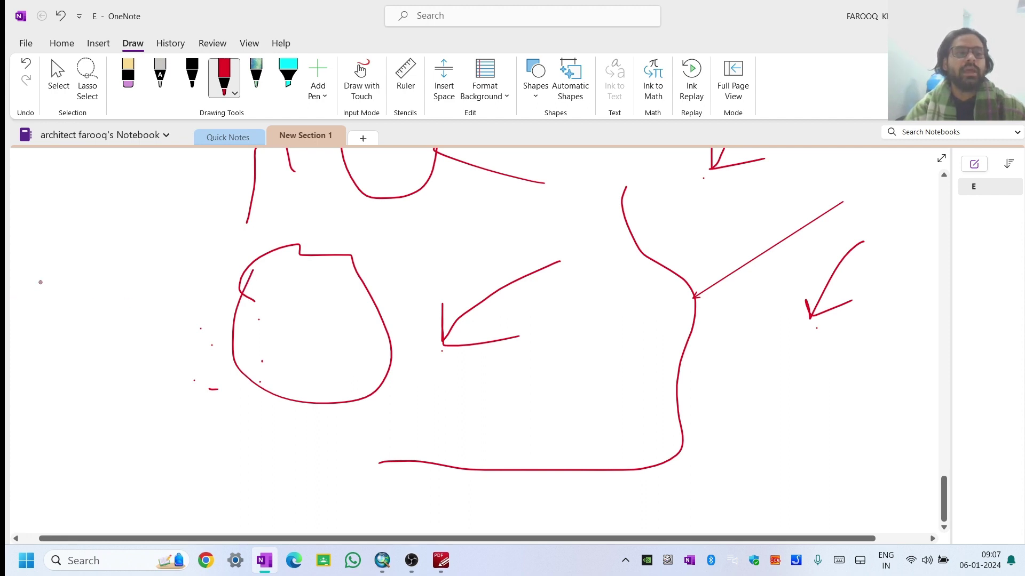
mouse_move(71, 261)
mouse_down()
mouse_move(83, 215)
mouse_move(115, 197)
mouse_move(176, 197)
mouse_move(197, 218)
mouse_up()
mouse_move(203, 292)
mouse_down()
mouse_move(170, 324)
mouse_move(135, 327)
mouse_up()
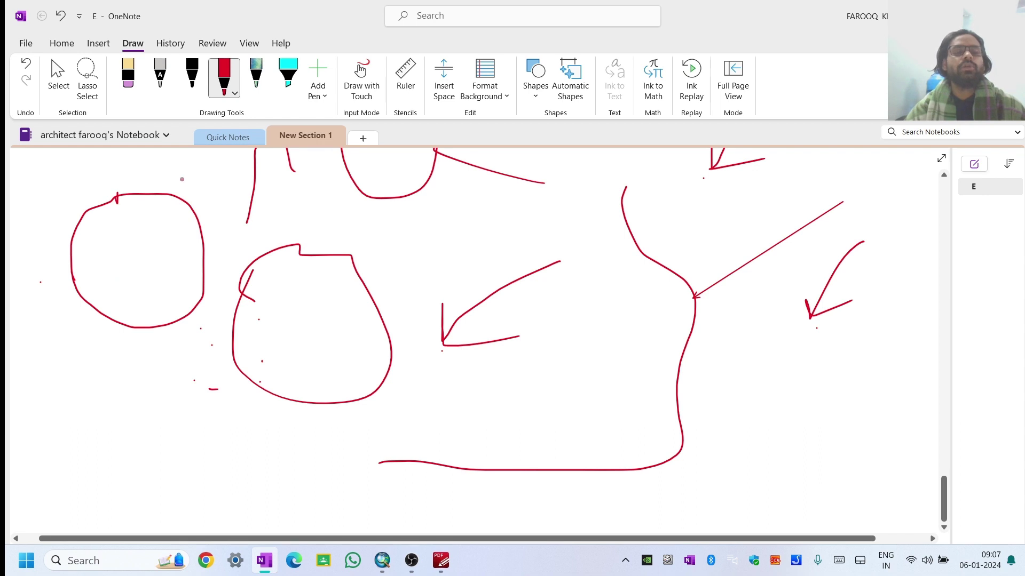
- Add short tick marks around the outline of the leftmost circle
drag(182, 180, 181, 205)
drag(223, 235, 211, 255)
drag(193, 306, 196, 329)
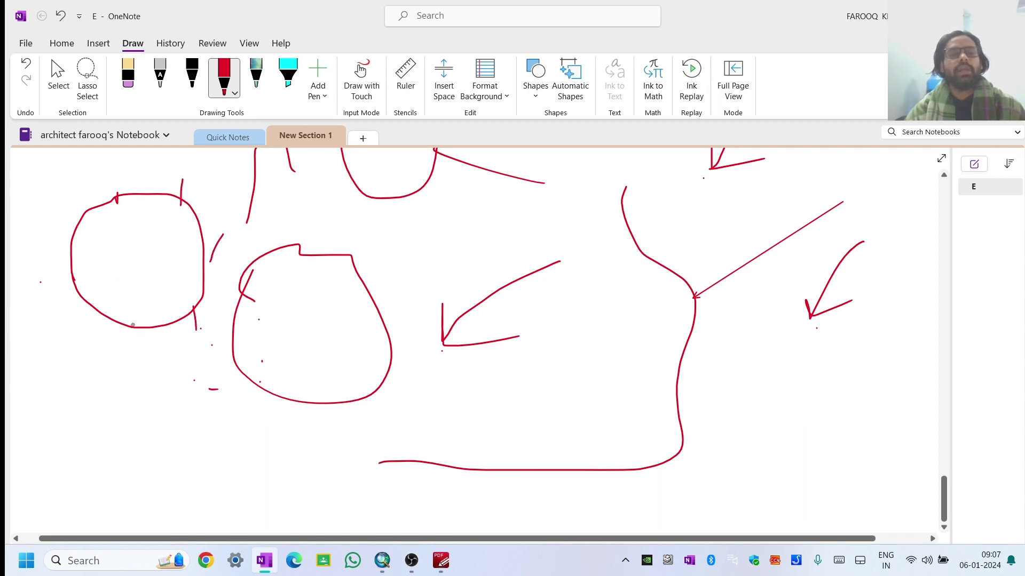
drag(132, 325, 101, 339)
drag(87, 271, 62, 274)
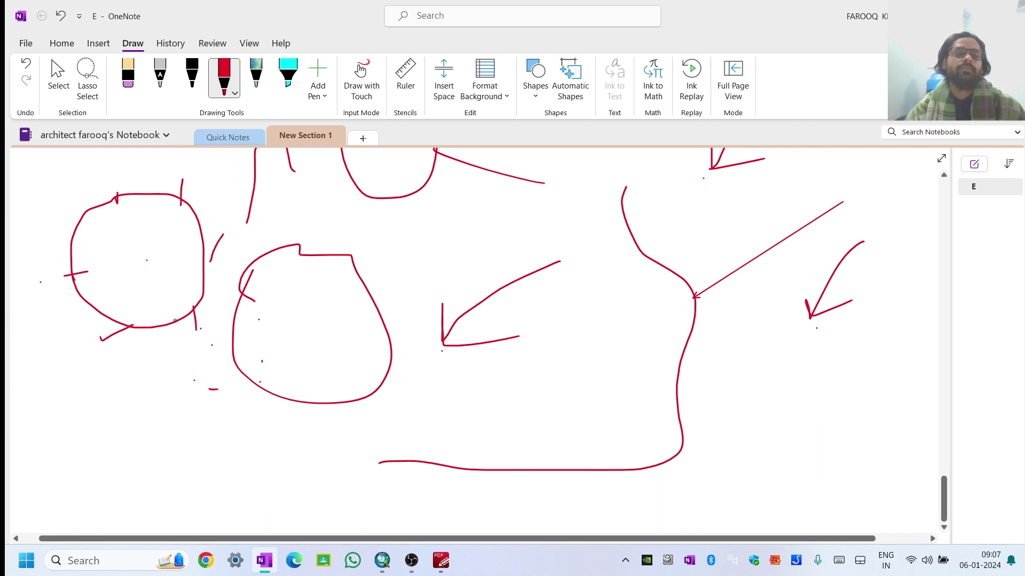
- Label the tick marks on the leftmost circle A, B, C and D, and draw a larger loop around the sketch
mouse_move(101, 177)
mouse_down()
mouse_move(116, 182)
mouse_move(139, 167)
mouse_move(178, 193)
mouse_up()
mouse_move(177, 169)
mouse_down()
mouse_move(189, 174)
mouse_move(183, 192)
mouse_up()
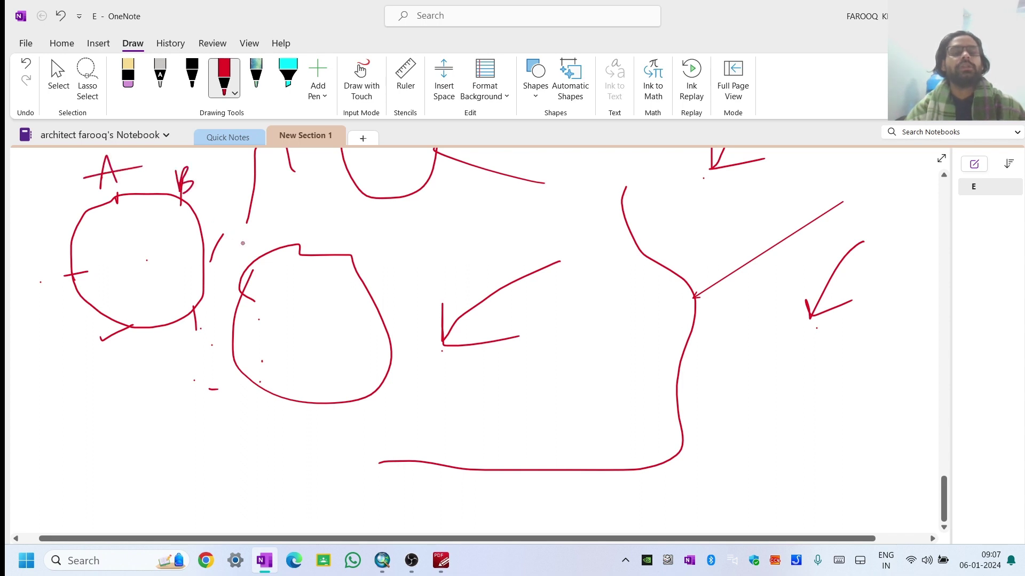
drag(226, 250, 250, 269)
mouse_move(184, 328)
mouse_down()
mouse_move(185, 348)
mouse_move(198, 351)
mouse_move(178, 363)
mouse_move(232, 189)
mouse_move(32, 225)
mouse_move(280, 249)
mouse_move(259, 208)
mouse_up()
drag(416, 306, 428, 299)
- Draw crossing horizontal and vertical axes in a blank area below the sketches and label them X and Y
scroll(431, 292, down, 1)
scroll(431, 293, down, 6)
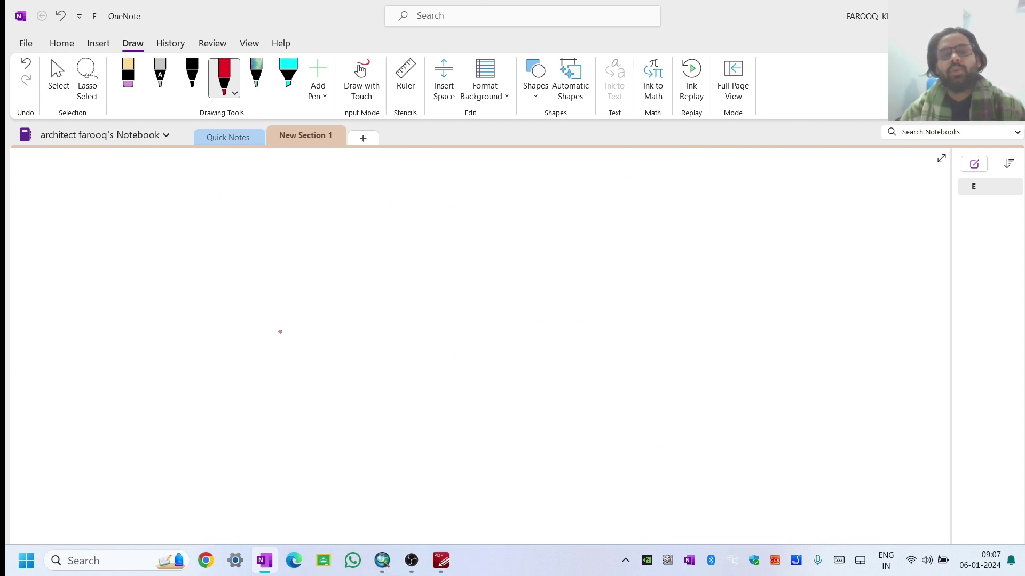
drag(280, 332, 793, 330)
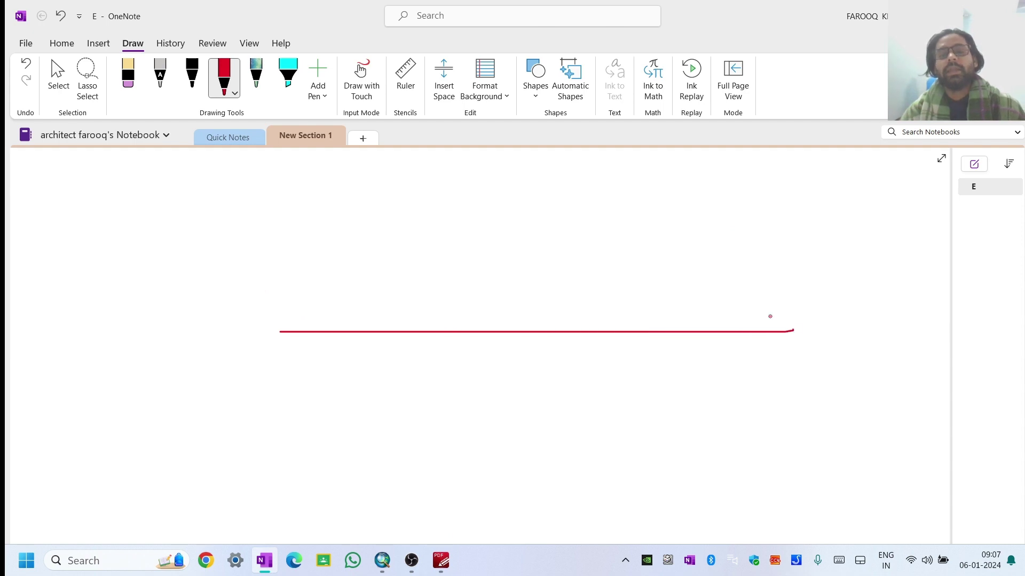
drag(520, 166, 523, 531)
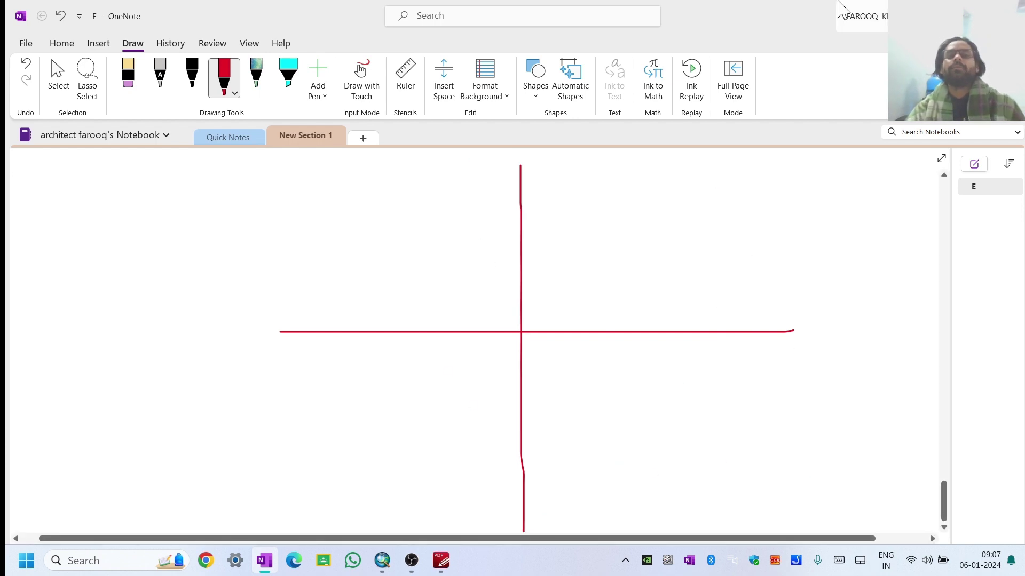
mouse_move(821, 316)
mouse_down()
mouse_move(835, 353)
mouse_move(810, 343)
mouse_move(800, 364)
mouse_up()
mouse_move(472, 160)
mouse_down()
mouse_move(481, 184)
mouse_move(459, 223)
mouse_up()
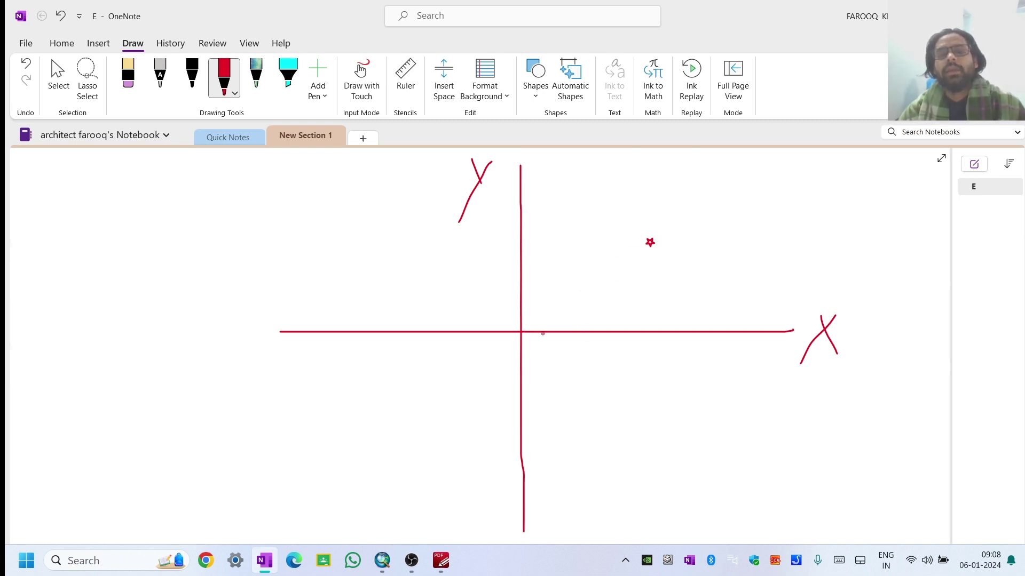
- Write the coordinates (5, 4) beside the star point in the upper-right quadrant, with x, y above them
drag(673, 219, 681, 260)
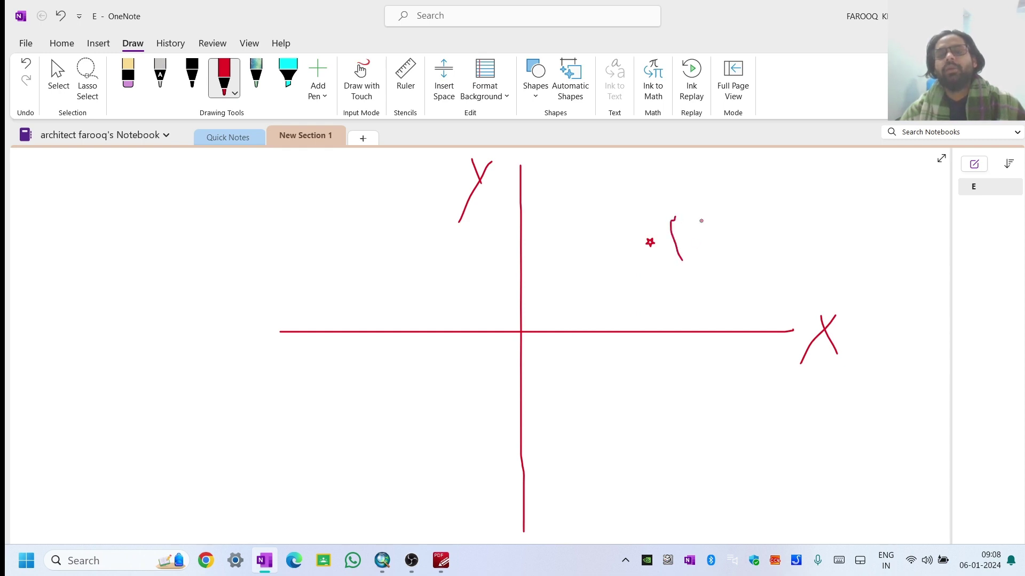
mouse_move(713, 217)
mouse_down()
mouse_move(703, 253)
mouse_move(729, 260)
mouse_up()
mouse_move(767, 205)
mouse_down()
mouse_move(767, 235)
mouse_move(749, 224)
mouse_move(800, 213)
mouse_move(790, 256)
mouse_up()
drag(657, 160, 662, 182)
drag(671, 152, 696, 191)
mouse_move(724, 156)
mouse_down()
mouse_move(734, 201)
mouse_move(730, 189)
mouse_move(763, 155)
mouse_up()
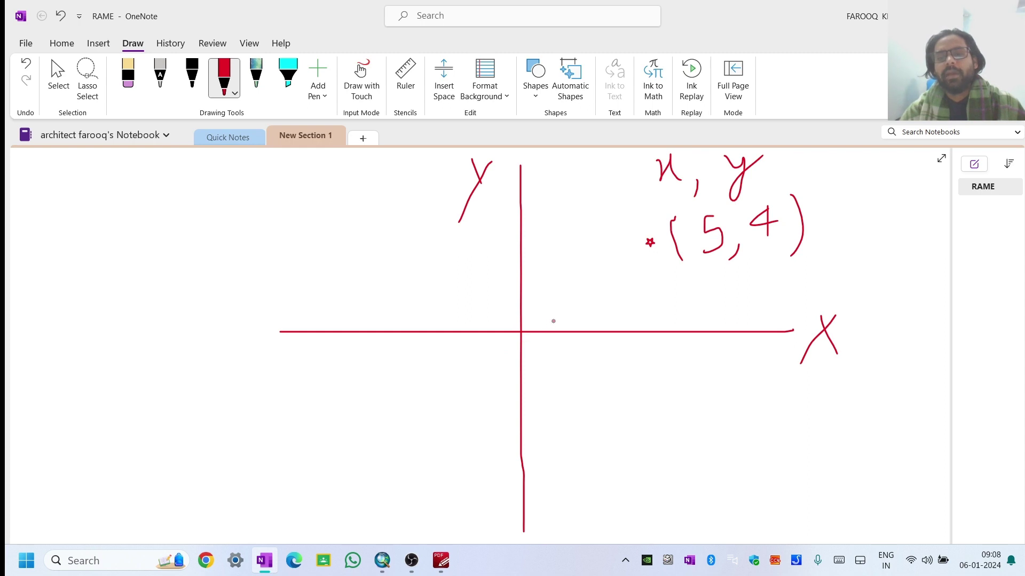
- Mark five units on the X axis and four on the Y axis, connect them to the (5, 4) point, and circle it
mouse_move(547, 322)
mouse_down()
mouse_move(627, 324)
mouse_move(627, 346)
mouse_move(651, 344)
mouse_up()
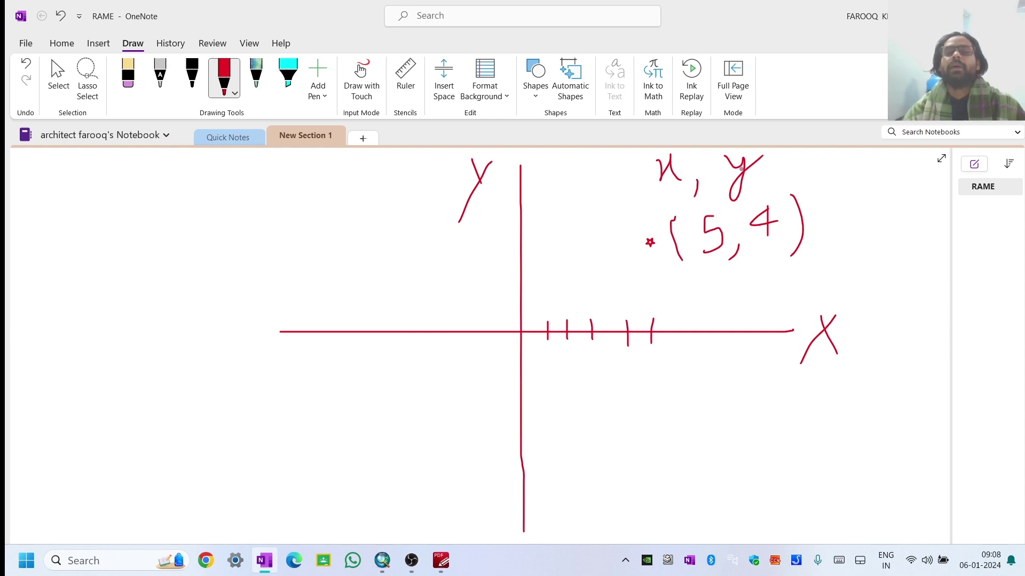
mouse_move(741, 169)
mouse_down()
mouse_move(762, 199)
mouse_move(748, 203)
mouse_up()
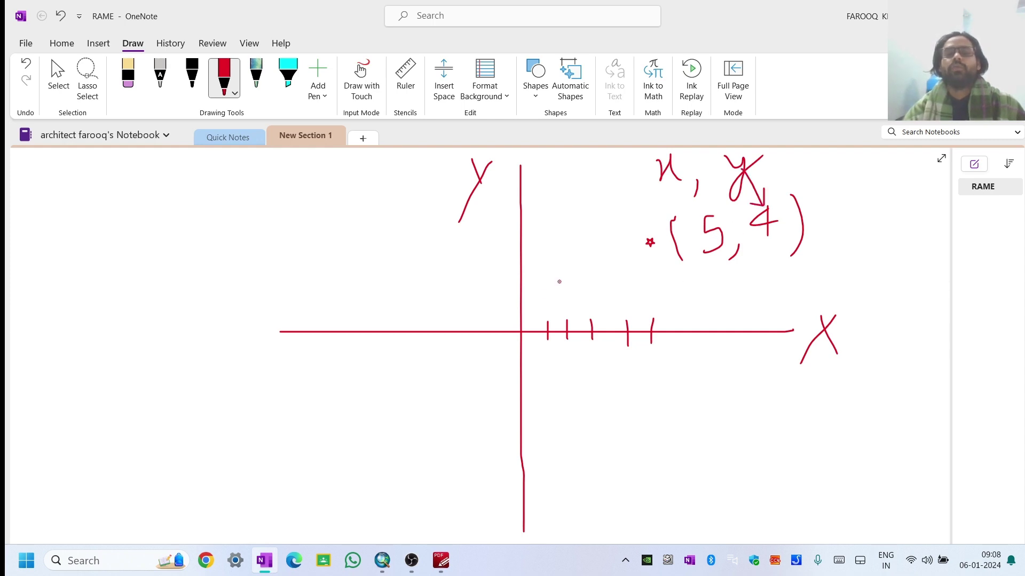
drag(515, 305, 542, 302)
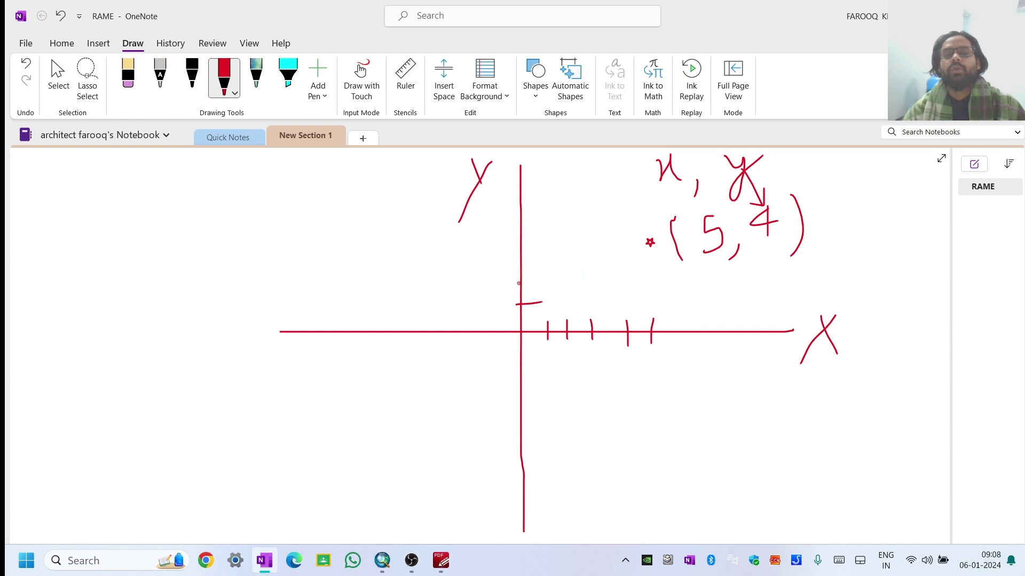
mouse_move(514, 268)
mouse_down()
mouse_move(536, 267)
mouse_move(544, 240)
mouse_move(645, 239)
mouse_move(652, 294)
mouse_move(646, 241)
mouse_up()
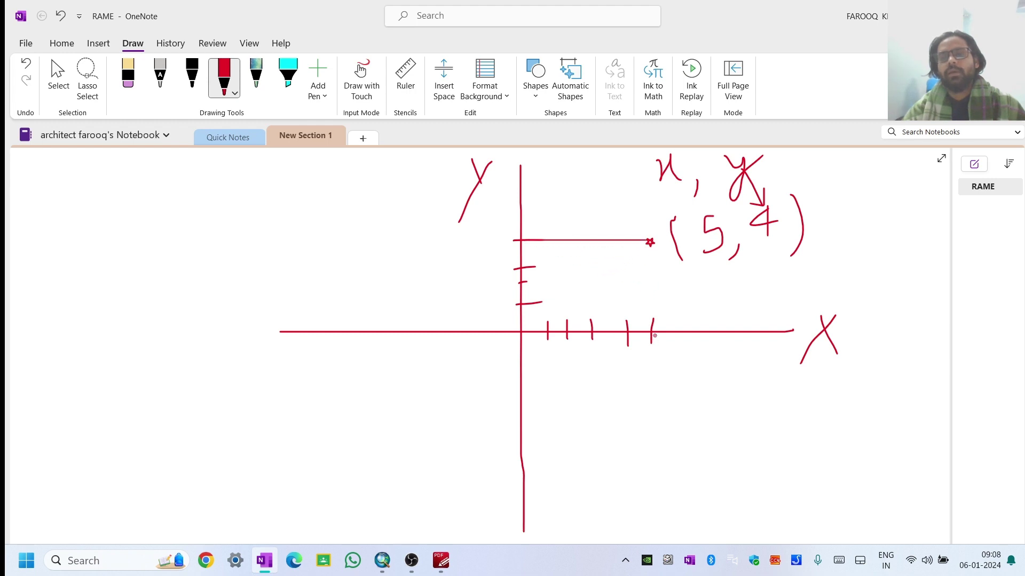
mouse_move(654, 335)
mouse_down()
mouse_move(648, 227)
mouse_move(642, 250)
mouse_move(659, 232)
mouse_up()
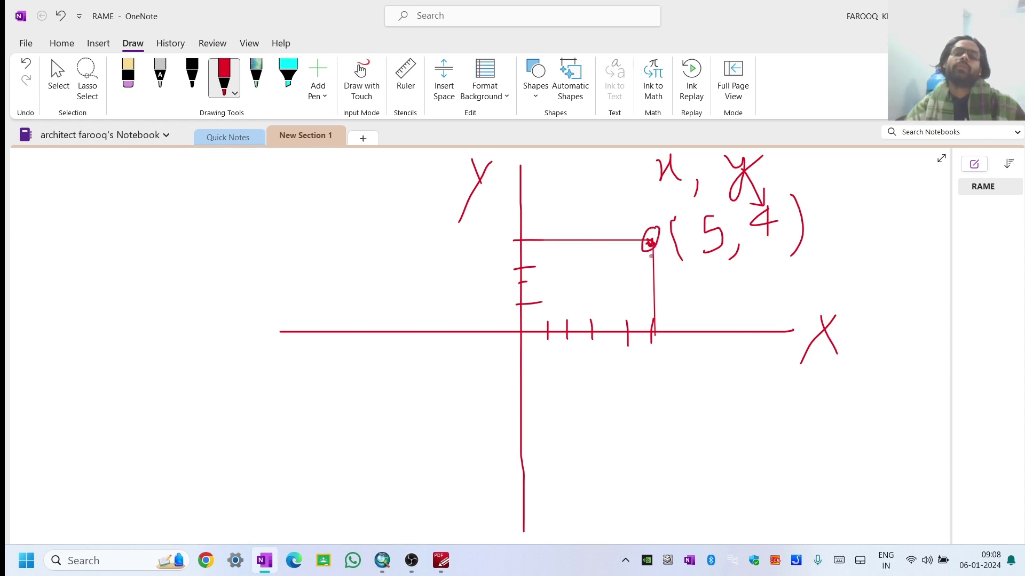
scroll(630, 324, up, 3)
scroll(667, 298, down, 3)
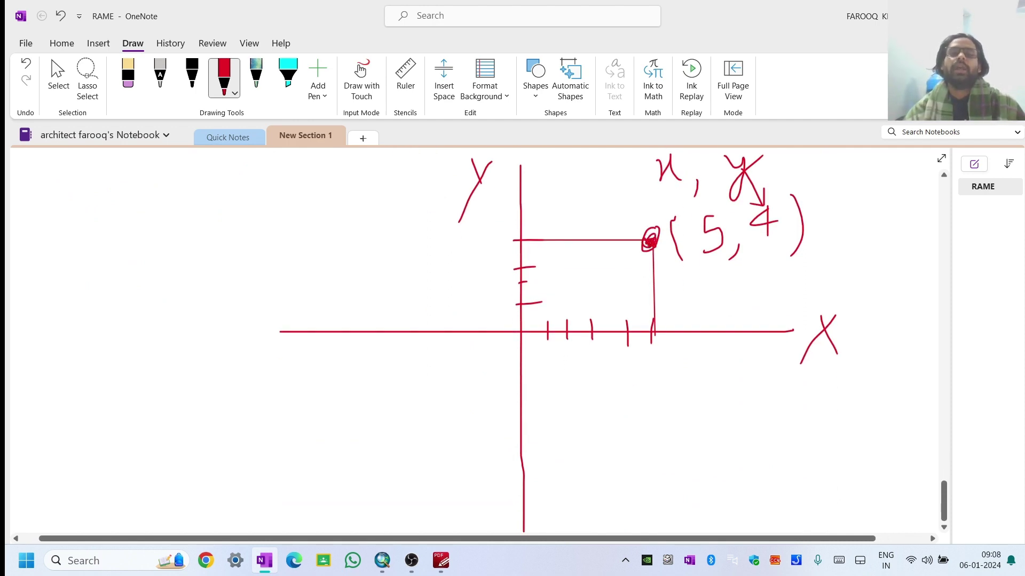
drag(649, 245, 636, 257)
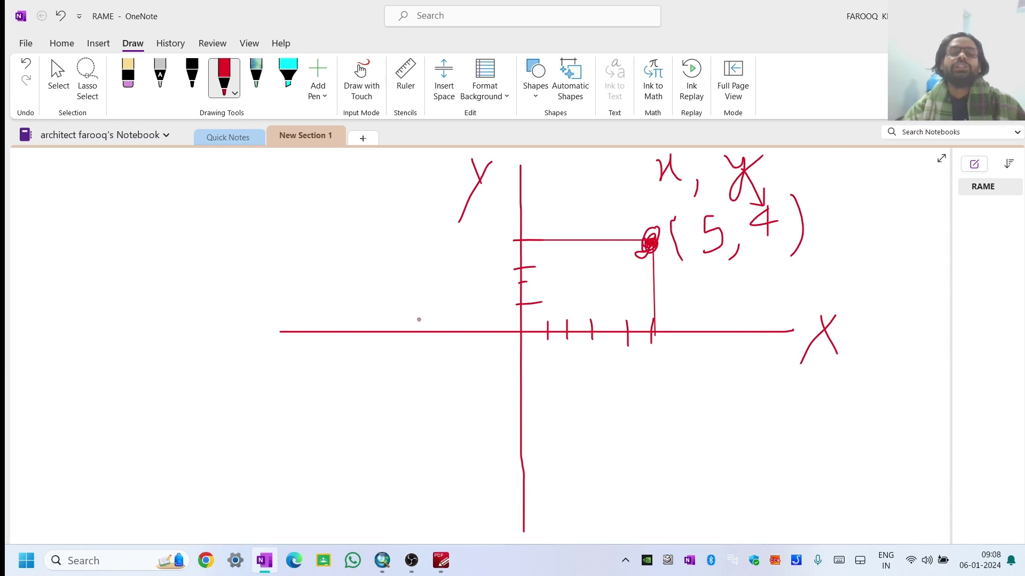
- Draw a rough rectangle left of the axes and a hooked curve above the gap between them
drag(81, 203, 93, 393)
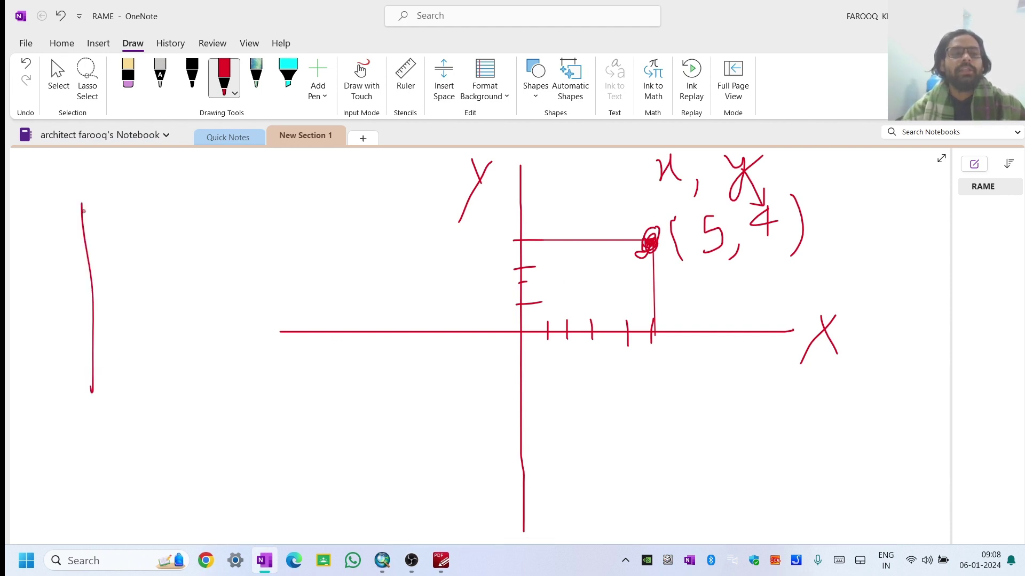
mouse_move(78, 203)
mouse_down()
mouse_move(215, 198)
mouse_move(239, 342)
mouse_move(116, 373)
mouse_up()
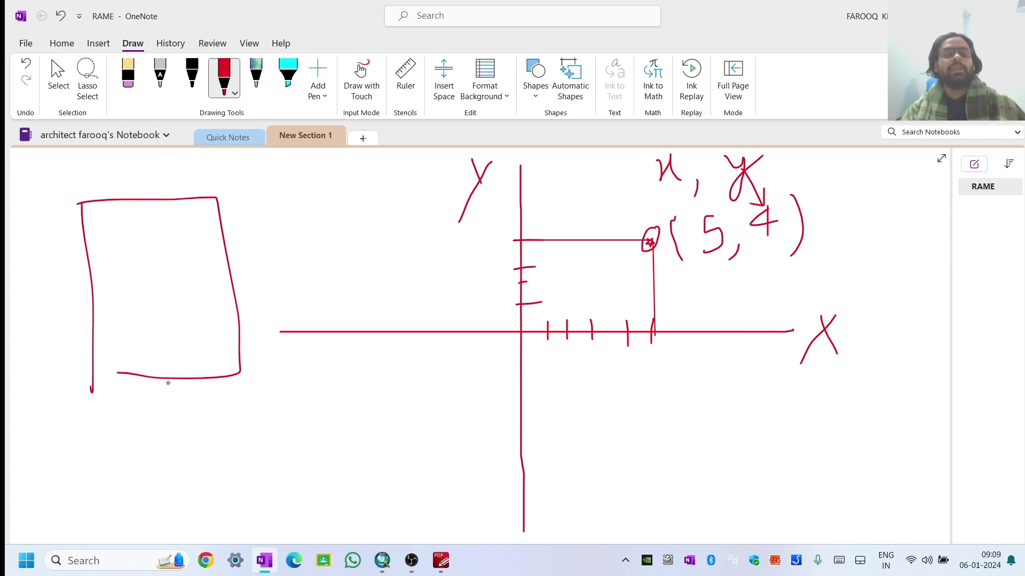
scroll(242, 355, up, 5)
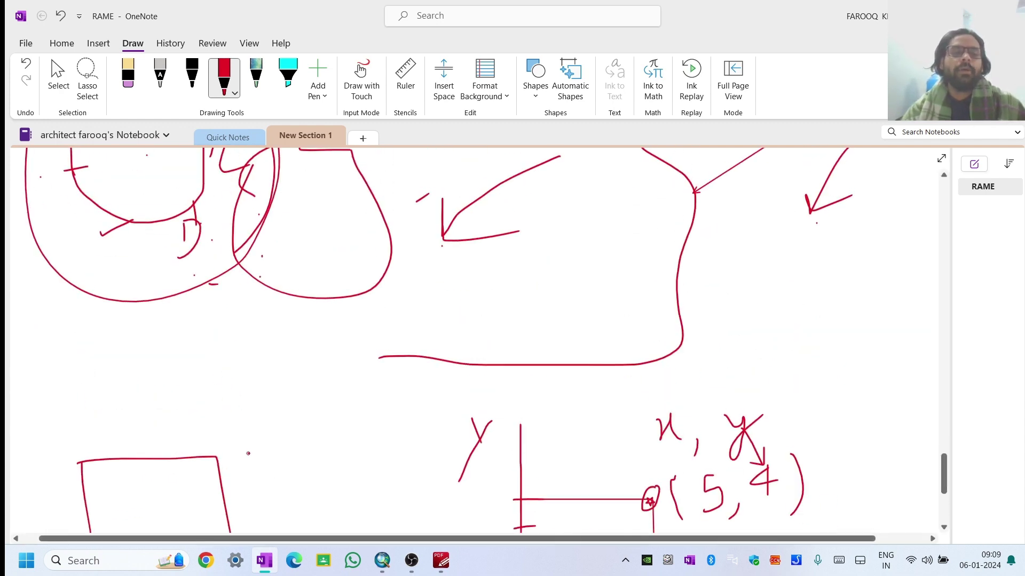
mouse_move(248, 453)
mouse_down()
mouse_move(353, 411)
mouse_move(404, 432)
mouse_up()
- Open the CD BLOCK folder from the desktop and add Block.shp to the ArcMap map
key(alt+Tab)
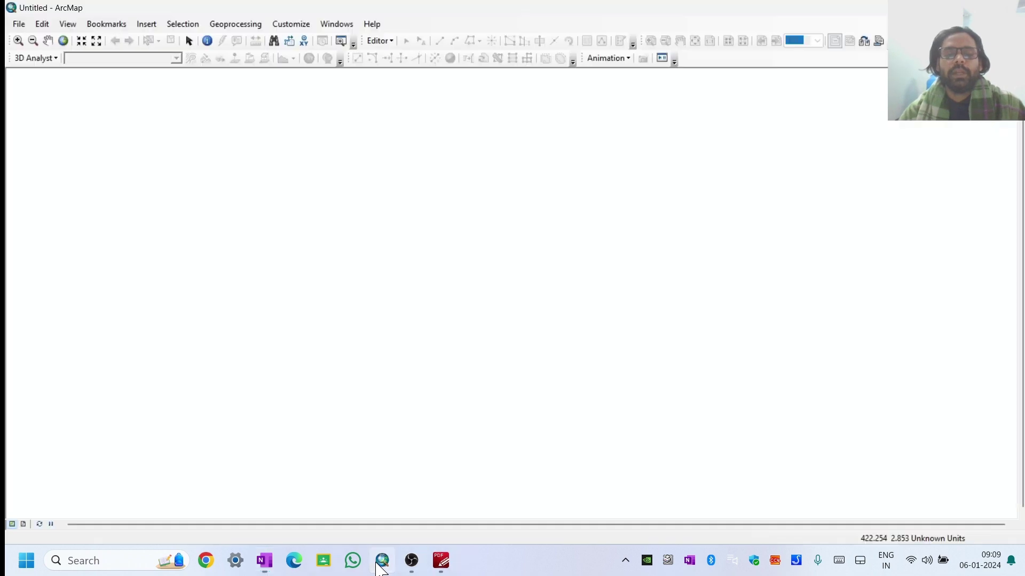
key(alt+Tab)
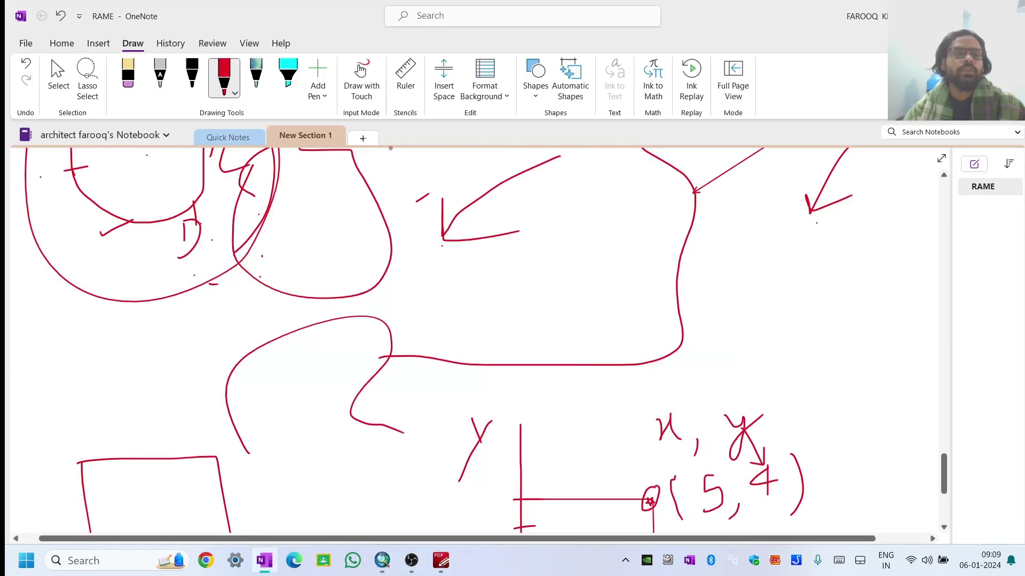
key(super+d)
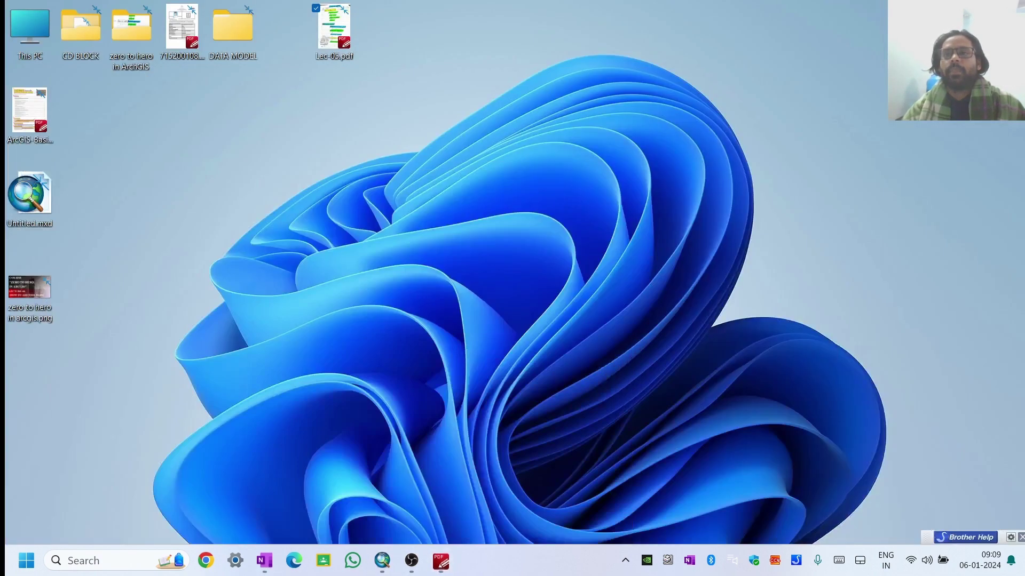
double_click(84, 29)
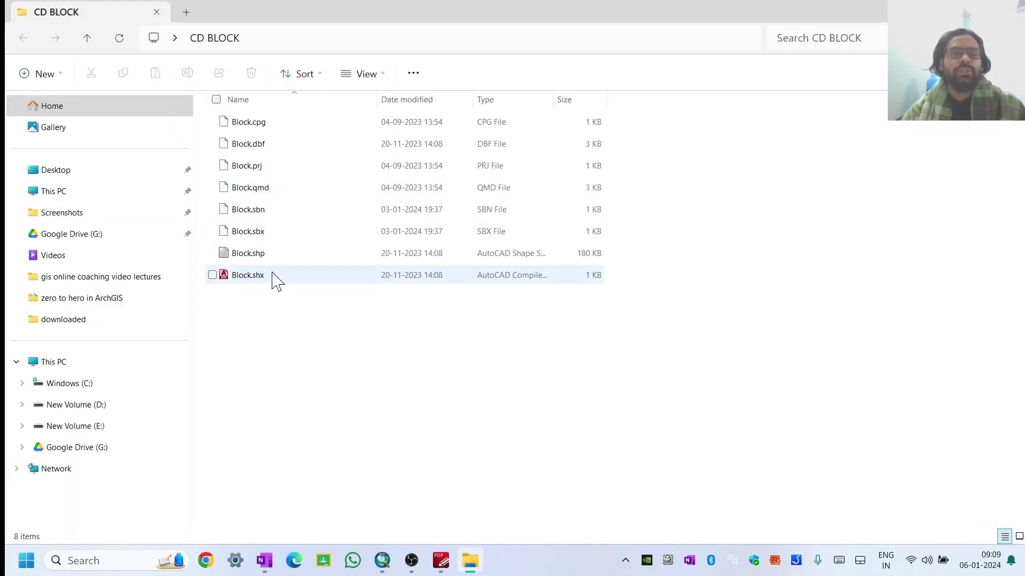
drag(272, 261, 411, 300)
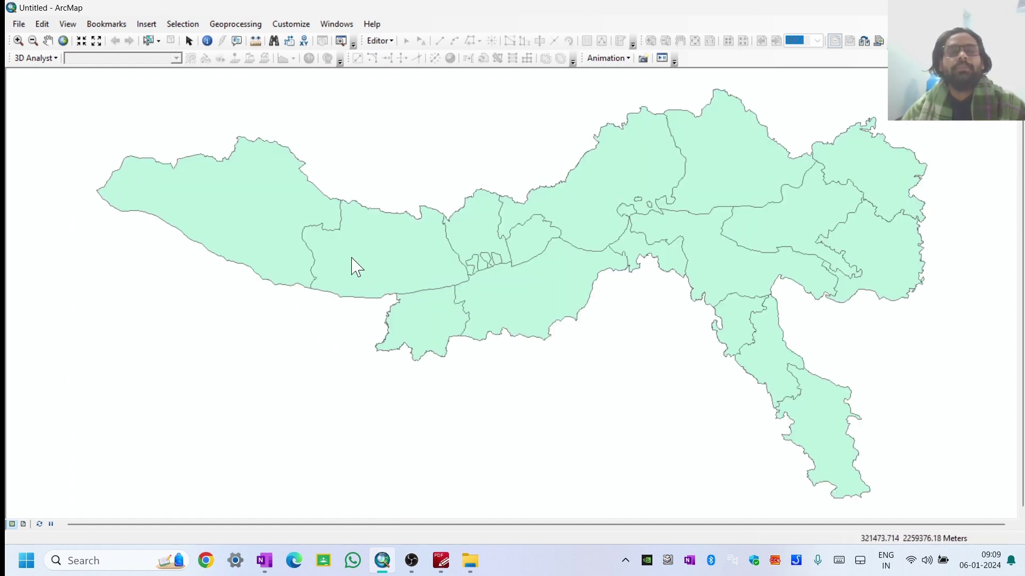
- Examine the block boundaries on the ArcMap map at several scales, especially the western part
scroll(325, 238, up, 2)
scroll(382, 276, down, 2)
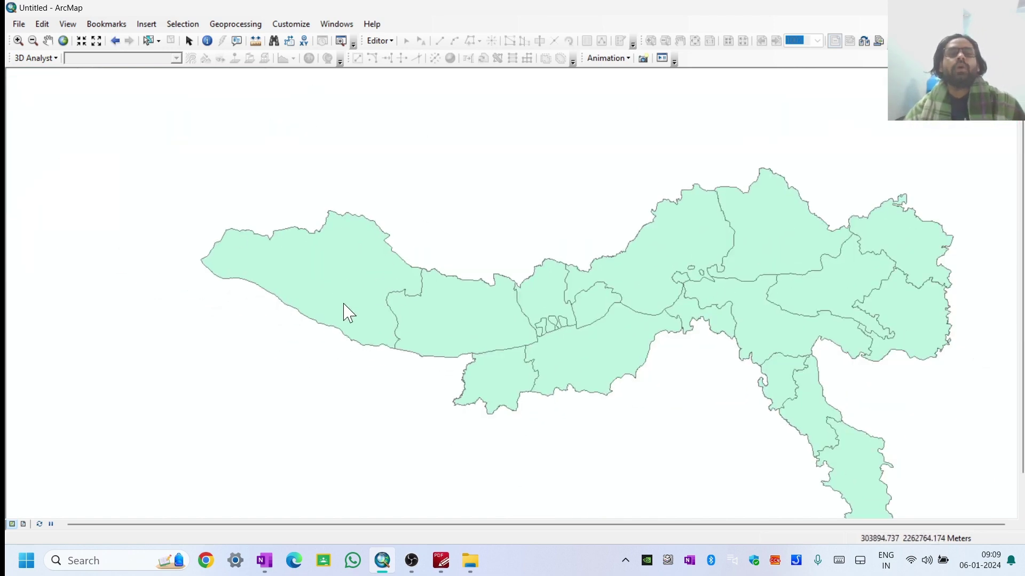
scroll(342, 305, up, 2)
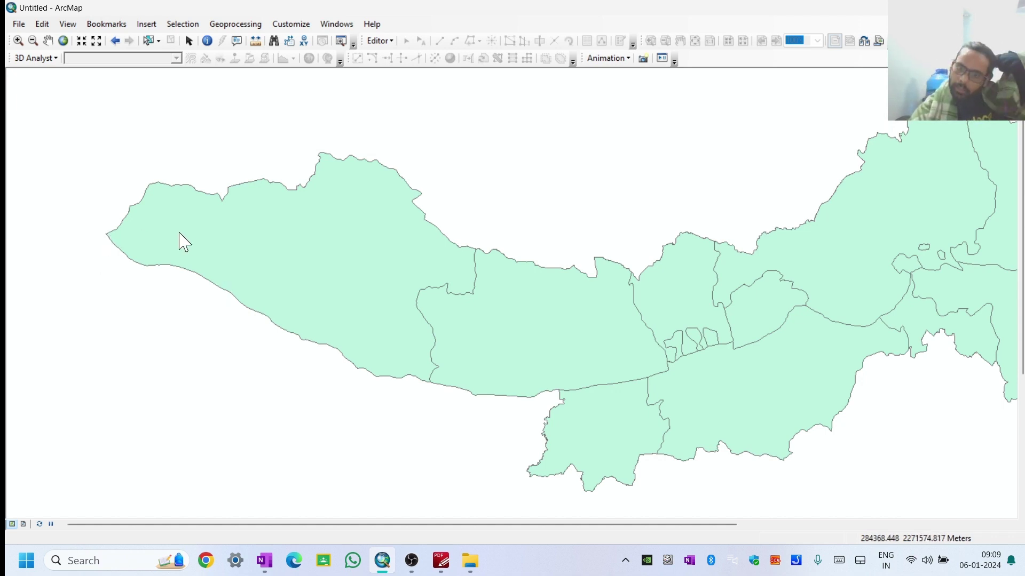
scroll(312, 283, up, 2)
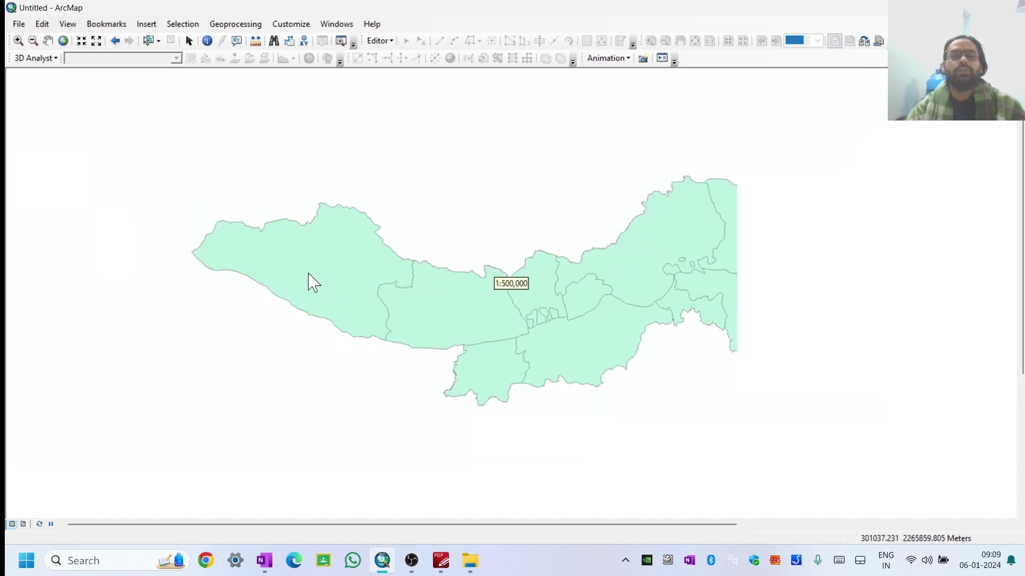
scroll(742, 282, down, 1)
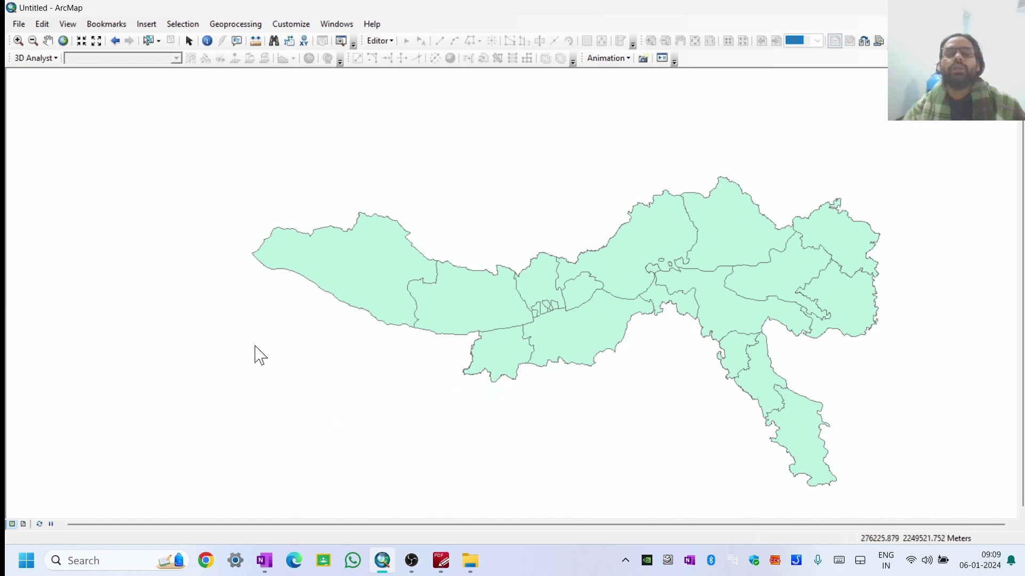
- Close the ArcMap block map and the CD BLOCK folder window, and start ArcMap again
scroll(444, 254, up, 2)
scroll(536, 297, down, 2)
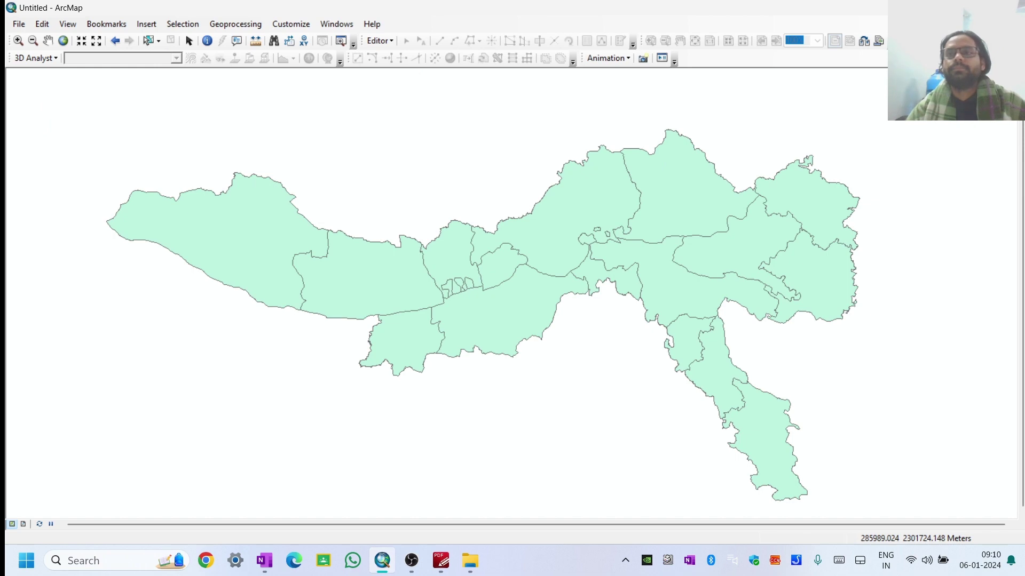
key(alt+F4)
click(517, 305)
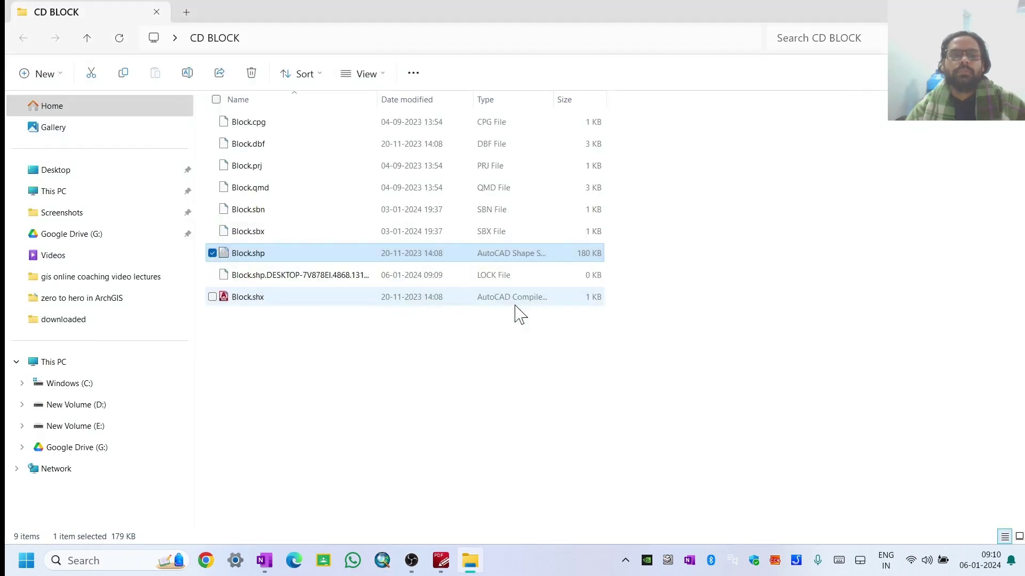
key(alt+F4)
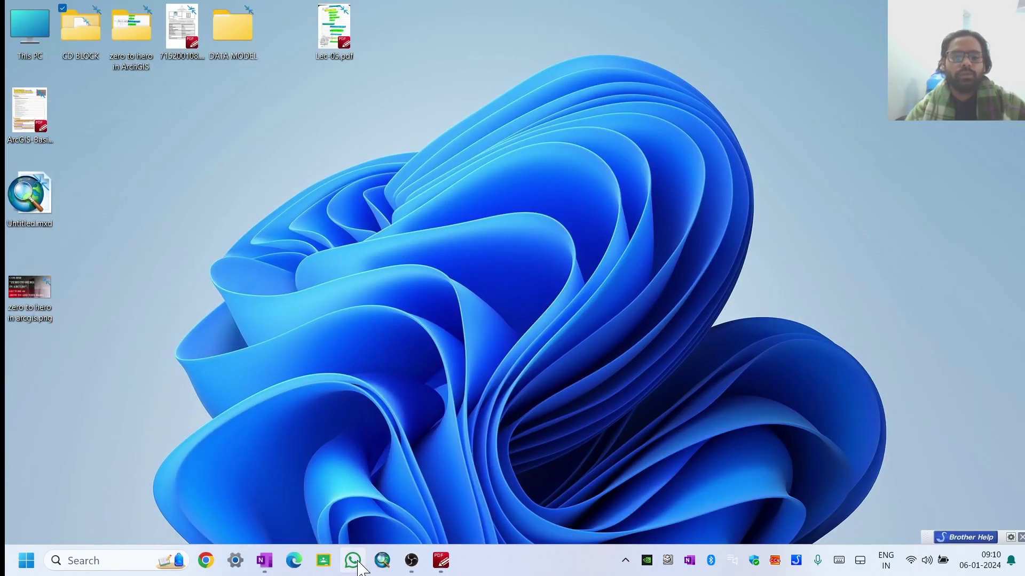
click(385, 563)
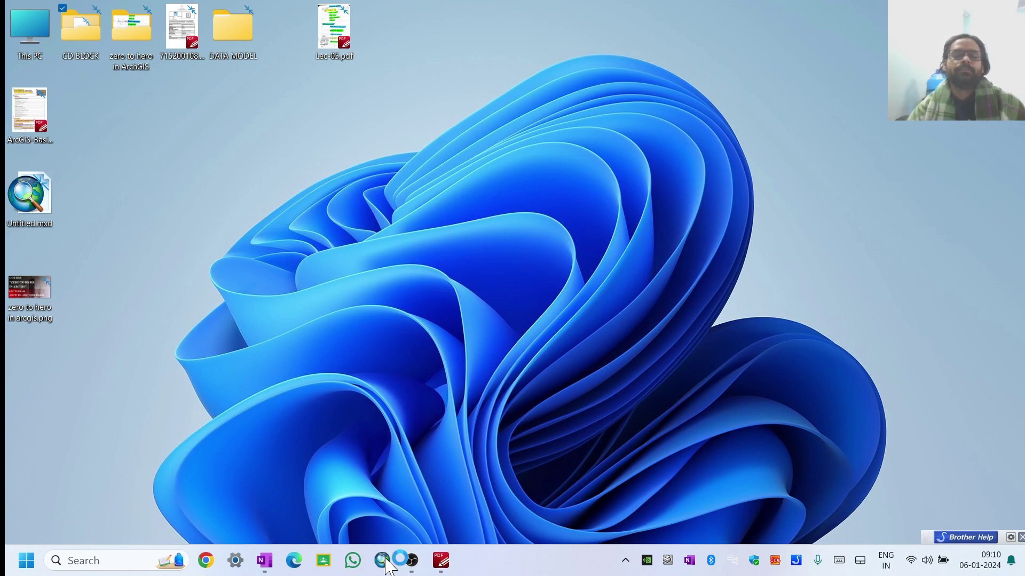
- Switch to OneNote and draw a large red oval around the X-Y axes sketch
click(264, 563)
scroll(383, 343, down, 3)
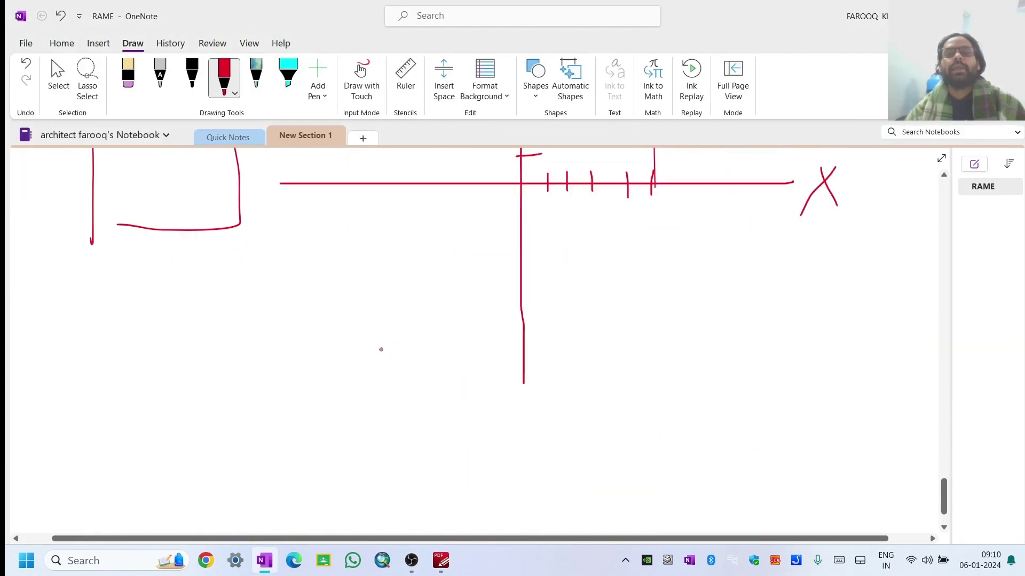
scroll(391, 343, down, 2)
mouse_move(838, 243)
mouse_down()
mouse_move(543, 200)
mouse_move(533, 459)
mouse_move(763, 212)
mouse_move(483, 230)
mouse_up()
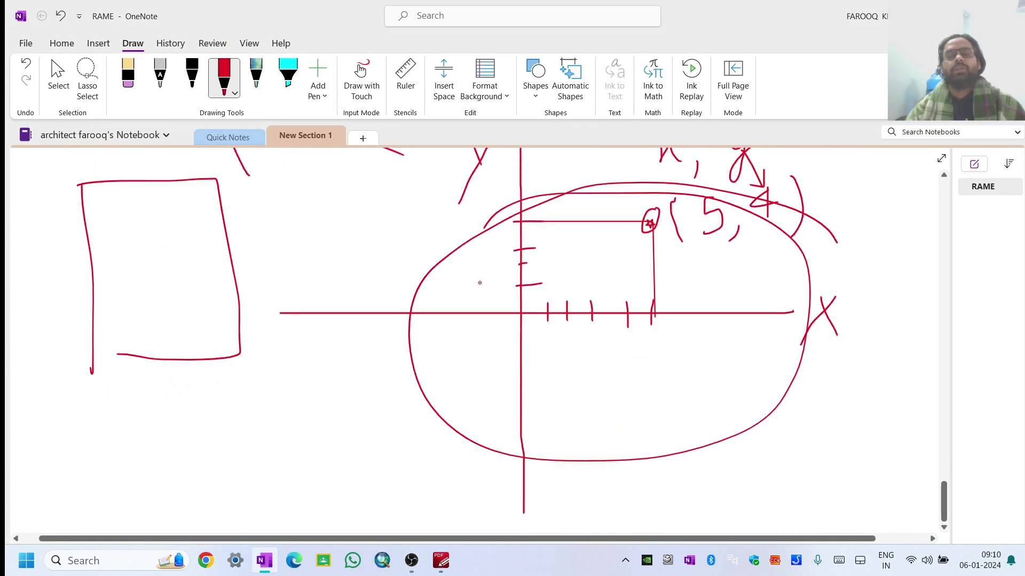
scroll(480, 283, up, 2)
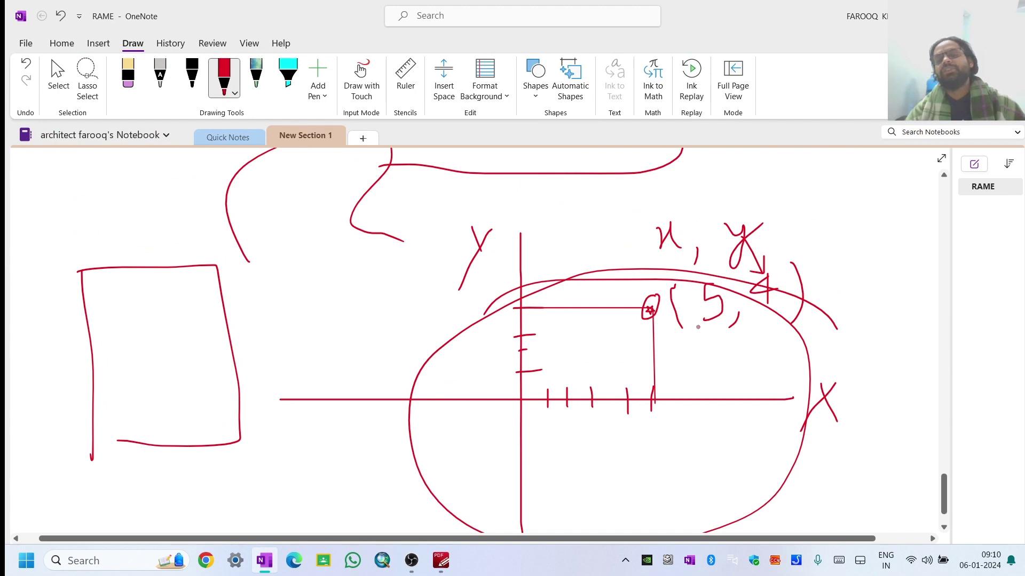
- Undo the last strokes, circle the plotted point again, and loop around the x and y labels above it
mouse_move(644, 293)
mouse_down()
mouse_move(698, 270)
mouse_move(672, 279)
mouse_move(699, 288)
mouse_move(693, 313)
mouse_move(614, 347)
mouse_move(641, 256)
mouse_up()
key(ctrl+z)
key(ctrl+z)
key(ctrl+z)
drag(717, 368, 726, 367)
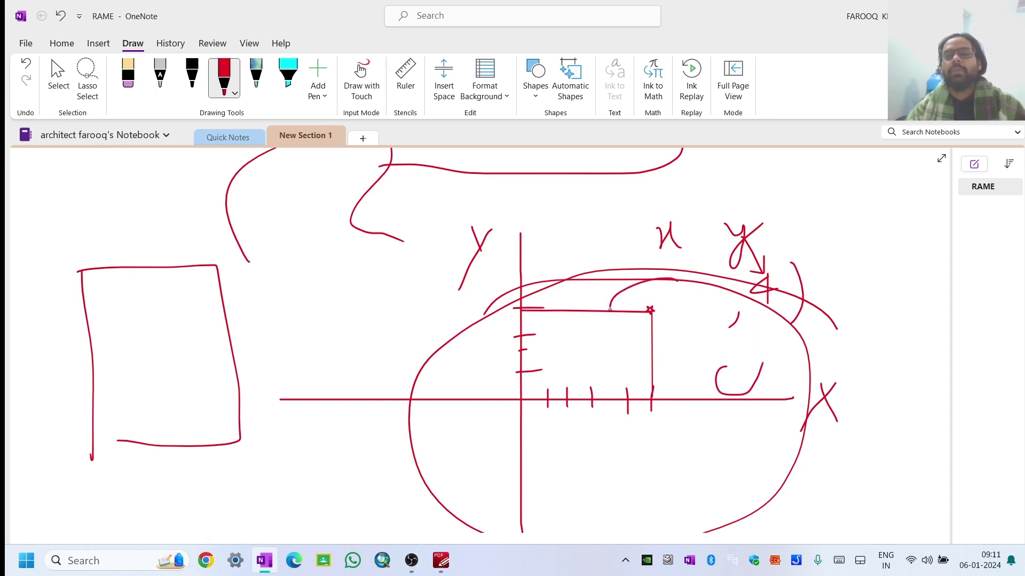
mouse_move(609, 309)
mouse_down()
mouse_move(675, 338)
mouse_move(687, 299)
mouse_up()
mouse_move(749, 205)
mouse_down()
mouse_move(597, 227)
mouse_move(674, 331)
mouse_move(850, 306)
mouse_move(803, 220)
mouse_move(700, 225)
mouse_up()
mouse_move(725, 272)
mouse_down()
mouse_move(695, 290)
mouse_move(728, 293)
mouse_up()
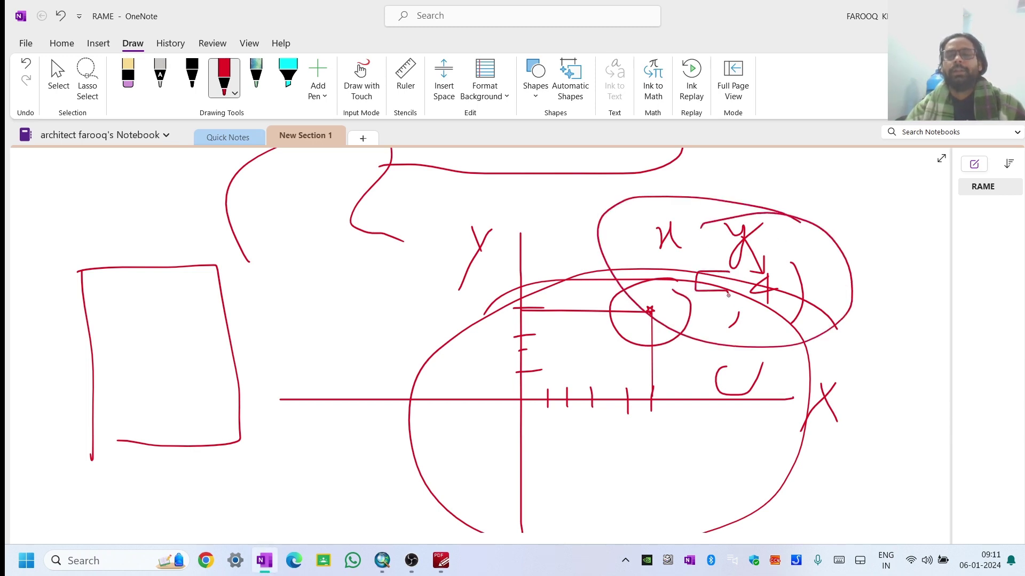
- Sketch a small red circle below the large oval and cross it with a horizontal and a vertical axis
scroll(696, 317, down, 5)
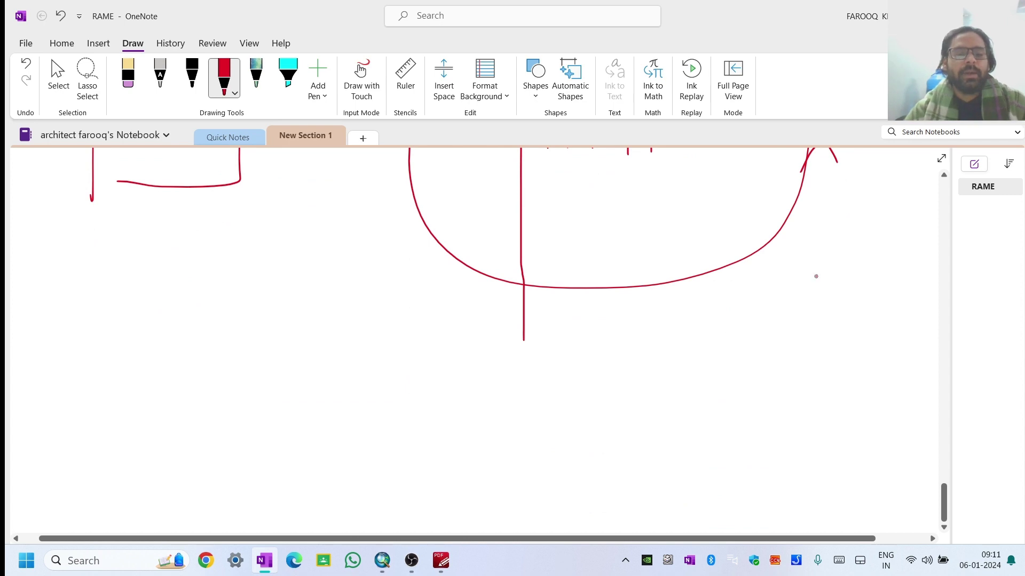
mouse_move(443, 567)
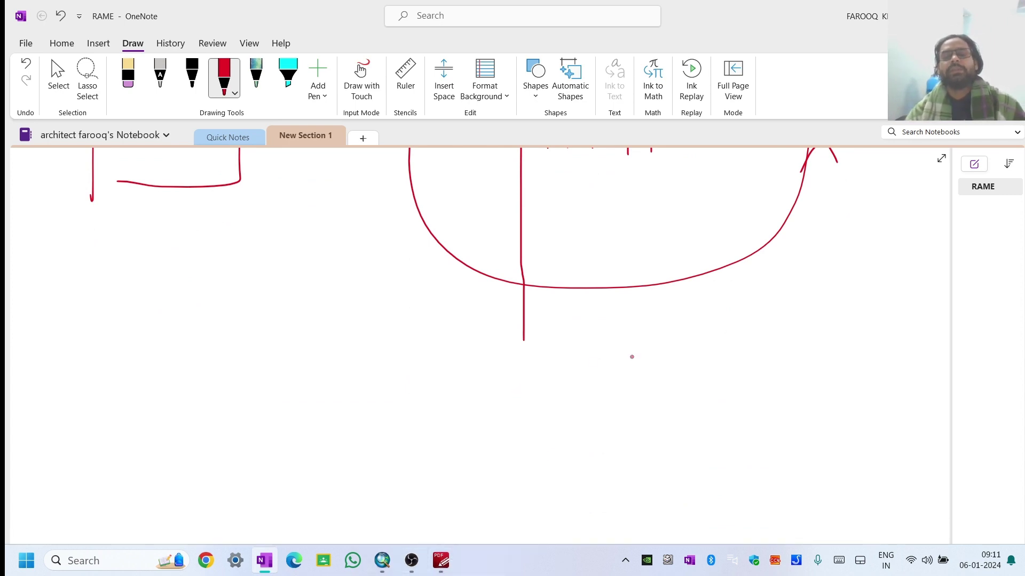
scroll(632, 357, up, 2)
scroll(635, 356, down, 2)
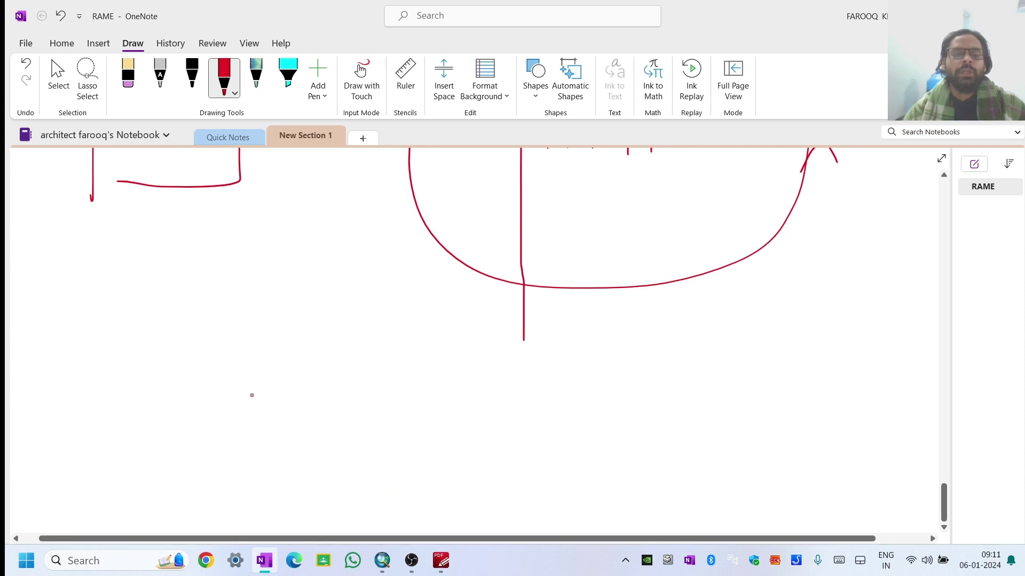
scroll(327, 375, down, 5)
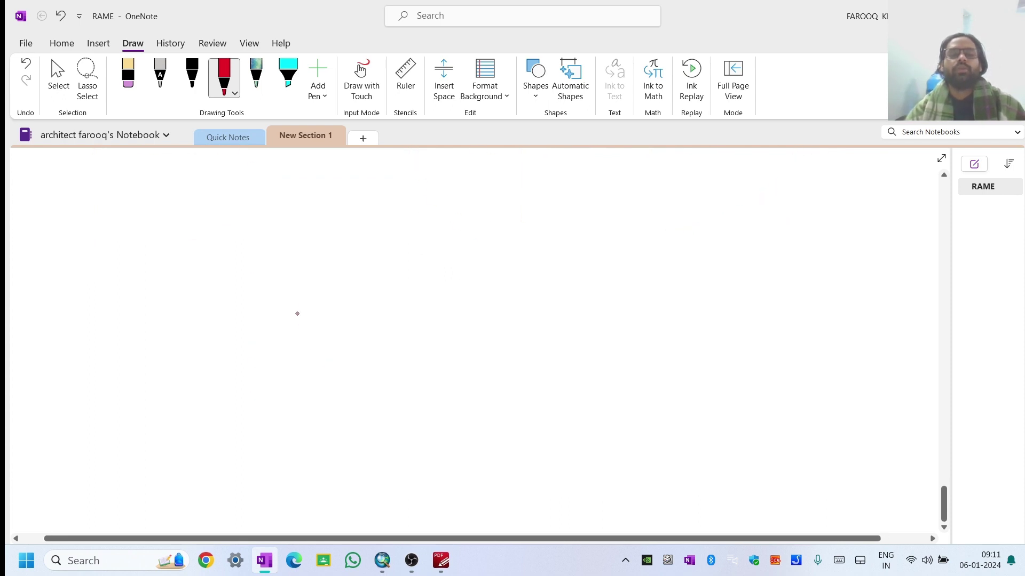
scroll(295, 292, up, 2)
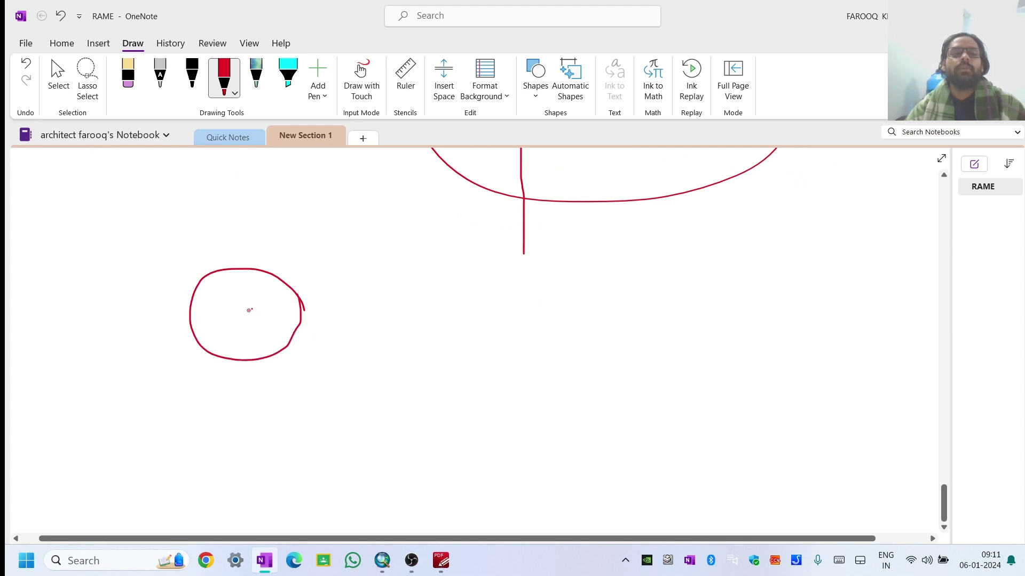
drag(147, 312, 381, 354)
drag(265, 235, 248, 437)
drag(143, 316, 362, 315)
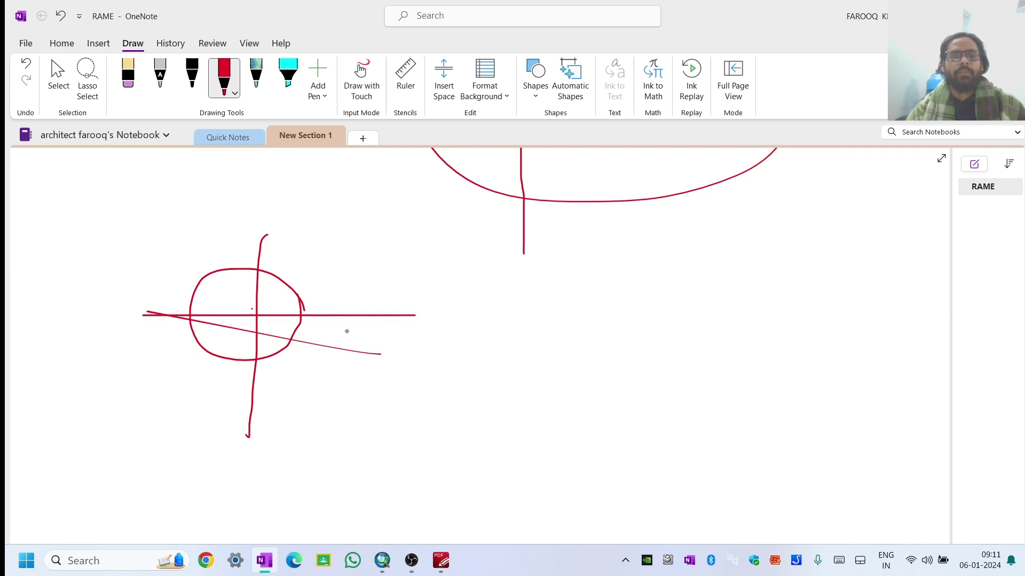
- Erase the stray slanted line, the small circle and its two axes
click(128, 75)
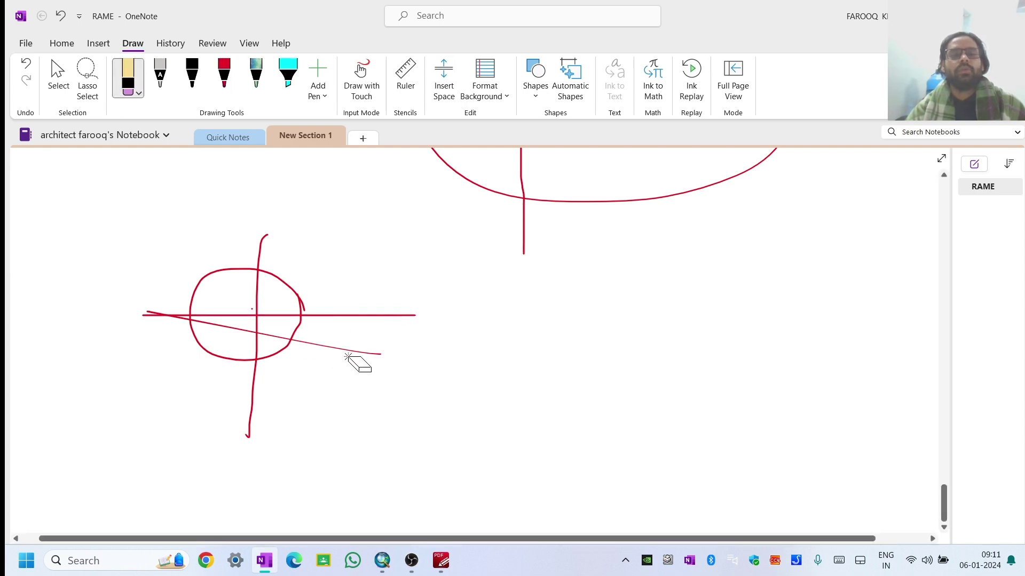
drag(350, 352, 344, 355)
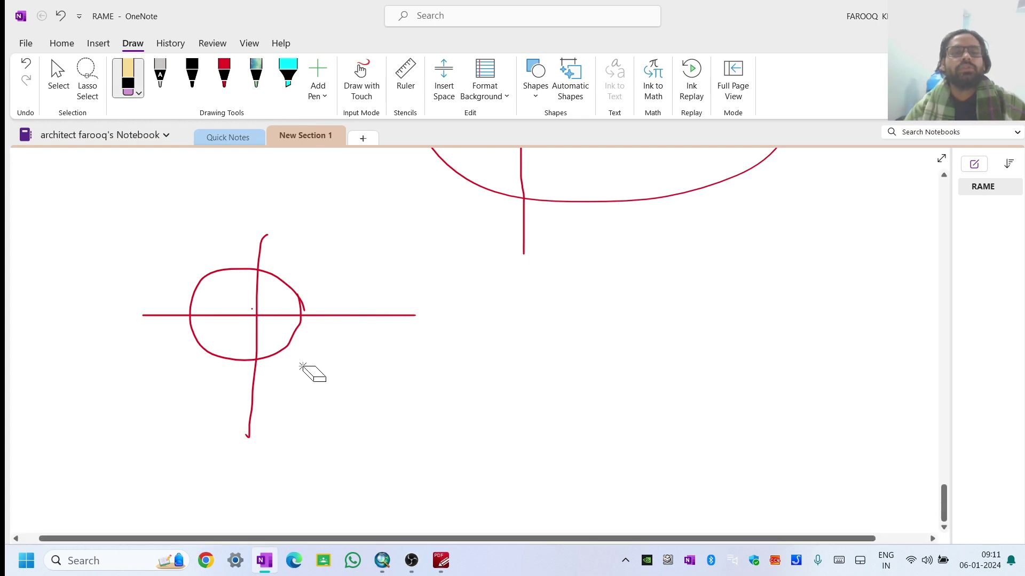
mouse_move(223, 270)
mouse_down()
mouse_move(262, 277)
mouse_move(270, 266)
mouse_move(309, 288)
mouse_up()
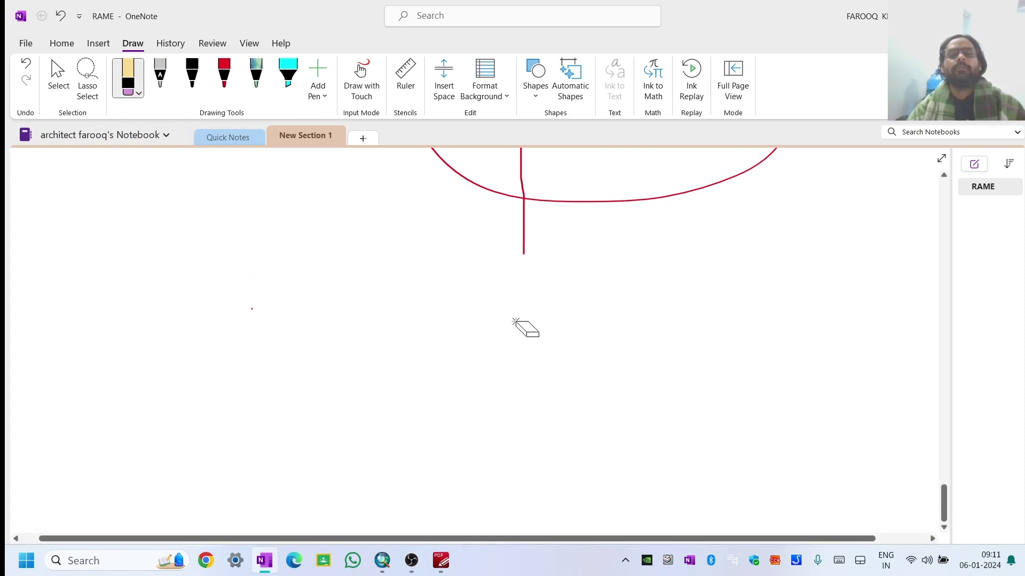
- Erase the X-Y axes sketch with its oval and labels, most of the rectangle, and sketch strokes higher on the page
scroll(560, 385, up, 5)
mouse_move(571, 393)
mouse_down()
mouse_move(572, 351)
mouse_move(714, 305)
mouse_move(740, 411)
mouse_move(577, 447)
mouse_move(724, 444)
mouse_move(847, 411)
mouse_move(640, 408)
mouse_move(588, 387)
mouse_move(812, 264)
mouse_move(801, 303)
mouse_move(740, 304)
mouse_move(711, 274)
mouse_move(723, 379)
mouse_up()
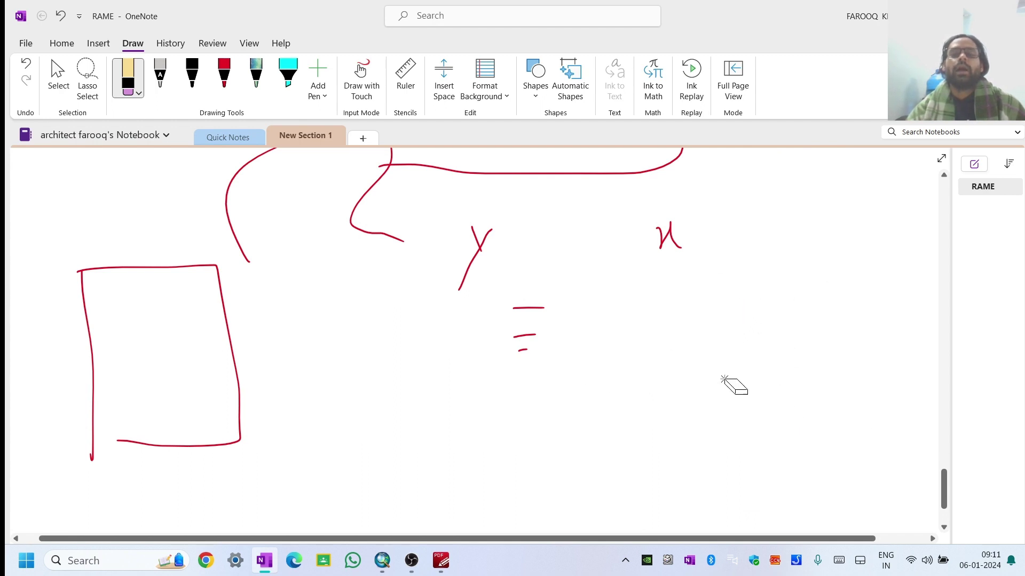
mouse_move(596, 241)
mouse_down()
mouse_move(555, 276)
mouse_move(704, 238)
mouse_move(620, 282)
mouse_move(345, 292)
mouse_move(388, 318)
mouse_move(370, 290)
mouse_up()
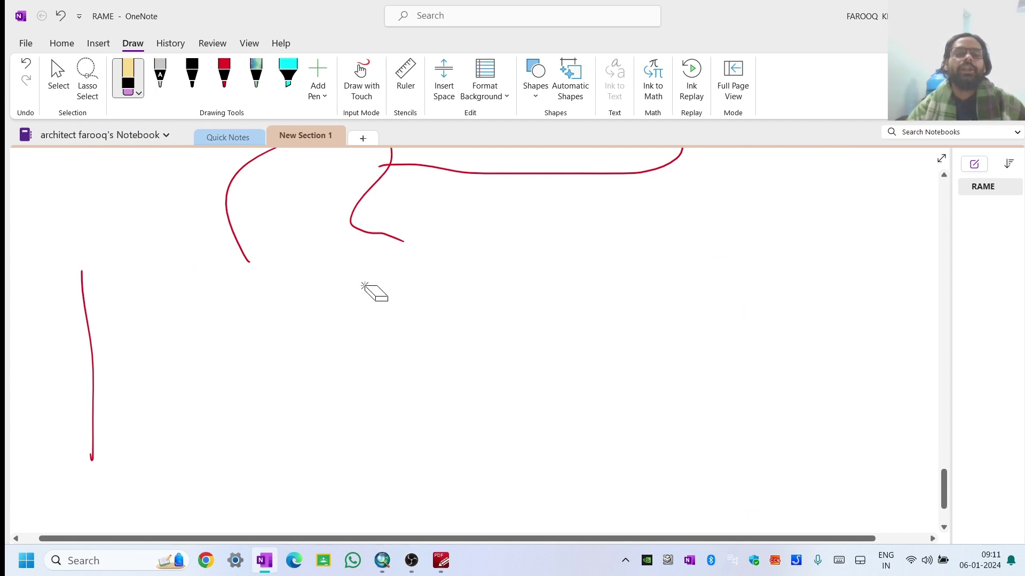
scroll(181, 356, up, 3)
scroll(181, 356, up, 5)
mouse_move(286, 373)
mouse_down()
mouse_move(149, 206)
mouse_move(302, 128)
mouse_move(380, 269)
mouse_move(420, 396)
mouse_up()
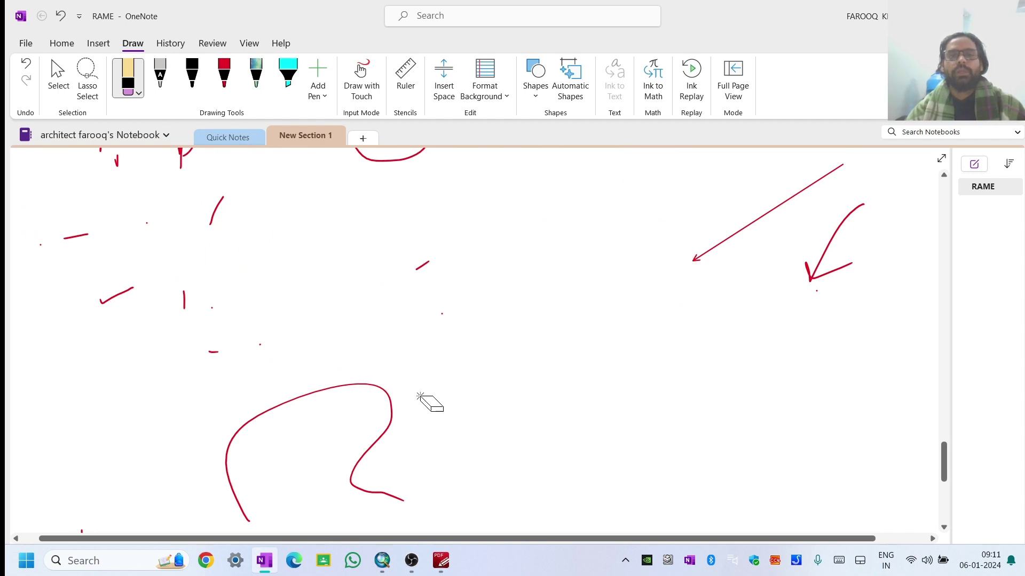
- Switch to ArcMap and dismiss the Getting Started dialog to leave an empty map
click(394, 561)
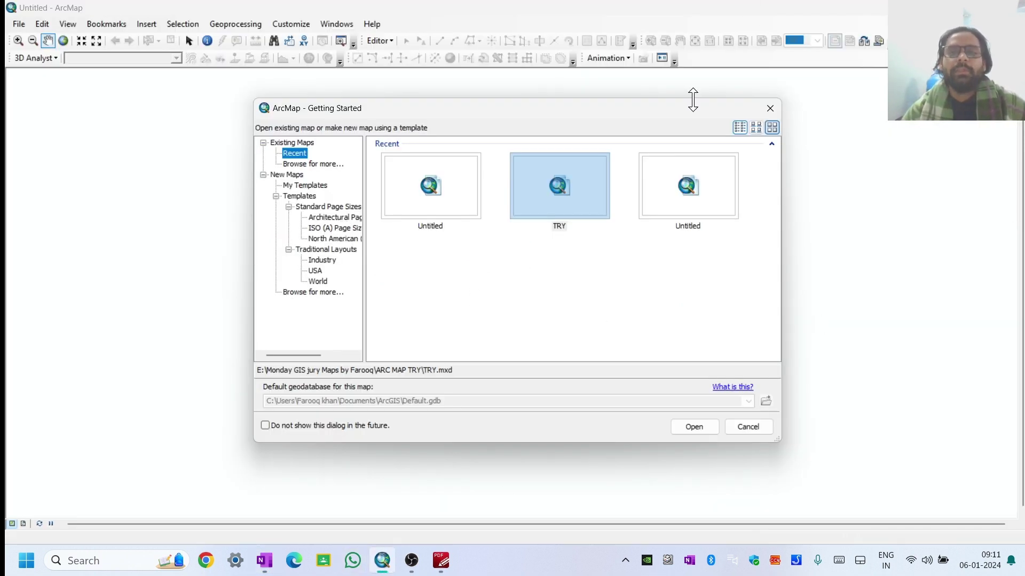
click(770, 109)
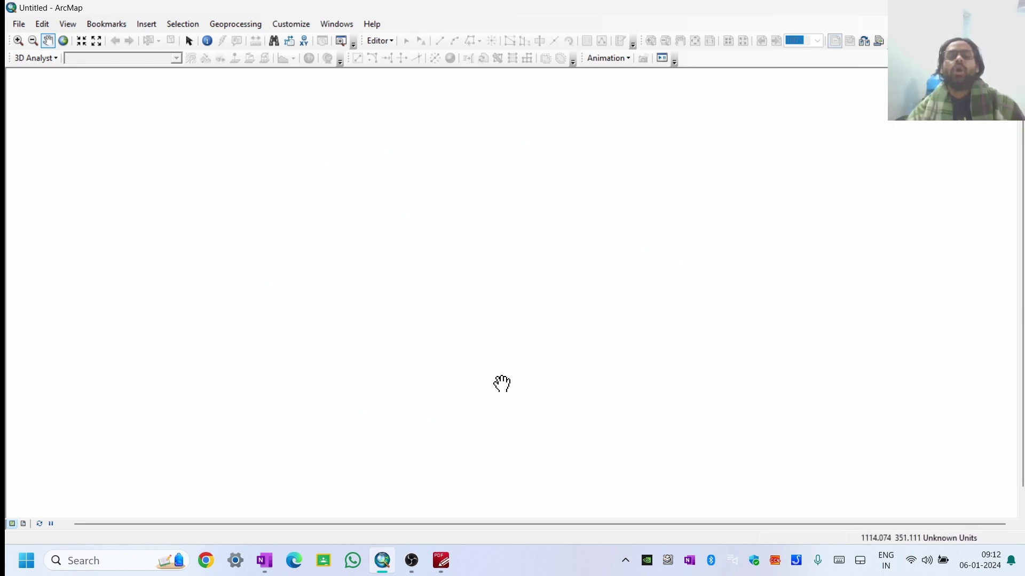
- Return to OneNote, write "CS" in a blank area with the multicoloured pen, and encircle it
click(264, 560)
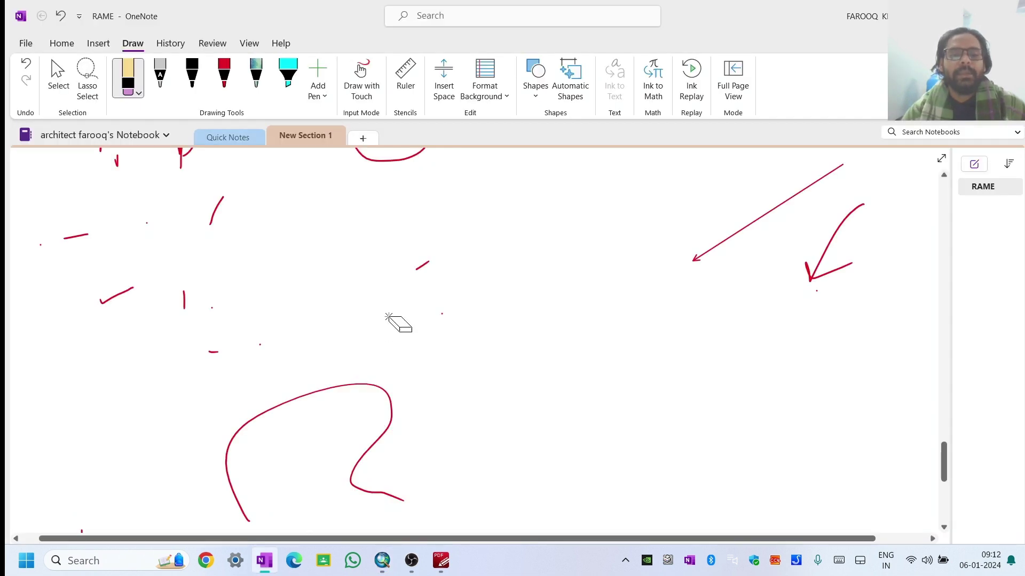
scroll(396, 278, down, 5)
scroll(396, 234, down, 3)
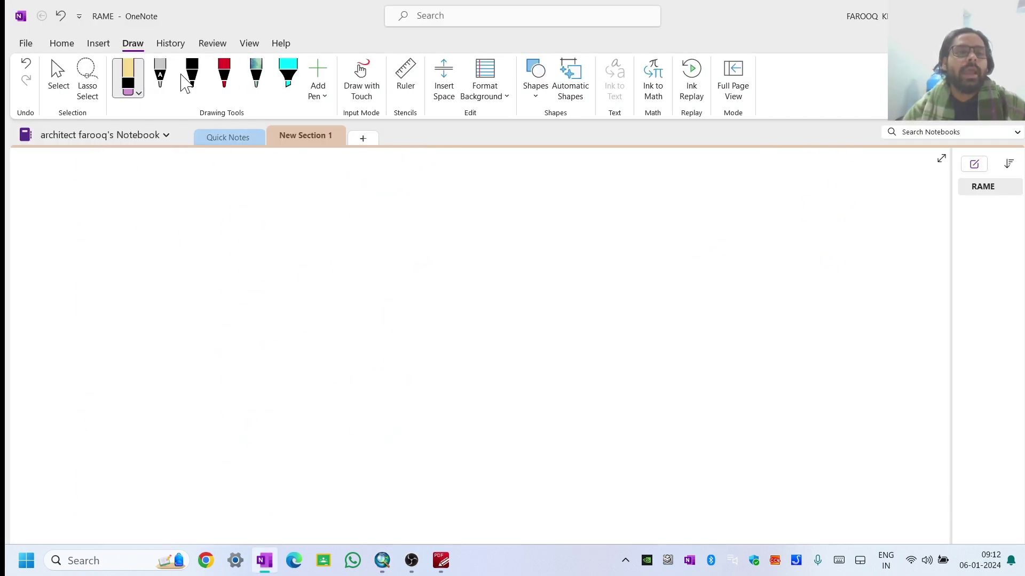
click(256, 73)
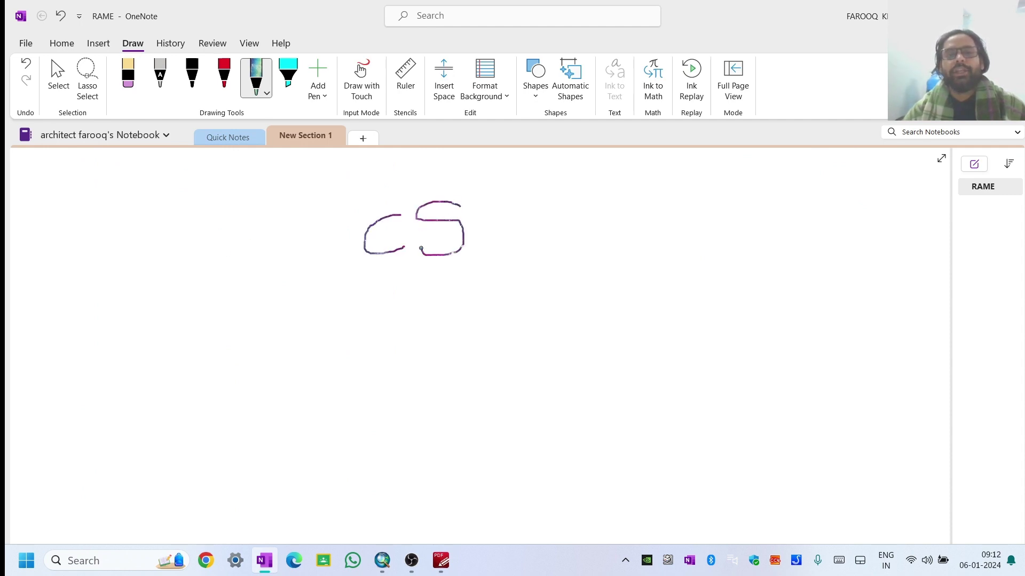
mouse_move(488, 188)
mouse_down()
mouse_move(320, 209)
mouse_move(446, 284)
mouse_move(516, 210)
mouse_up()
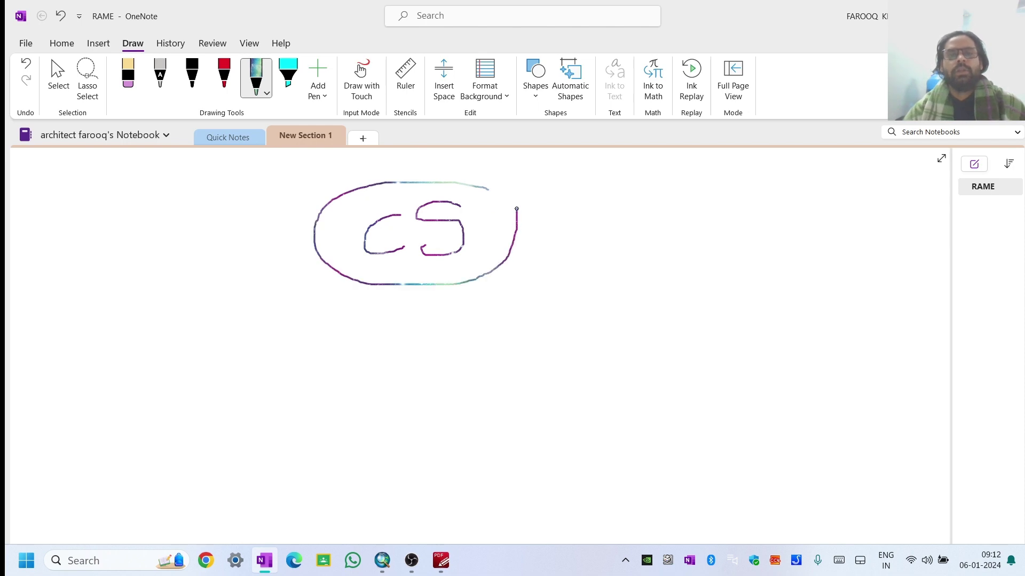
scroll(427, 224, down, 3)
scroll(403, 238, up, 3)
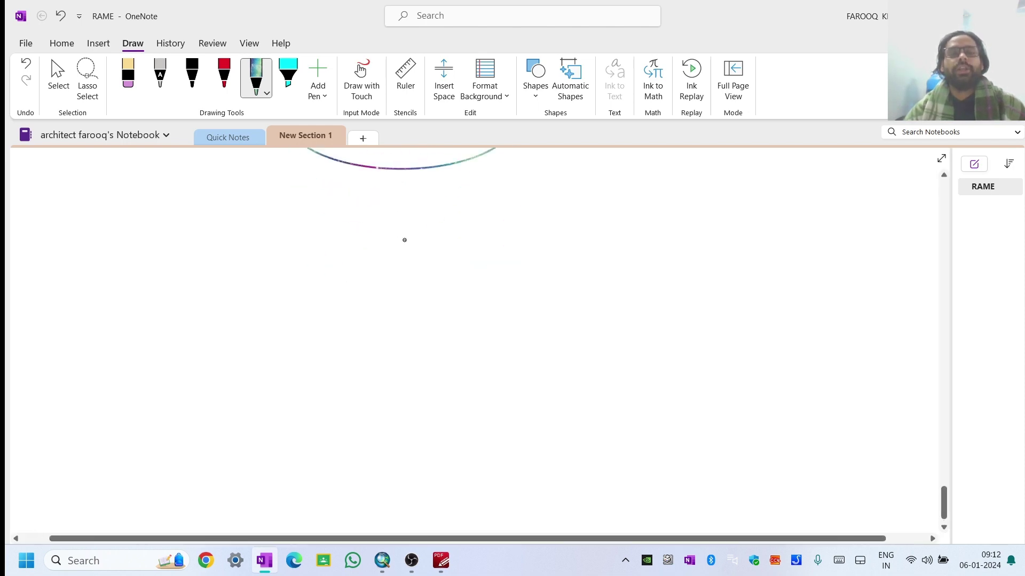
- Draw a vertical stem below the CS oval with an arrow branching right to an encircled "GCS"
mouse_move(386, 290)
mouse_down()
mouse_move(384, 458)
mouse_move(540, 459)
mouse_move(506, 430)
mouse_move(440, 451)
mouse_move(418, 472)
mouse_move(386, 469)
mouse_up()
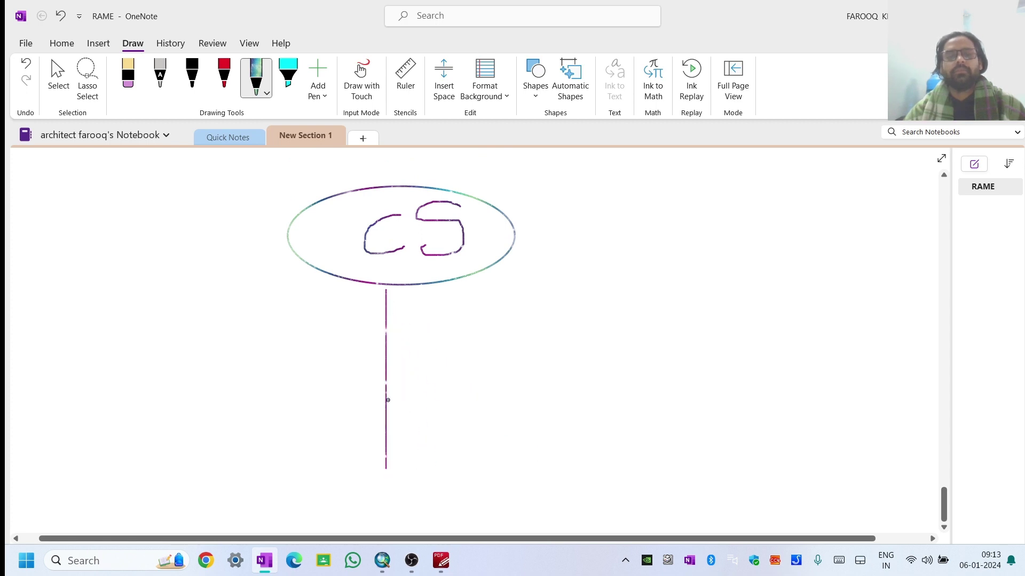
mouse_move(342, 351)
mouse_down()
mouse_move(494, 344)
mouse_move(460, 322)
mouse_move(501, 358)
mouse_move(471, 385)
mouse_up()
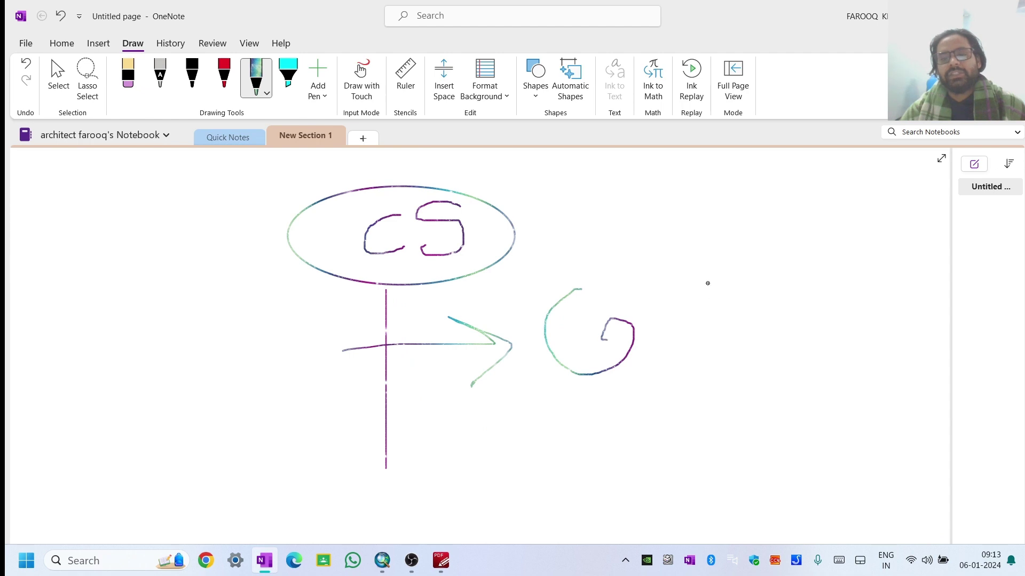
mouse_move(706, 280)
mouse_down()
mouse_move(657, 301)
mouse_move(681, 350)
mouse_up()
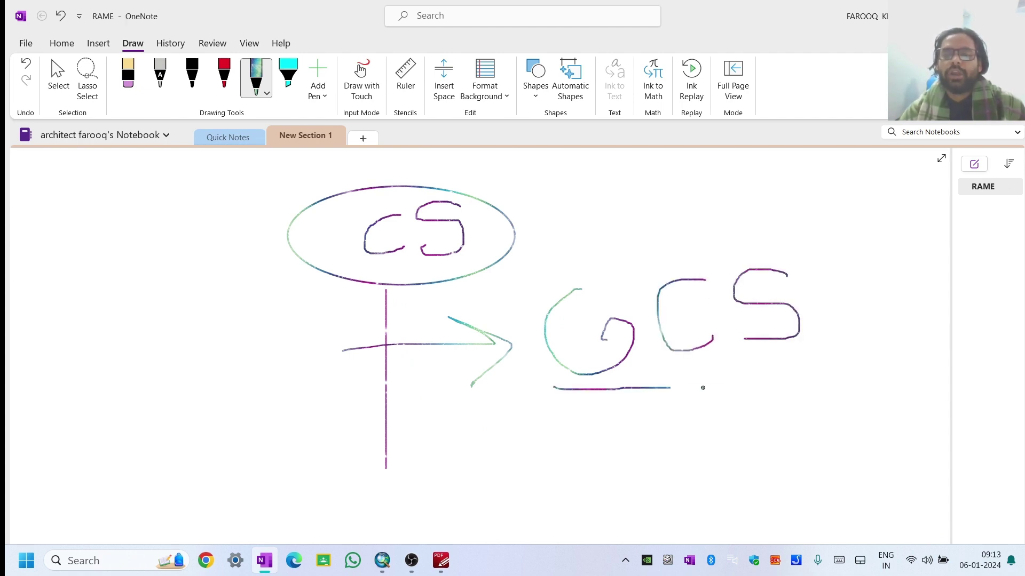
mouse_move(702, 388)
mouse_down()
mouse_move(850, 314)
mouse_move(808, 240)
mouse_move(679, 230)
mouse_move(570, 246)
mouse_move(525, 292)
mouse_up()
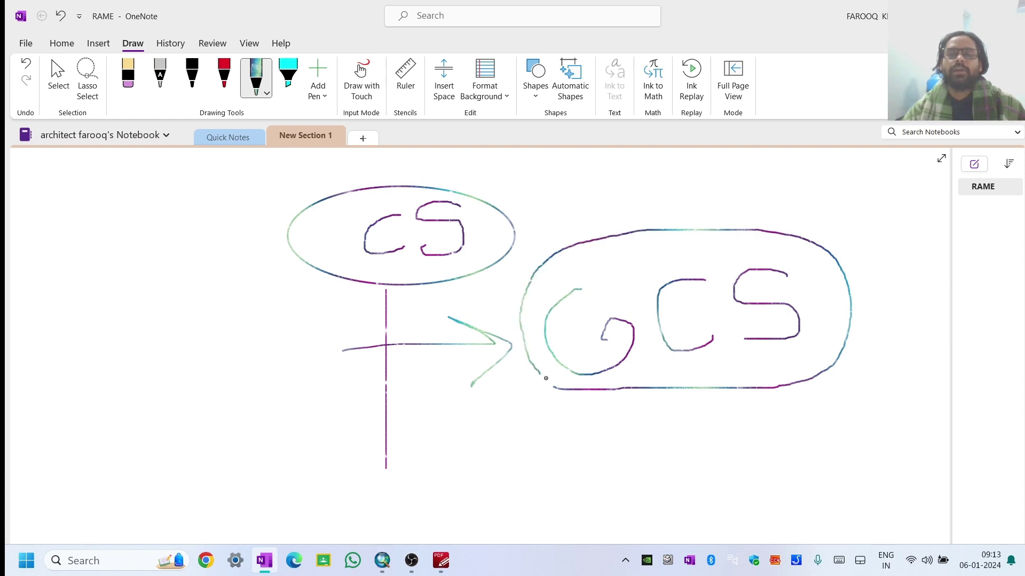
drag(546, 378, 558, 389)
- Extend the stem downward, branch a second arrow from it, and write an encircled "PCS" at the arrow's tip
scroll(434, 338, down, 3)
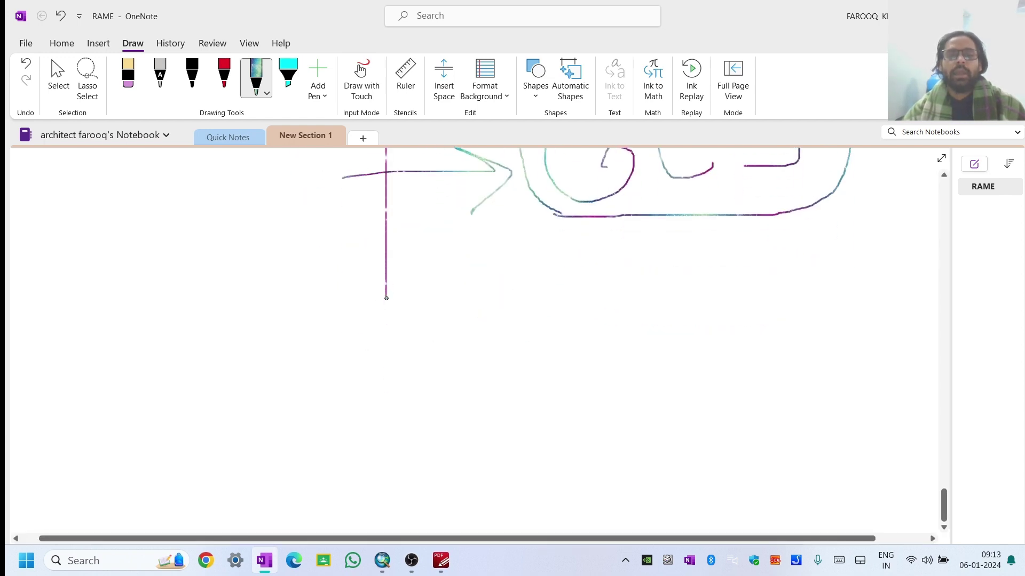
drag(393, 361, 379, 498)
drag(299, 389, 480, 390)
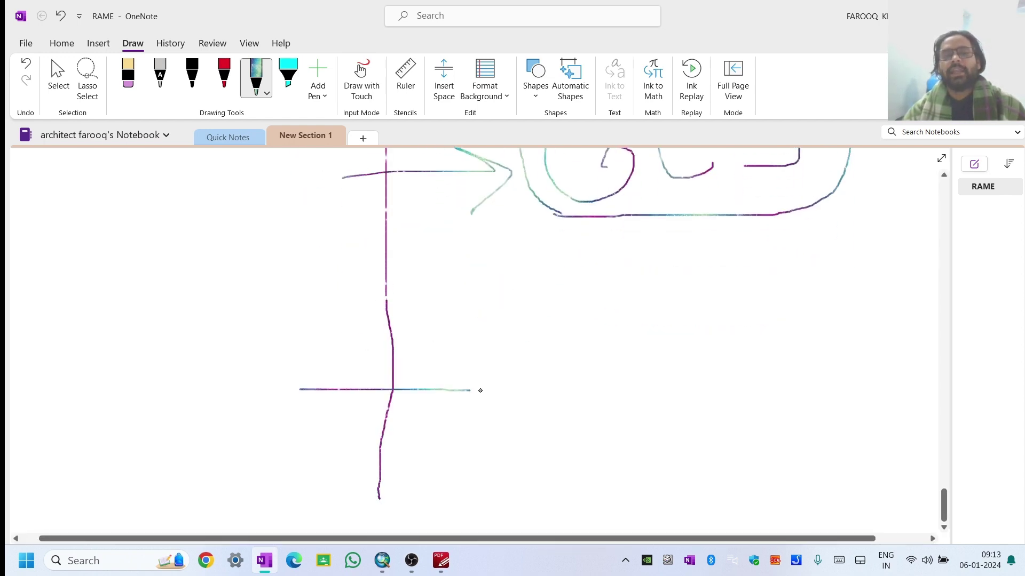
drag(606, 368, 606, 431)
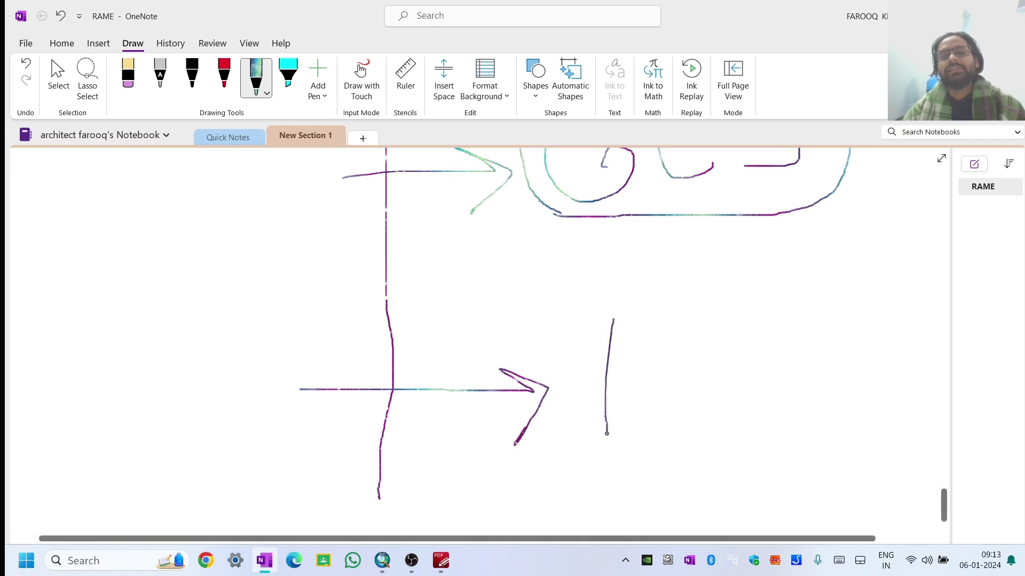
mouse_move(573, 322)
mouse_down()
mouse_move(669, 309)
mouse_move(626, 369)
mouse_up()
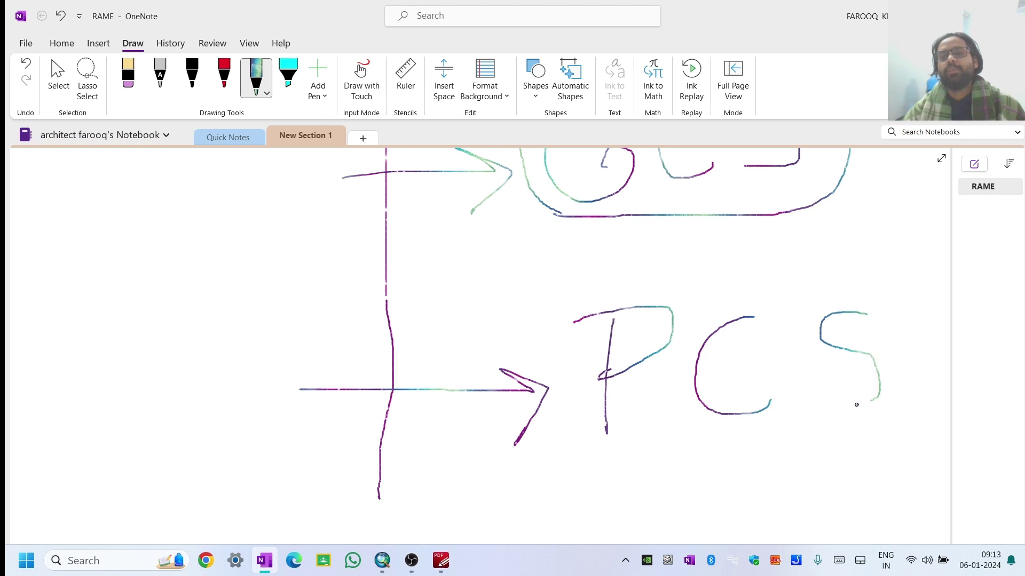
mouse_move(908, 285)
mouse_down()
mouse_move(657, 285)
mouse_move(579, 302)
mouse_move(560, 370)
mouse_move(599, 452)
mouse_move(744, 483)
mouse_move(938, 441)
mouse_up()
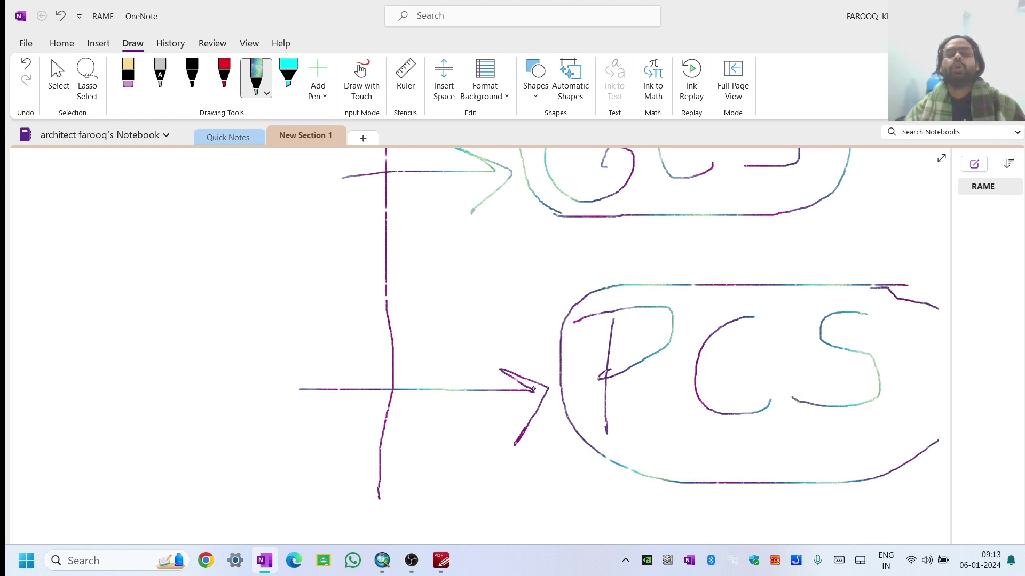
- Draw a pair of tick marks beside each of the CS, GCS and PCS labels
scroll(474, 384, up, 5)
scroll(471, 350, down, 3)
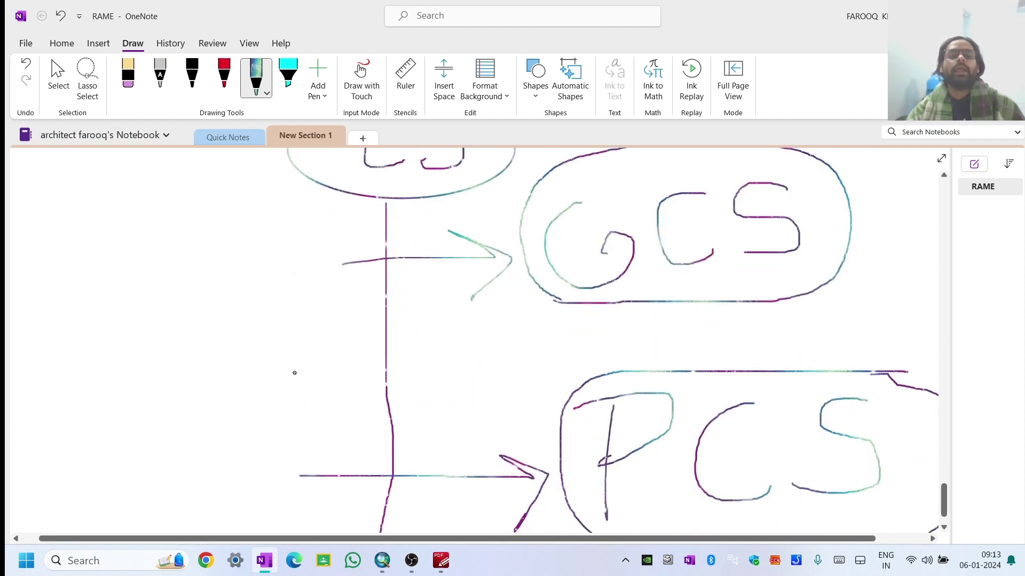
scroll(295, 371, up, 3)
mouse_move(176, 296)
mouse_down()
mouse_move(190, 364)
mouse_move(397, 249)
mouse_up()
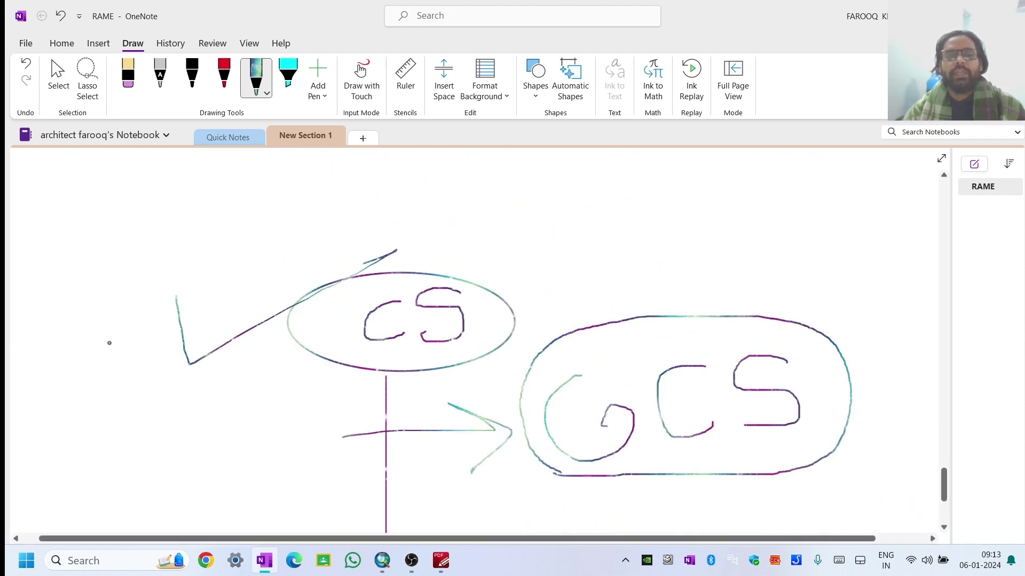
mouse_move(126, 286)
mouse_down()
mouse_move(152, 394)
mouse_move(375, 328)
mouse_move(428, 297)
mouse_up()
scroll(424, 297, down, 3)
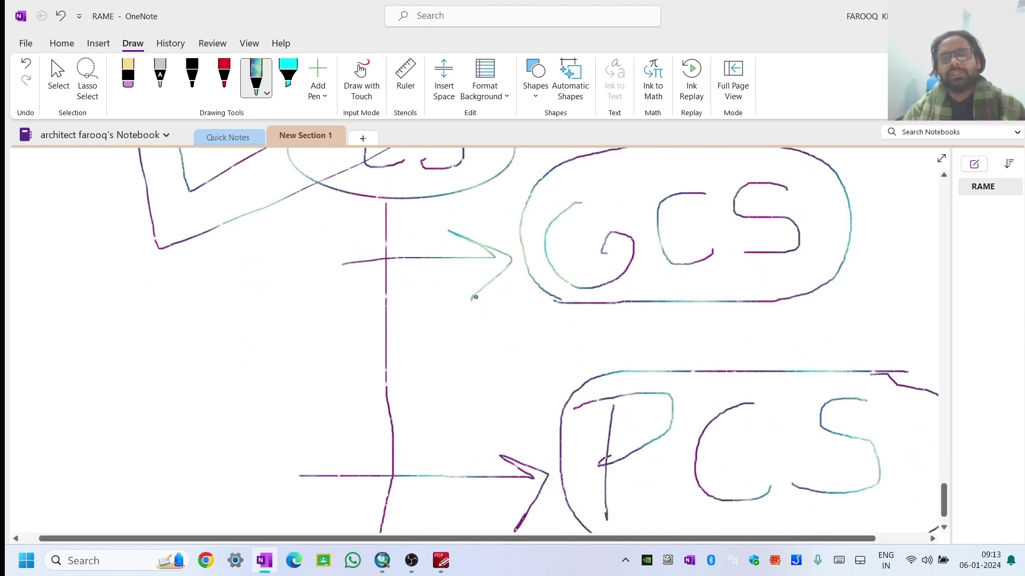
drag(506, 296, 647, 234)
drag(412, 329, 667, 240)
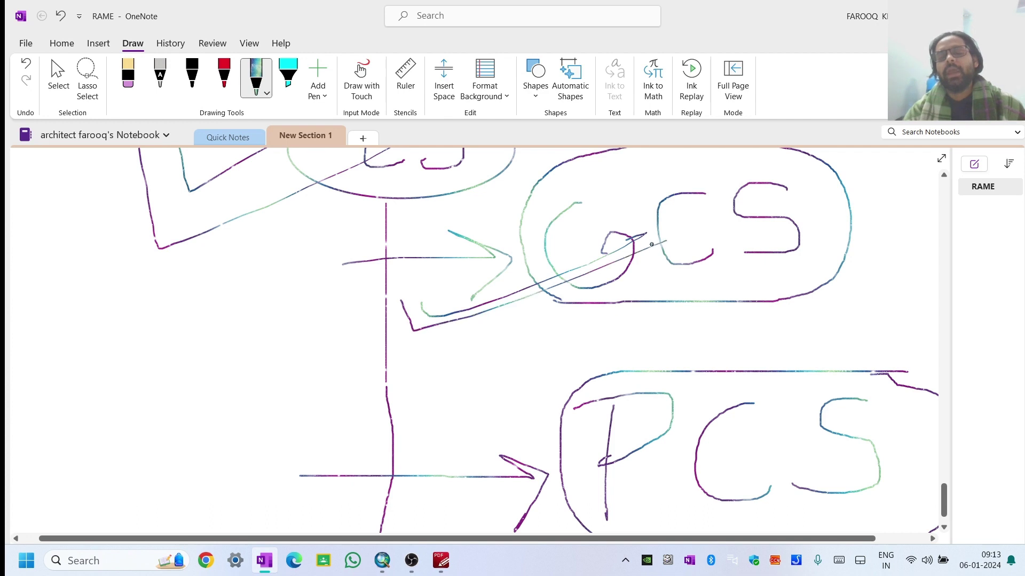
scroll(467, 363, down, 2)
drag(448, 368, 643, 296)
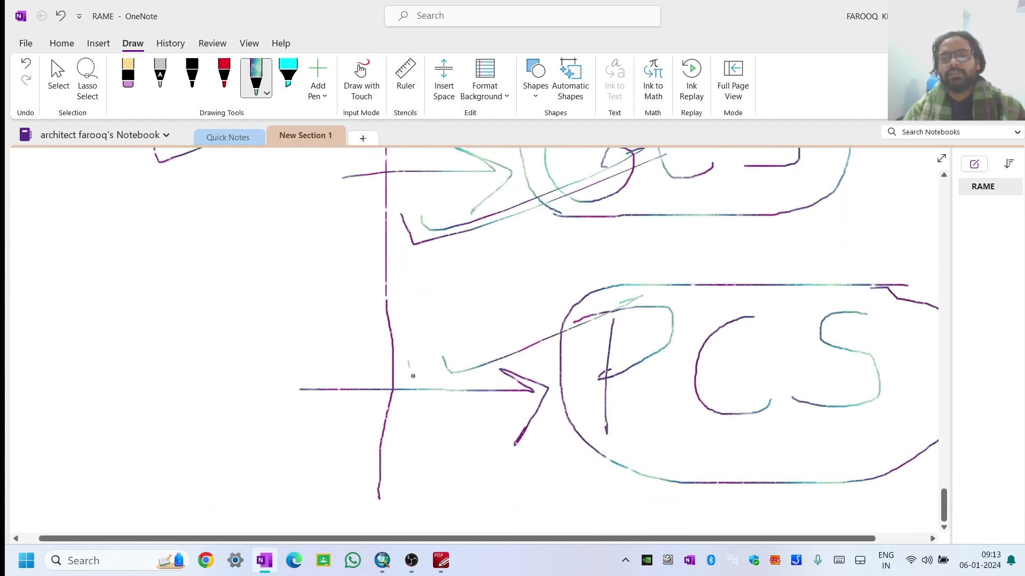
drag(412, 377, 714, 318)
- Add more ticks beside GCS and PCS, and draw large overlapping loops around the two labels
scroll(598, 346, up, 2)
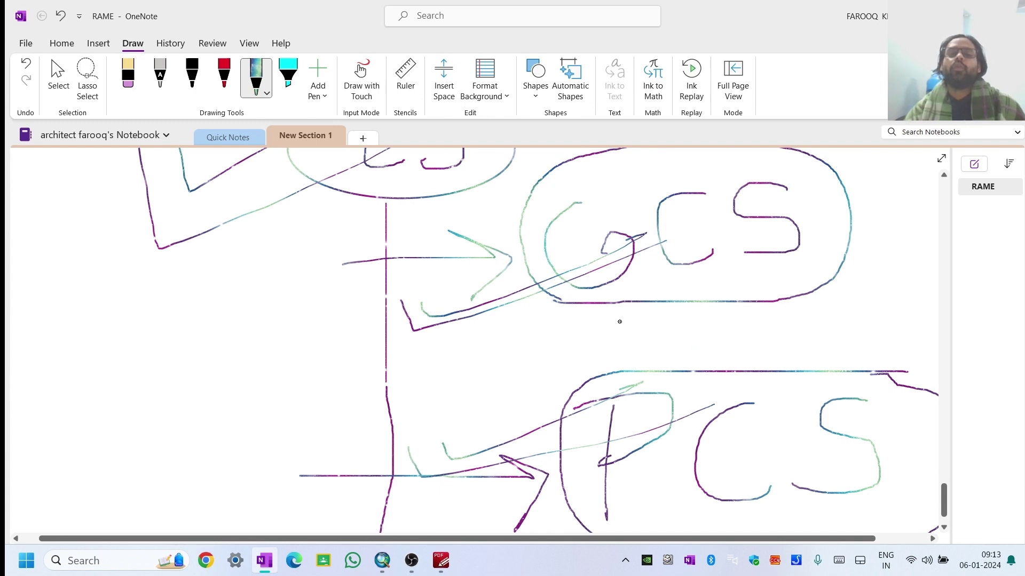
drag(619, 322, 680, 255)
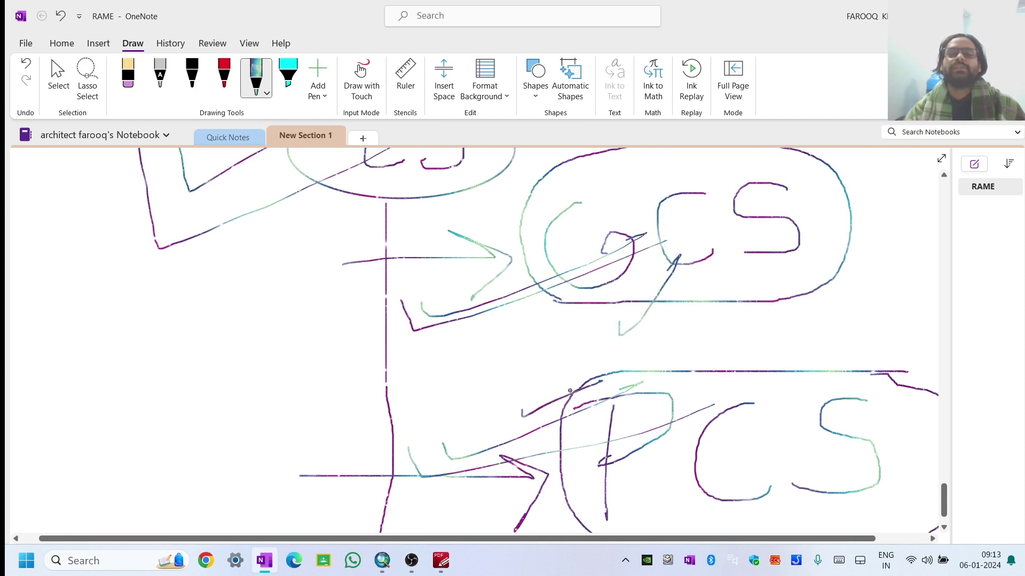
drag(508, 400, 630, 403)
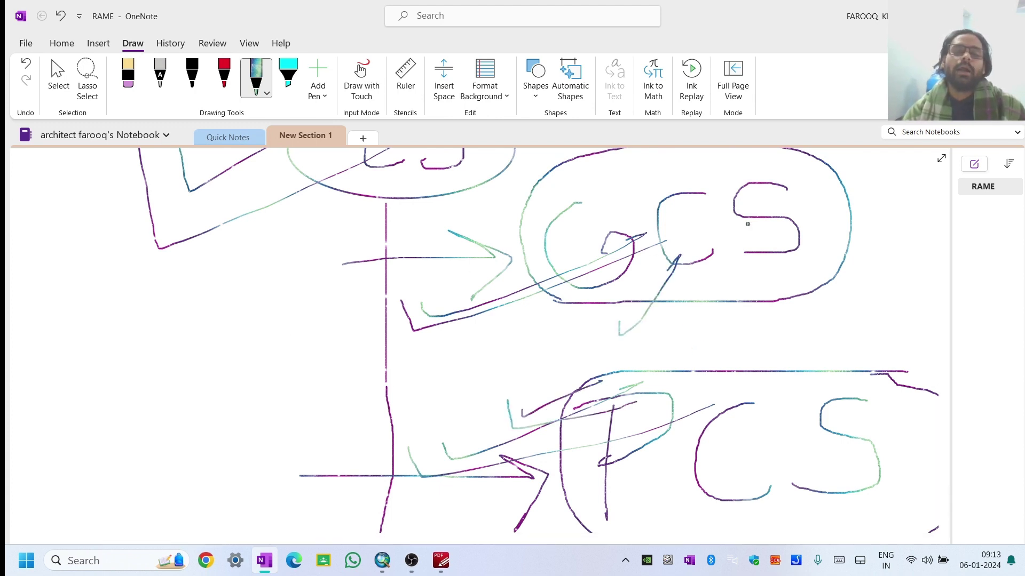
mouse_move(654, 163)
mouse_down()
mouse_move(490, 368)
mouse_move(611, 442)
mouse_move(533, 504)
mouse_move(979, 409)
mouse_up()
mouse_move(903, 156)
mouse_down()
mouse_move(833, 154)
mouse_move(885, 335)
mouse_move(700, 455)
mouse_move(659, 269)
mouse_move(844, 321)
mouse_move(537, 374)
mouse_up()
- Draw five nested tick marks in the blank area beside the stem, opposite GCS and PCS
drag(143, 338, 263, 297)
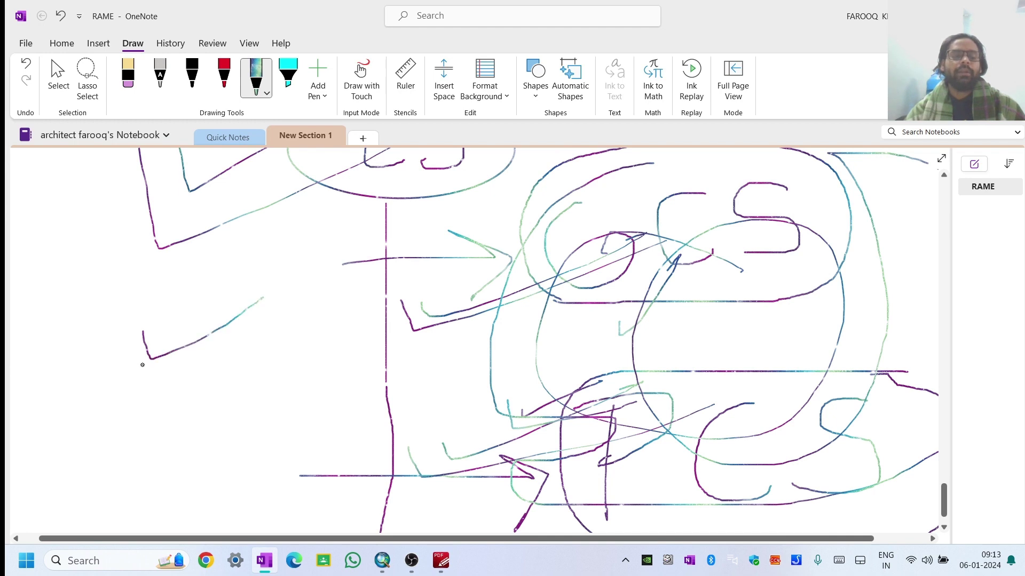
drag(122, 393, 357, 318)
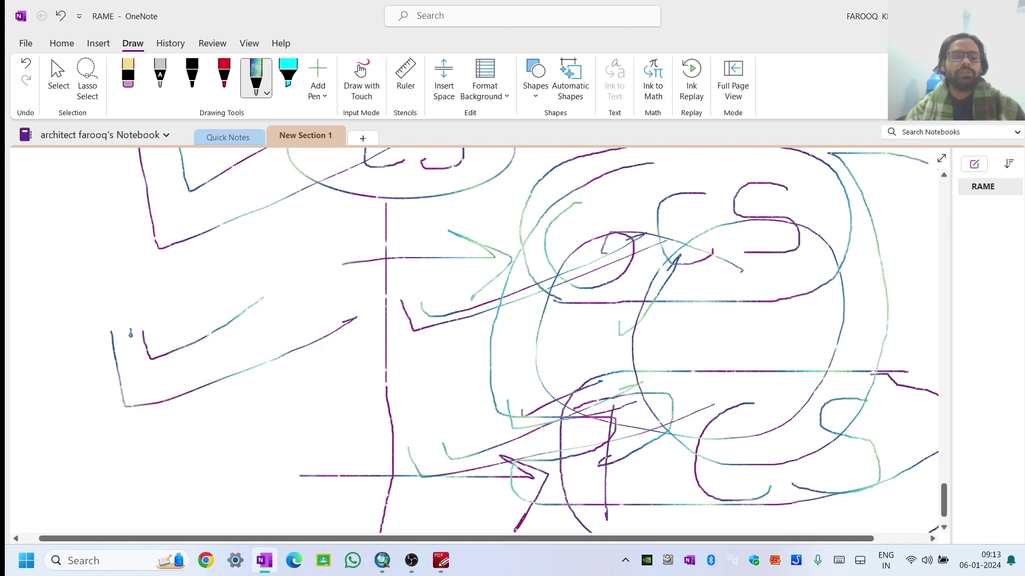
mouse_move(131, 334)
mouse_down()
mouse_move(136, 385)
mouse_move(490, 314)
mouse_up()
drag(165, 330, 355, 281)
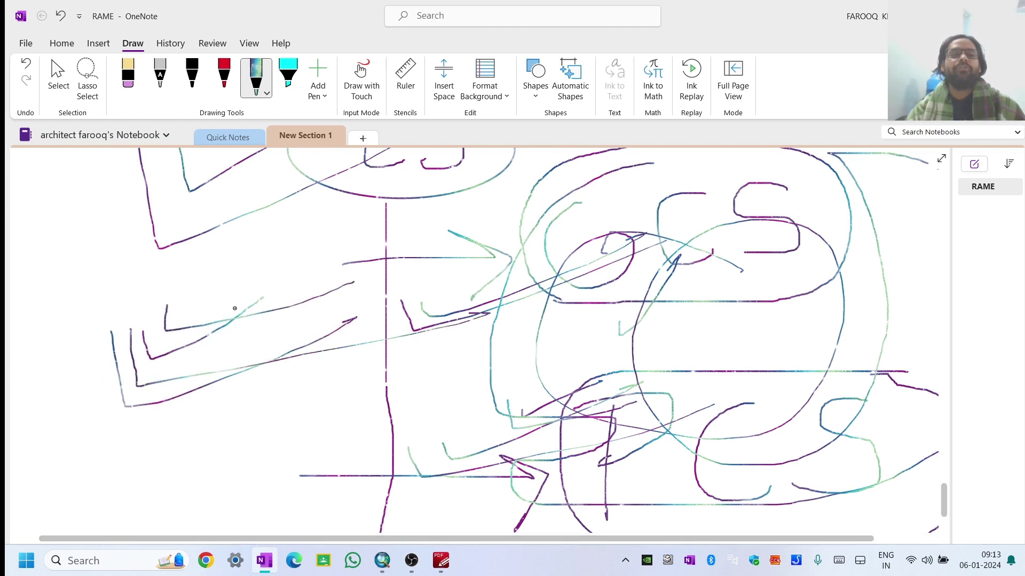
drag(195, 280, 385, 267)
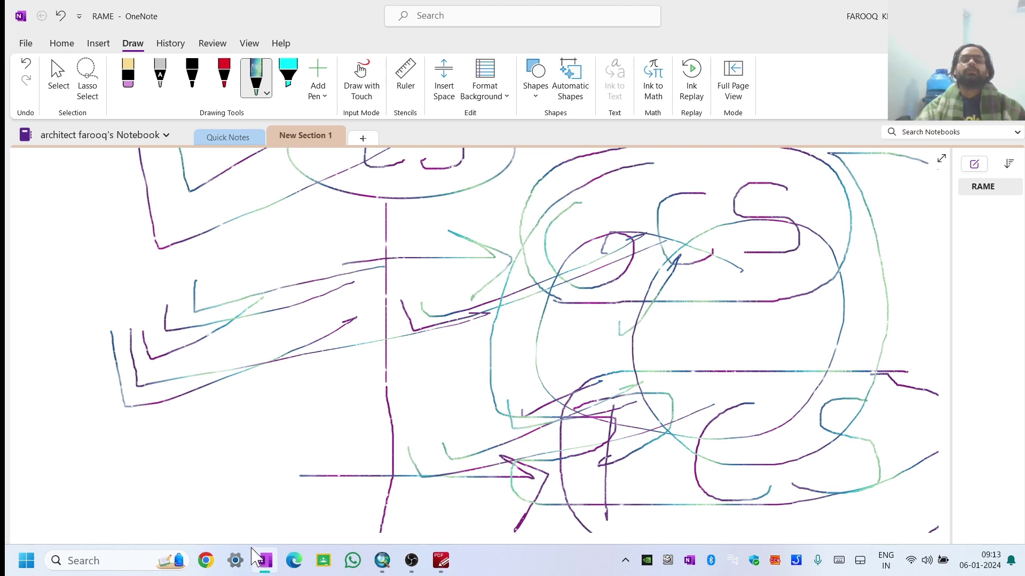
- Erase the whole CS, GCS and PCS diagram together with its ticks and loops
click(128, 74)
mouse_move(160, 394)
mouse_down()
mouse_move(163, 294)
mouse_move(278, 293)
mouse_move(338, 498)
mouse_move(396, 478)
mouse_move(298, 358)
mouse_move(470, 240)
mouse_move(516, 239)
mouse_move(580, 334)
mouse_move(587, 457)
mouse_move(763, 309)
mouse_move(751, 220)
mouse_move(744, 264)
mouse_move(491, 414)
mouse_move(525, 372)
mouse_move(598, 395)
mouse_move(700, 459)
mouse_move(777, 473)
mouse_move(860, 513)
mouse_up()
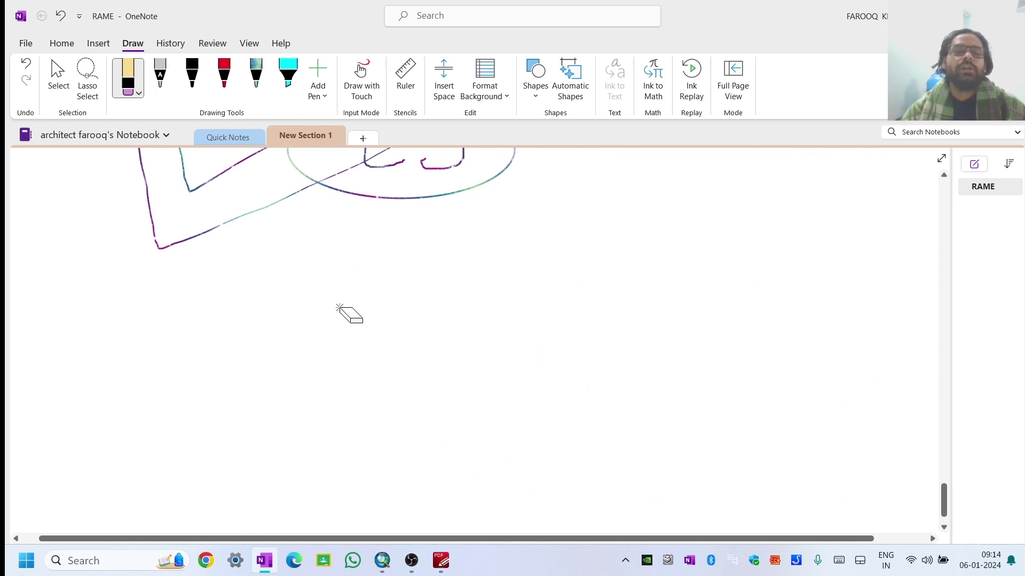
scroll(289, 331, up, 5)
mouse_move(229, 354)
mouse_down()
mouse_move(230, 473)
mouse_move(271, 331)
mouse_move(469, 384)
mouse_up()
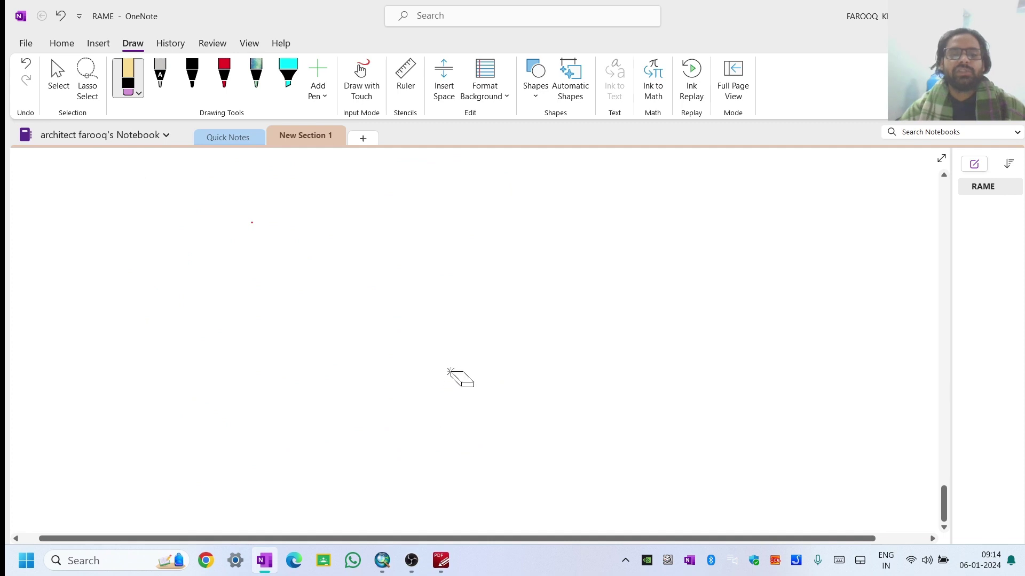
- Erase the leftover red dashes, the letters A and B, the circle and the arrows higher on the page
scroll(457, 373, up, 6)
scroll(285, 375, down, 6)
mouse_move(256, 304)
mouse_down()
mouse_move(49, 314)
mouse_move(132, 330)
mouse_move(327, 222)
mouse_up()
scroll(336, 332, up, 5)
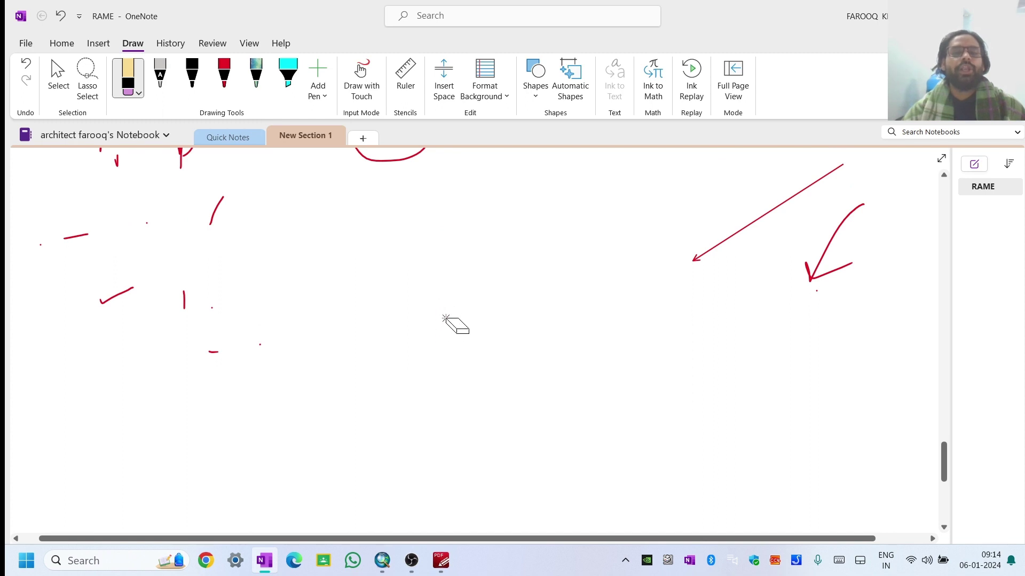
drag(211, 346, 257, 350)
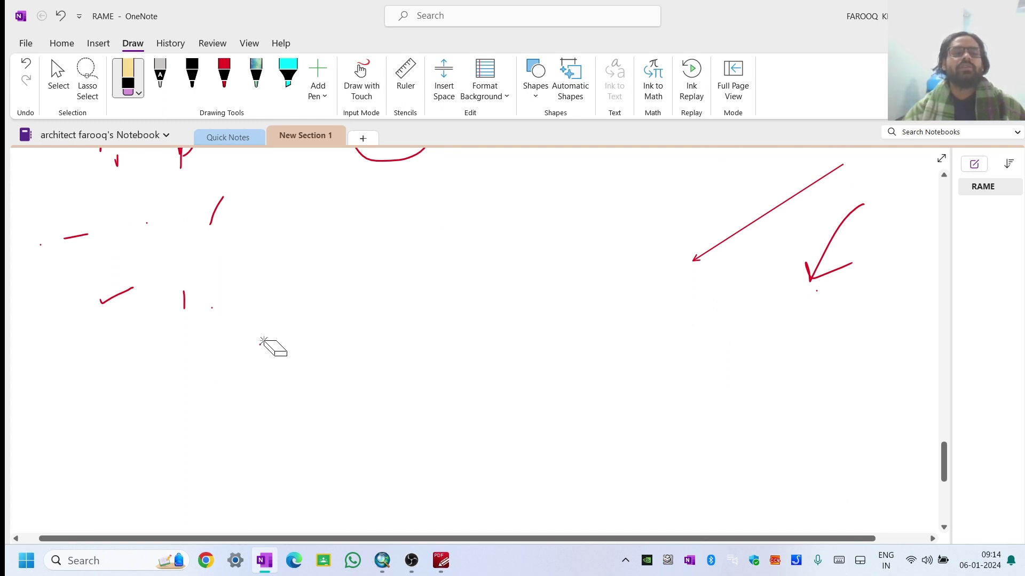
mouse_move(174, 375)
mouse_down()
mouse_move(262, 210)
mouse_move(156, 277)
mouse_move(131, 343)
mouse_move(159, 319)
mouse_move(114, 344)
mouse_move(83, 260)
mouse_move(109, 286)
mouse_up()
scroll(219, 331, up, 3)
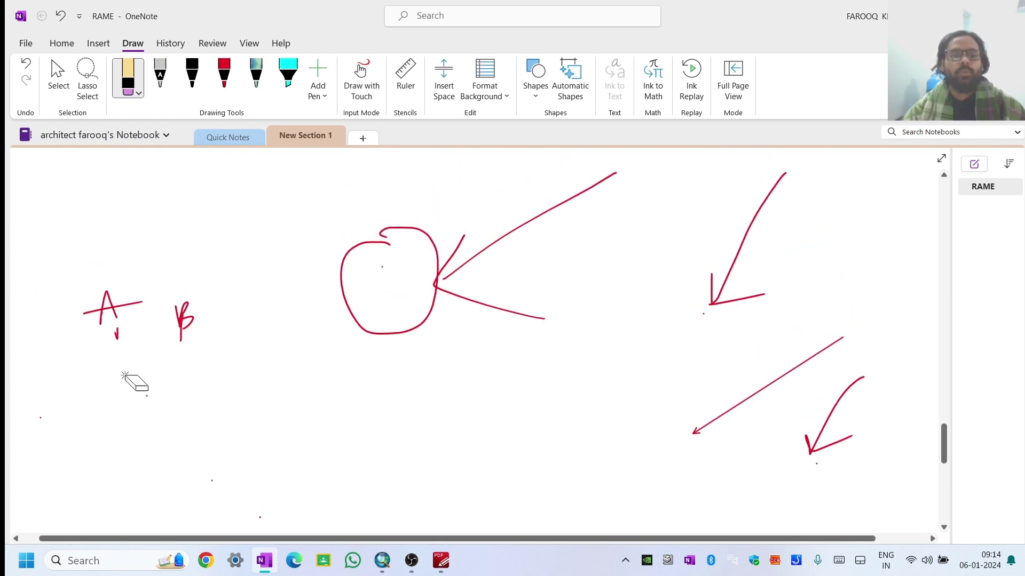
mouse_move(130, 350)
mouse_down()
mouse_move(109, 331)
mouse_move(189, 335)
mouse_move(141, 347)
mouse_move(418, 253)
mouse_move(427, 337)
mouse_move(538, 315)
mouse_move(811, 210)
mouse_move(747, 267)
mouse_up()
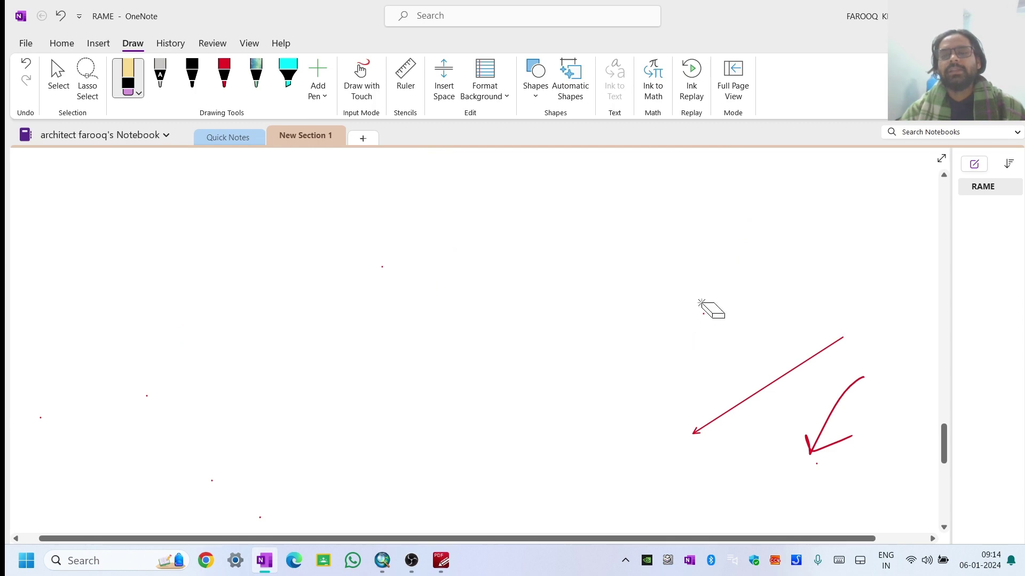
mouse_move(739, 357)
mouse_down()
mouse_move(748, 430)
mouse_move(822, 395)
mouse_move(852, 422)
mouse_up()
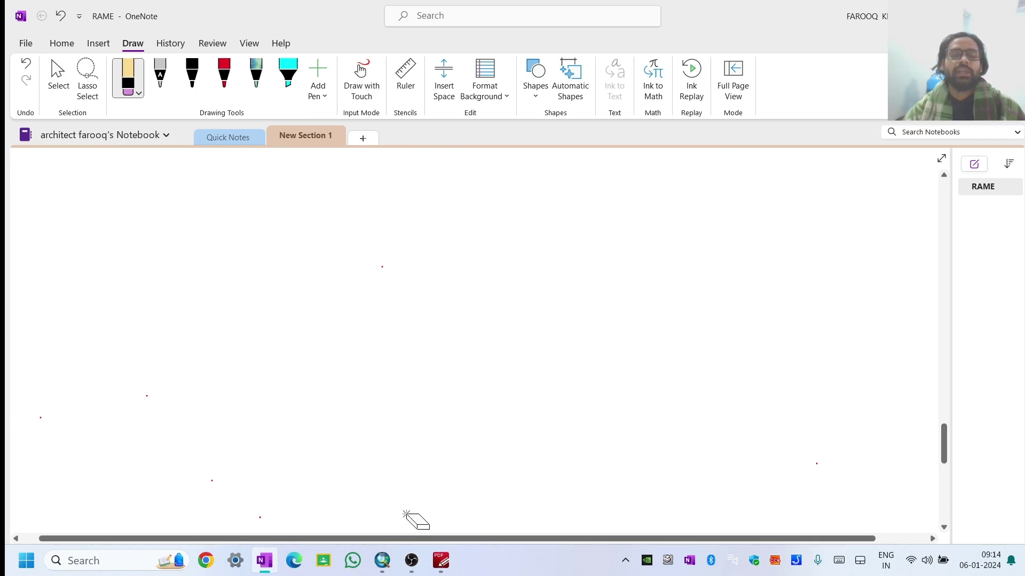
- Switch to OBS to check the running recording, and put its window away
click(411, 560)
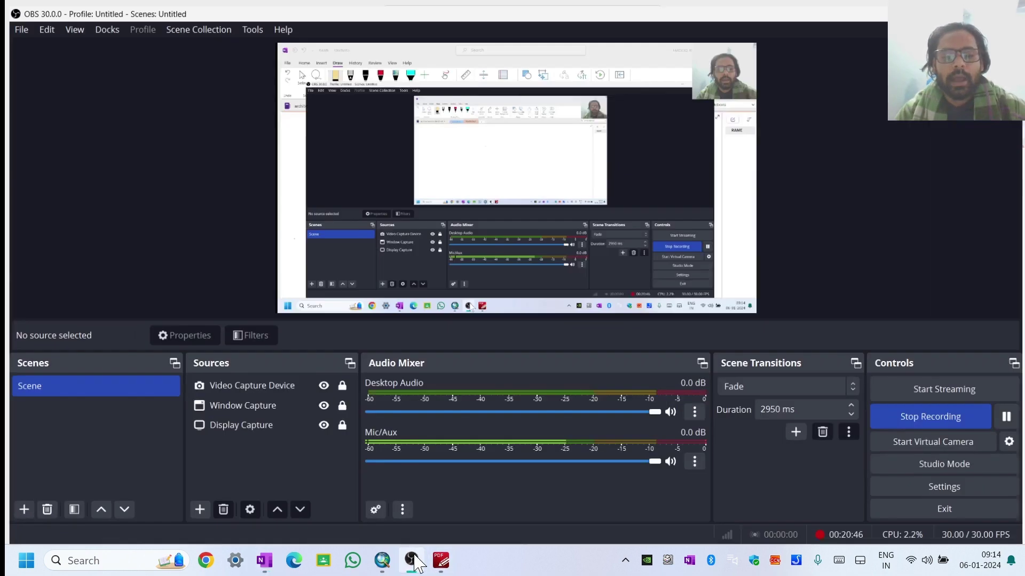
click(411, 561)
click(409, 561)
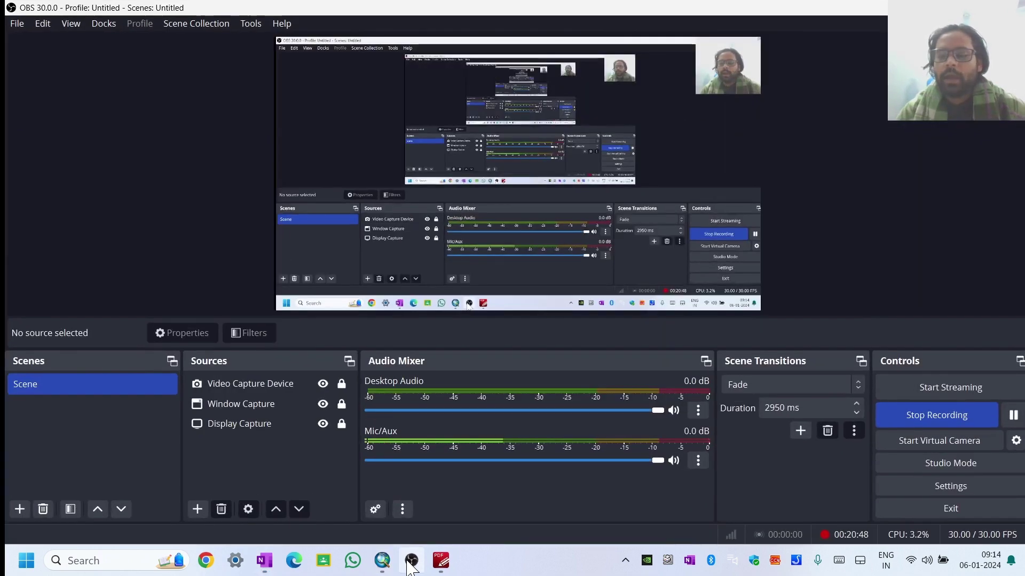
click(408, 561)
- Switch to ArcMap and open the data frame's properties at the coordinate system settings, with the search field active
click(382, 561)
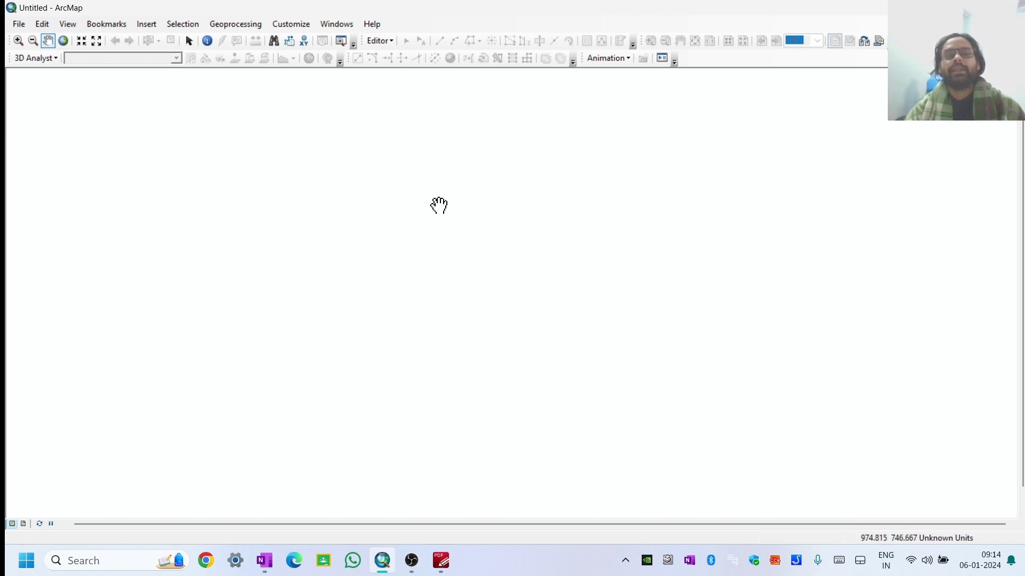
right_click(489, 261)
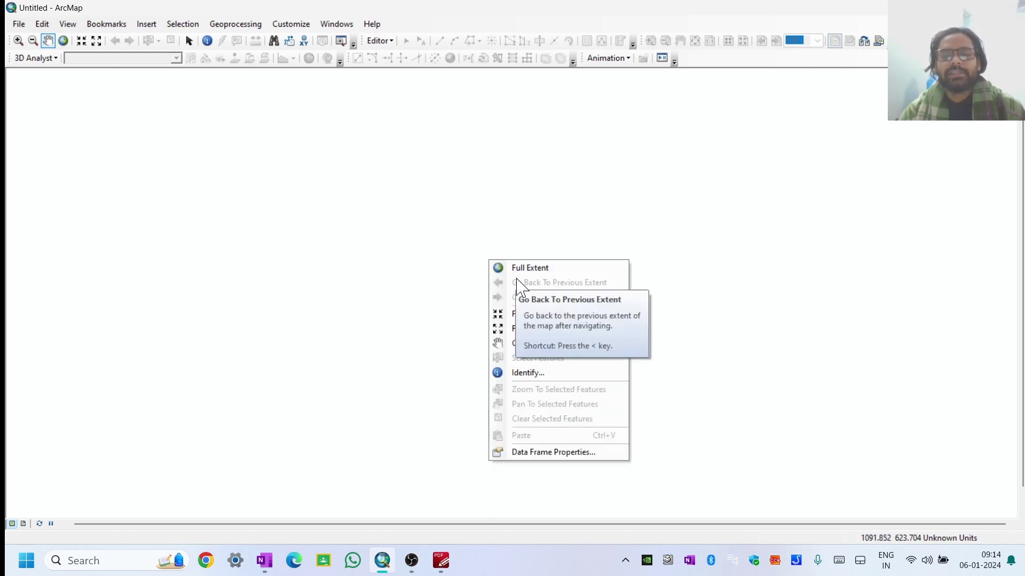
click(528, 457)
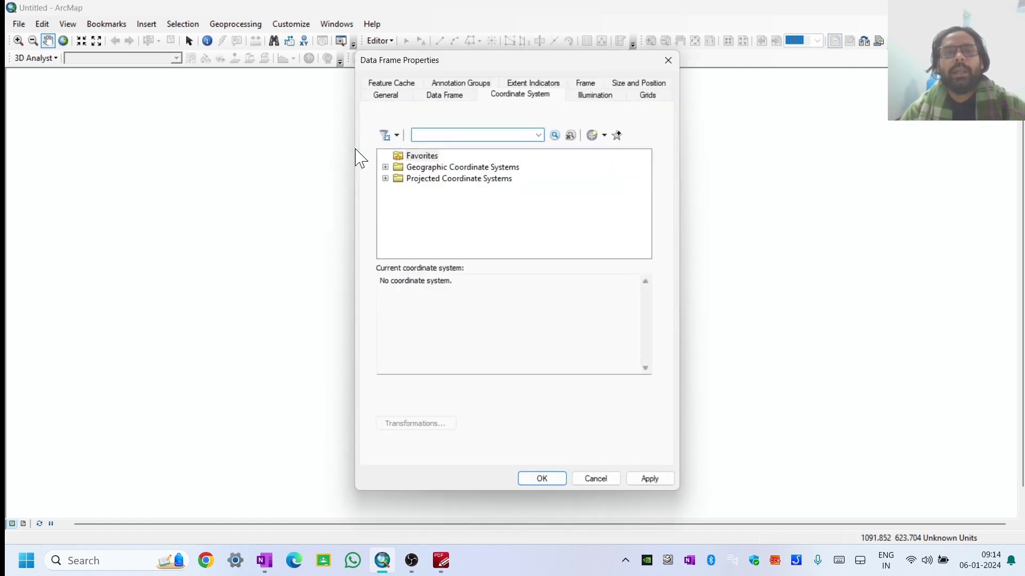
click(522, 102)
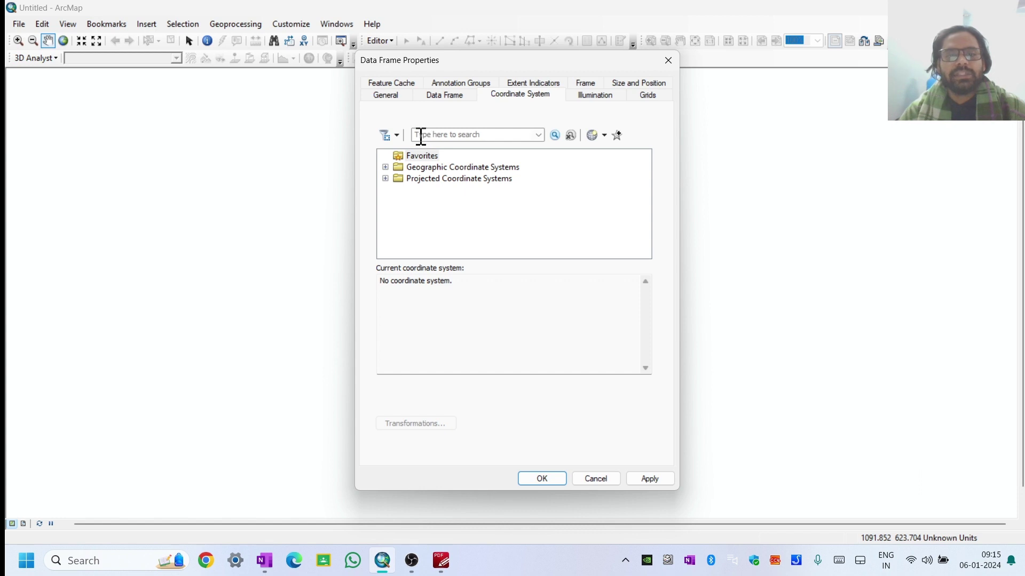
click(480, 134)
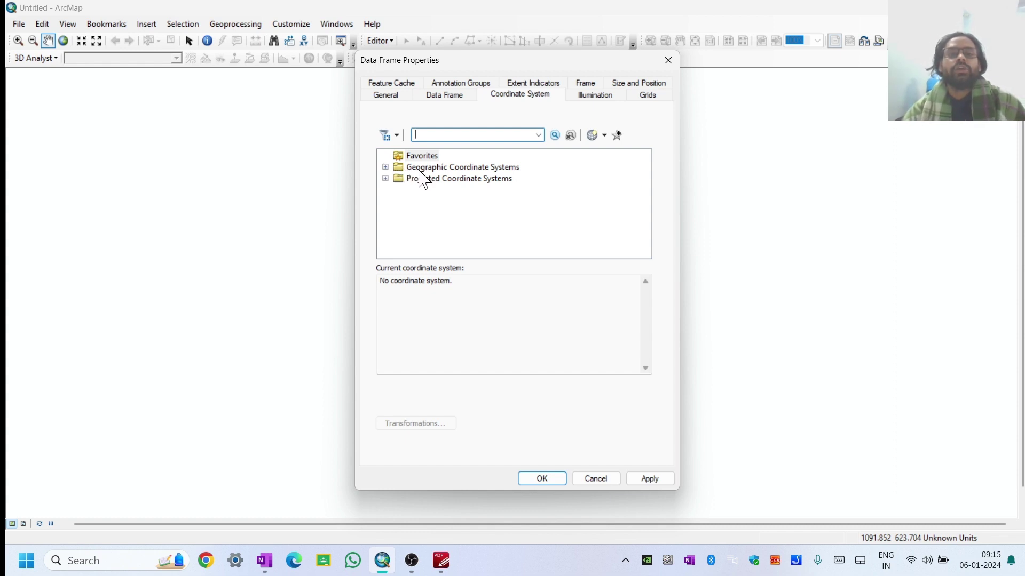
- Highlight the Geographic and Projected Coordinate Systems folders in turn, and expand Geographic Coordinate Systems
click(513, 169)
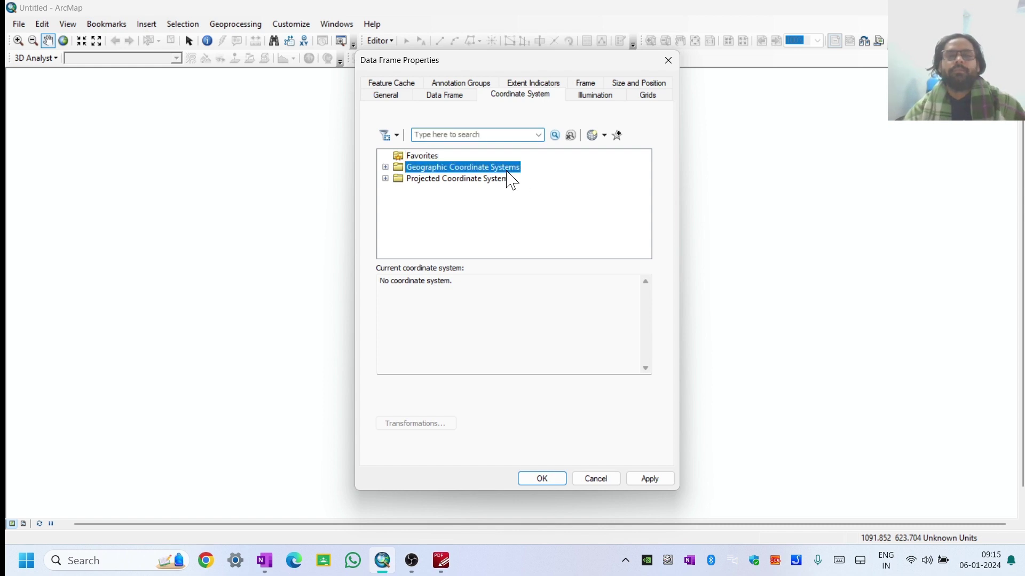
click(415, 181)
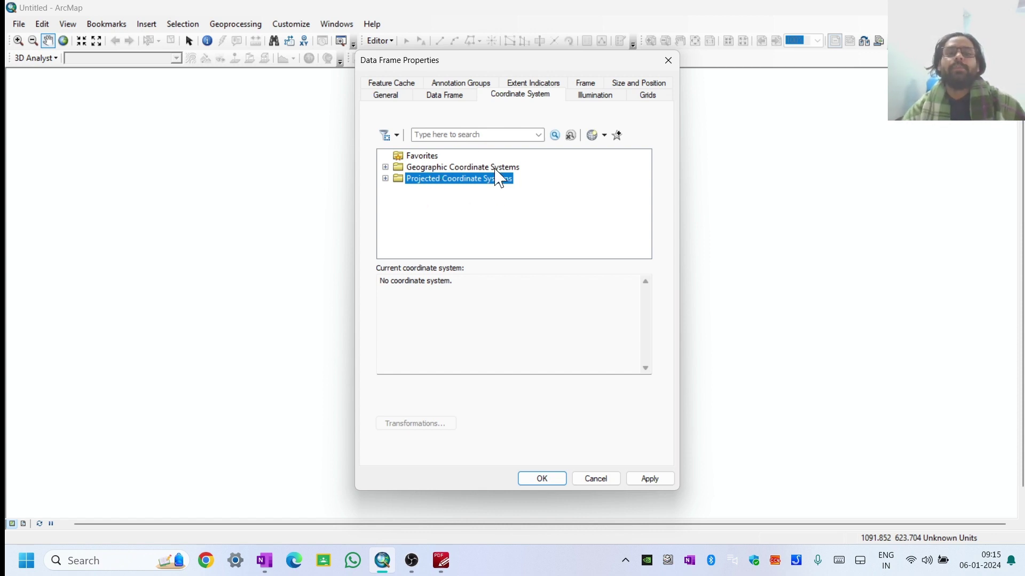
click(433, 169)
click(433, 178)
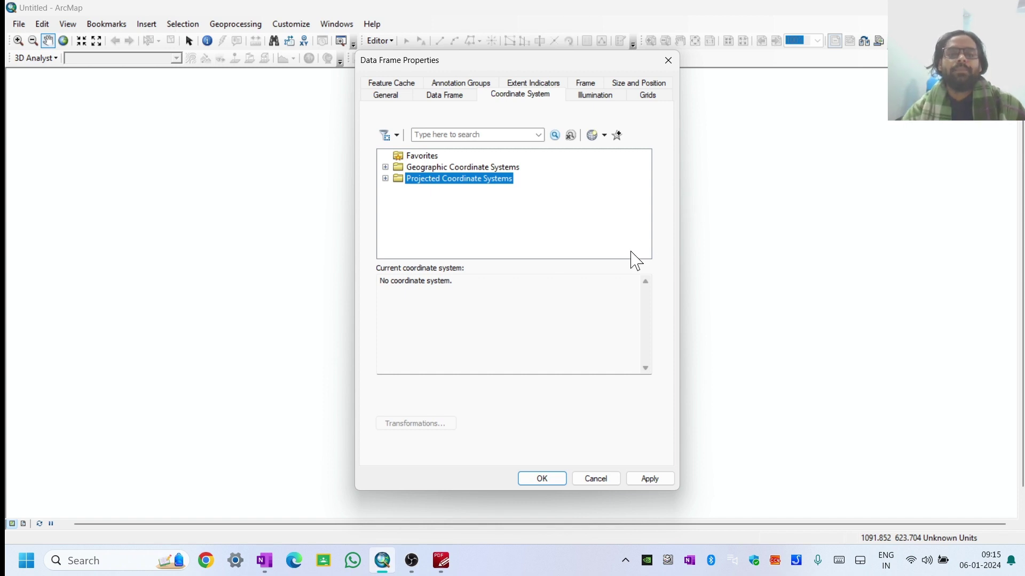
click(429, 168)
click(385, 167)
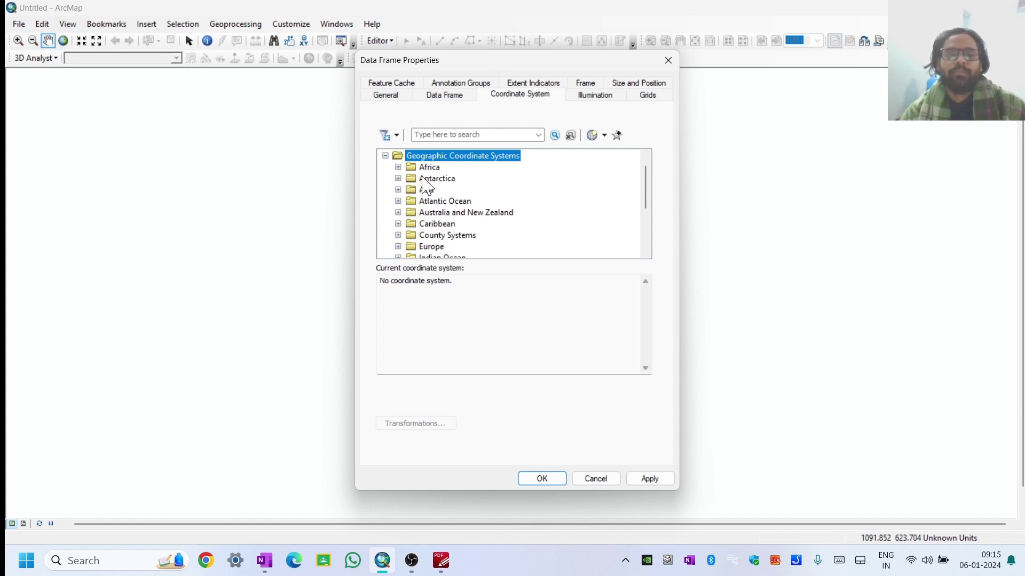
- Highlight the geographic region folders one after another, from Africa through Asia and County Systems to Europe
scroll(427, 185, down, 1)
scroll(426, 187, up, 1)
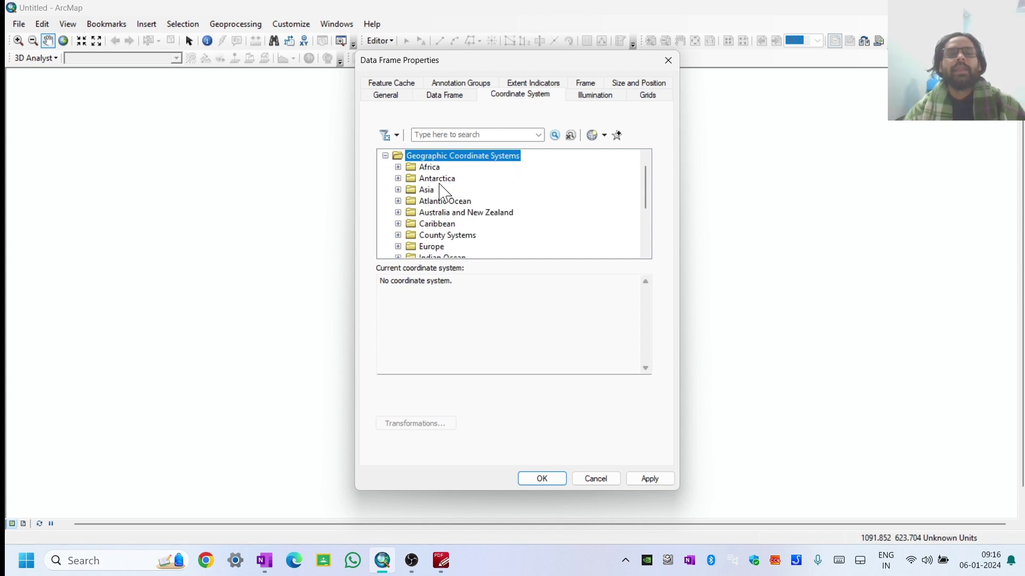
click(436, 170)
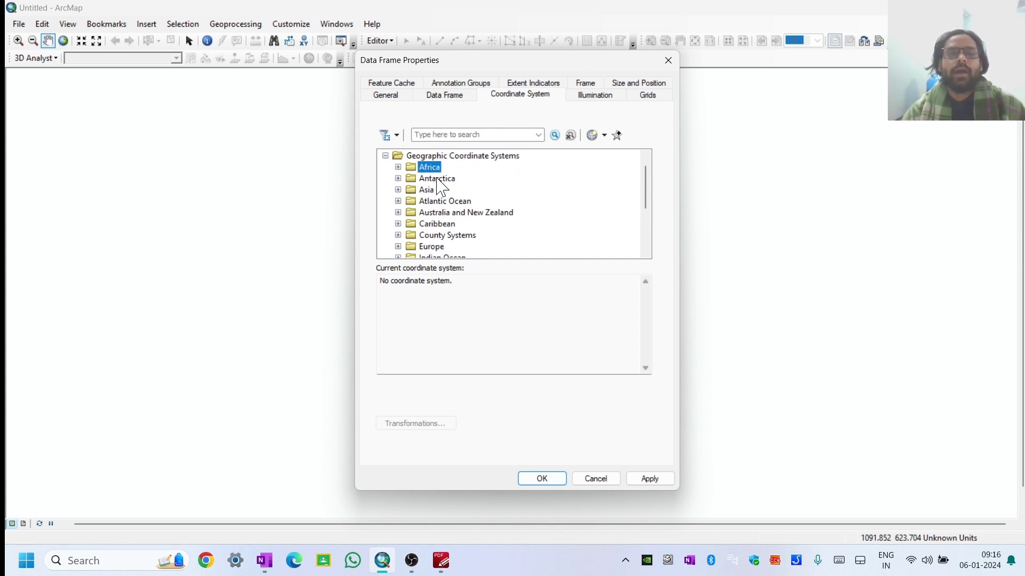
click(432, 179)
click(429, 191)
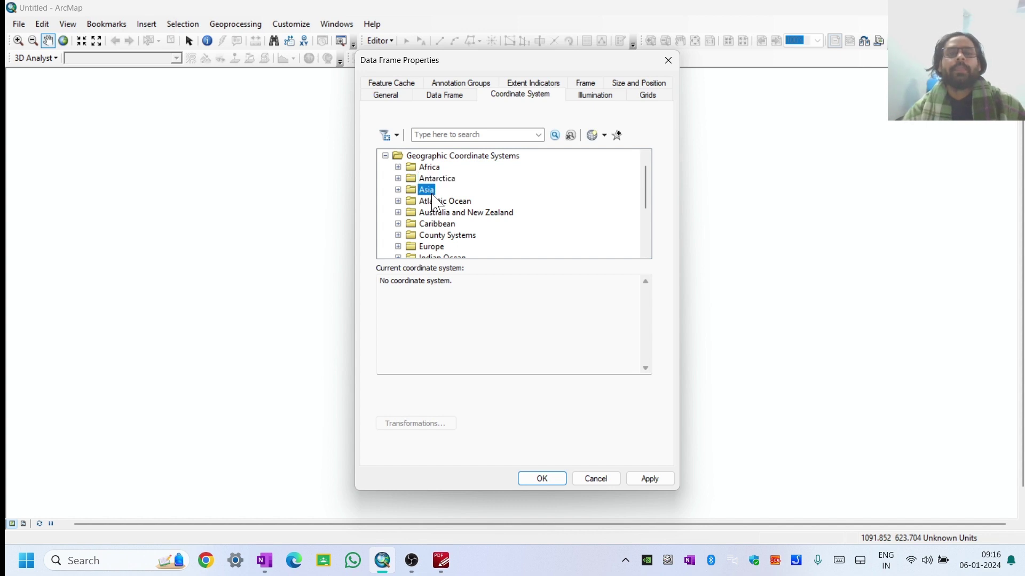
scroll(436, 202, down, 1)
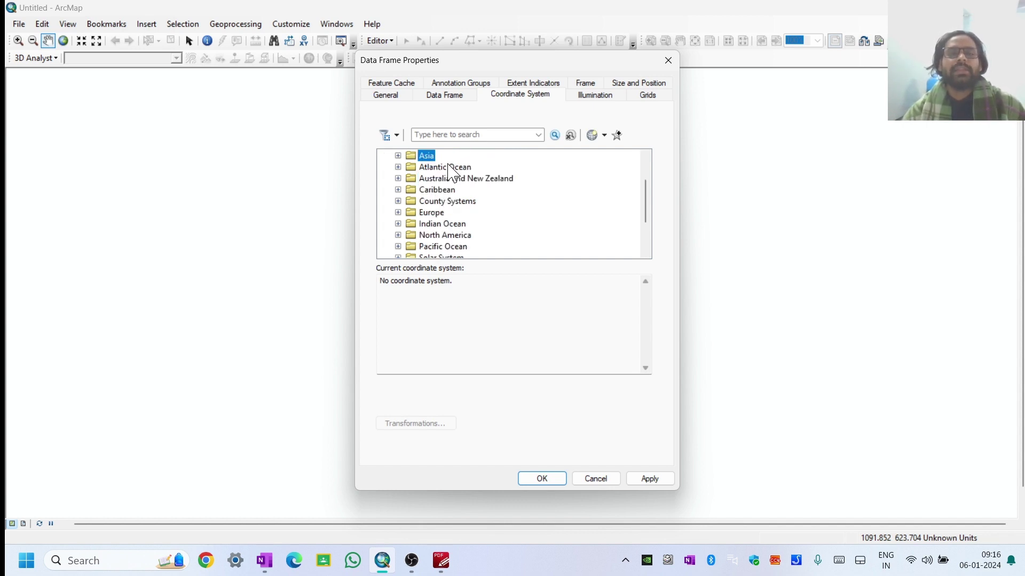
click(451, 168)
click(435, 181)
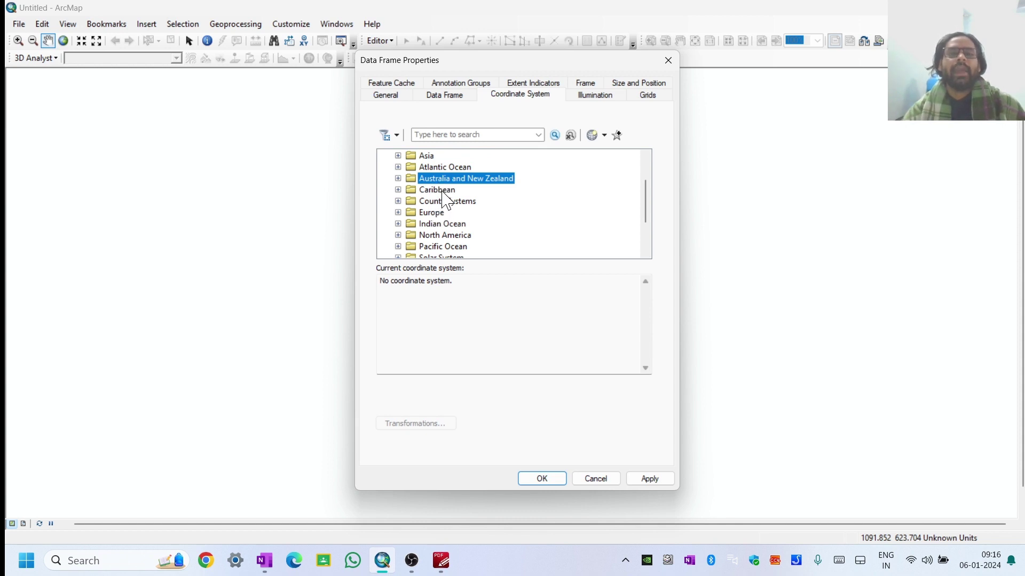
click(442, 191)
click(449, 203)
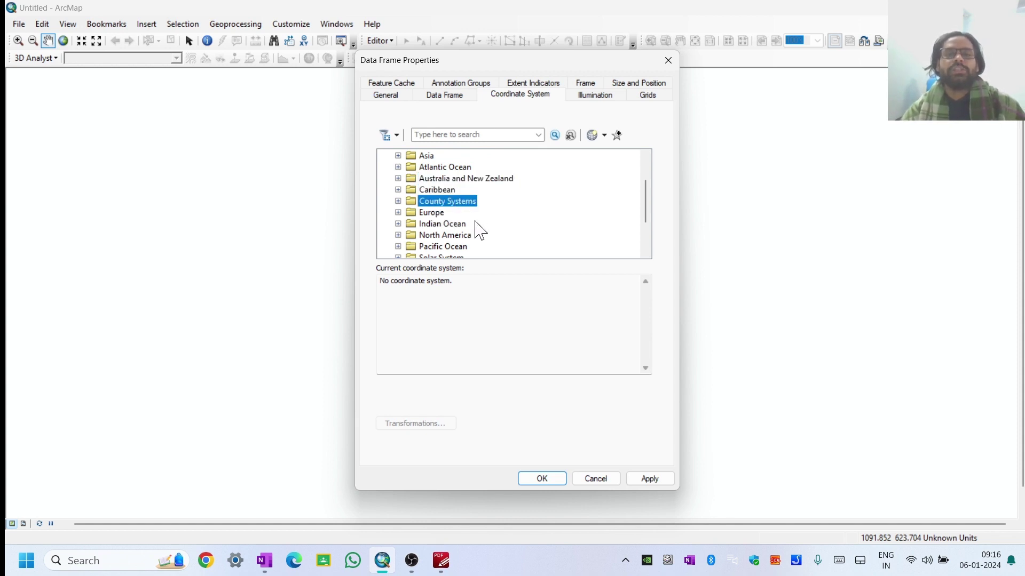
click(430, 215)
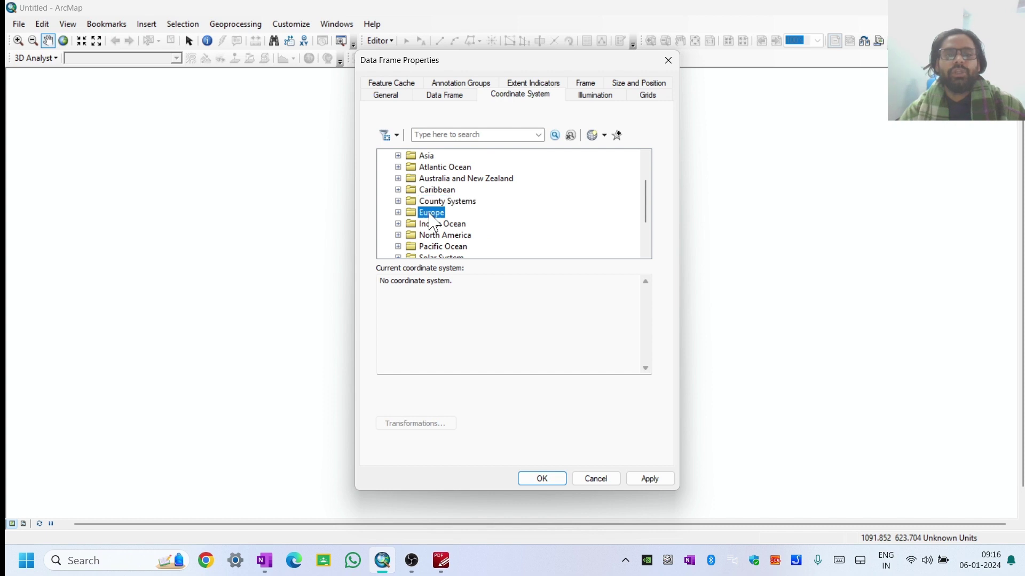
- Highlight the remaining geographic folders in turn, from Indian Ocean through Spheroid-based to World
scroll(430, 216, down, 1)
click(453, 191)
scroll(452, 196, down, 1)
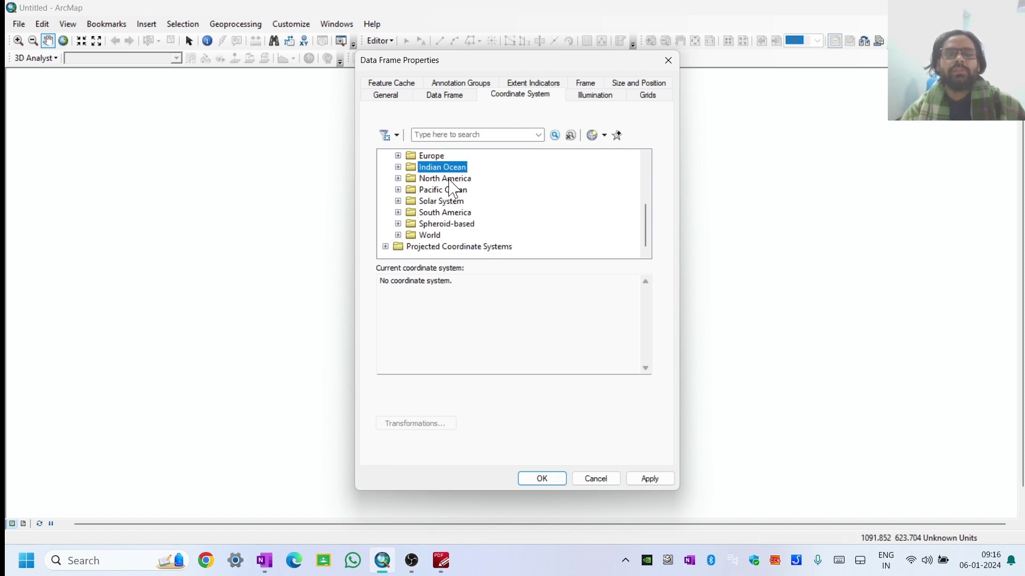
click(449, 180)
click(448, 190)
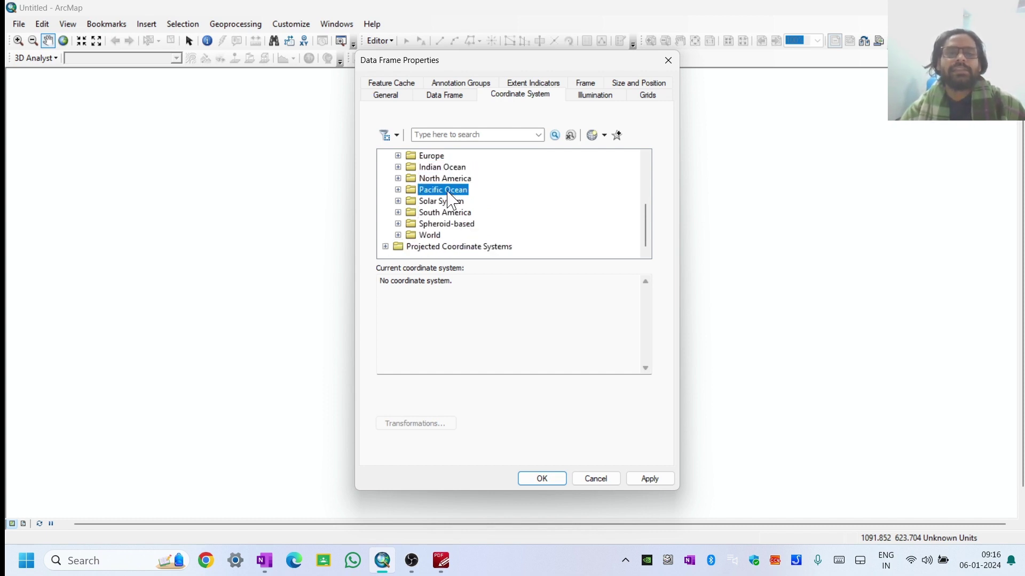
click(444, 202)
click(443, 213)
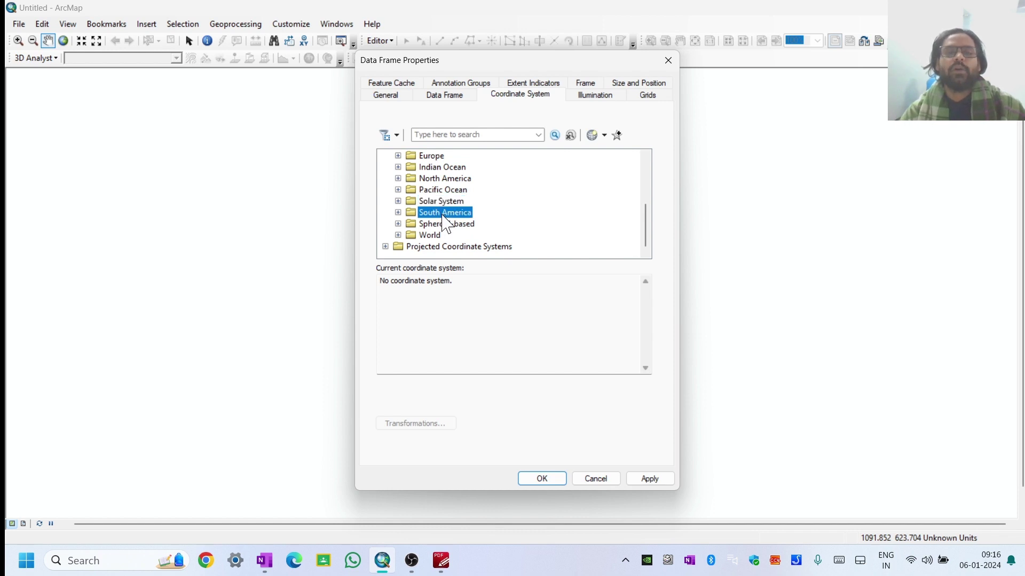
click(448, 225)
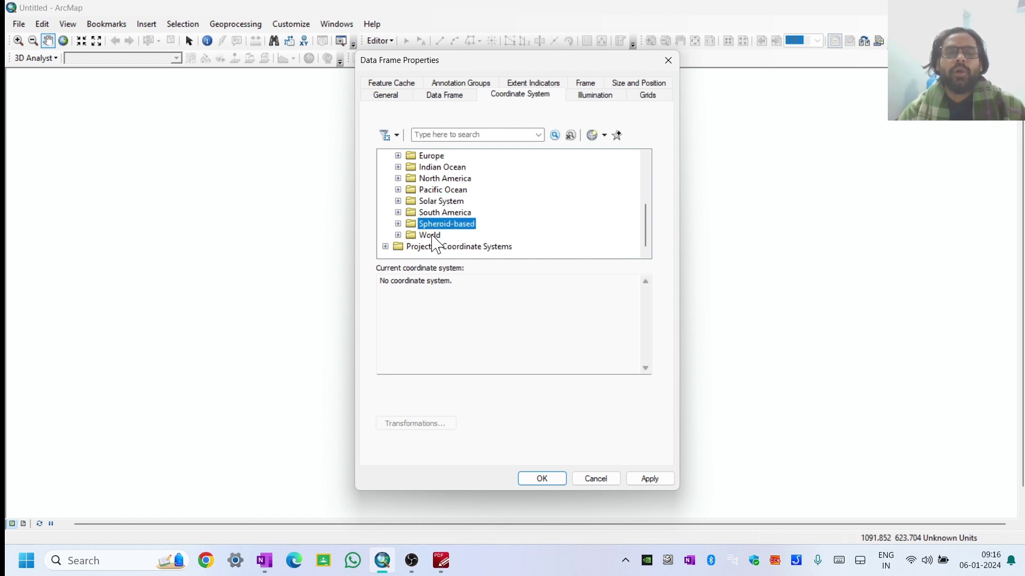
click(434, 237)
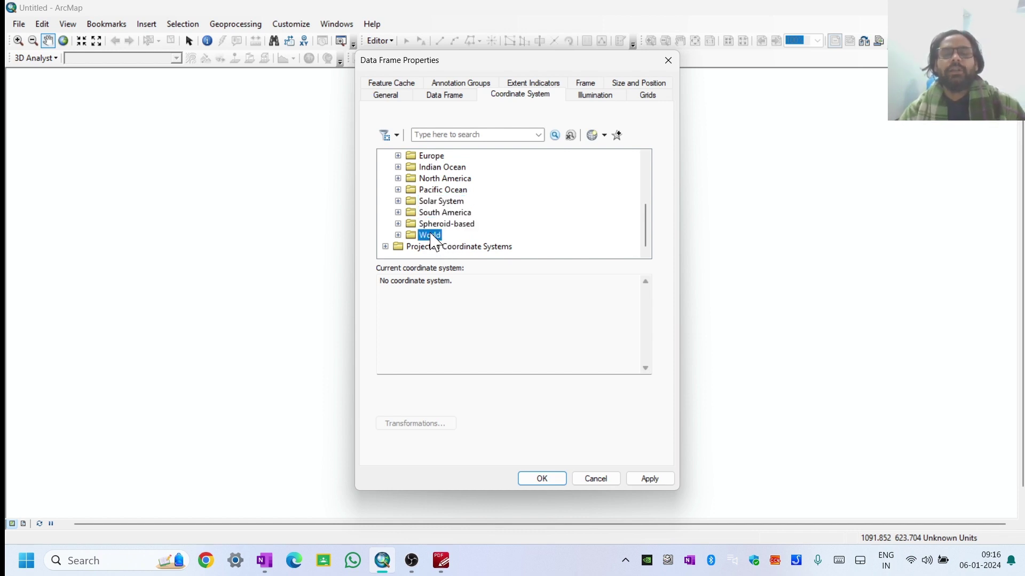
- Expand the World folder and examine its list of coordinate systems, from the IGS and ITRF entries to the WGS ones
click(398, 235)
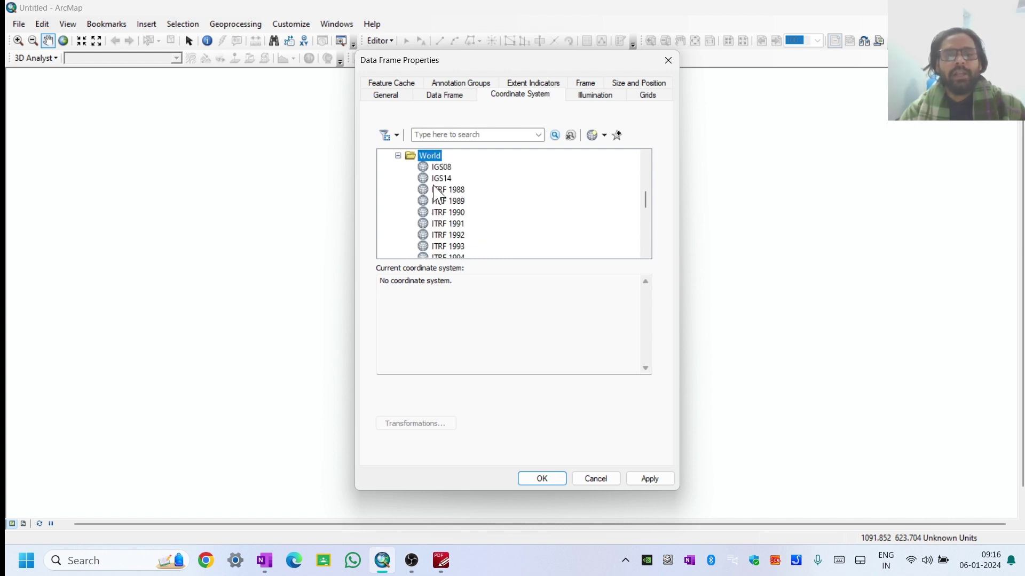
scroll(463, 181, down, 2)
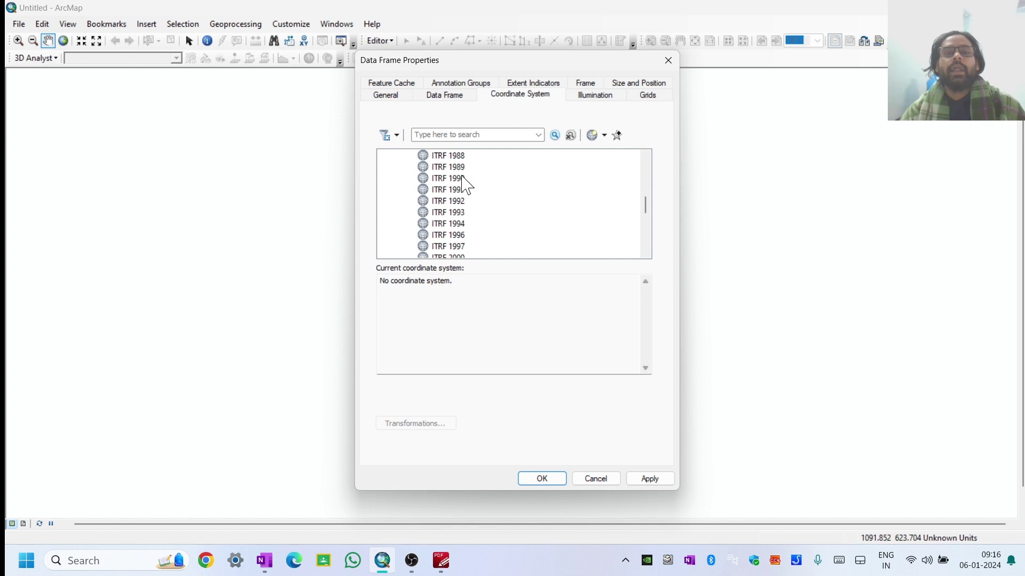
scroll(463, 181, down, 1)
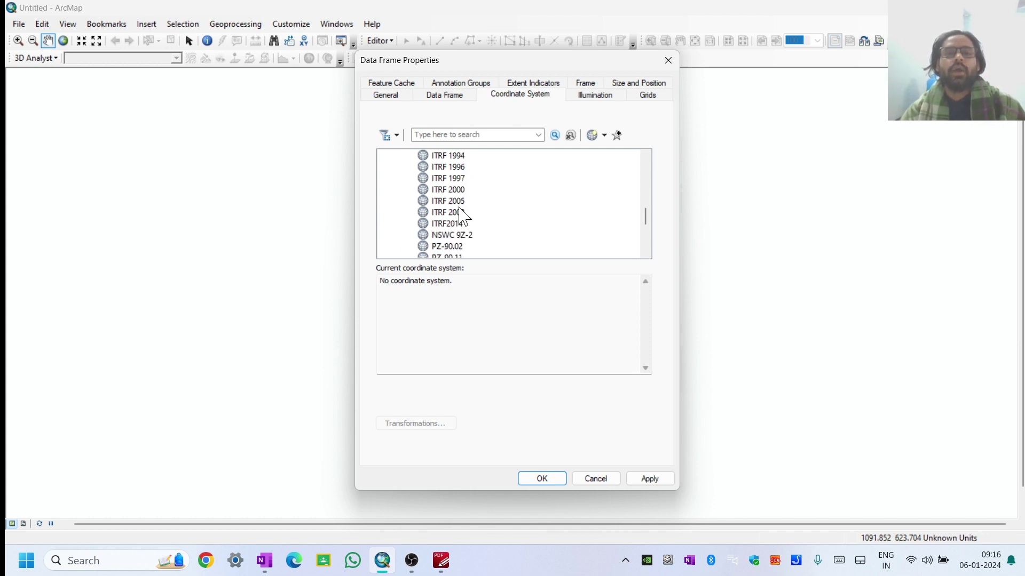
scroll(475, 214, up, 1)
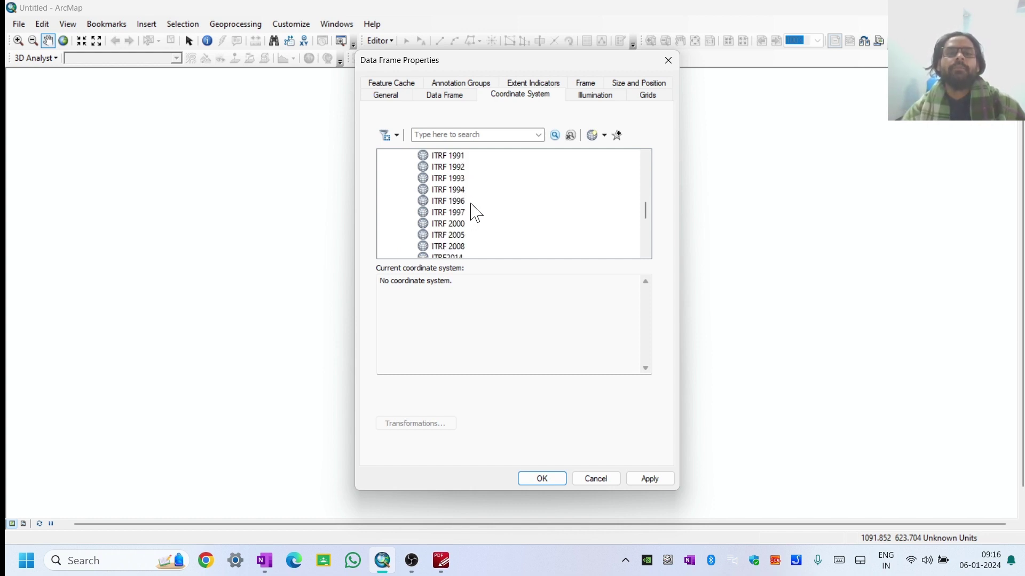
scroll(477, 205, down, 1)
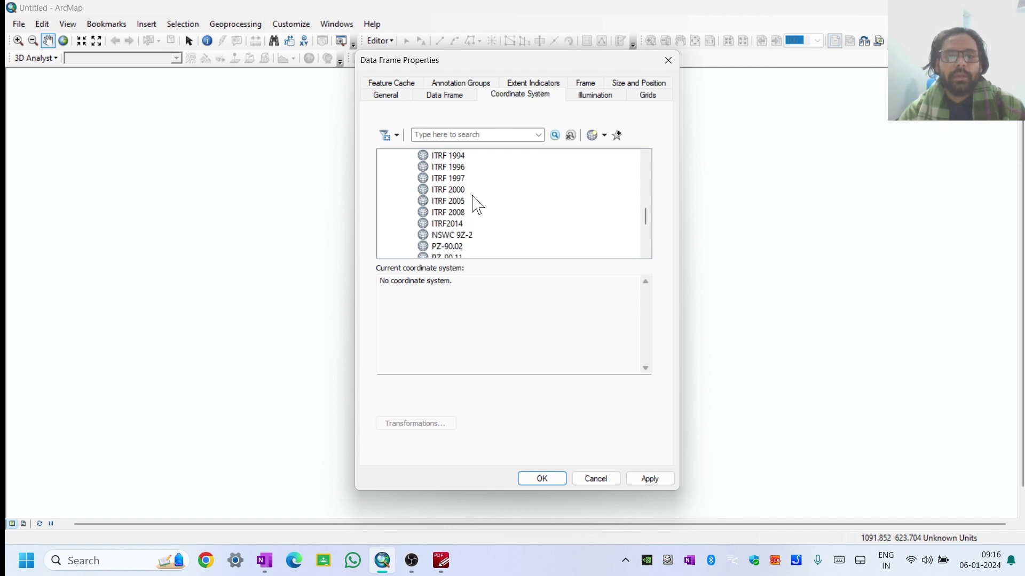
scroll(472, 218, up, 1)
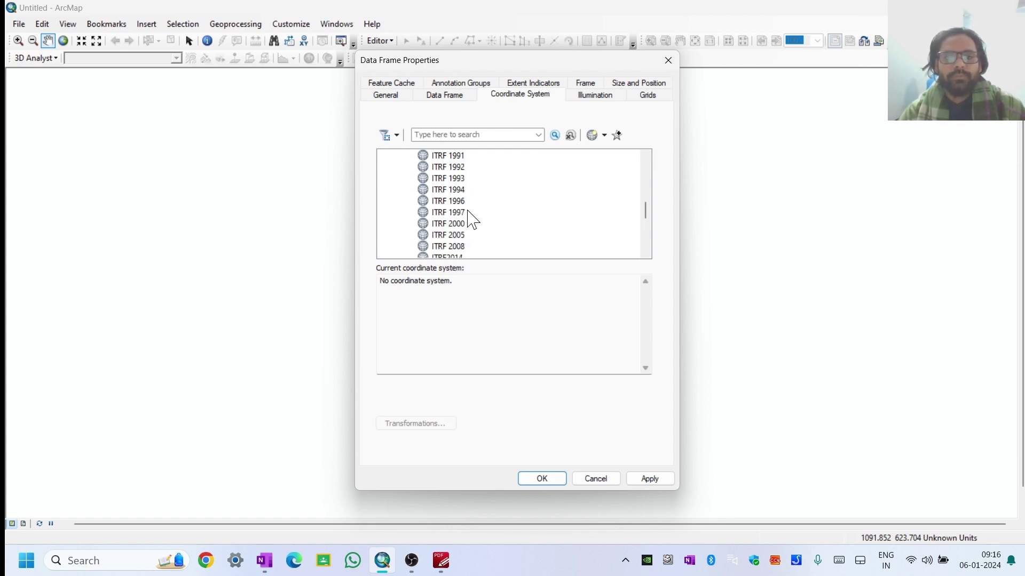
scroll(473, 217, up, 1)
scroll(479, 206, up, 1)
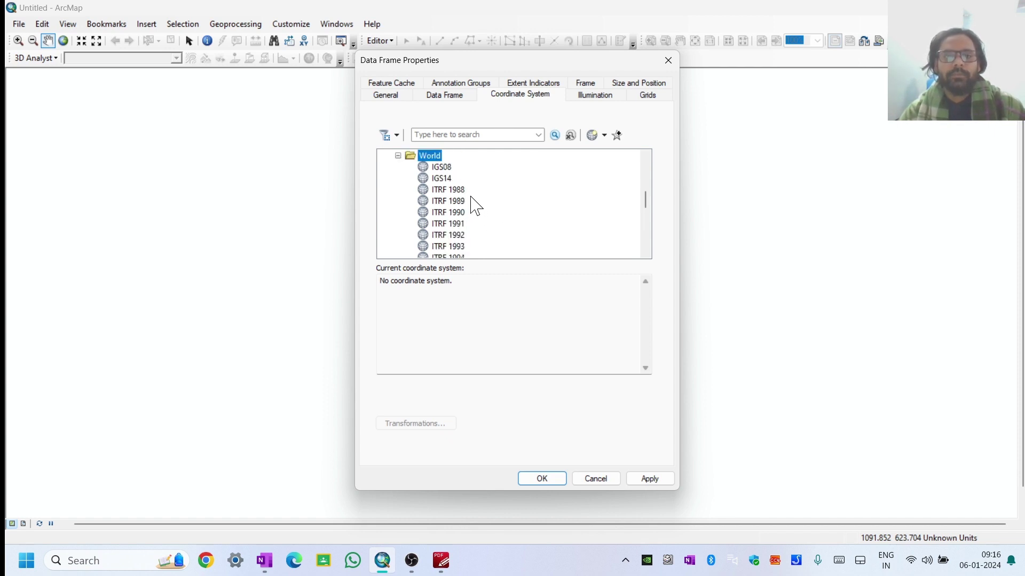
scroll(473, 201, down, 1)
scroll(475, 203, up, 2)
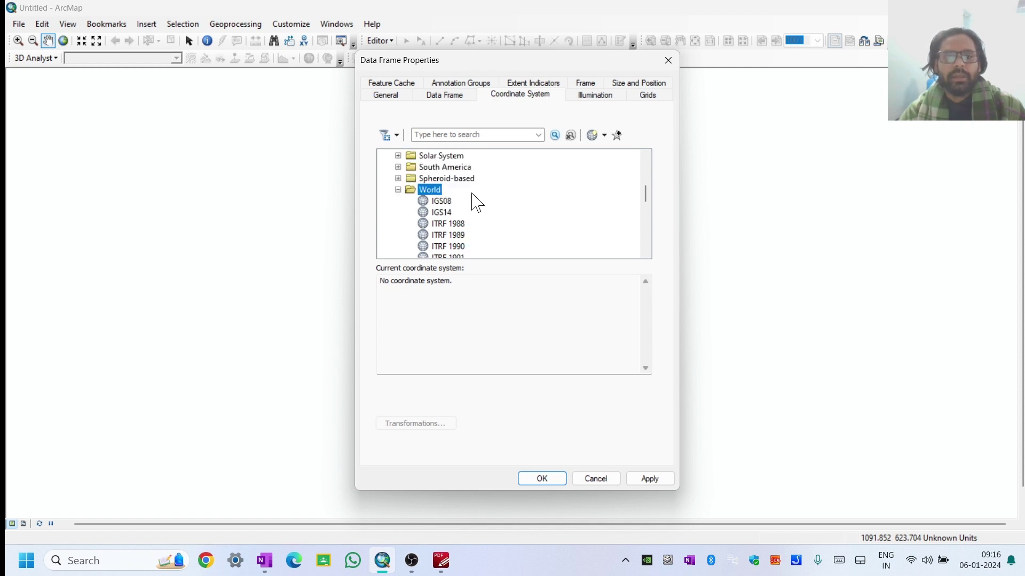
scroll(476, 203, down, 6)
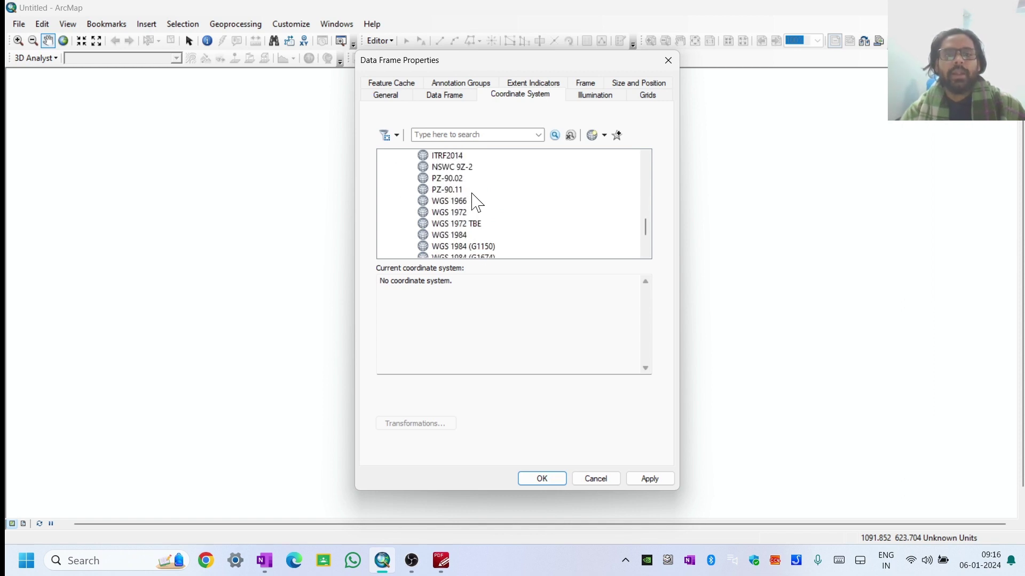
scroll(476, 203, down, 1)
scroll(476, 203, down, 1)
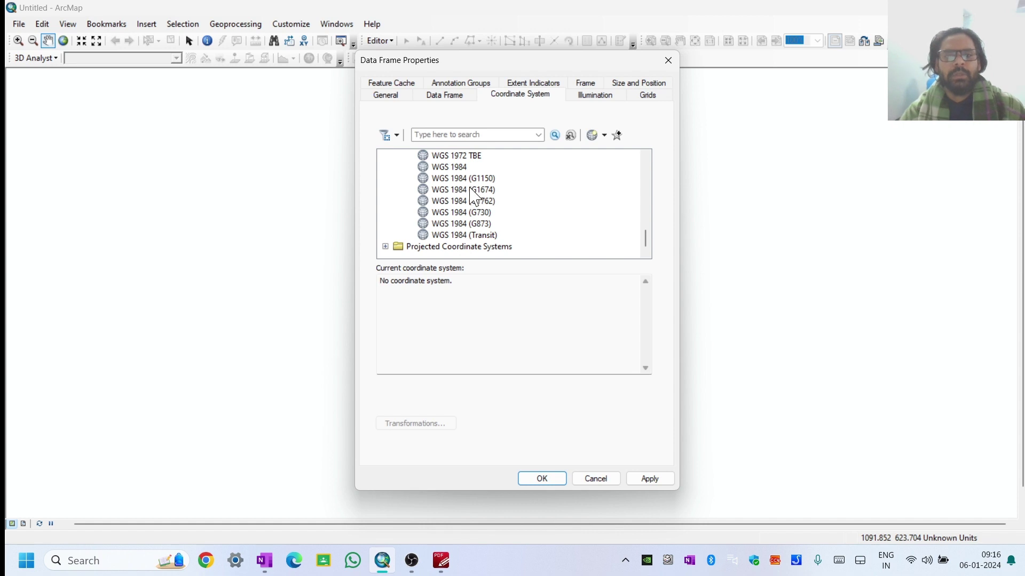
- Select WGS 1984 in the World folder, view its detailed coordinate system properties, and close them
click(448, 167)
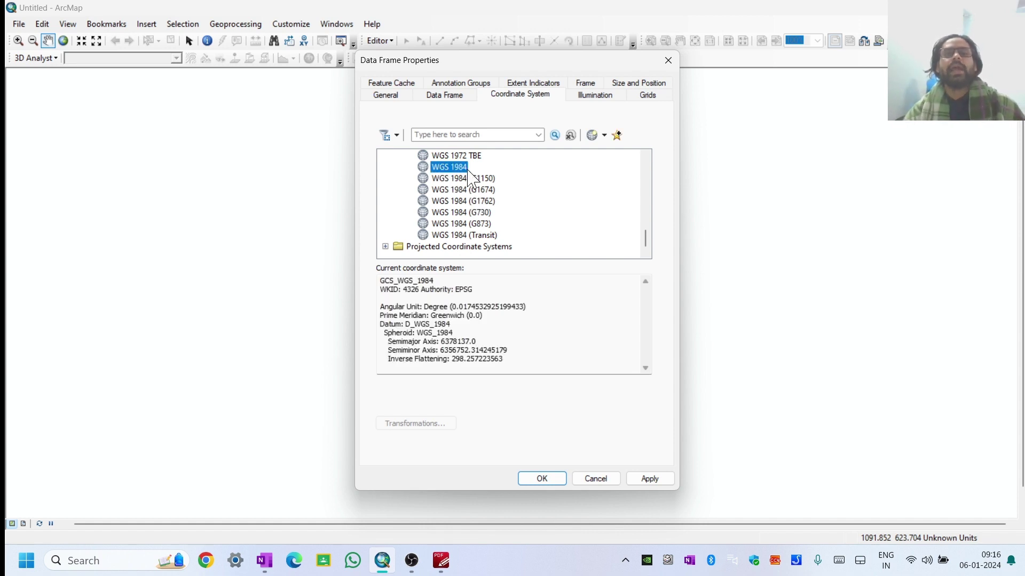
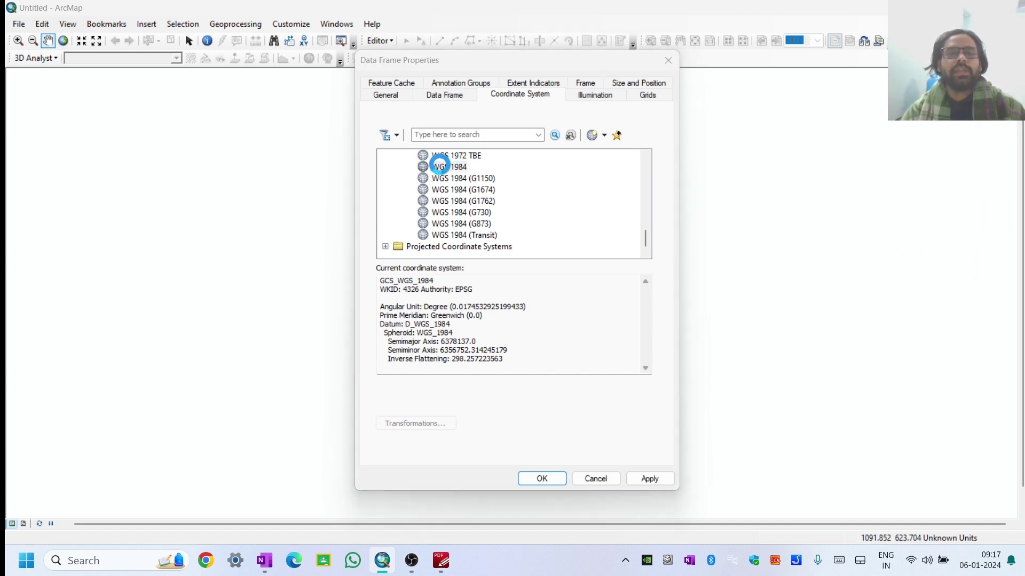
double_click(448, 167)
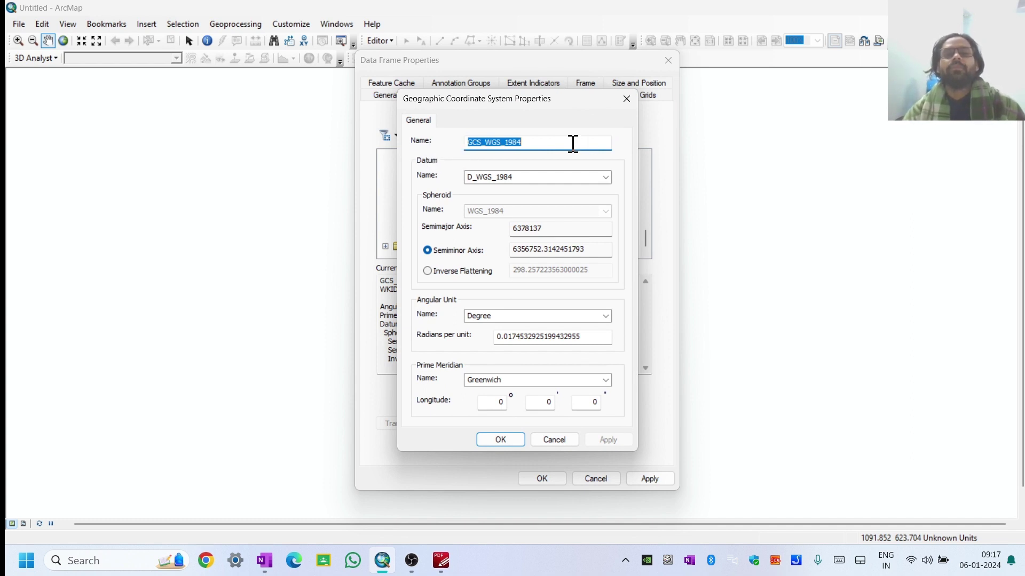
click(627, 98)
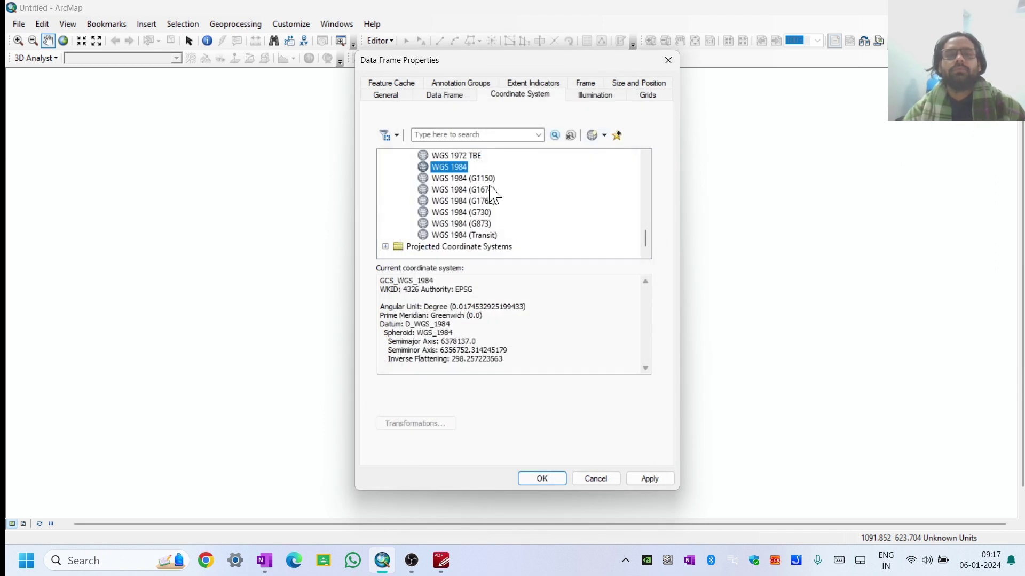
- Collapse the Geographic Coordinate Systems folder and close the data frame properties without applying the selection
scroll(454, 214, up, 10)
scroll(406, 205, down, 3)
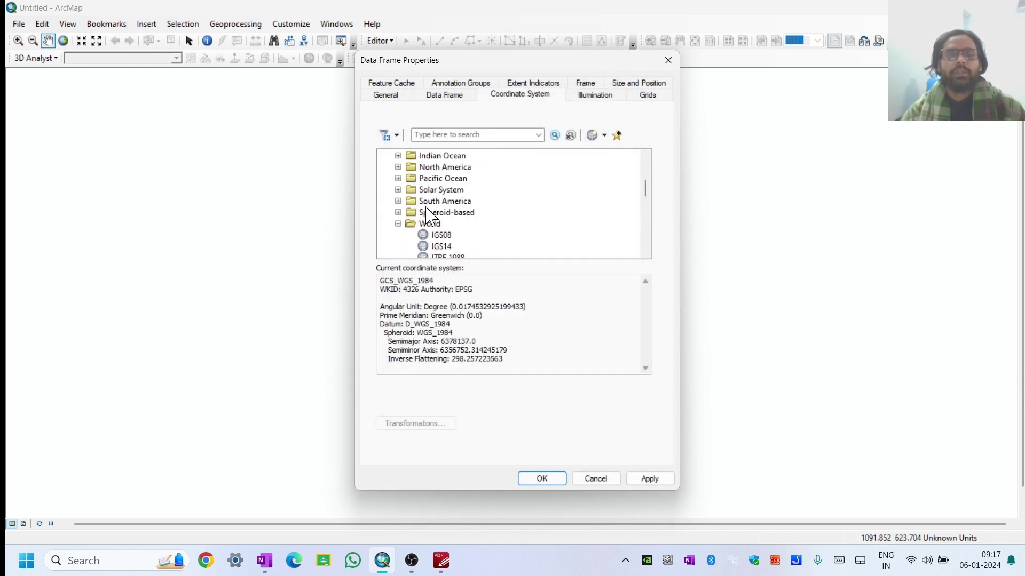
scroll(399, 199, up, 5)
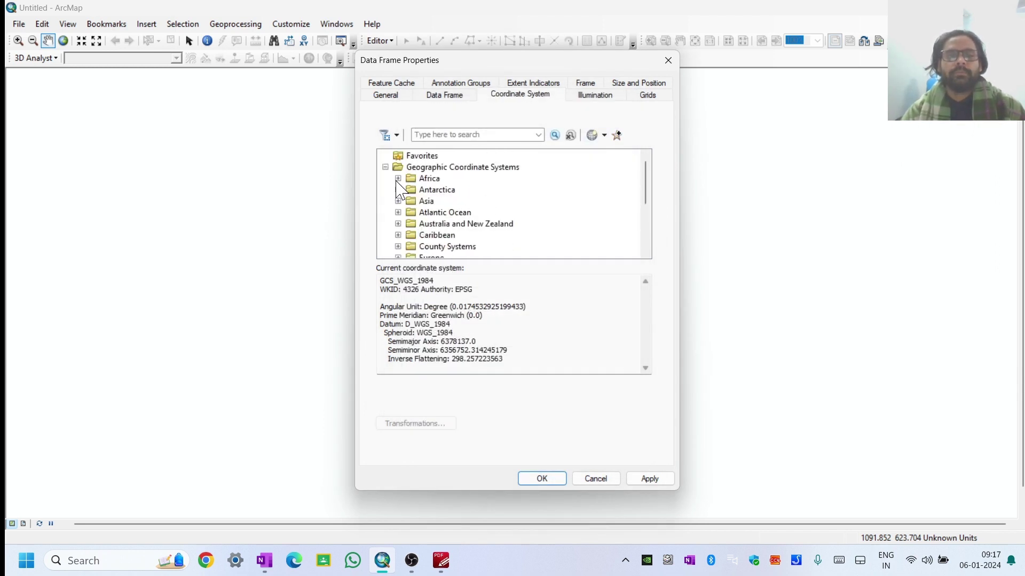
click(385, 167)
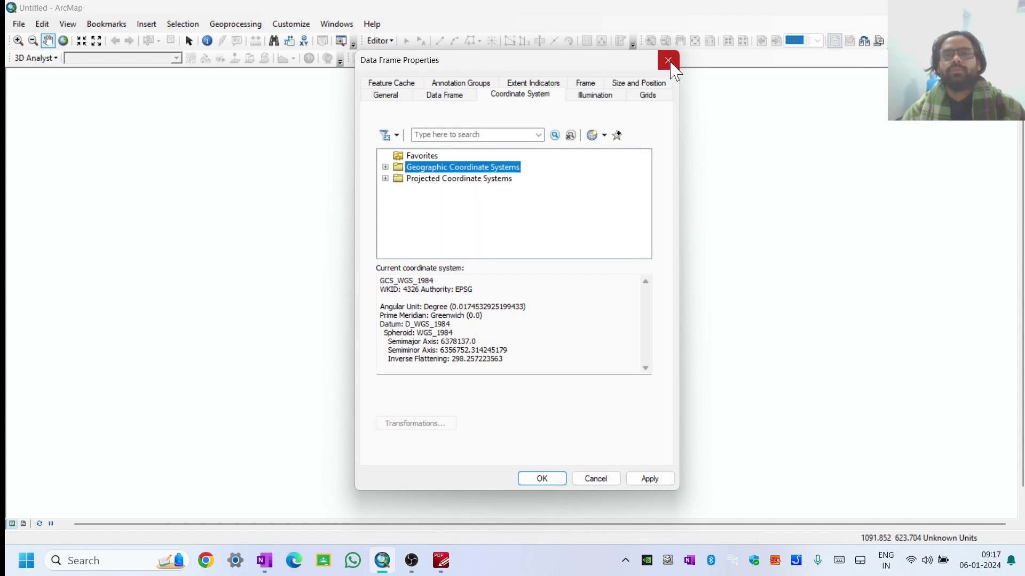
click(668, 61)
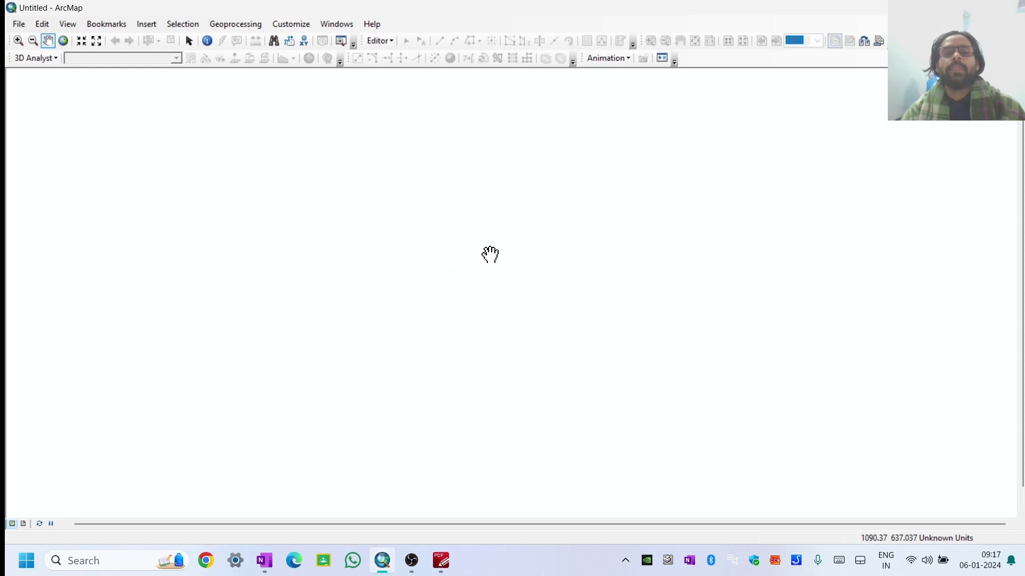
- Reopen the data frame properties and expand Geographic Coordinate Systems down to the World folder's entries
right_click(490, 255)
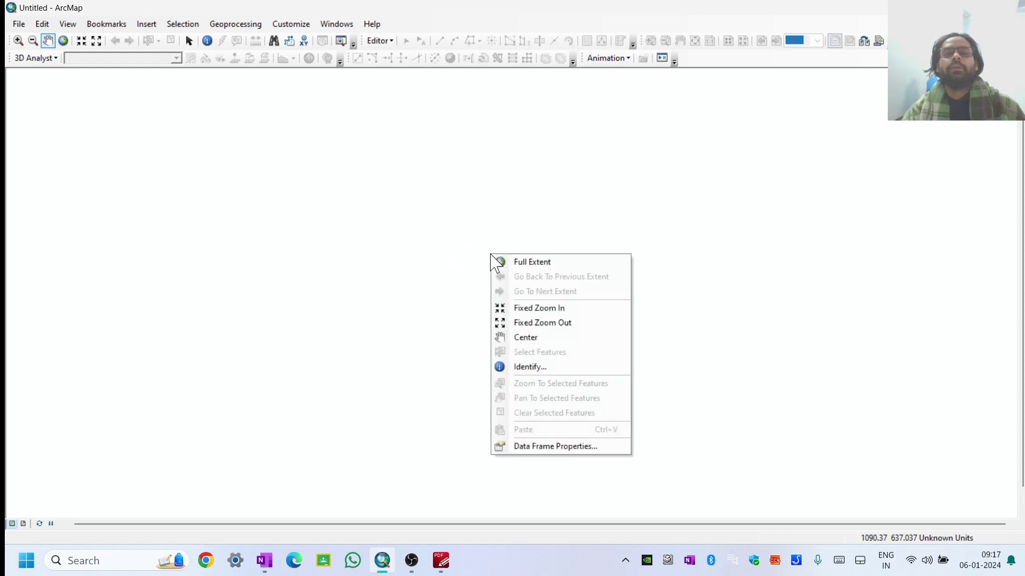
click(526, 448)
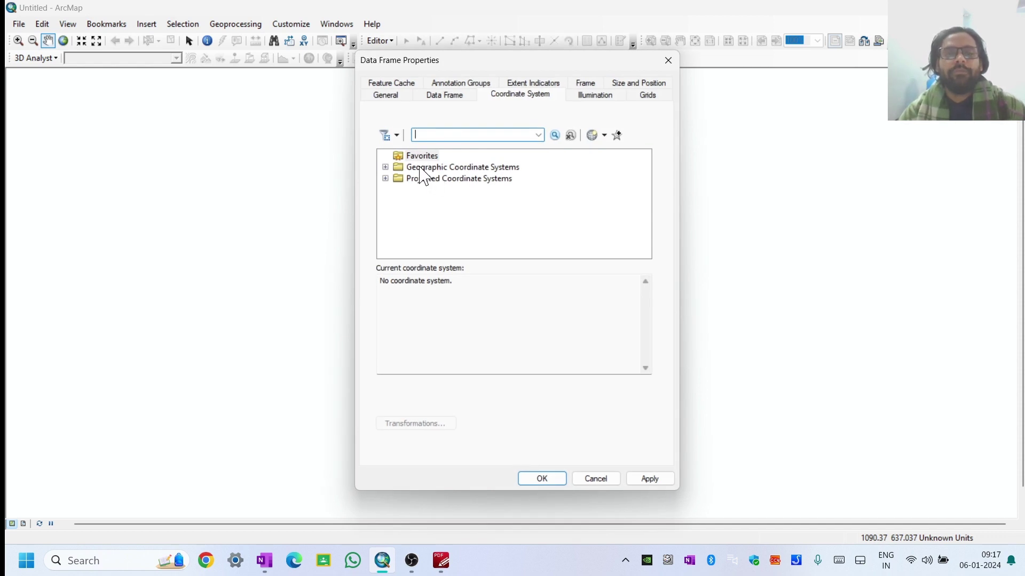
double_click(420, 167)
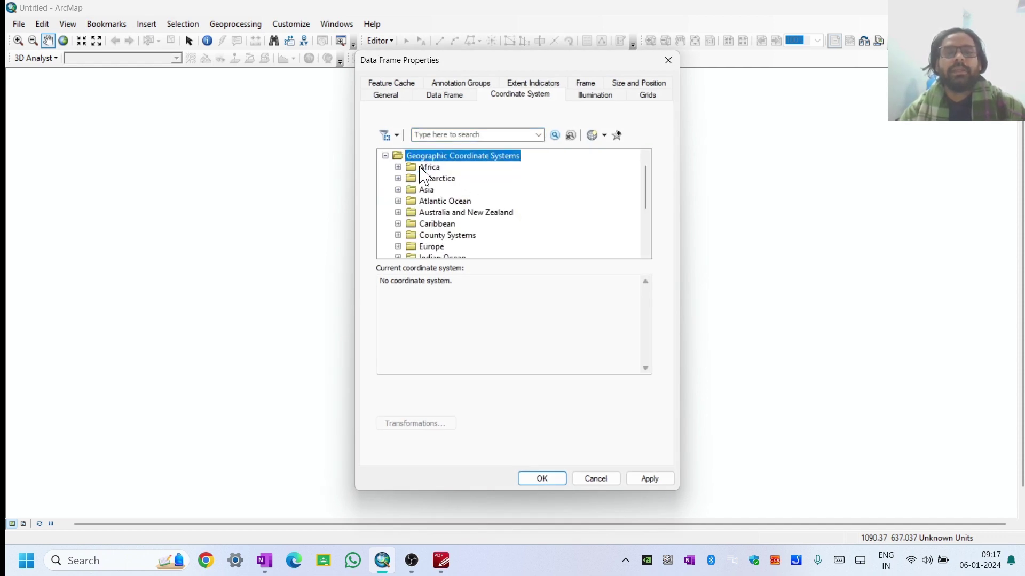
scroll(426, 184, down, 3)
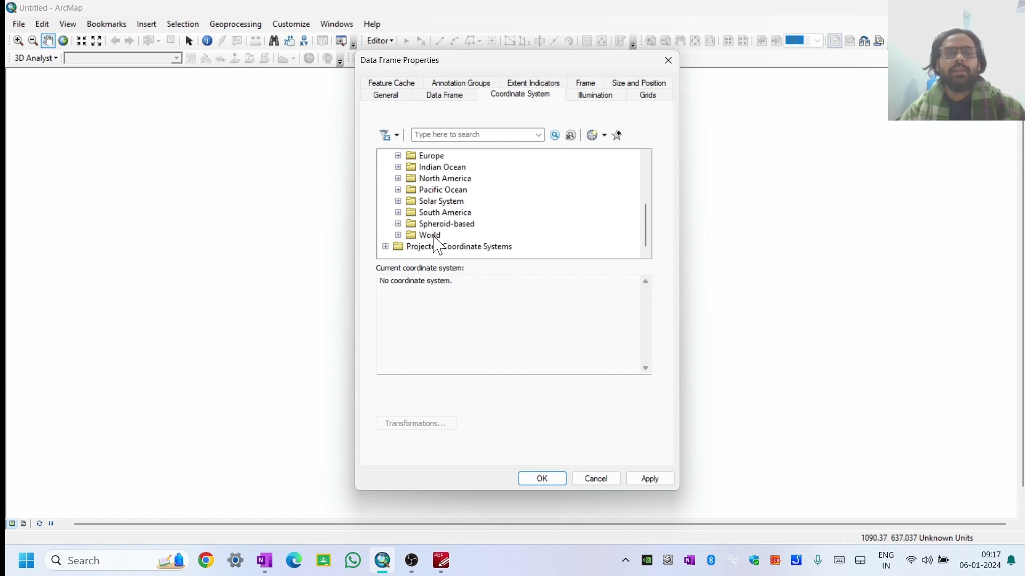
double_click(425, 235)
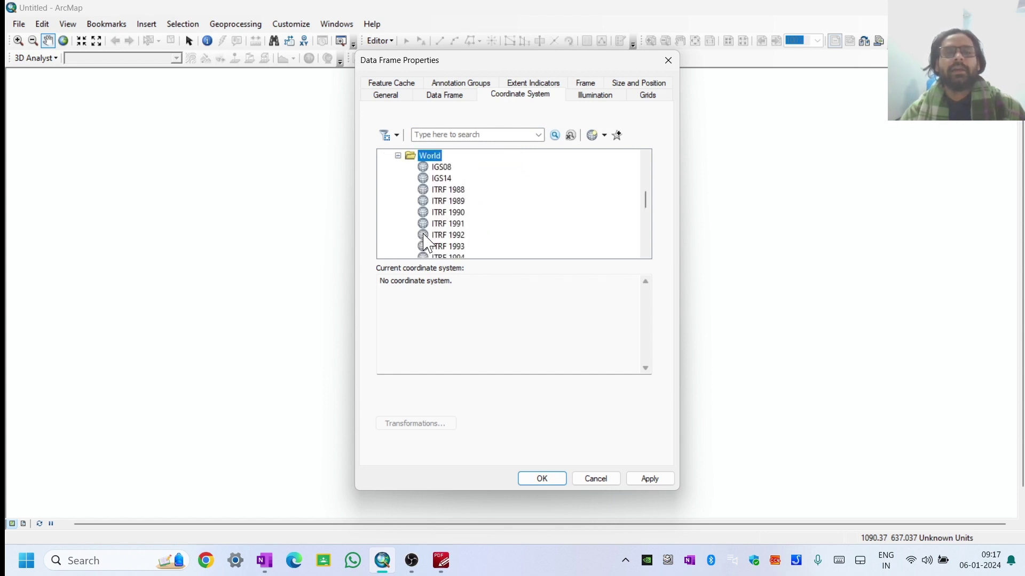
- Select WGS 1984 in the World folder and open its detailed geographic coordinate system properties
scroll(430, 227, down, 5)
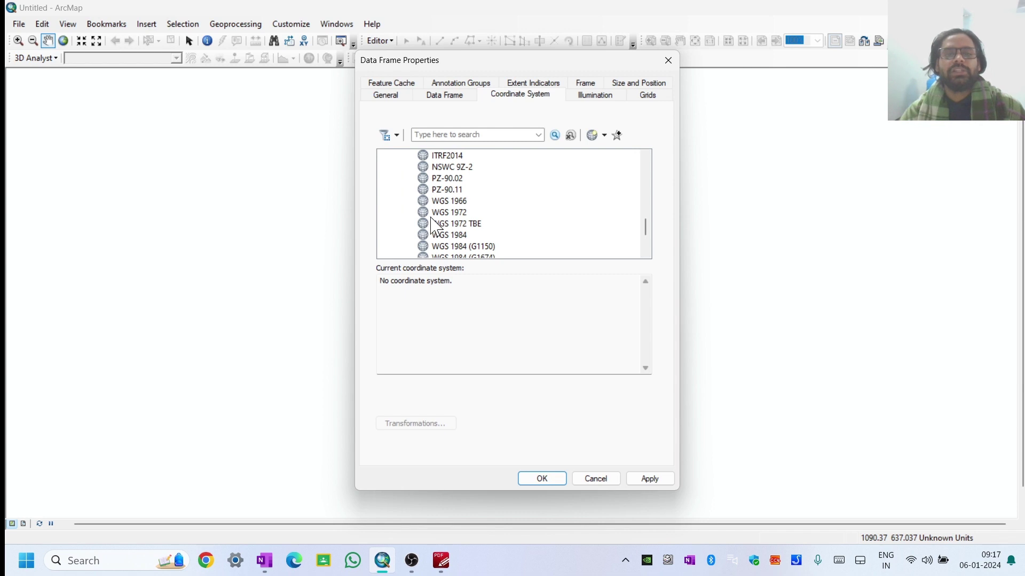
scroll(436, 225, down, 1)
click(447, 202)
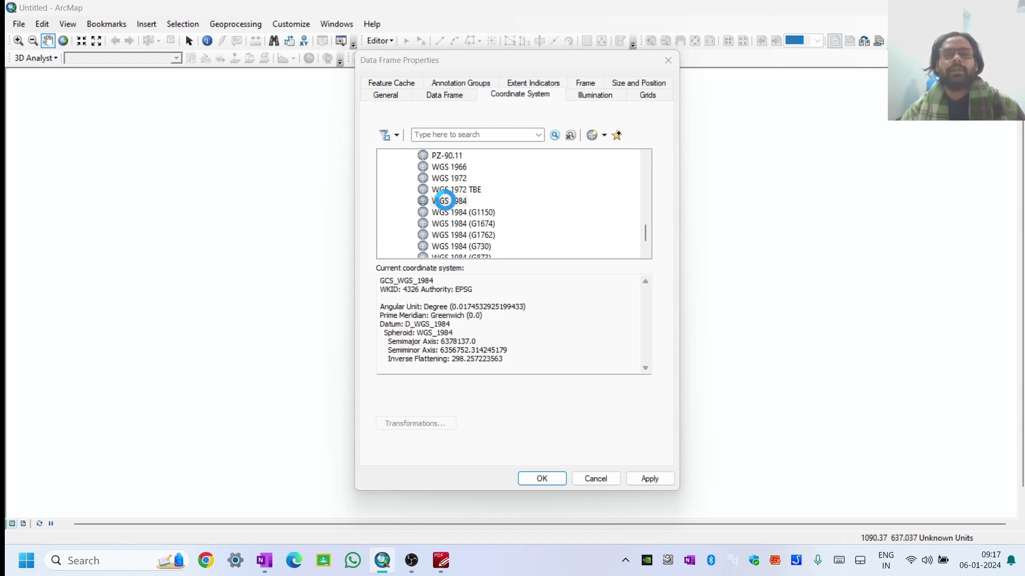
double_click(449, 206)
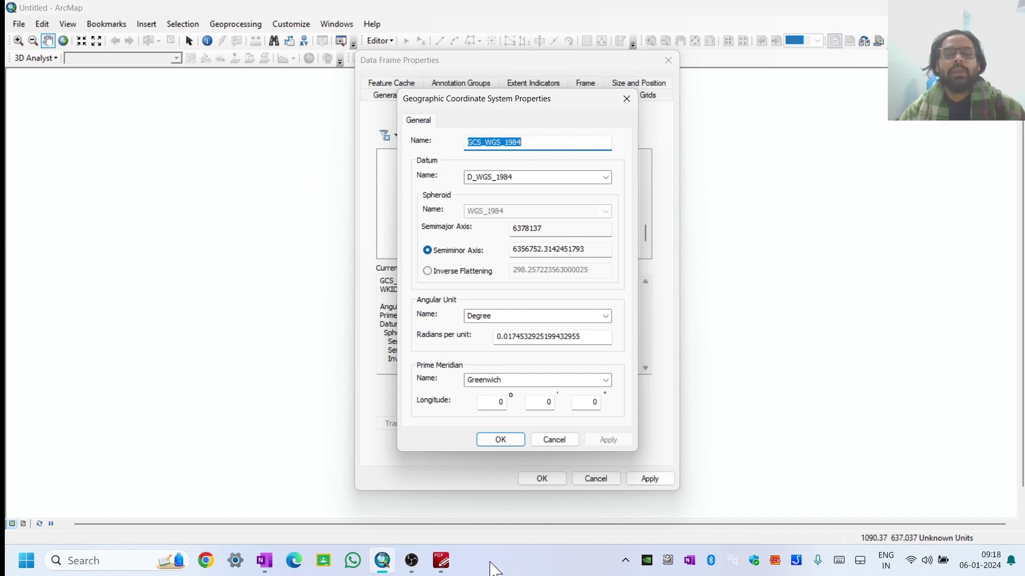
- Switch to the Lec-05 notes in PDF-XChange Editor and review the "How to check CS" flowchart through to the Data frame Properties section
click(440, 560)
scroll(432, 319, down, 1)
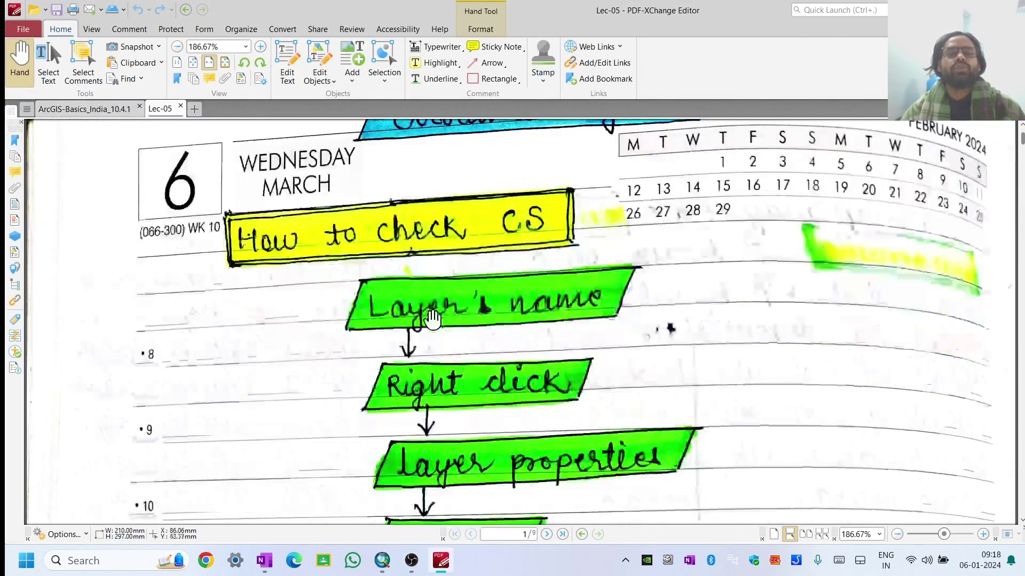
scroll(432, 318, down, 2)
scroll(440, 324, up, 1)
scroll(440, 324, down, 1)
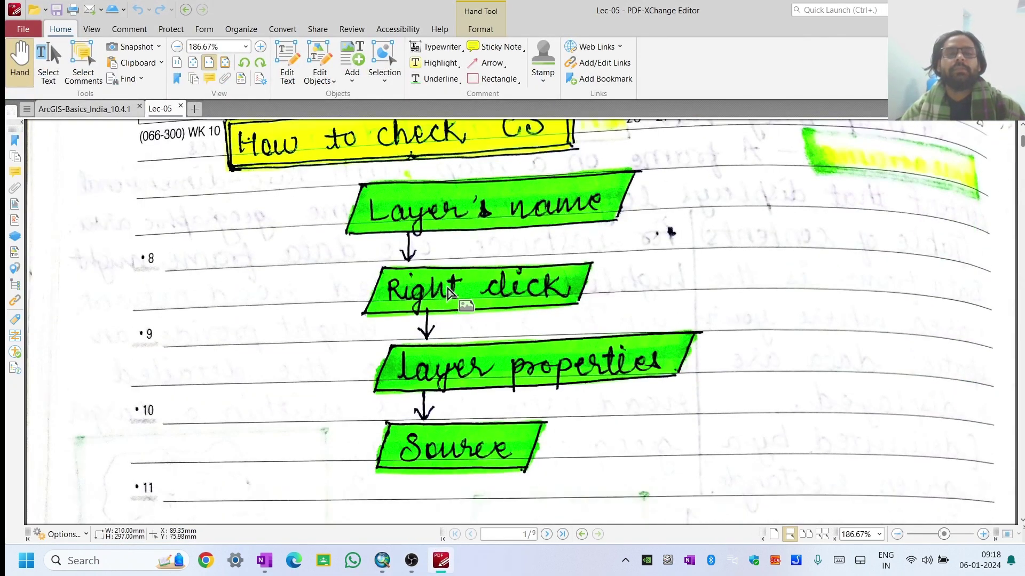
scroll(440, 299, up, 2)
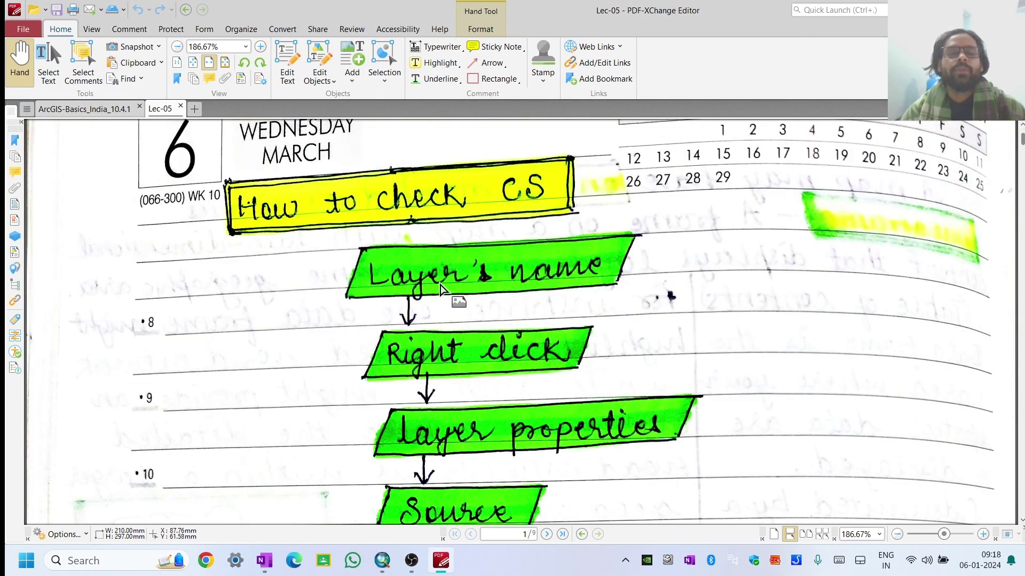
scroll(441, 289, down, 5)
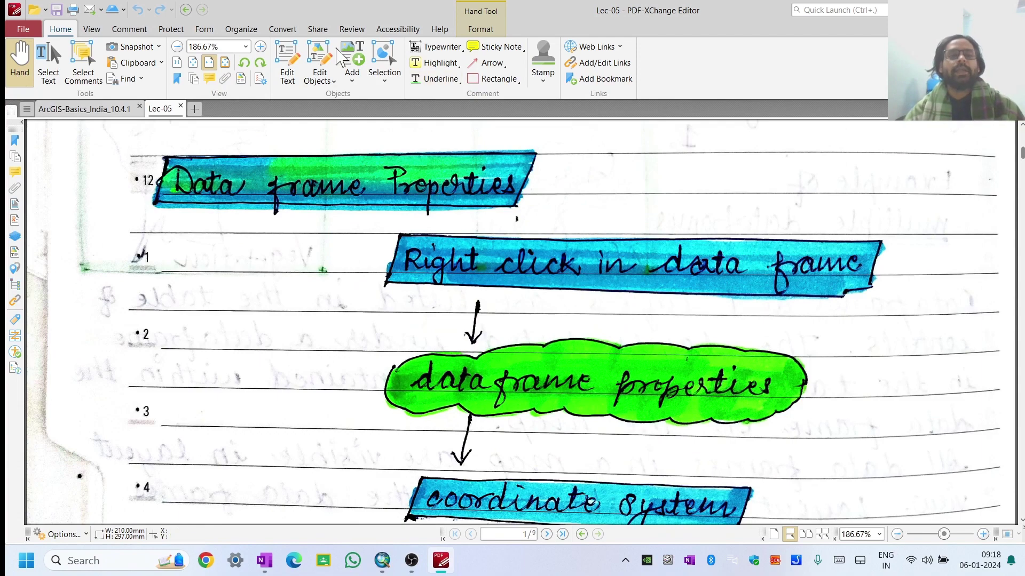
- Draw a red Pencil box around the "Data frame Properties" heading in the notes
click(137, 31)
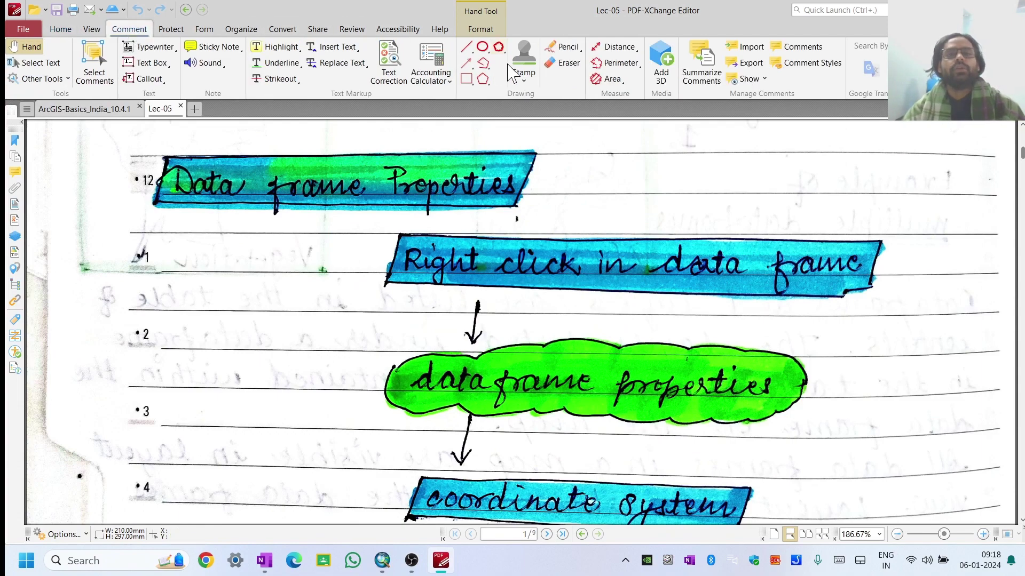
click(564, 47)
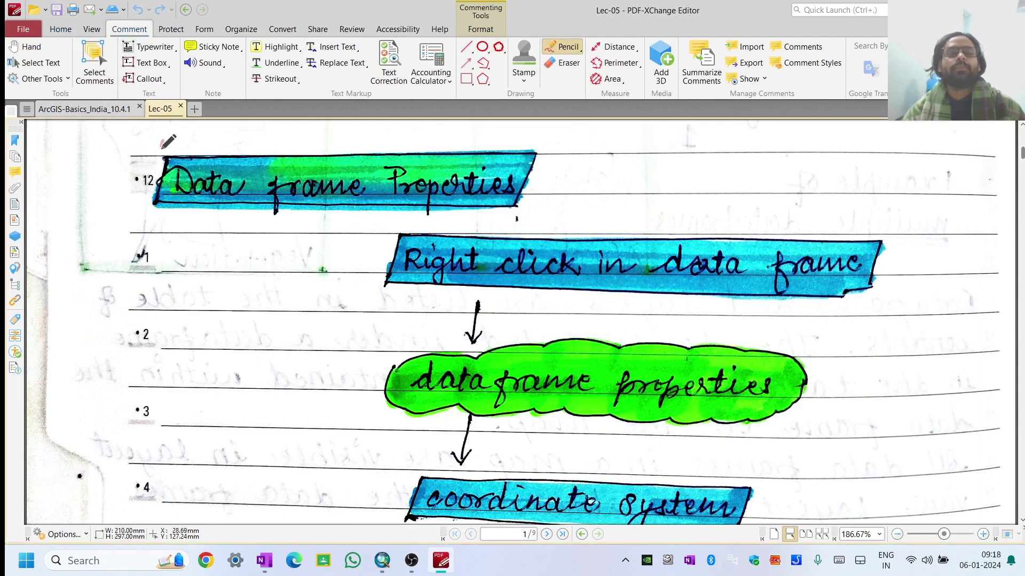
mouse_move(162, 142)
mouse_down()
mouse_move(154, 209)
mouse_move(539, 211)
mouse_move(555, 148)
mouse_move(156, 140)
mouse_up()
scroll(152, 213, up, 1)
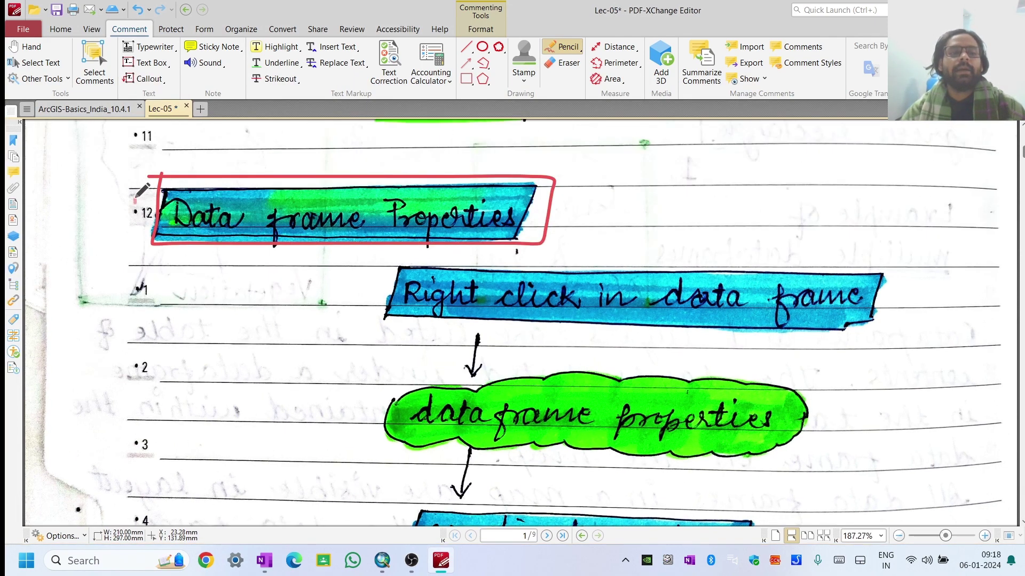
- Circle the words "Data frame" and "Properties" separately in the heading, and sketch an arc above linking the two circles
mouse_move(135, 199)
mouse_down()
mouse_move(243, 144)
mouse_move(319, 144)
mouse_move(360, 158)
mouse_move(383, 216)
mouse_move(375, 256)
mouse_move(320, 272)
mouse_move(198, 268)
mouse_move(137, 232)
mouse_move(128, 196)
mouse_move(159, 169)
mouse_move(230, 154)
mouse_move(364, 163)
mouse_move(376, 196)
mouse_move(370, 247)
mouse_move(258, 274)
mouse_move(159, 241)
mouse_move(143, 215)
mouse_move(165, 167)
mouse_move(245, 148)
mouse_move(330, 151)
mouse_move(374, 172)
mouse_move(387, 215)
mouse_move(372, 266)
mouse_move(294, 282)
mouse_move(194, 268)
mouse_move(152, 229)
mouse_move(143, 193)
mouse_move(168, 162)
mouse_move(272, 145)
mouse_move(337, 144)
mouse_move(383, 175)
mouse_move(388, 223)
mouse_move(172, 239)
mouse_up()
mouse_move(145, 192)
mouse_down()
mouse_move(257, 136)
mouse_move(383, 180)
mouse_up()
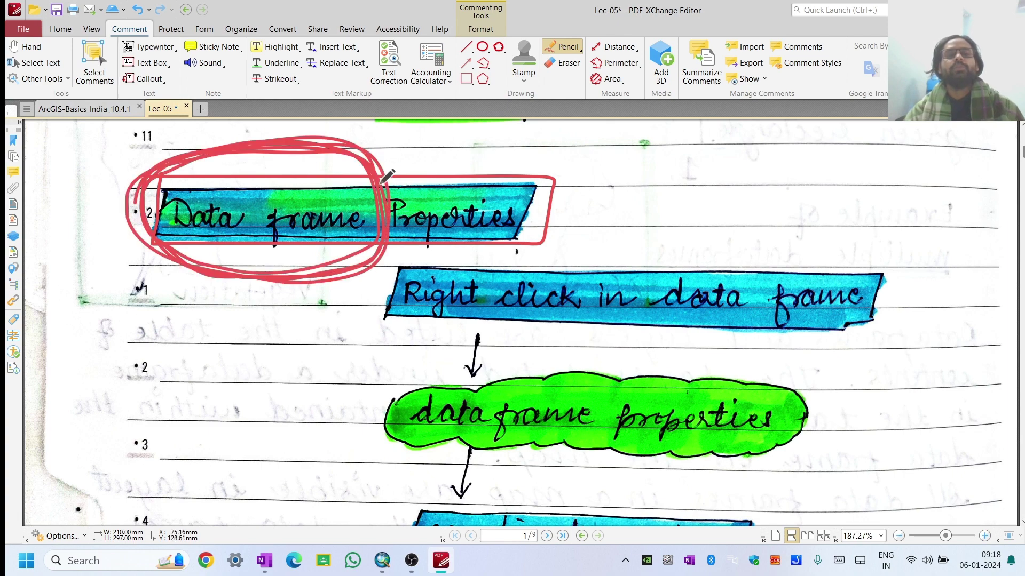
mouse_move(573, 170)
mouse_down()
mouse_move(547, 146)
mouse_move(454, 137)
mouse_move(394, 154)
mouse_move(360, 209)
mouse_move(372, 233)
mouse_move(434, 252)
mouse_move(533, 256)
mouse_move(585, 227)
mouse_move(591, 179)
mouse_move(566, 145)
mouse_move(415, 129)
mouse_move(364, 163)
mouse_move(359, 226)
mouse_move(394, 246)
mouse_move(455, 254)
mouse_move(541, 249)
mouse_move(585, 183)
mouse_move(571, 144)
mouse_move(491, 124)
mouse_move(425, 131)
mouse_move(379, 166)
mouse_move(370, 206)
mouse_move(386, 242)
mouse_move(527, 251)
mouse_move(571, 219)
mouse_move(574, 164)
mouse_move(538, 139)
mouse_move(481, 121)
mouse_move(424, 126)
mouse_move(372, 149)
mouse_move(352, 180)
mouse_move(361, 226)
mouse_move(411, 250)
mouse_move(491, 260)
mouse_move(571, 237)
mouse_move(583, 173)
mouse_move(559, 145)
mouse_move(487, 130)
mouse_move(381, 146)
mouse_move(361, 178)
mouse_move(371, 220)
mouse_move(398, 237)
mouse_move(479, 255)
mouse_move(547, 227)
mouse_move(548, 174)
mouse_move(502, 137)
mouse_move(464, 123)
mouse_up()
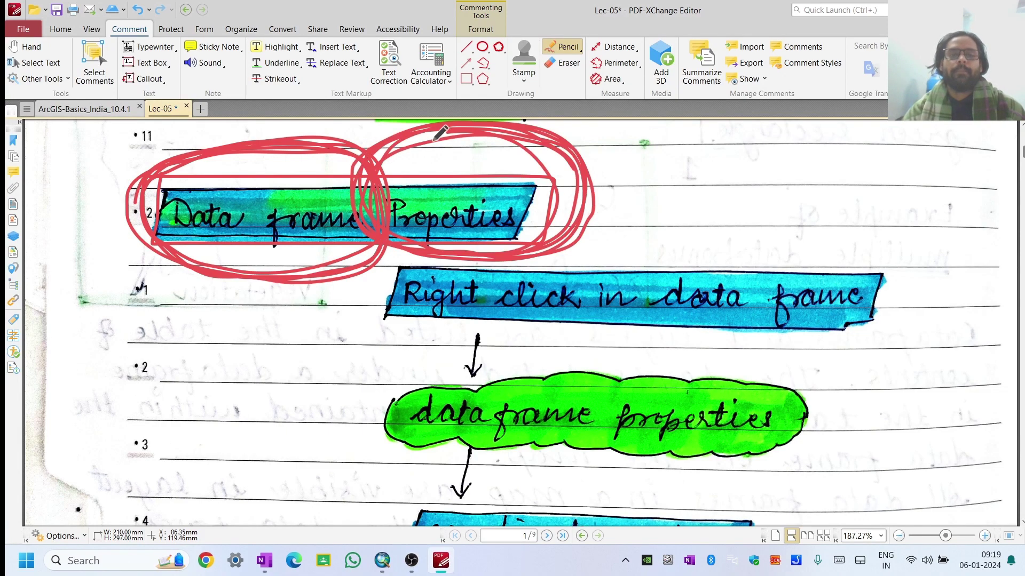
scroll(397, 200, down, 1)
scroll(299, 283, up, 2)
mouse_move(229, 191)
mouse_down()
mouse_move(236, 159)
mouse_move(284, 130)
mouse_move(373, 151)
mouse_move(396, 183)
mouse_move(407, 161)
mouse_up()
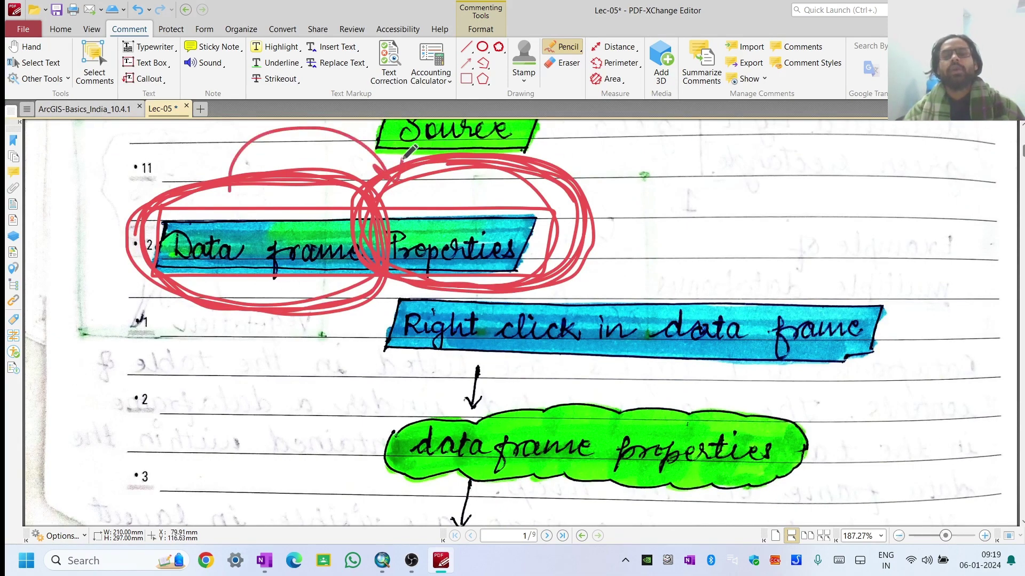
- Box the "Right click in data frame" line in the flowchart and underline it with several strokes
scroll(427, 269, down, 2)
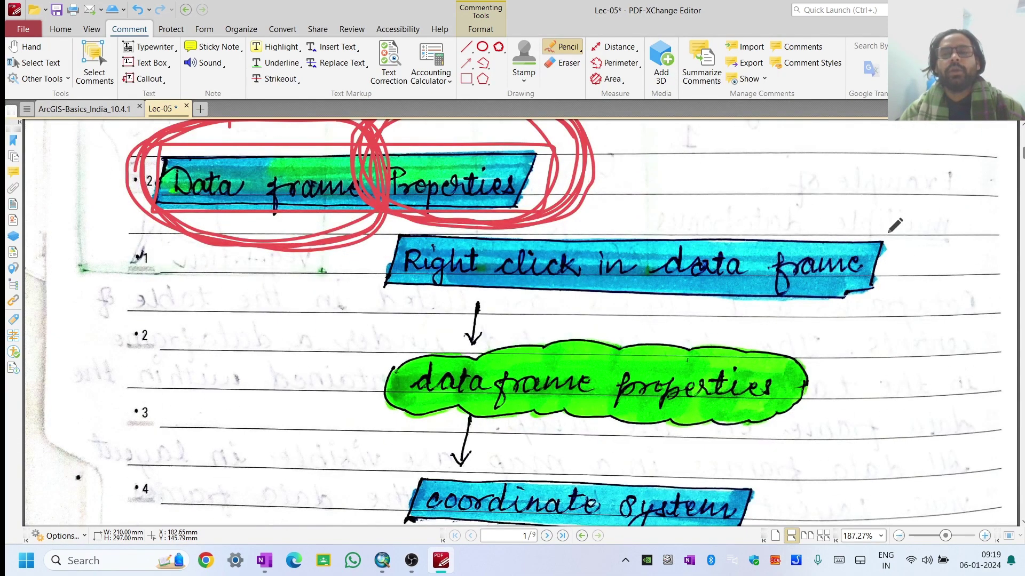
mouse_move(889, 233)
mouse_down()
mouse_move(417, 230)
mouse_move(391, 250)
mouse_move(386, 287)
mouse_move(846, 308)
mouse_move(875, 270)
mouse_move(874, 236)
mouse_move(377, 226)
mouse_move(371, 275)
mouse_move(878, 301)
mouse_move(883, 233)
mouse_up()
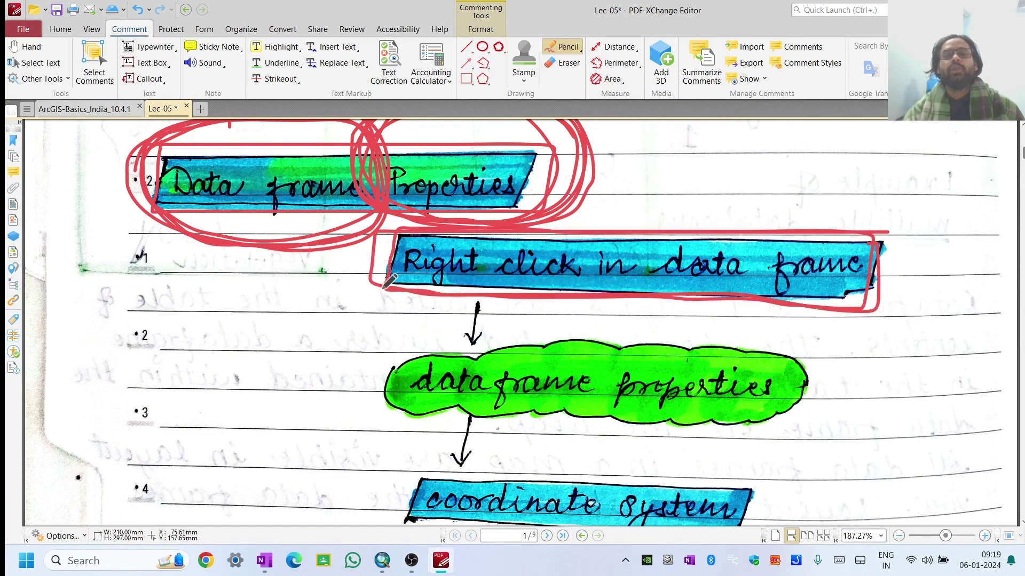
drag(398, 275, 564, 273)
drag(721, 280, 873, 279)
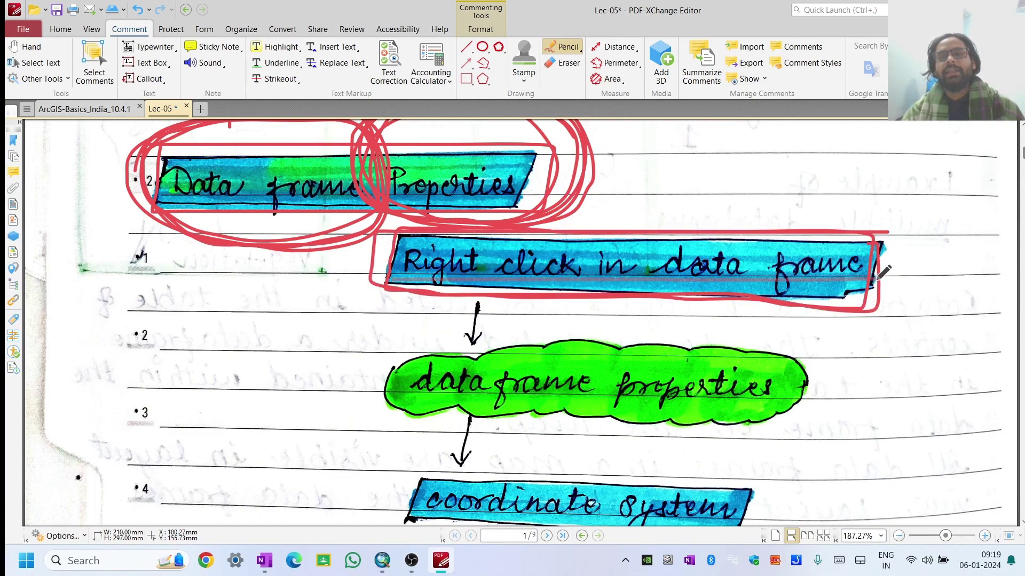
drag(806, 272, 361, 266)
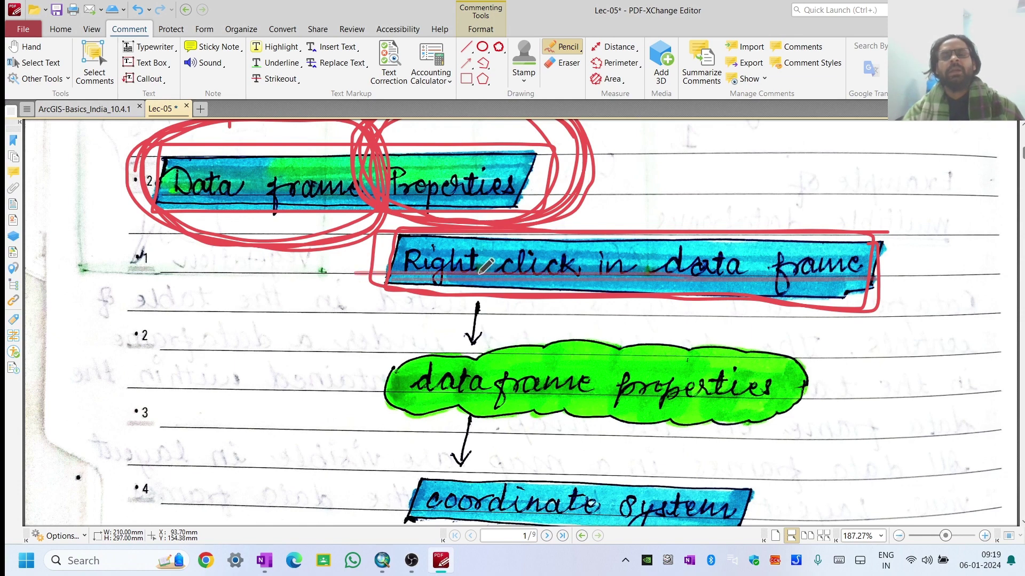
drag(486, 266, 839, 265)
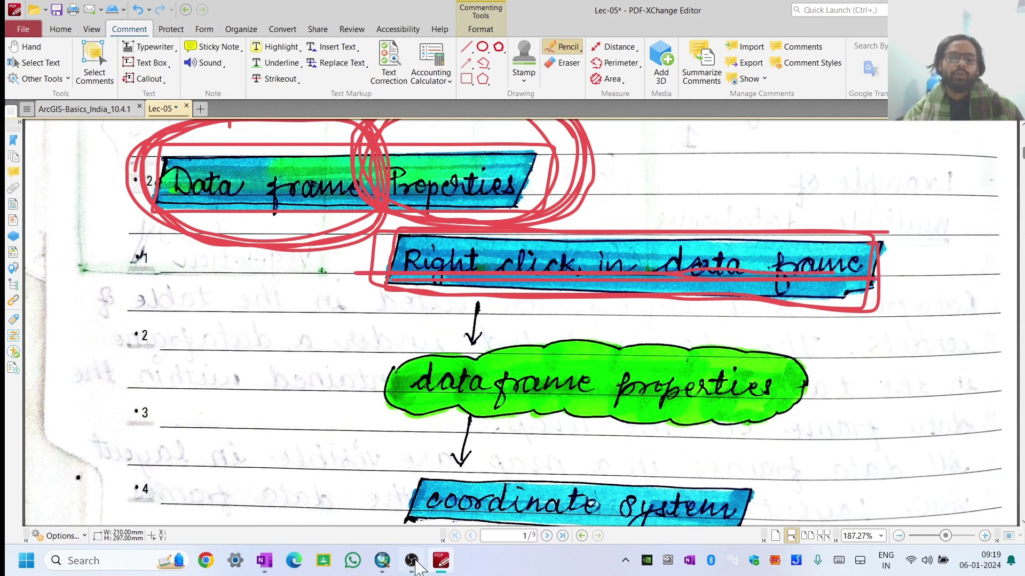
- Switch to ArcMap, close the open coordinate system properties, and reopen the data frame properties from the empty map area
click(446, 536)
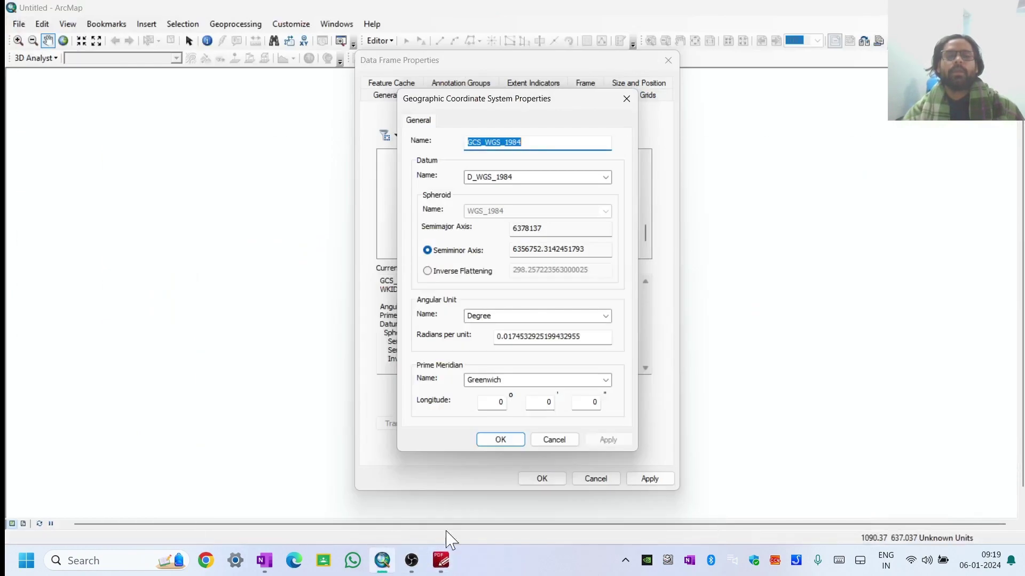
click(627, 98)
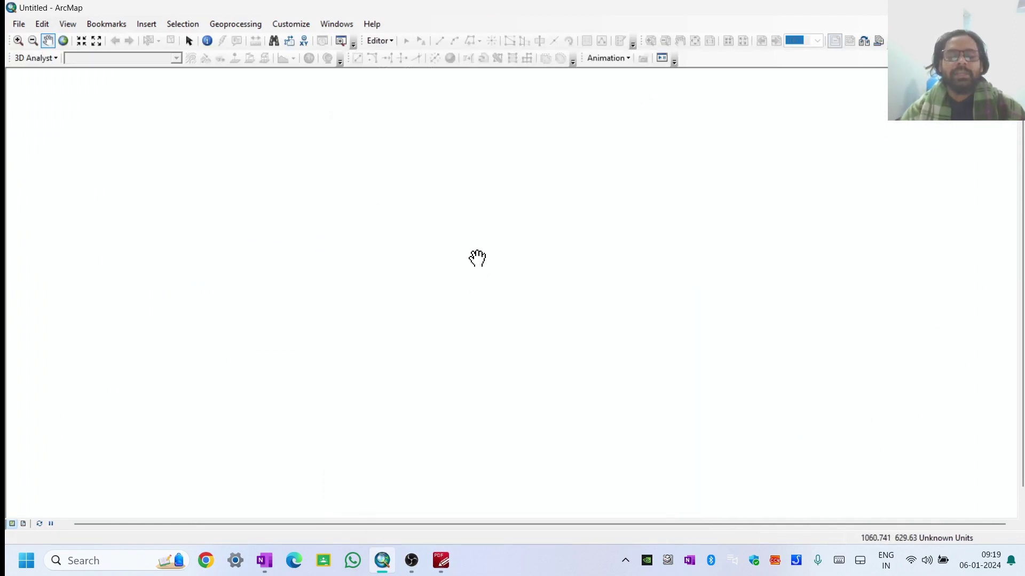
right_click(477, 258)
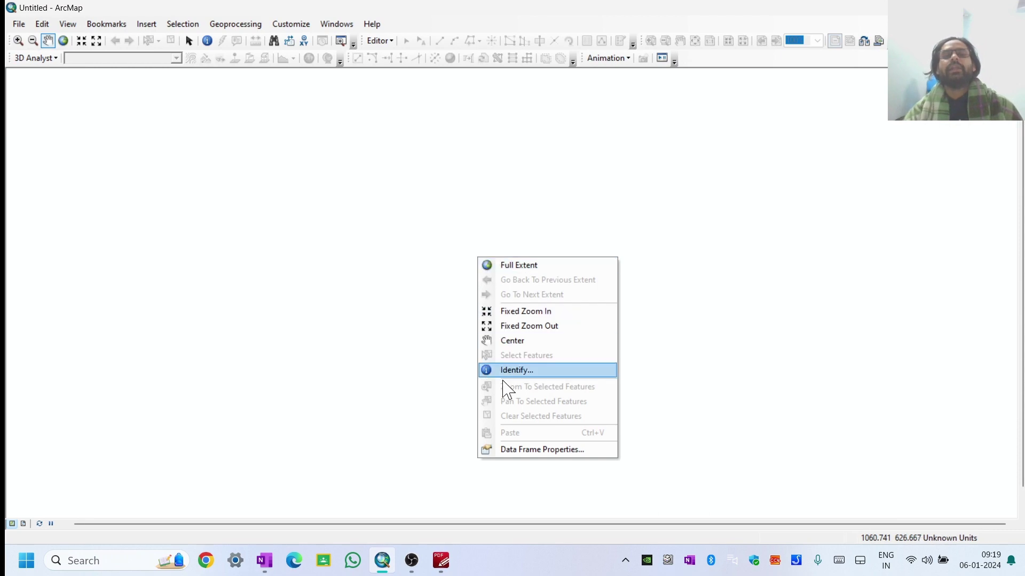
click(511, 451)
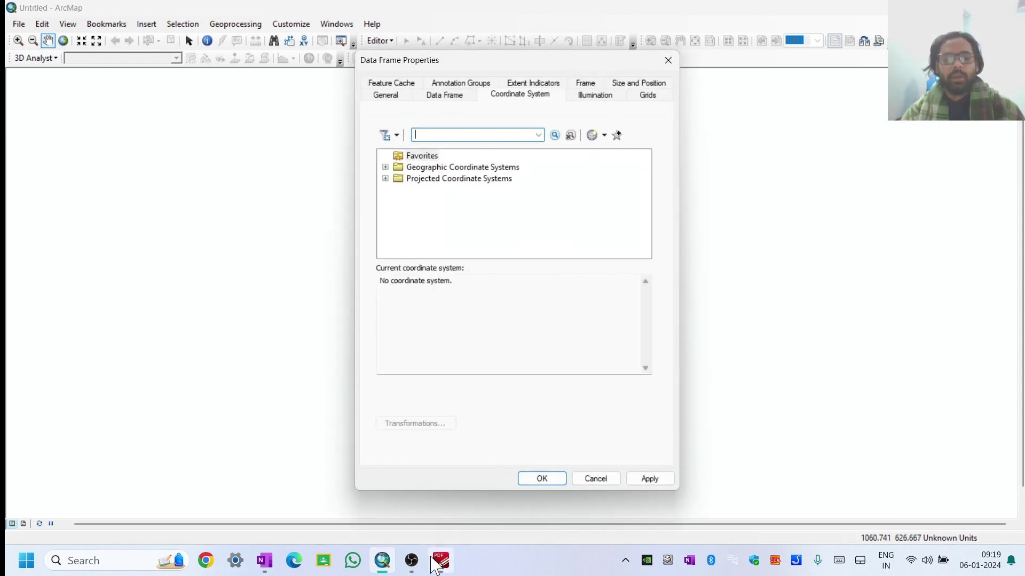
- Return to the Lec-05 notes, box the "data frame properties" item, and draw an arrow from it down to "coordinate system"
click(441, 560)
scroll(492, 296, down, 1)
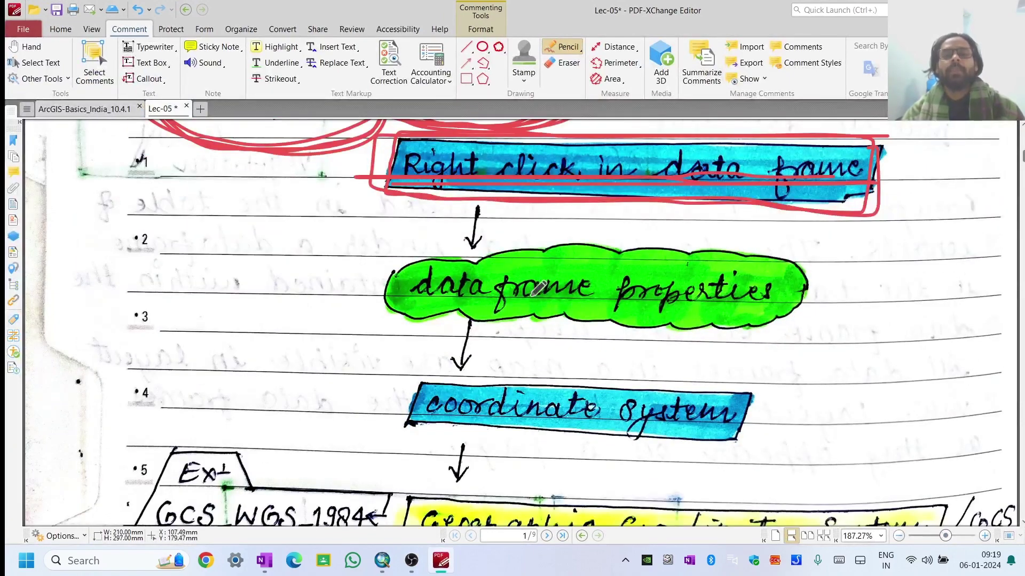
drag(368, 228, 362, 331)
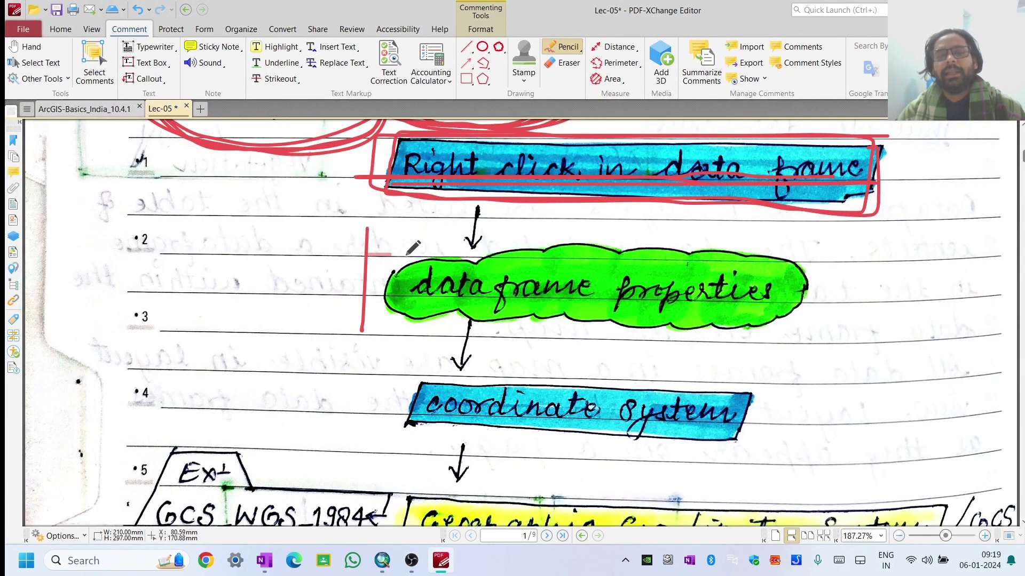
mouse_move(408, 254)
mouse_down()
mouse_move(804, 247)
mouse_move(805, 323)
mouse_move(342, 329)
mouse_move(341, 257)
mouse_move(361, 252)
mouse_move(797, 251)
mouse_move(790, 327)
mouse_move(351, 326)
mouse_move(334, 251)
mouse_move(801, 256)
mouse_move(804, 314)
mouse_move(392, 325)
mouse_up()
scroll(502, 227, down, 2)
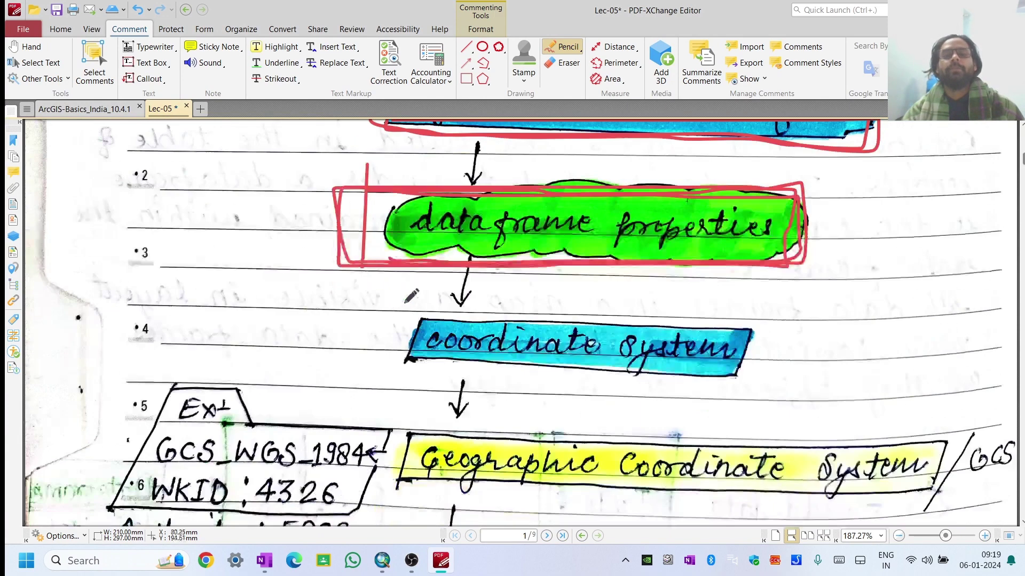
mouse_move(465, 218)
mouse_down()
mouse_move(465, 253)
mouse_move(453, 237)
mouse_move(486, 232)
mouse_move(461, 262)
mouse_move(435, 212)
mouse_move(461, 218)
mouse_up()
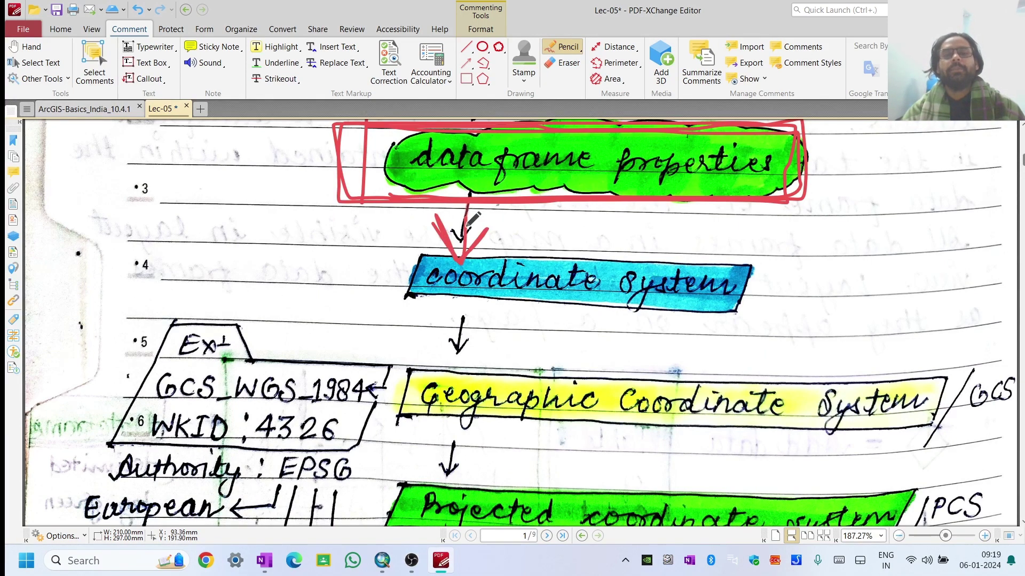
- Look at the coordinate system folders in ArcMap's data frame properties and return to the Lec-05 notes
click(441, 561)
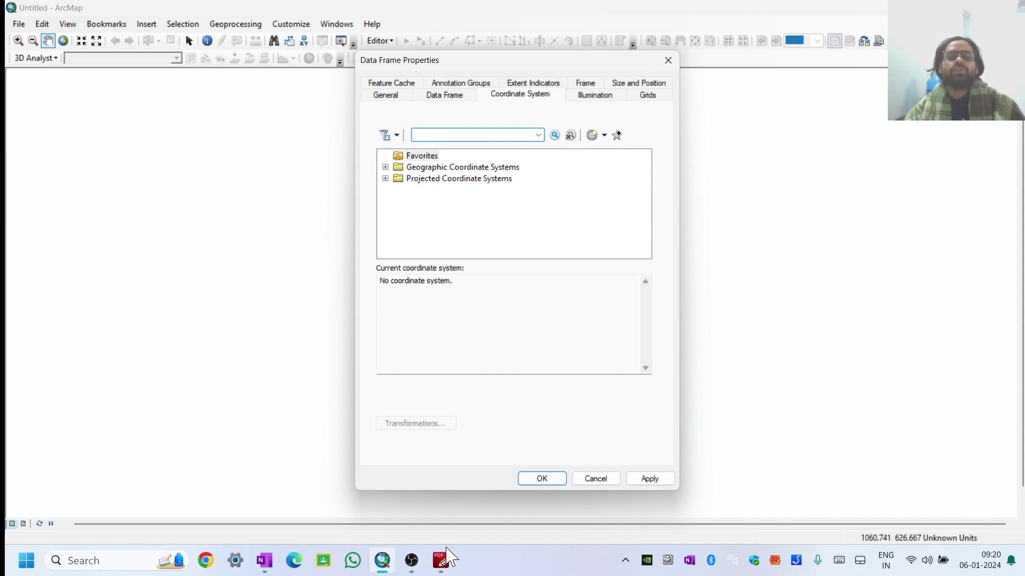
click(441, 560)
scroll(491, 307, down, 2)
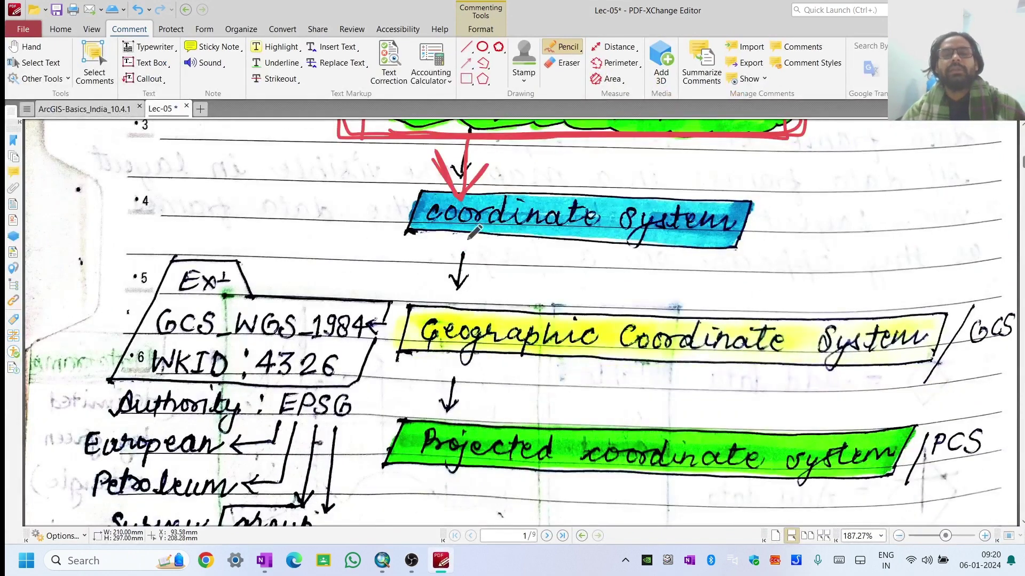
- Draw an arrow from "coordinate system" down to "Geographic Coordinate System", and outline that line and its GCS abbreviation
drag(468, 239, 453, 312)
mouse_move(435, 270)
mouse_down()
mouse_move(462, 306)
mouse_move(475, 276)
mouse_move(455, 306)
mouse_move(417, 288)
mouse_move(548, 299)
mouse_move(936, 294)
mouse_up()
scroll(526, 350, down, 1)
mouse_move(994, 236)
mouse_down()
mouse_move(966, 250)
mouse_move(969, 274)
mouse_move(996, 296)
mouse_move(1014, 238)
mouse_move(941, 232)
mouse_move(449, 239)
mouse_move(420, 228)
mouse_move(401, 244)
mouse_move(399, 272)
mouse_move(439, 296)
mouse_move(727, 307)
mouse_move(985, 296)
mouse_up()
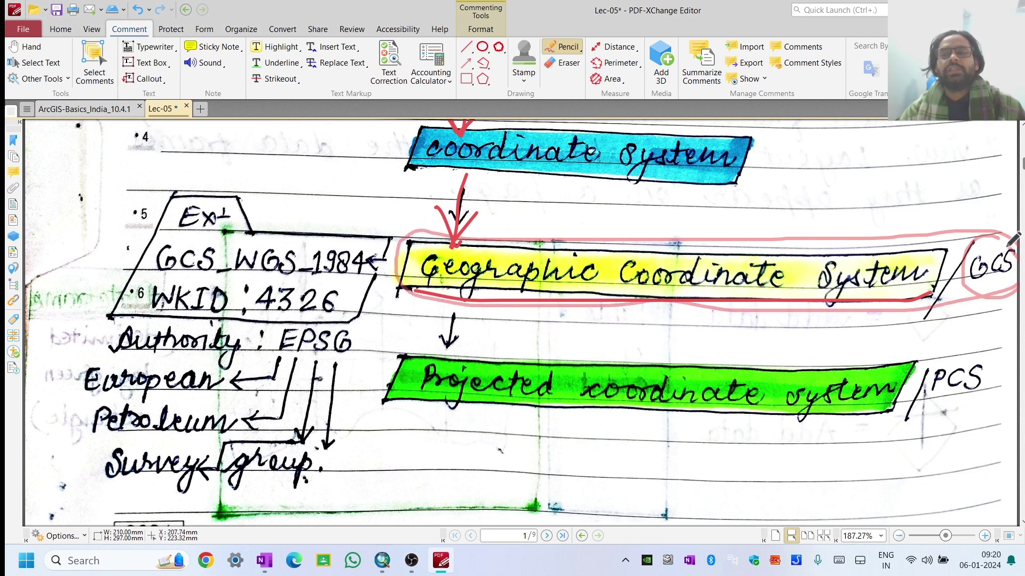
- Draw further large boxes enclosing both the "Geographic Coordinate System" line and its GCS abbreviation
mouse_move(1013, 239)
mouse_down()
mouse_move(393, 239)
mouse_move(404, 303)
mouse_move(435, 313)
mouse_move(1016, 308)
mouse_up()
mouse_move(1016, 234)
mouse_down()
mouse_move(413, 235)
mouse_move(397, 293)
mouse_move(998, 291)
mouse_move(999, 240)
mouse_up()
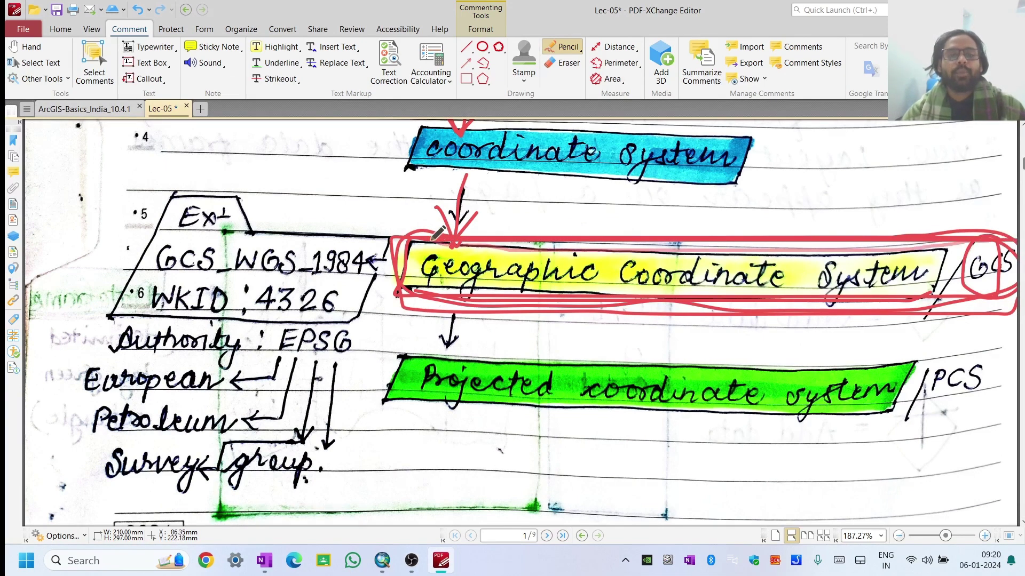
mouse_move(400, 233)
mouse_down()
mouse_move(392, 300)
mouse_move(685, 311)
mouse_move(997, 292)
mouse_up()
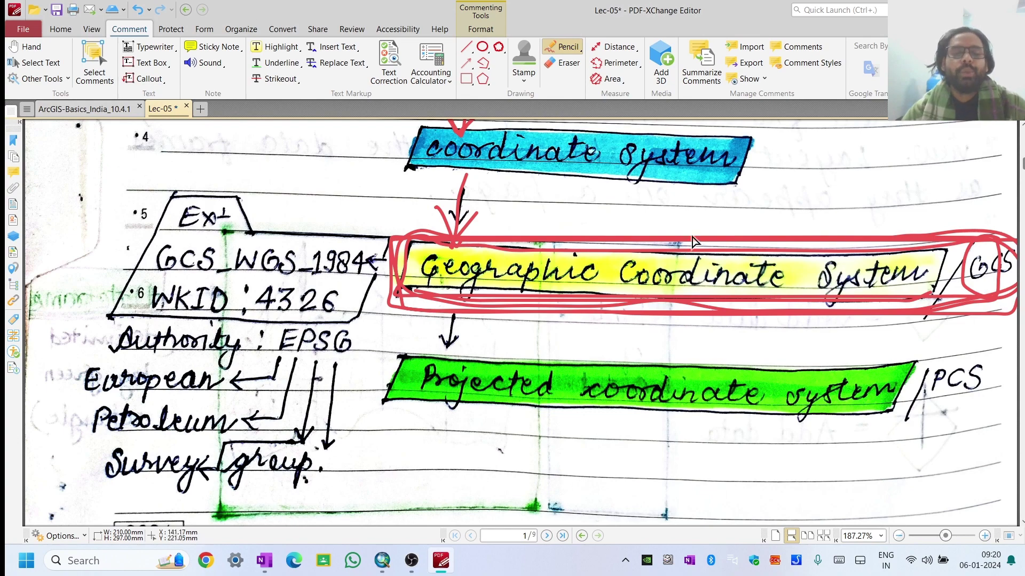
scroll(458, 279, up, 5)
scroll(422, 256, down, 5)
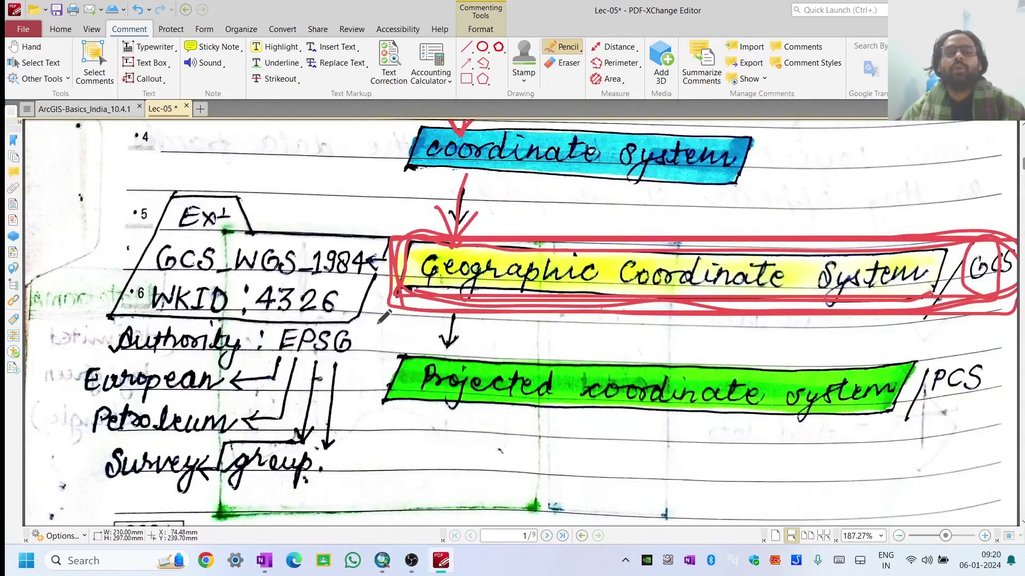
- Add a tick mark beneath the boxed "Geographic Coordinate System" line and an arrow pointing down to its word "System"
mouse_move(380, 320)
mouse_down()
mouse_move(487, 282)
mouse_move(380, 325)
mouse_move(457, 316)
mouse_up()
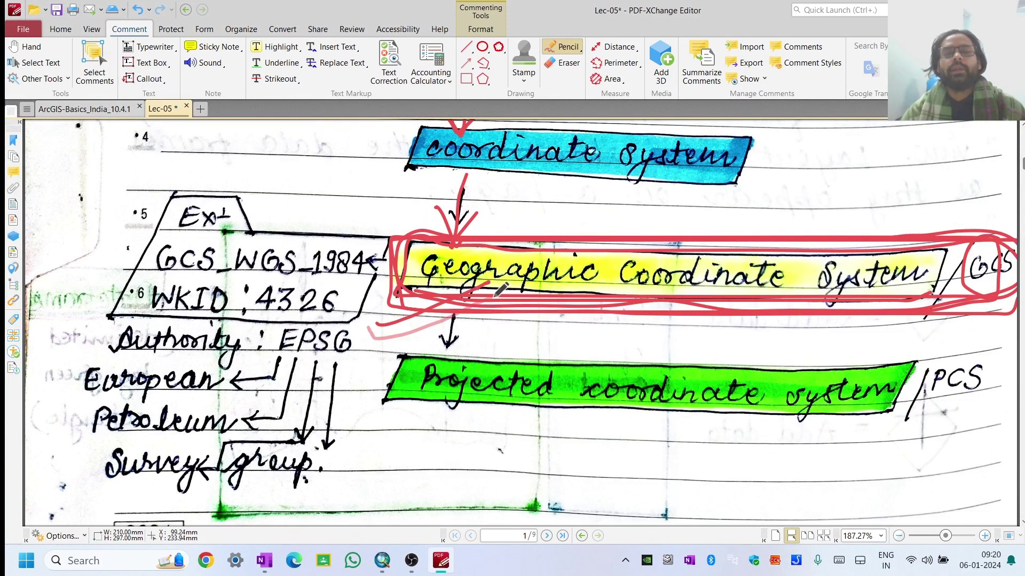
drag(899, 165, 843, 262)
drag(842, 193, 843, 261)
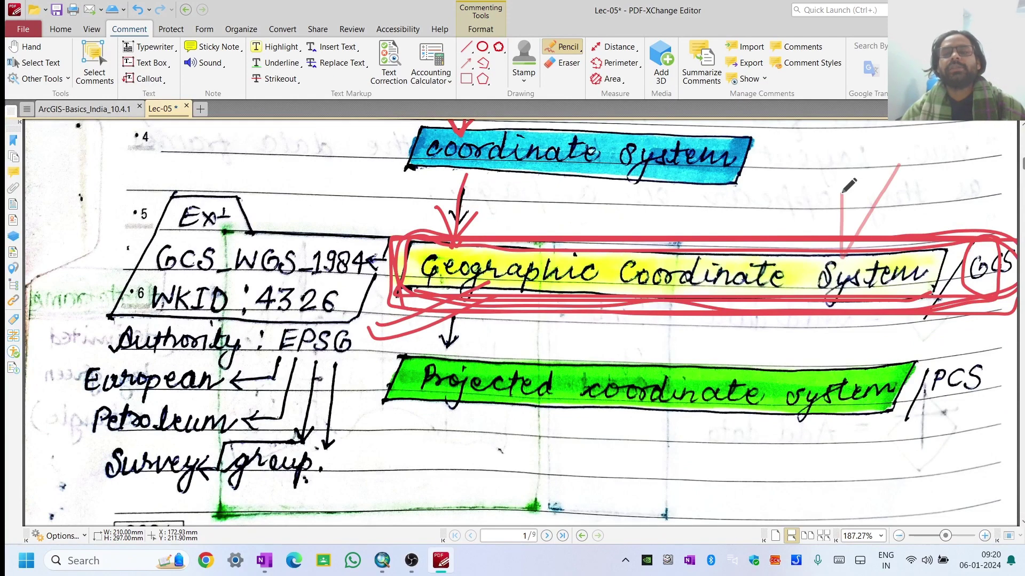
drag(917, 216, 846, 256)
scroll(602, 340, up, 5)
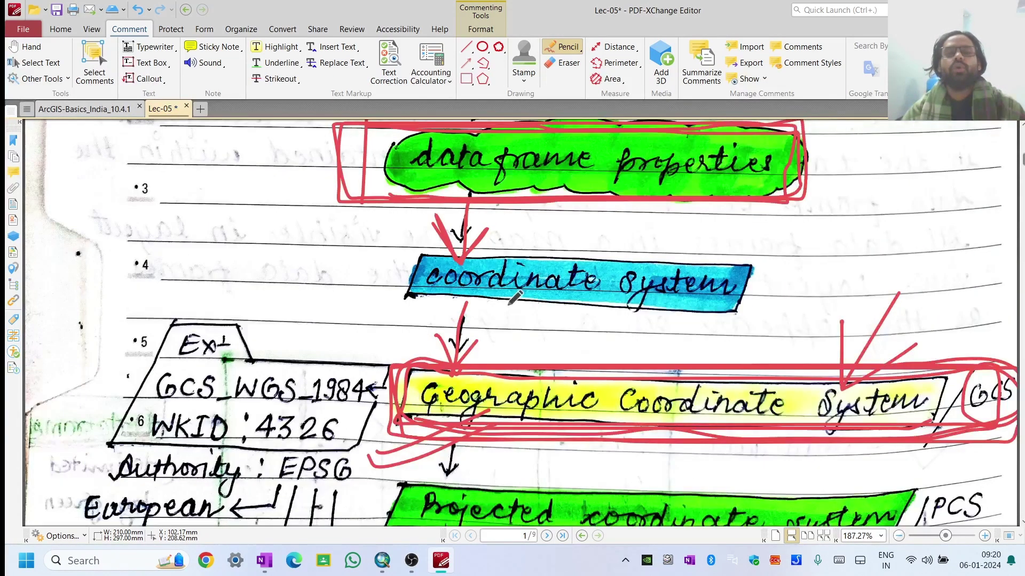
- Draw arrows pointing to "Right click in data frame", "data frame properties" and "coordinate system" in the notes
scroll(433, 245, up, 1)
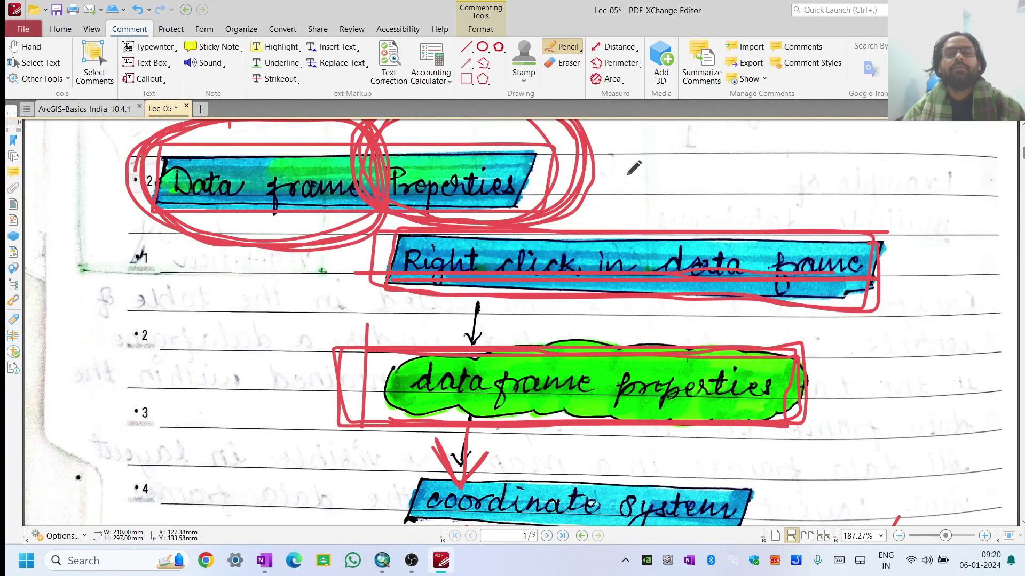
scroll(611, 189, down, 1)
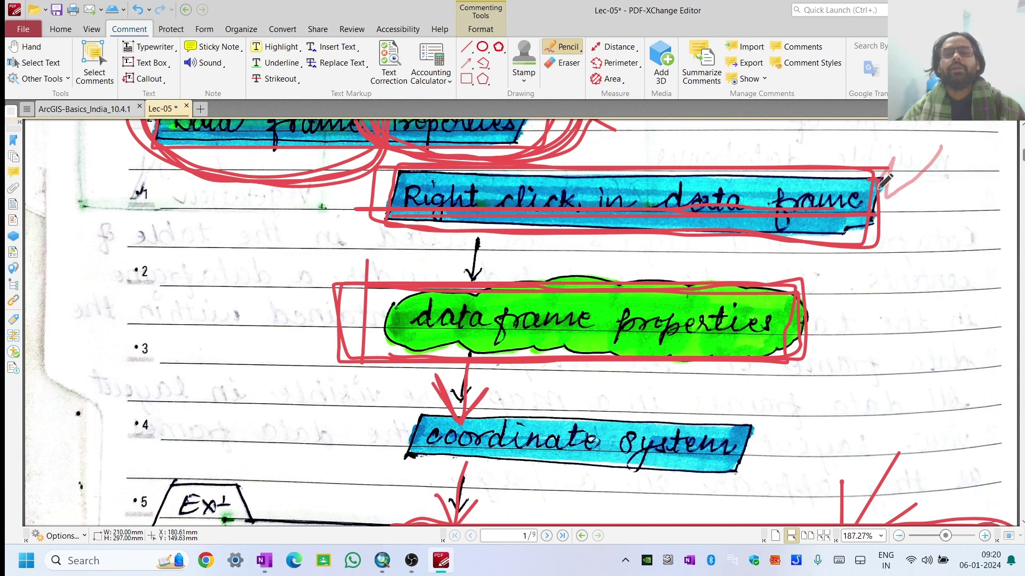
scroll(888, 176, down, 3)
mouse_move(906, 179)
mouse_down()
mouse_move(822, 218)
mouse_move(826, 192)
mouse_move(807, 221)
mouse_up()
mouse_move(824, 195)
mouse_down()
mouse_move(806, 225)
mouse_move(832, 231)
mouse_move(737, 277)
mouse_up()
scroll(848, 232, down, 1)
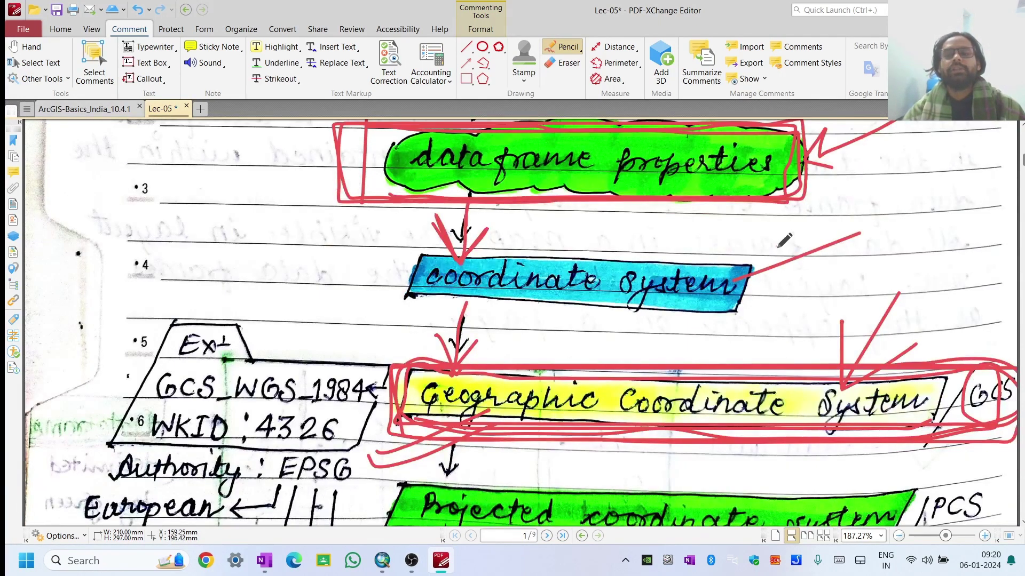
mouse_move(776, 247)
mouse_down()
mouse_move(734, 279)
mouse_move(760, 286)
mouse_up()
- Switch to ArcMap and expand the Geographic Coordinate Systems folder in the data frame's coordinate system list
click(441, 561)
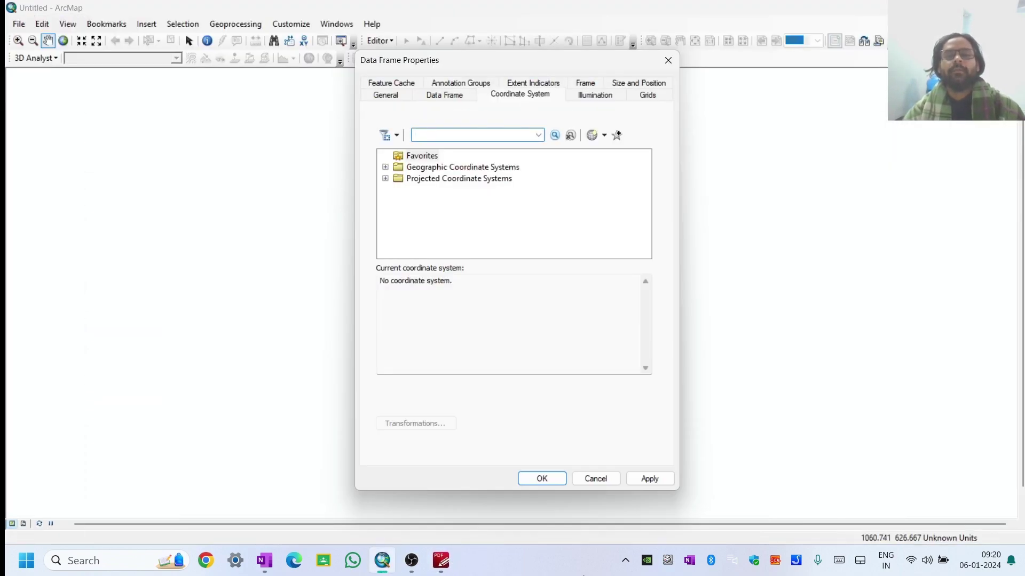
click(441, 560)
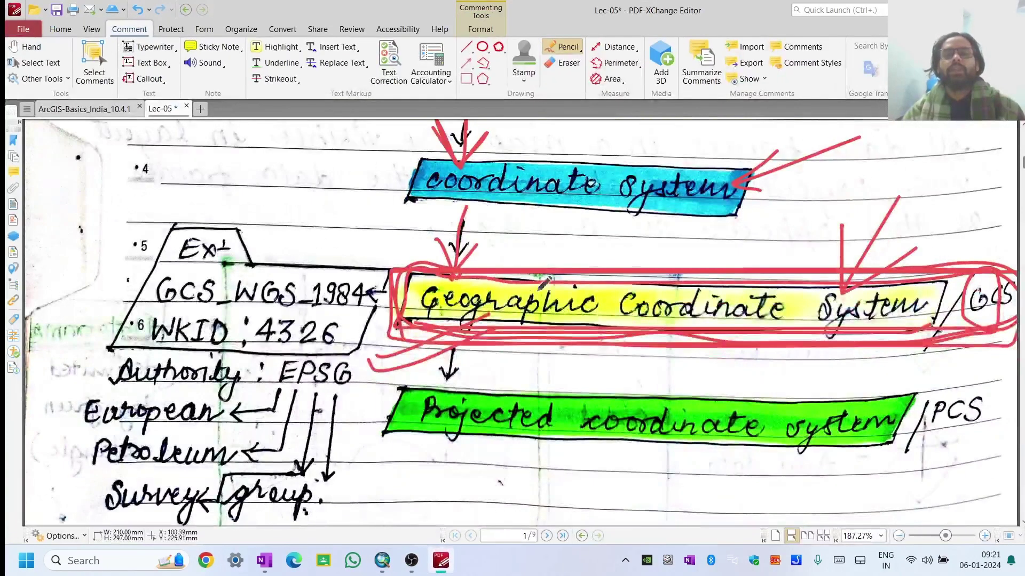
click(441, 560)
double_click(439, 168)
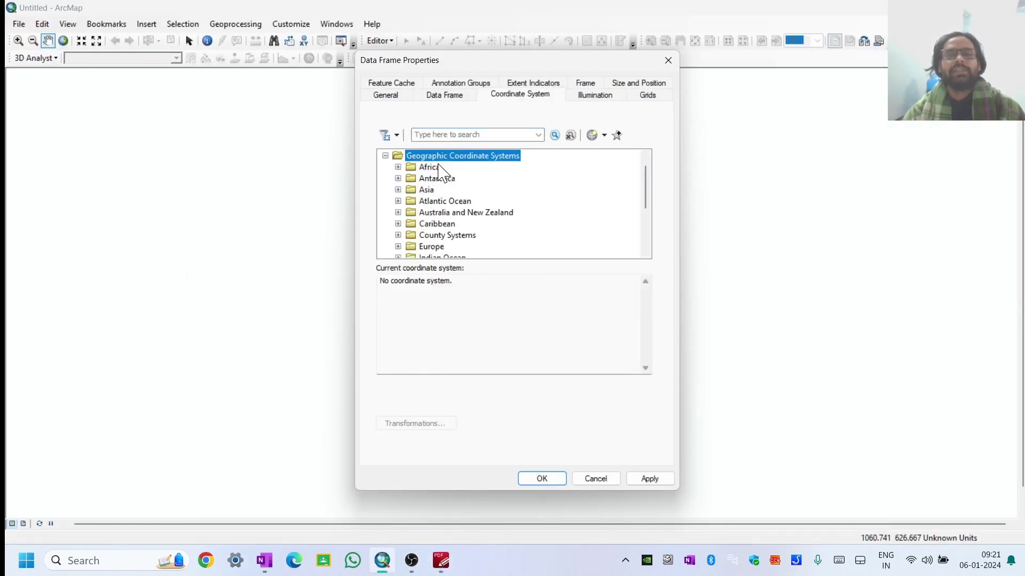
- Return to the Lec-05 notes and circle "GCS", "WGS" and "1984" separately in the example line
click(440, 561)
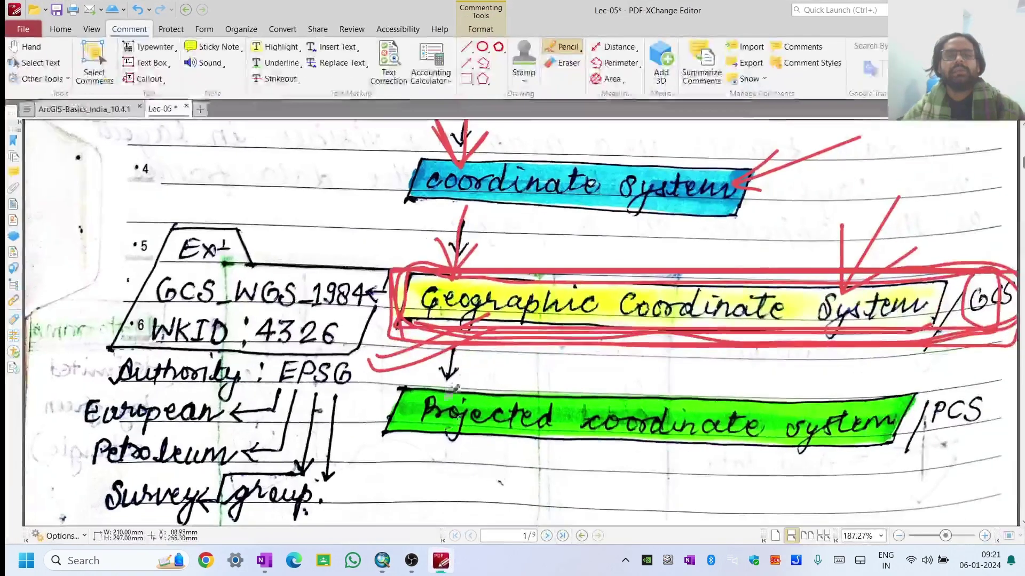
scroll(515, 310, down, 2)
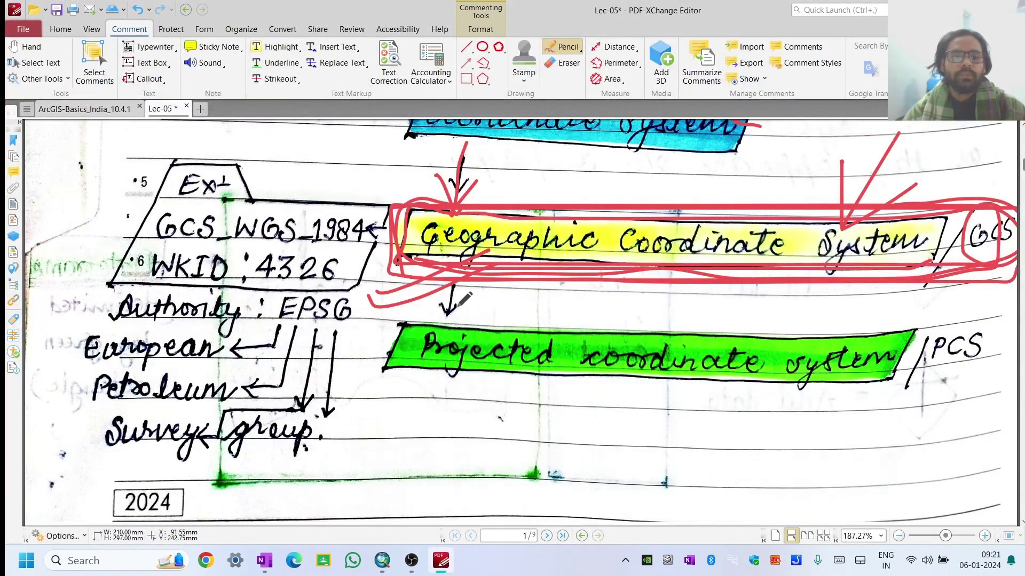
scroll(462, 300, up, 1)
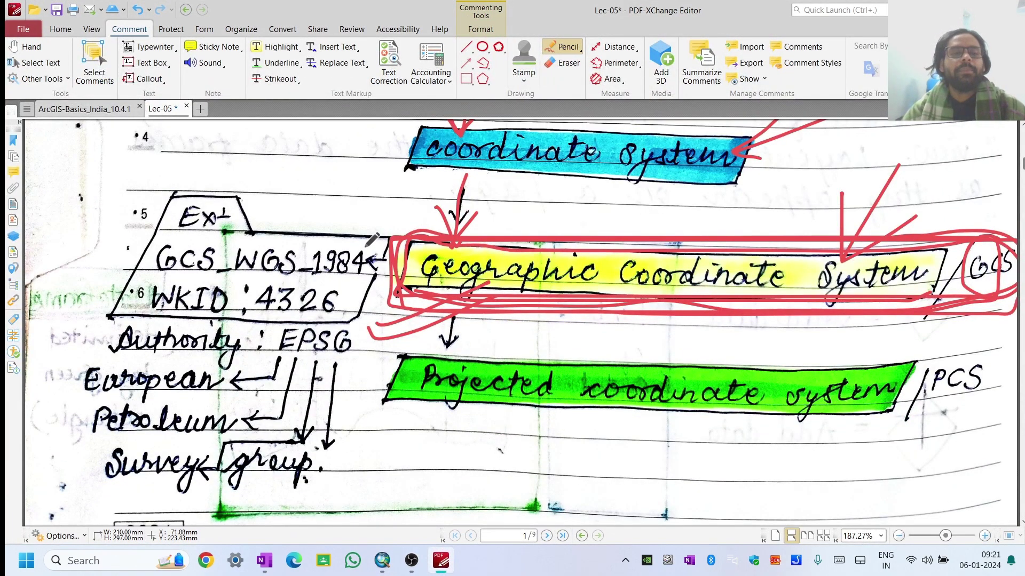
mouse_move(203, 246)
mouse_down()
mouse_move(163, 244)
mouse_move(154, 268)
mouse_move(173, 289)
mouse_move(224, 277)
mouse_move(220, 240)
mouse_up()
mouse_move(287, 251)
mouse_down()
mouse_move(265, 236)
mouse_move(242, 243)
mouse_move(232, 262)
mouse_move(287, 283)
mouse_move(291, 254)
mouse_up()
mouse_move(393, 251)
mouse_down()
mouse_move(311, 244)
mouse_move(304, 276)
mouse_move(393, 274)
mouse_move(373, 240)
mouse_up()
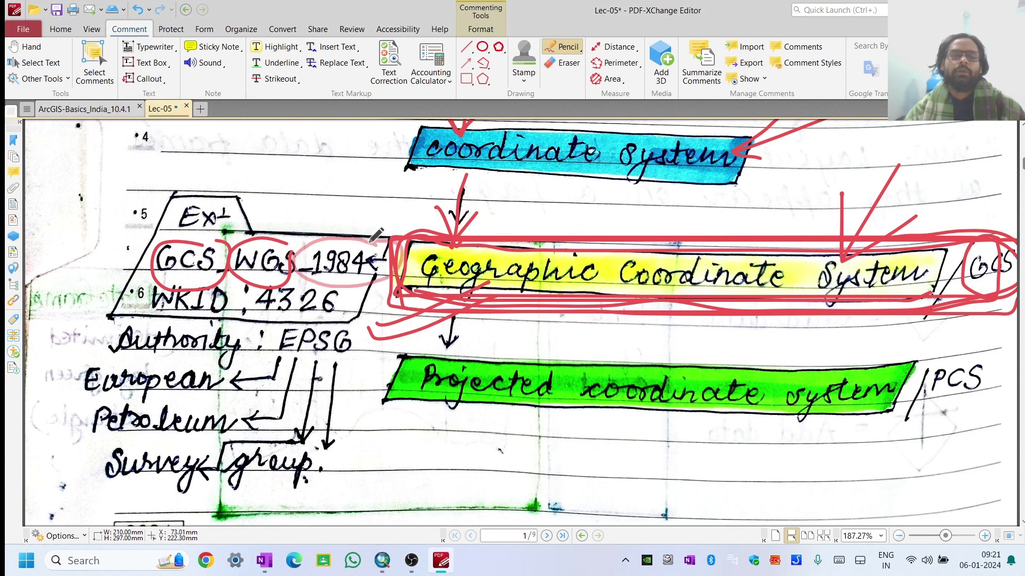
- In ArcMap, select WGS 1984 in the World folder of geographic coordinate systems and open its properties
click(440, 571)
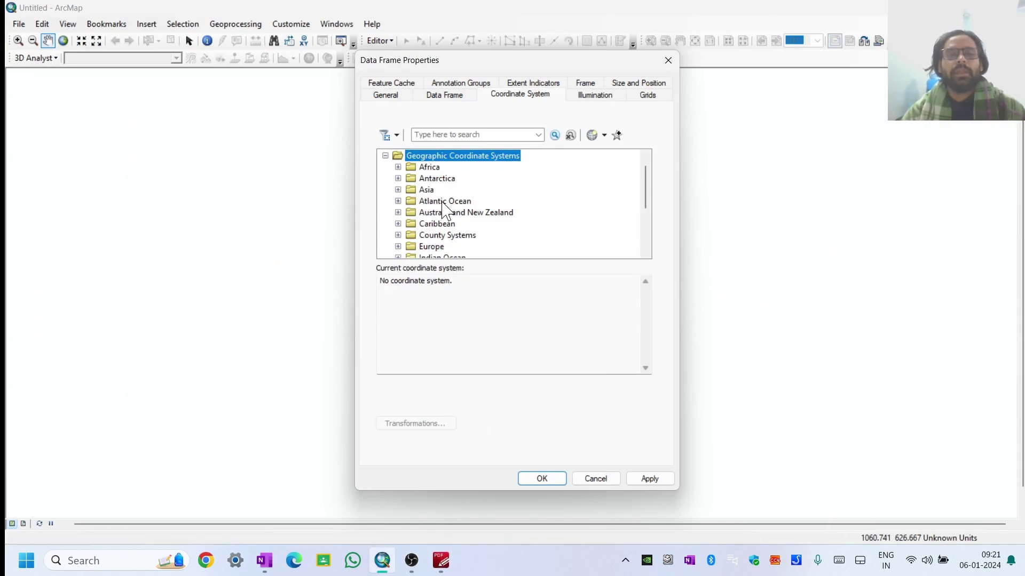
scroll(442, 209, down, 3)
double_click(428, 236)
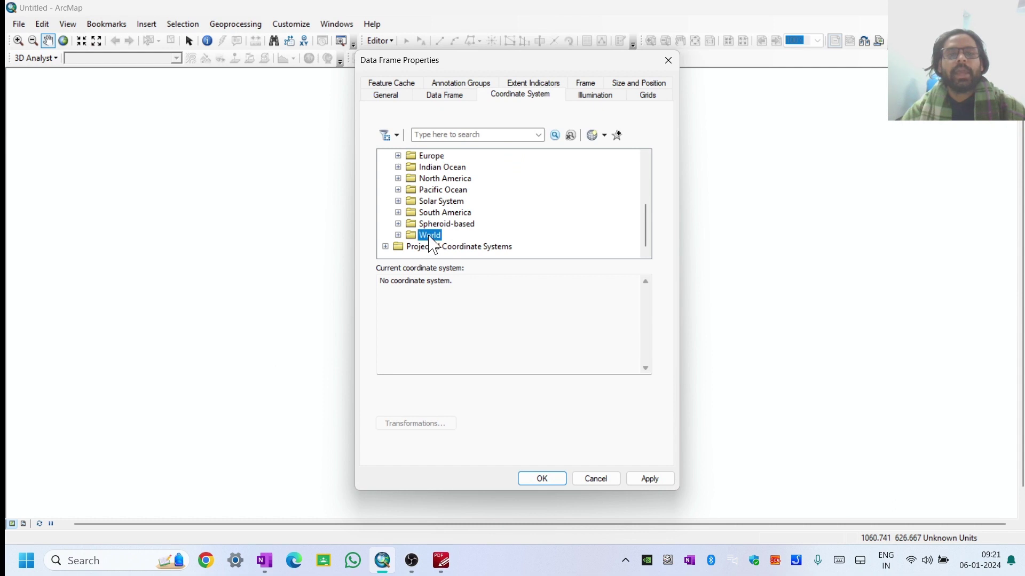
scroll(443, 227, down, 5)
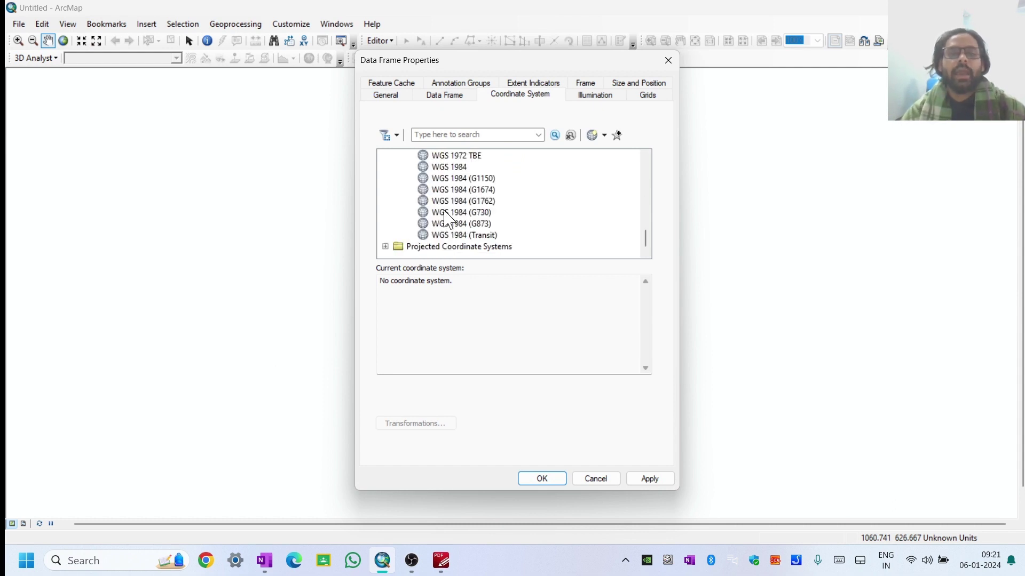
click(448, 167)
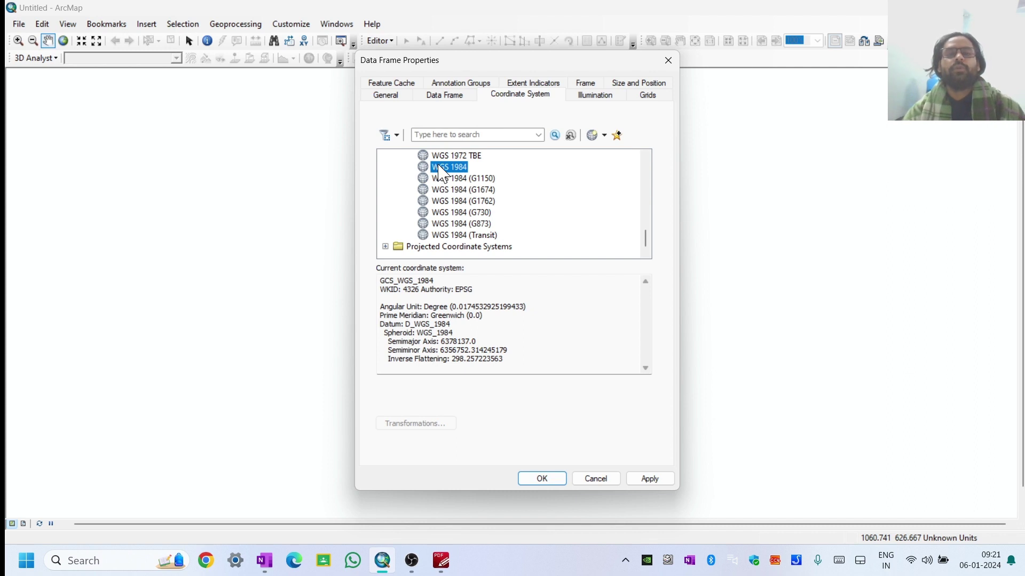
double_click(441, 168)
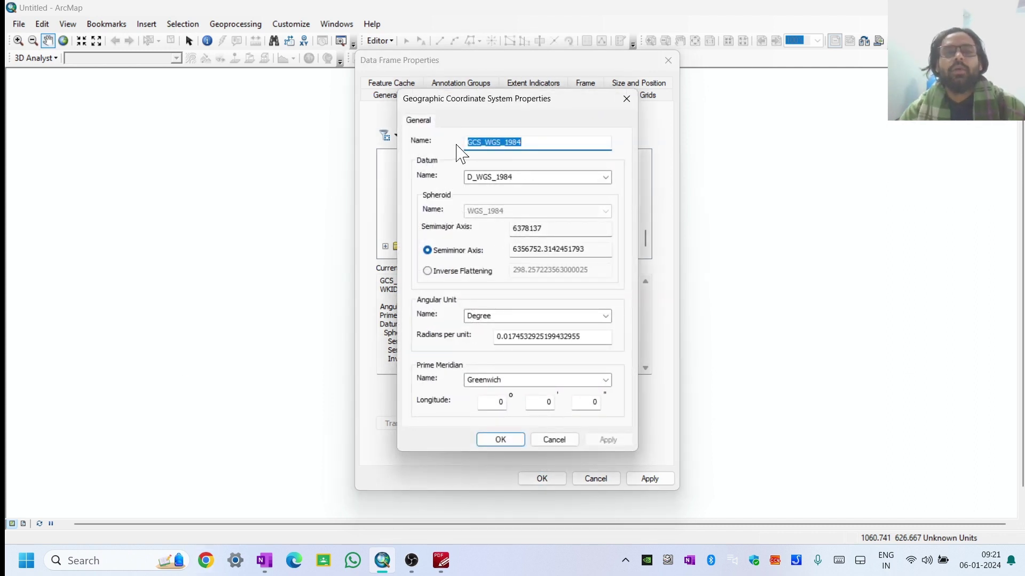
click(529, 143)
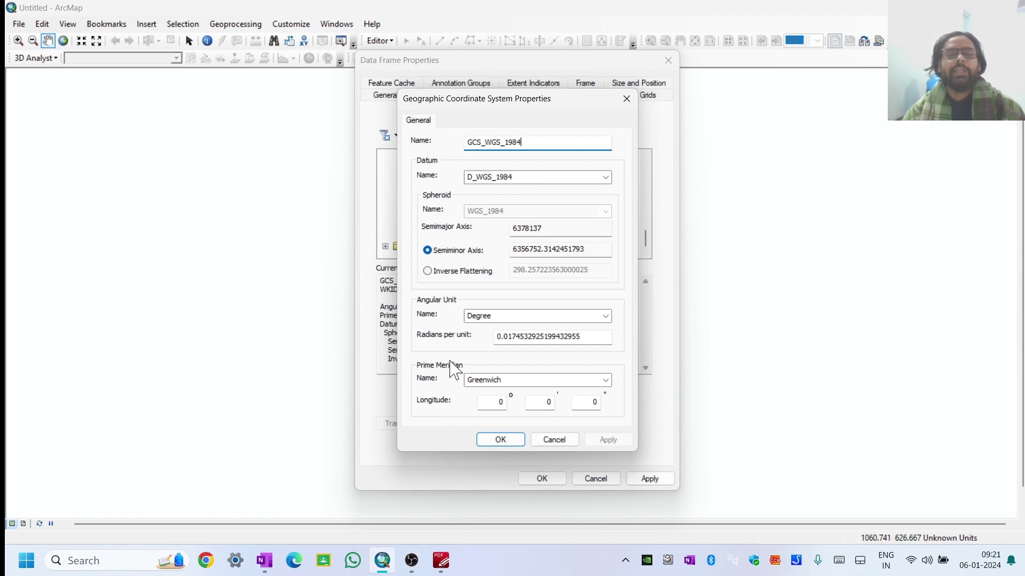
- Back in the Lec-05 notes, outline the GCS_WGS_1984 line and draw large loops around the whole example block
click(440, 561)
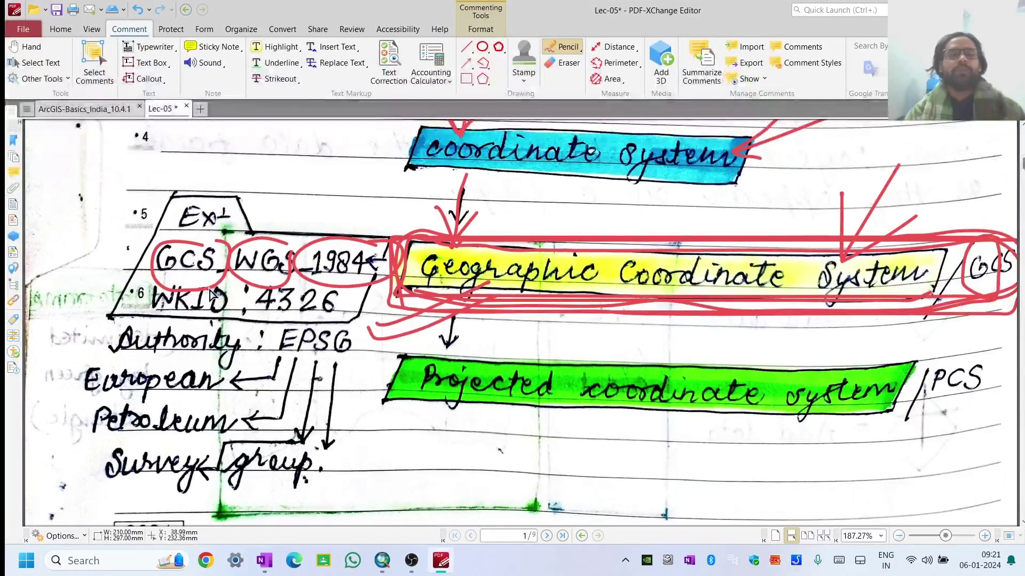
mouse_move(109, 276)
mouse_down()
mouse_move(364, 272)
mouse_move(389, 252)
mouse_move(385, 241)
mouse_move(183, 233)
mouse_move(101, 252)
mouse_move(99, 263)
mouse_move(138, 277)
mouse_up()
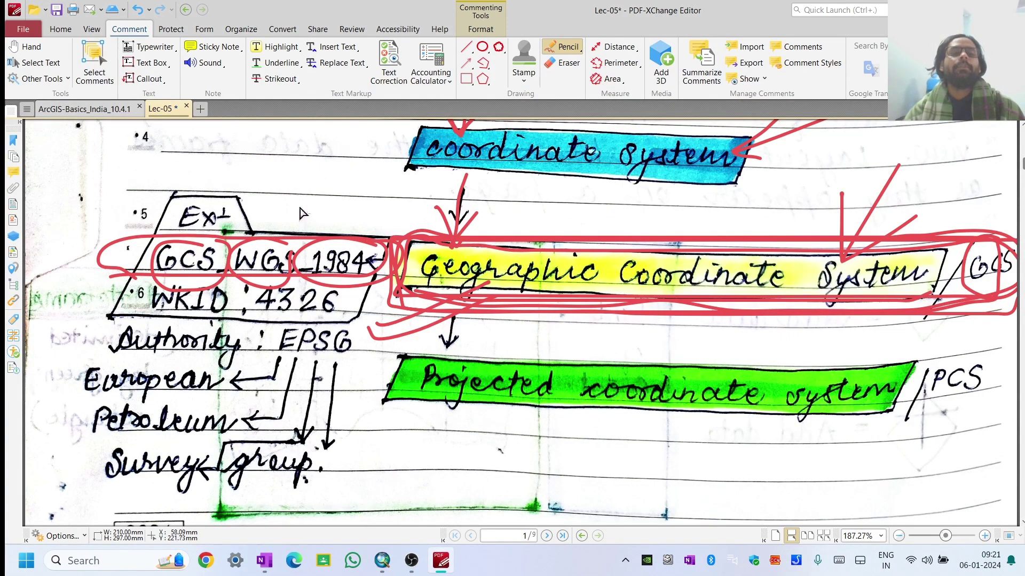
scroll(301, 208, down, 2)
mouse_move(358, 138)
mouse_down()
mouse_move(199, 115)
mouse_move(134, 128)
mouse_move(97, 197)
mouse_move(69, 373)
mouse_move(82, 405)
mouse_move(125, 440)
mouse_move(231, 463)
mouse_move(347, 421)
mouse_move(373, 348)
mouse_move(393, 185)
mouse_move(391, 168)
mouse_move(358, 140)
mouse_move(163, 128)
mouse_move(85, 153)
mouse_move(46, 249)
mouse_move(46, 339)
mouse_move(68, 401)
mouse_move(159, 454)
mouse_move(289, 443)
mouse_move(384, 345)
mouse_move(395, 216)
mouse_move(388, 154)
mouse_move(296, 105)
mouse_up()
mouse_move(105, 118)
mouse_down()
mouse_move(58, 235)
mouse_move(49, 361)
mouse_move(86, 428)
mouse_move(185, 444)
mouse_move(291, 380)
mouse_up()
mouse_move(134, 432)
mouse_down()
mouse_move(88, 416)
mouse_move(115, 434)
mouse_move(271, 465)
mouse_move(372, 390)
mouse_move(388, 246)
mouse_move(384, 178)
mouse_move(370, 159)
mouse_move(235, 132)
mouse_move(176, 122)
mouse_up()
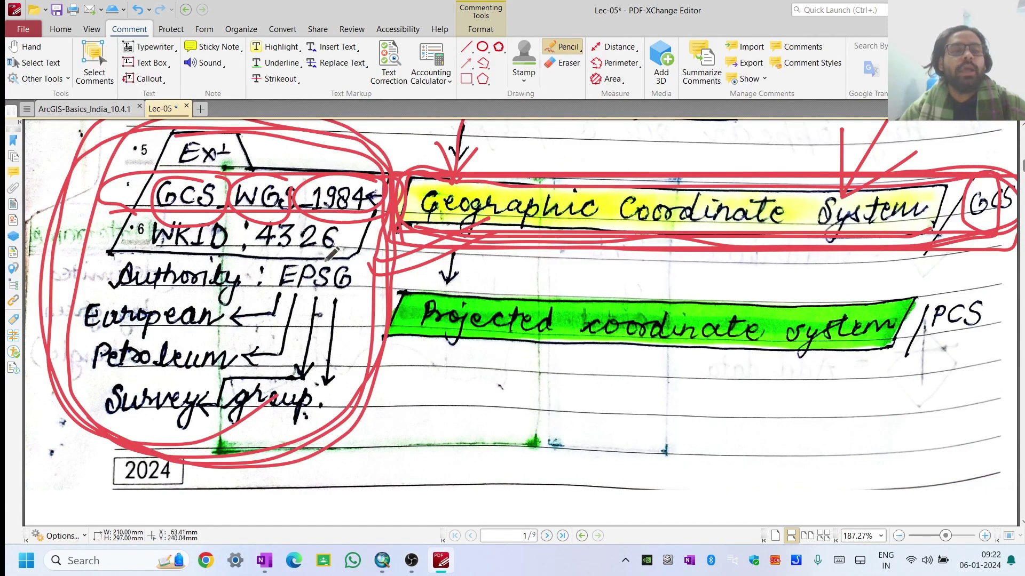
- Draw another loop around the example block, and outline its GCS_WGS_1984 and "WKID : 4326" lines
scroll(332, 253, up, 1)
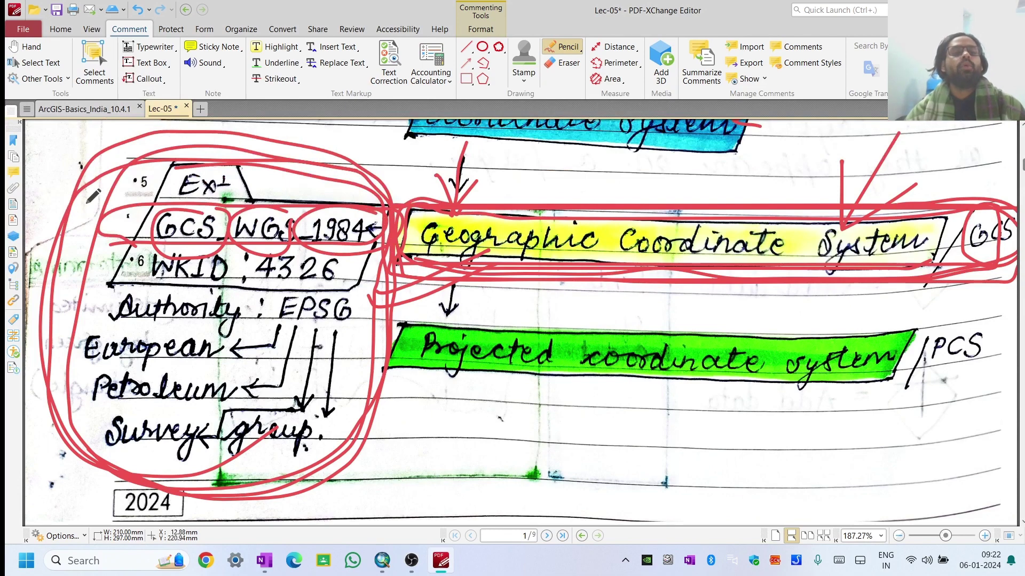
mouse_move(93, 196)
mouse_down()
mouse_move(126, 120)
mouse_move(314, 126)
mouse_move(393, 175)
mouse_move(416, 275)
mouse_move(390, 478)
mouse_move(315, 525)
mouse_move(174, 517)
mouse_move(57, 457)
mouse_move(35, 336)
mouse_move(56, 244)
mouse_move(111, 173)
mouse_move(223, 136)
mouse_move(318, 146)
mouse_move(365, 171)
mouse_up()
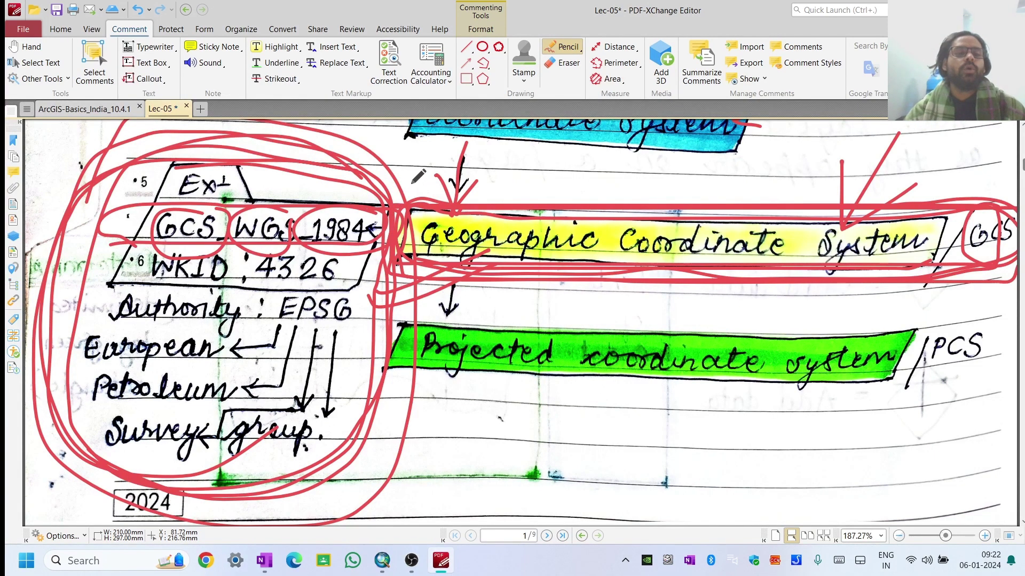
mouse_move(412, 183)
mouse_down()
mouse_move(157, 179)
mouse_move(135, 188)
mouse_move(128, 227)
mouse_move(187, 252)
mouse_move(300, 264)
mouse_move(387, 239)
mouse_move(388, 212)
mouse_move(352, 184)
mouse_move(302, 172)
mouse_up()
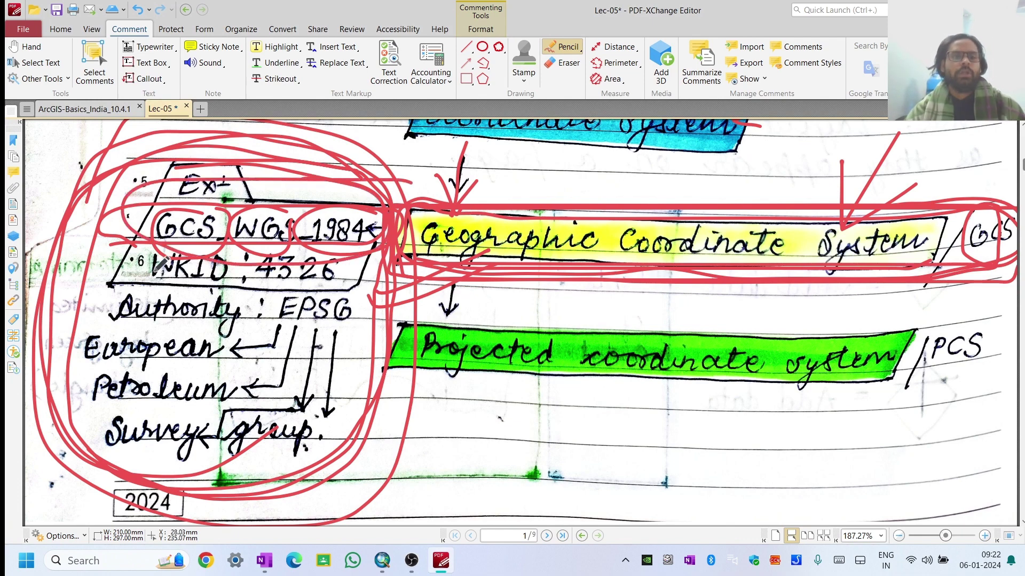
mouse_move(140, 276)
mouse_down()
mouse_move(340, 287)
mouse_move(352, 244)
mouse_move(324, 240)
mouse_move(152, 239)
mouse_move(140, 245)
mouse_move(134, 282)
mouse_move(355, 290)
mouse_move(360, 236)
mouse_up()
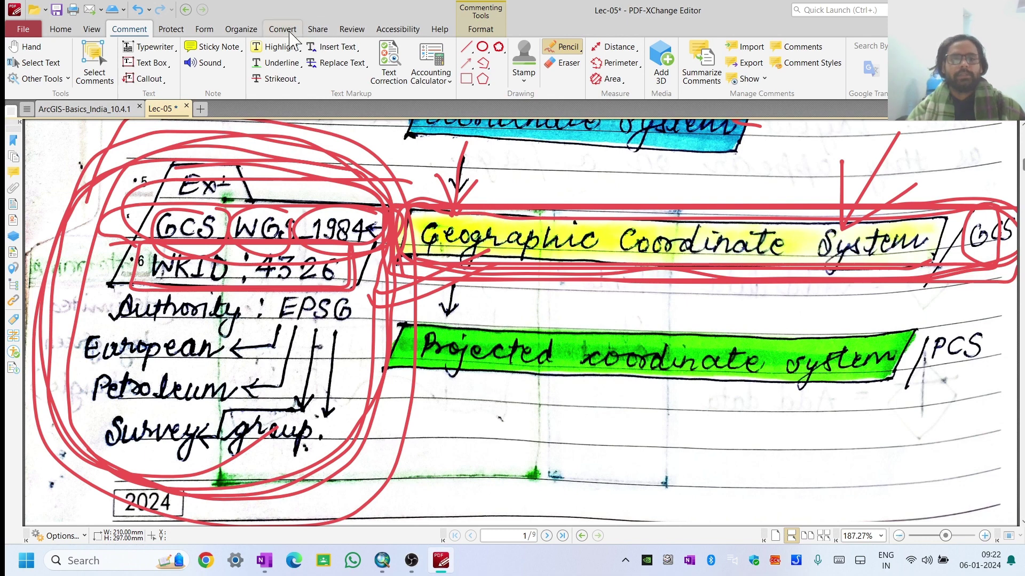
- Erase the red pencil marks around the example block and the "Geographic Coordinate System" line
click(560, 63)
mouse_move(464, 160)
mouse_down()
mouse_move(480, 224)
mouse_move(240, 214)
mouse_move(16, 154)
mouse_up()
mouse_move(61, 204)
mouse_down()
mouse_move(353, 296)
mouse_move(108, 370)
mouse_move(296, 261)
mouse_move(321, 218)
mouse_move(220, 323)
mouse_move(29, 390)
mouse_move(5, 460)
mouse_move(163, 425)
mouse_move(179, 474)
mouse_move(153, 437)
mouse_move(413, 477)
mouse_move(446, 451)
mouse_move(384, 492)
mouse_move(508, 321)
mouse_move(508, 357)
mouse_move(724, 366)
mouse_move(603, 270)
mouse_move(647, 230)
mouse_move(586, 224)
mouse_move(662, 128)
mouse_move(897, 180)
mouse_move(762, 210)
mouse_move(901, 183)
mouse_move(898, 245)
mouse_move(749, 302)
mouse_move(731, 271)
mouse_move(956, 332)
mouse_move(864, 279)
mouse_move(925, 224)
mouse_move(969, 286)
mouse_move(961, 365)
mouse_move(925, 388)
mouse_move(912, 327)
mouse_move(290, 351)
mouse_up()
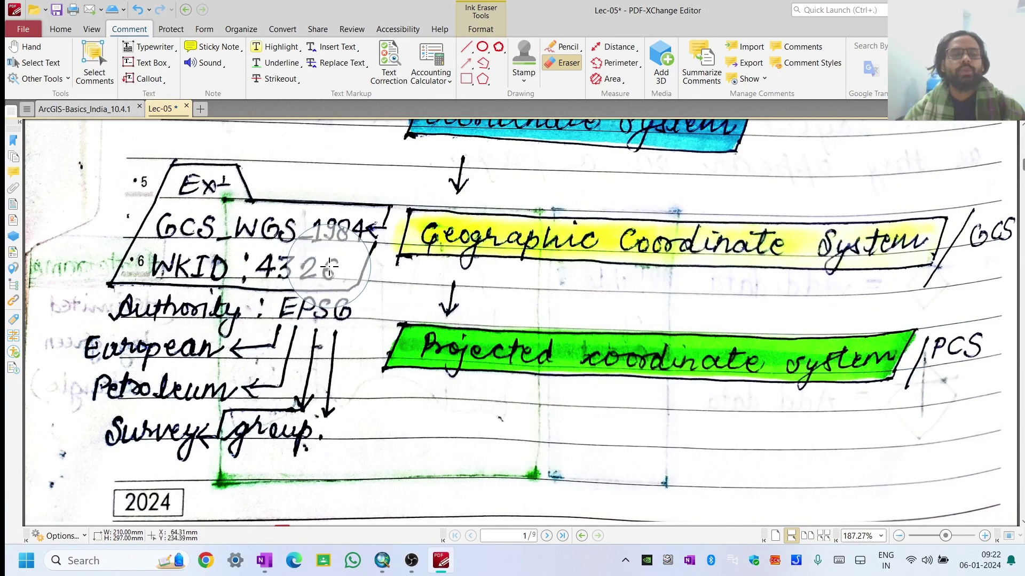
- In ArcMap, close both open properties dialogs without applying and reopen the Data Frame Properties
click(435, 566)
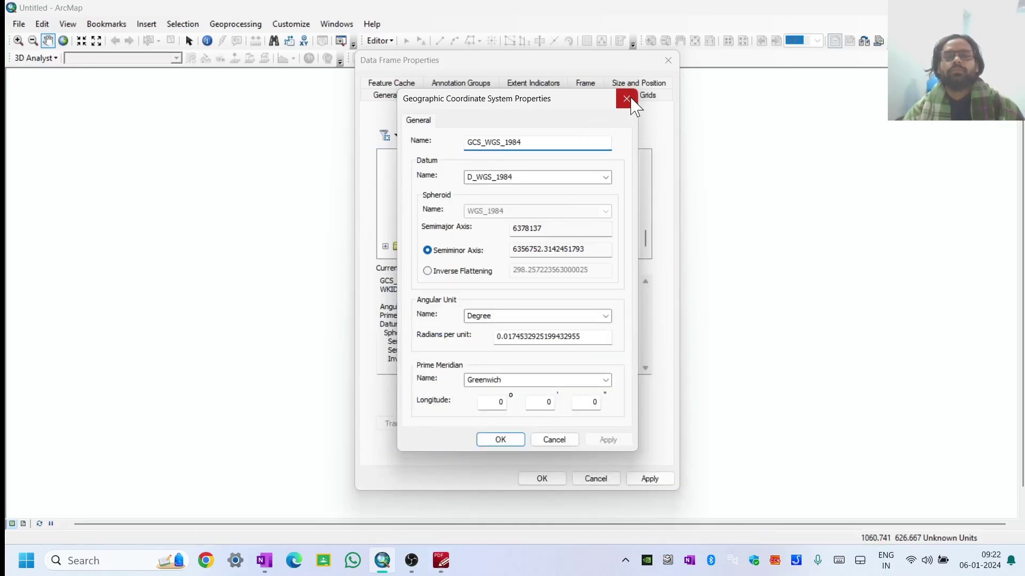
click(626, 99)
click(667, 60)
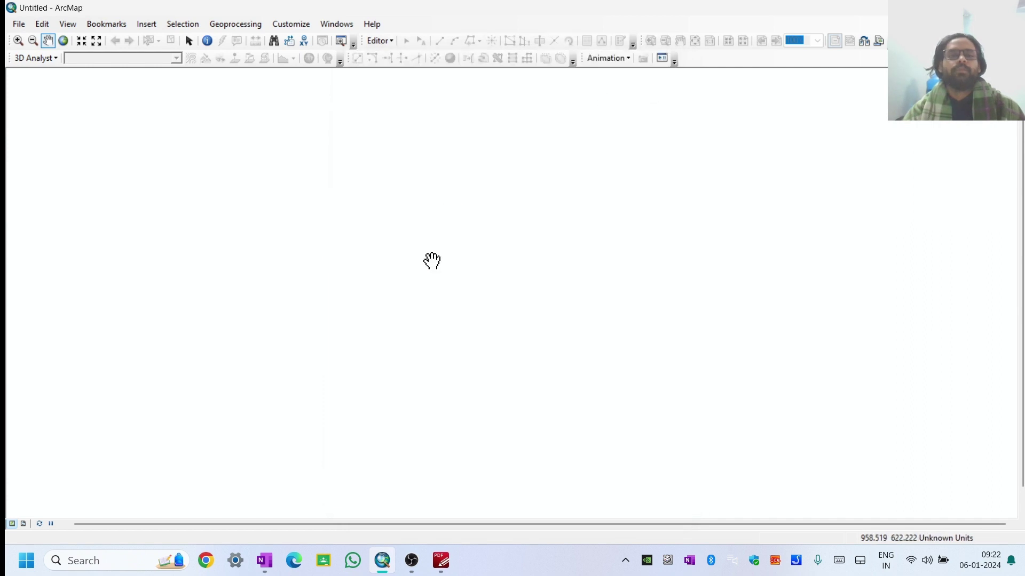
right_click(462, 263)
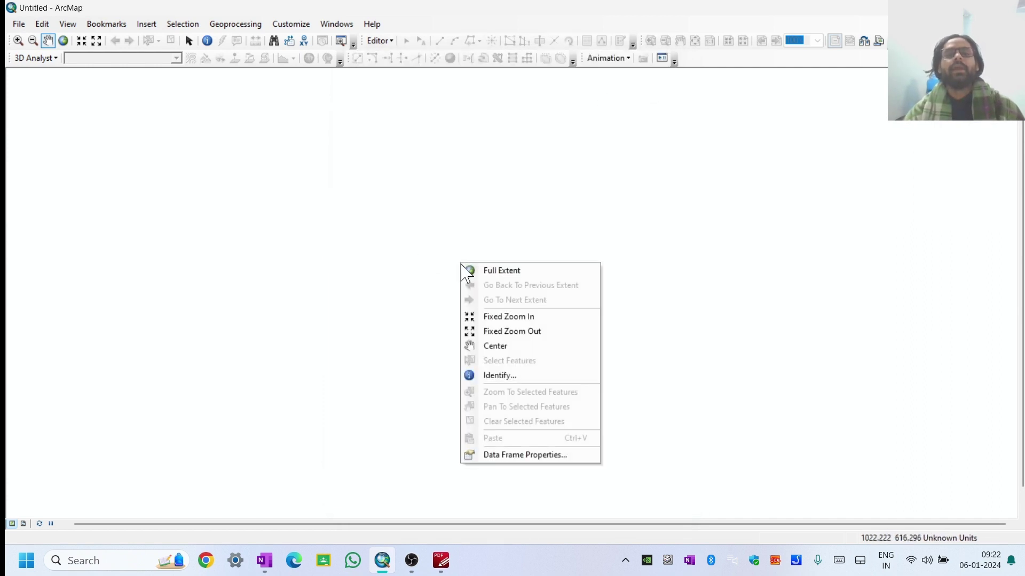
click(501, 455)
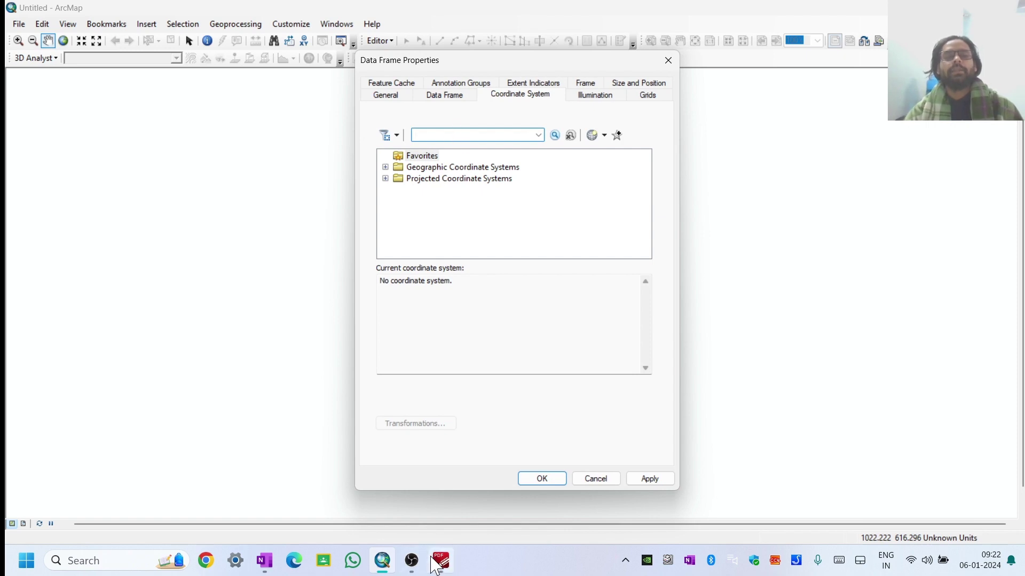
- Return to the Lec-05 notes, underline WKID and draw a pencil box around its number 4326
click(440, 561)
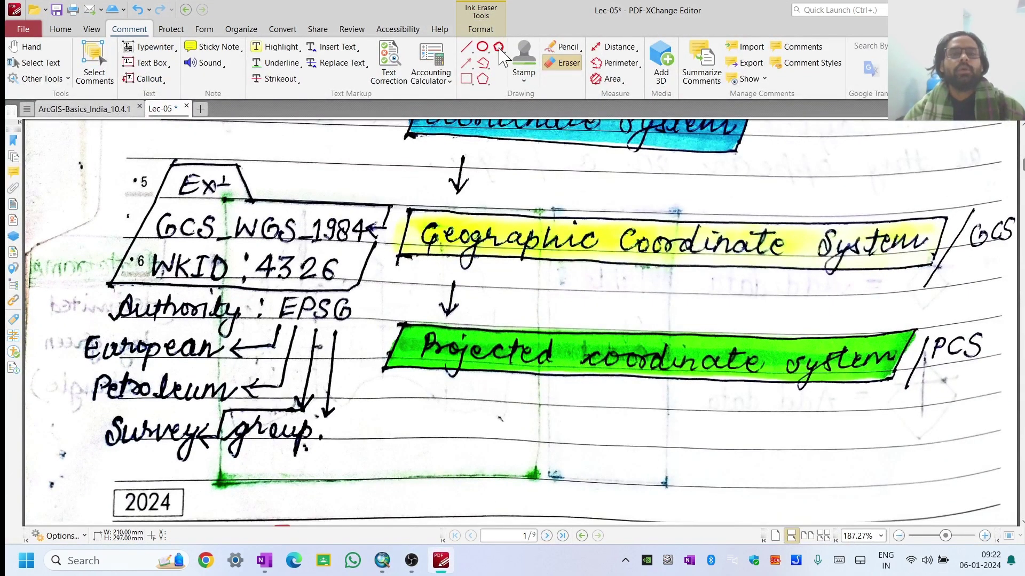
click(555, 49)
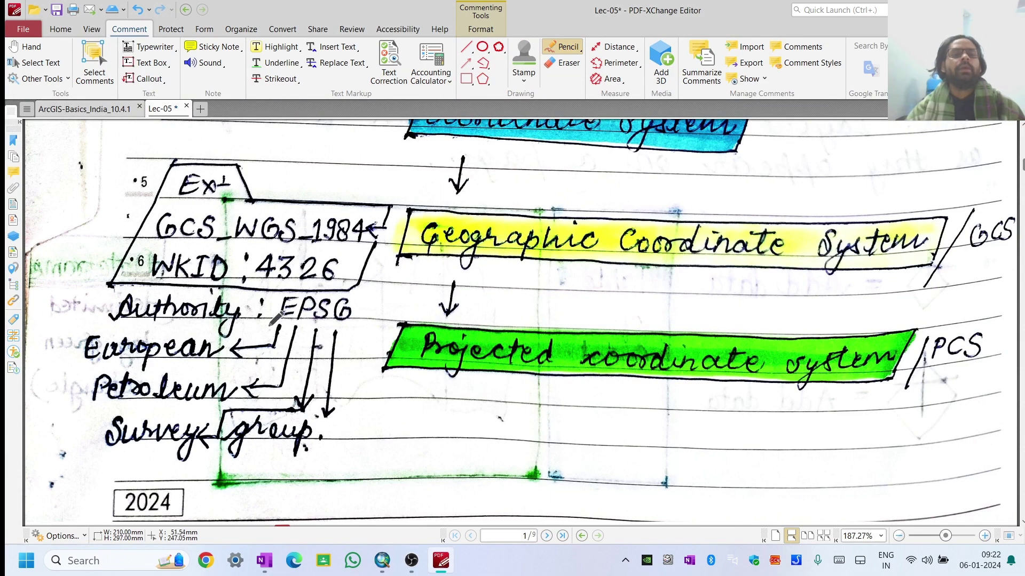
mouse_move(135, 283)
mouse_down()
mouse_move(342, 288)
mouse_move(368, 269)
mouse_move(369, 250)
mouse_move(254, 243)
mouse_move(250, 294)
mouse_up()
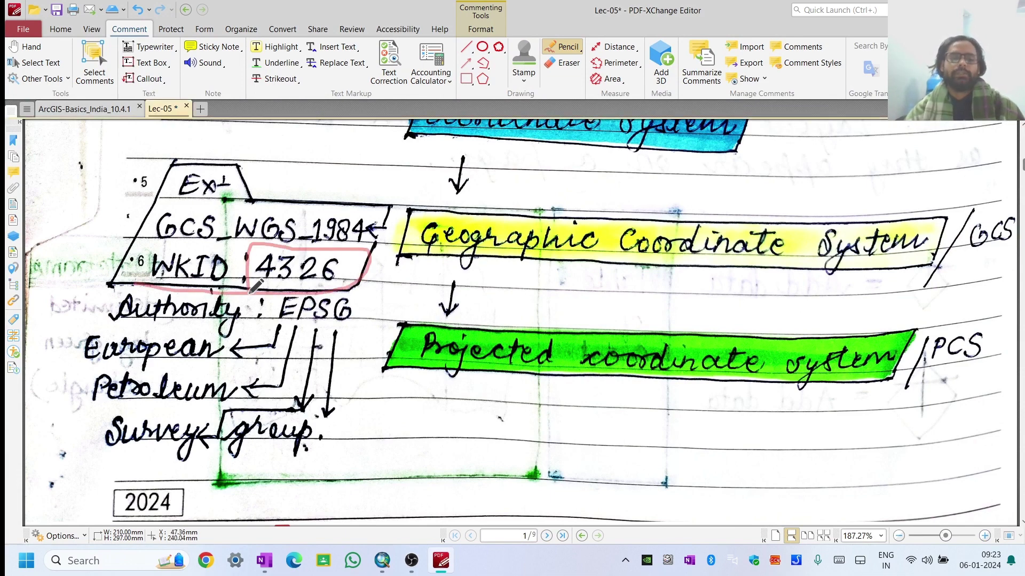
- In ArcMap, search the coordinate systems for 4326, select WGS 1984 and open its properties
click(438, 564)
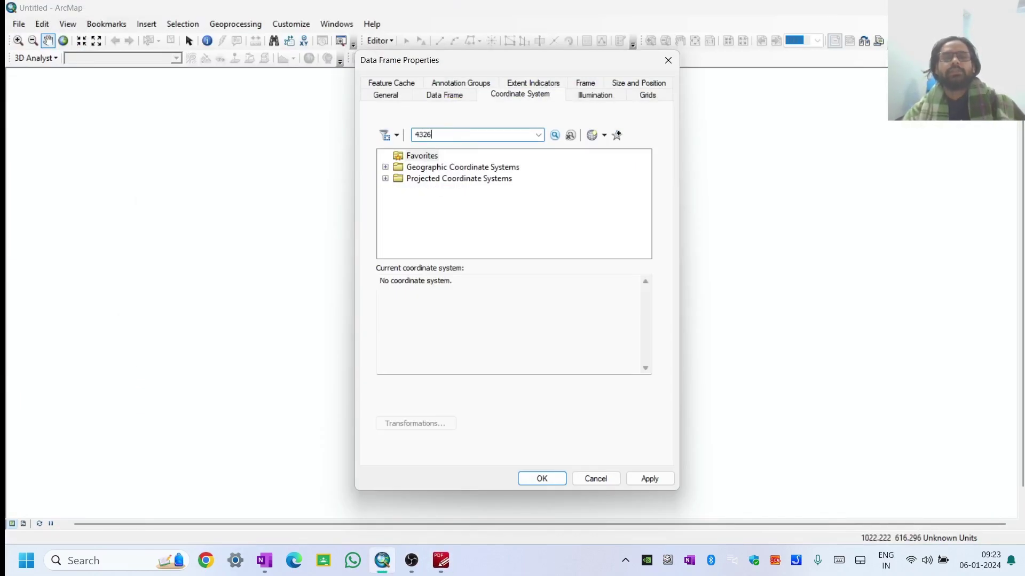
click(554, 137)
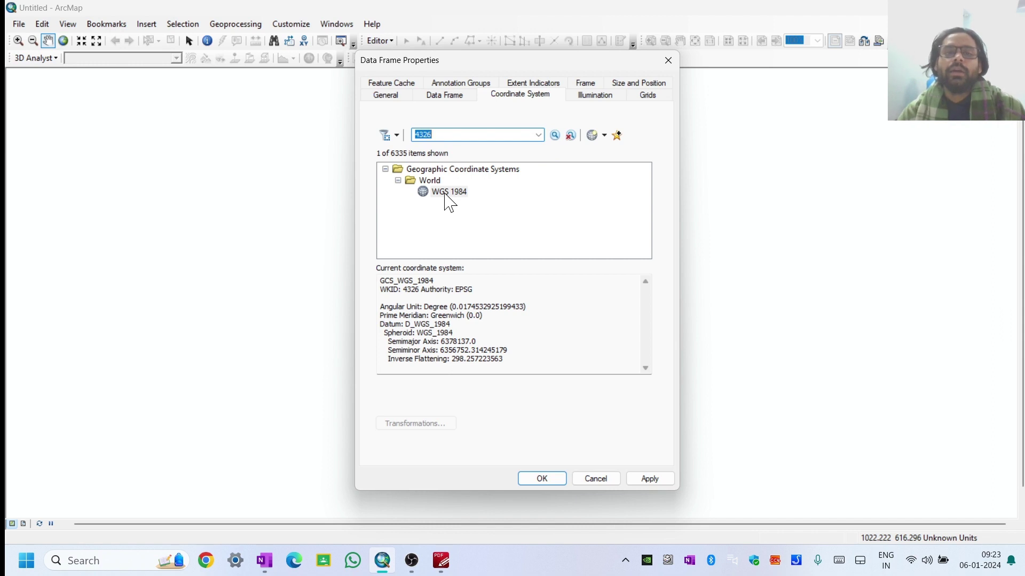
click(445, 193)
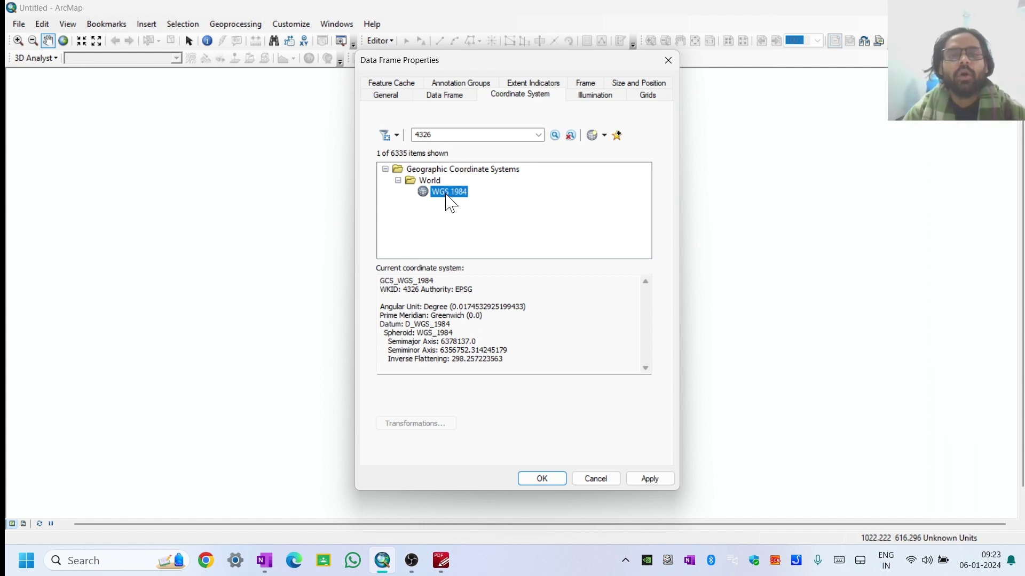
double_click(447, 193)
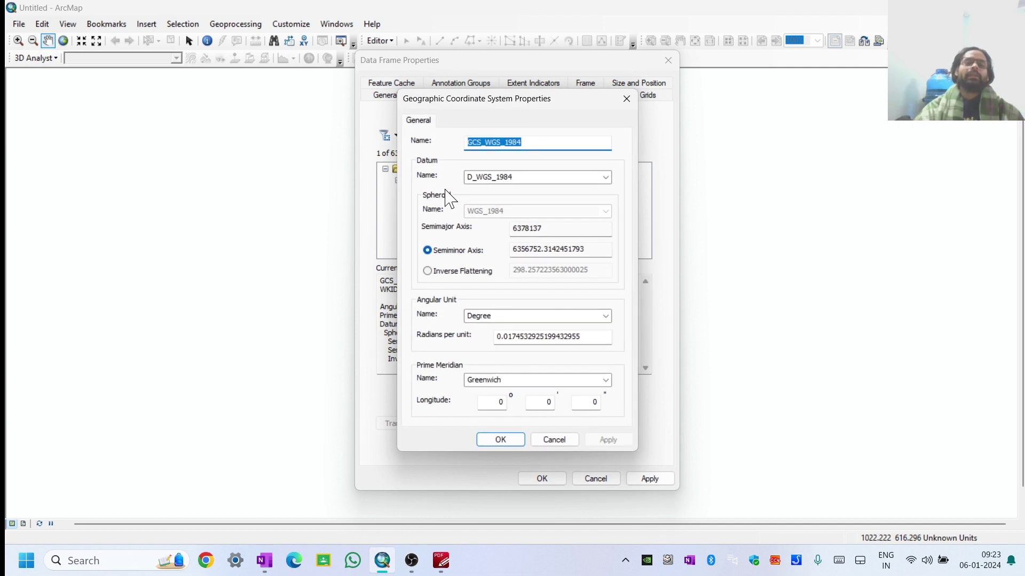
- Return to the Lec-05 notes and review the page 2 section on Earth's shape, its datum and geoid diagram, and the WGS axes
click(555, 148)
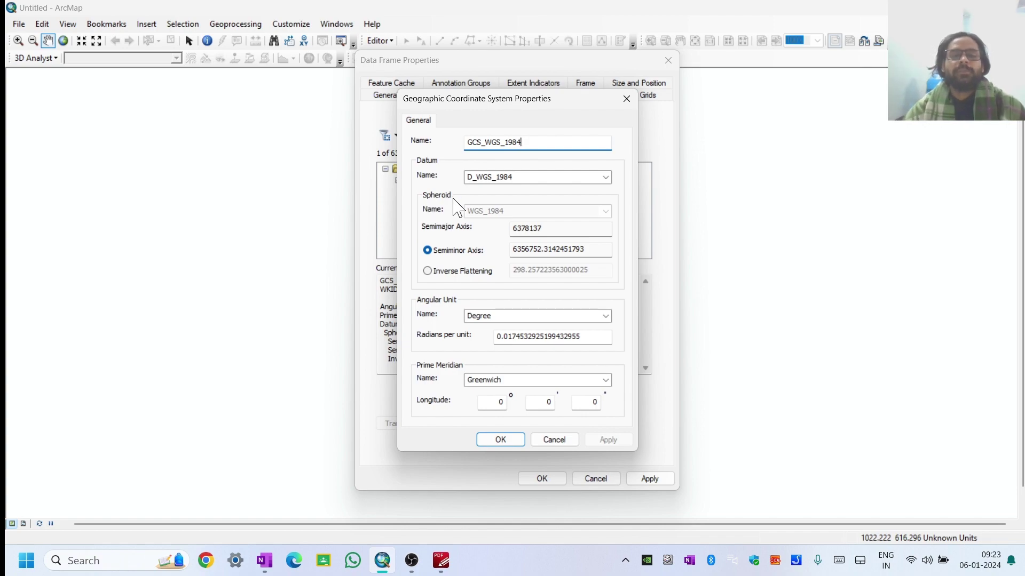
click(441, 560)
scroll(446, 220, down, 5)
scroll(450, 217, down, 10)
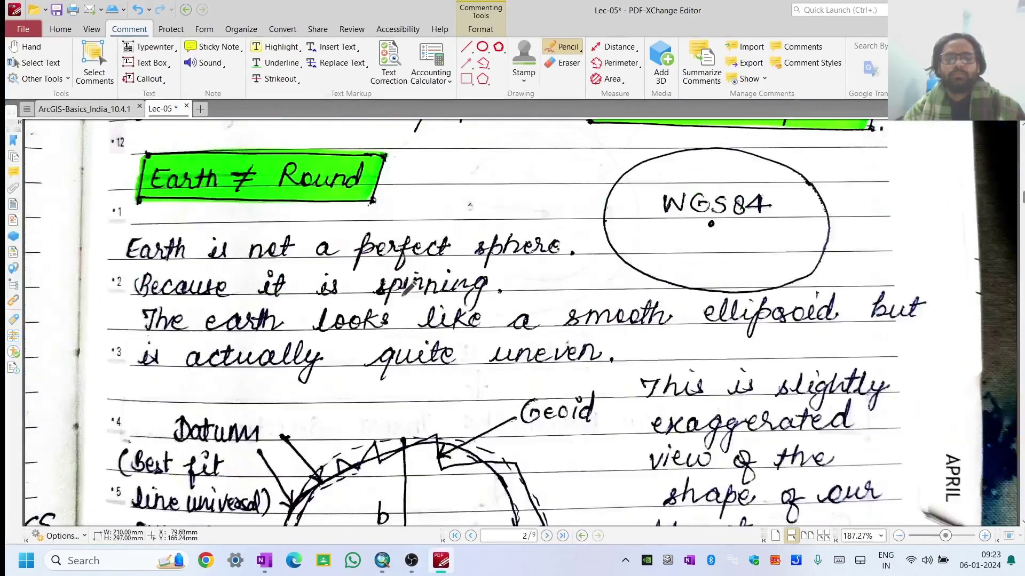
scroll(408, 289, down, 8)
scroll(408, 289, up, 3)
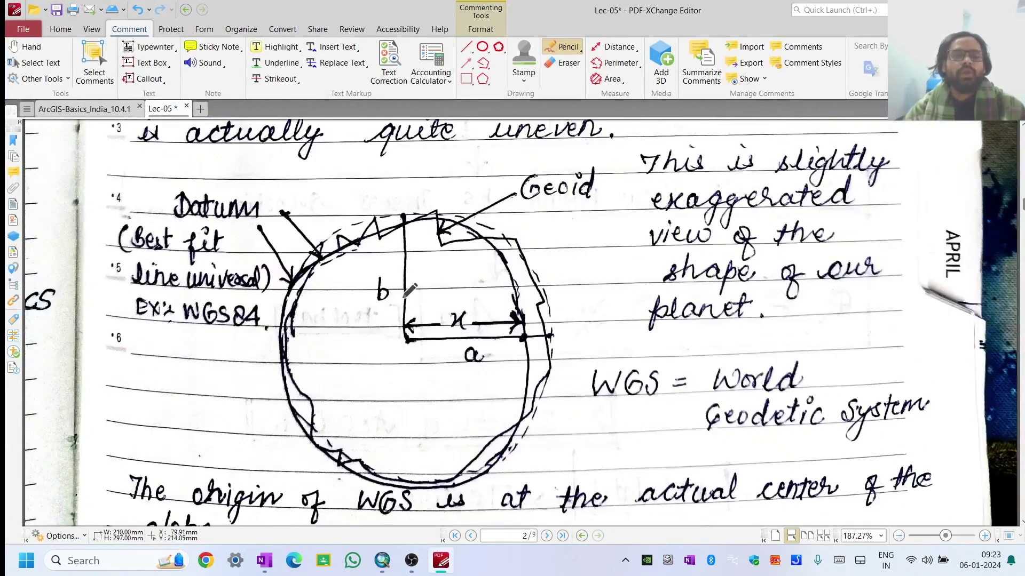
scroll(427, 284, up, 3)
scroll(480, 272, up, 2)
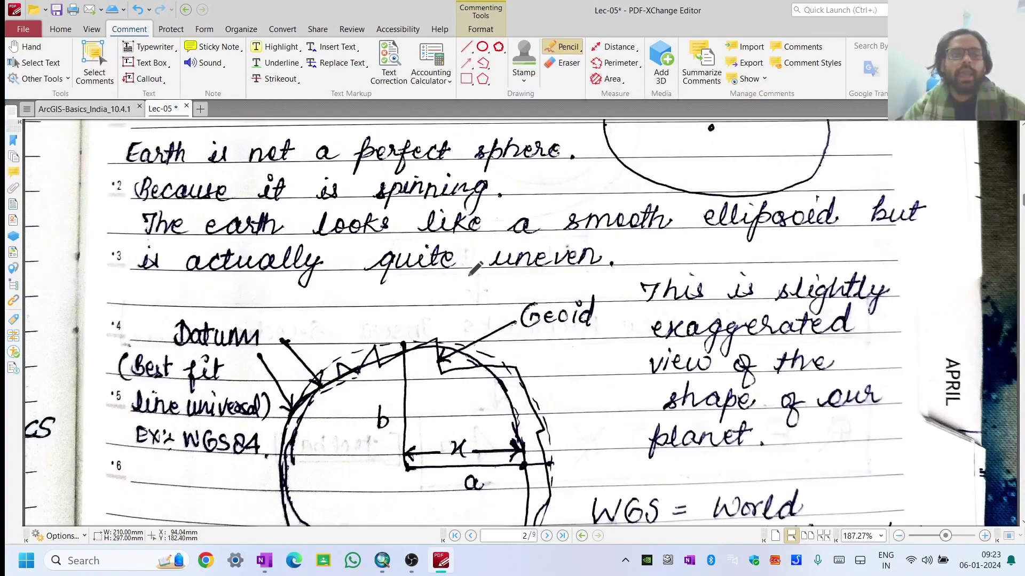
scroll(472, 268, down, 1)
scroll(484, 328, down, 6)
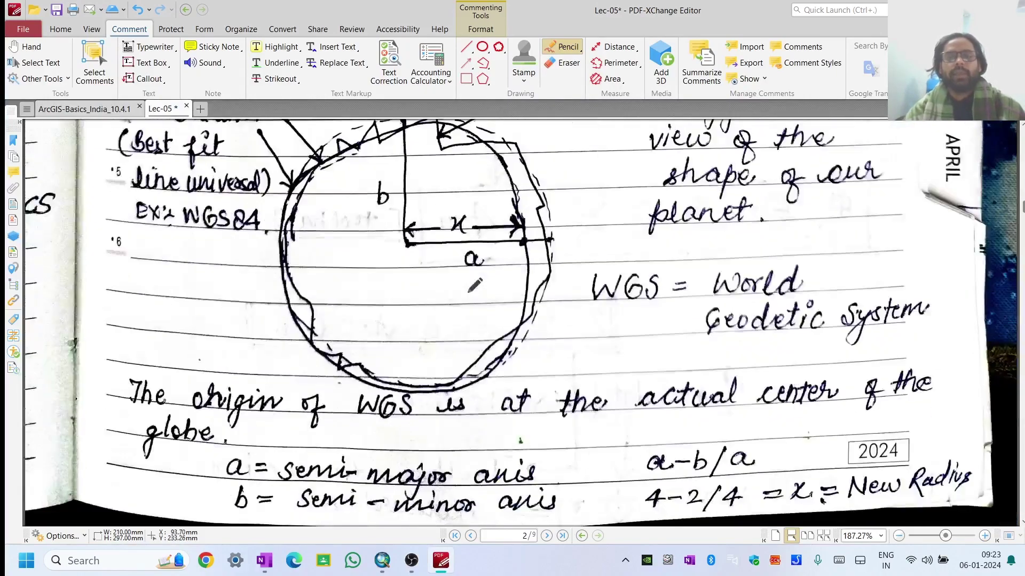
scroll(473, 288, up, 3)
scroll(473, 286, up, 6)
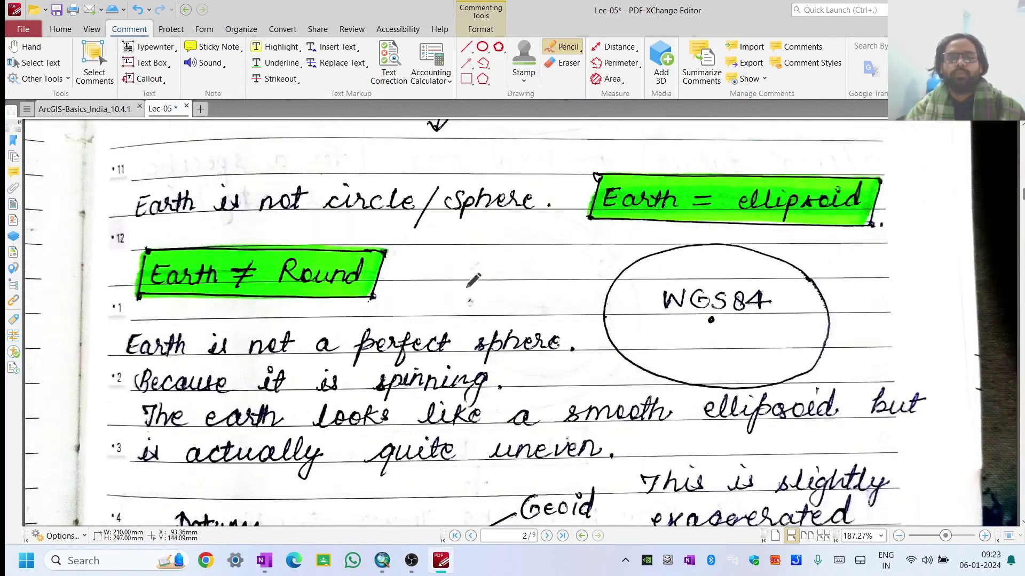
scroll(473, 280, down, 3)
scroll(473, 280, up, 3)
scroll(475, 256, down, 3)
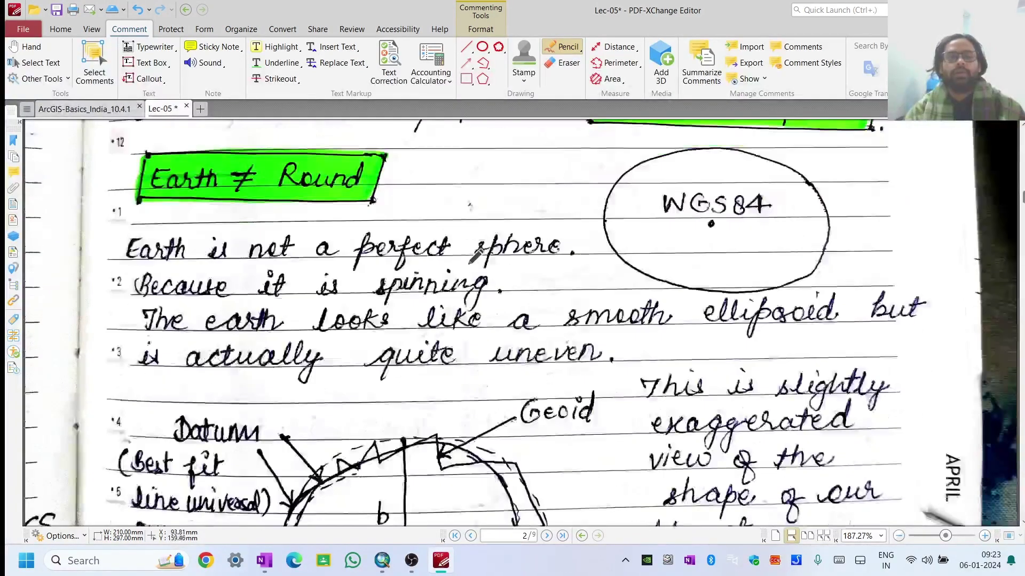
scroll(472, 259, down, 5)
scroll(464, 273, up, 7)
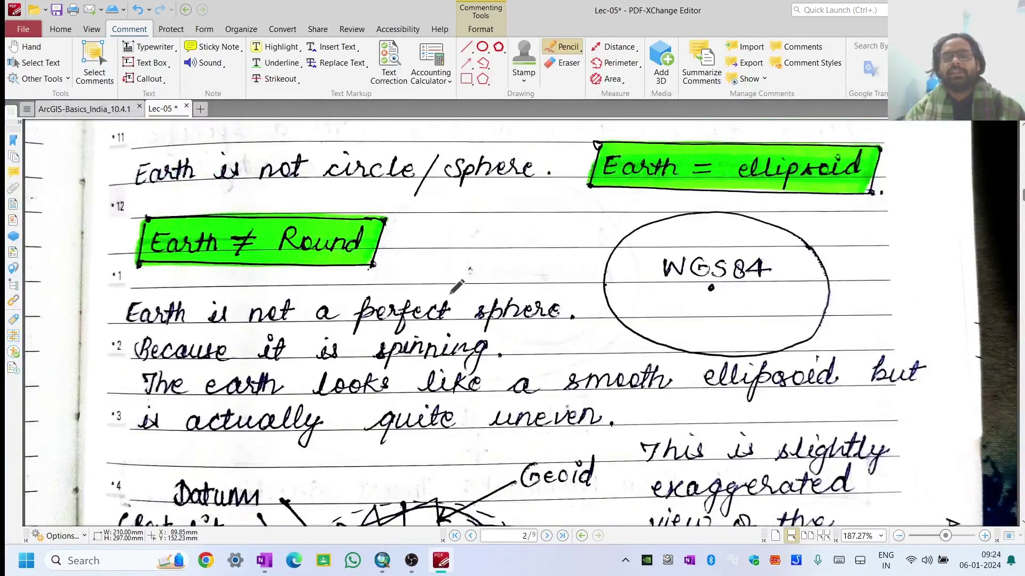
scroll(457, 286, down, 6)
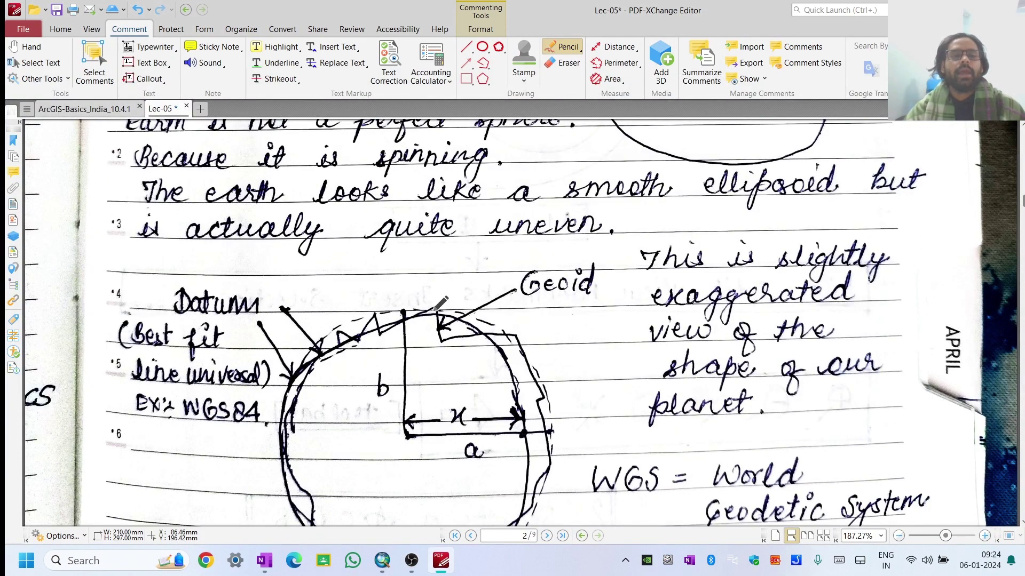
scroll(462, 256, down, 5)
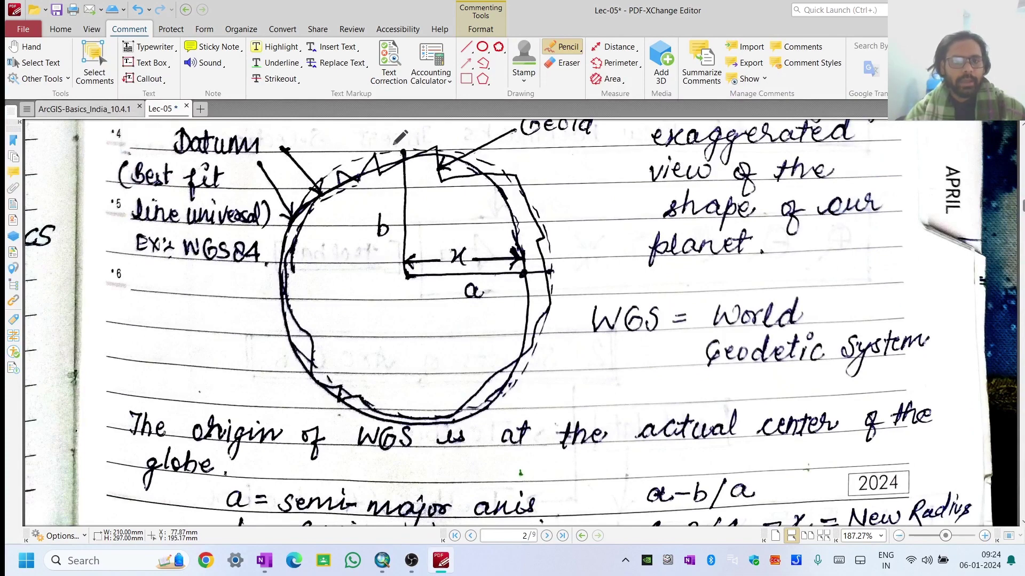
- Draw a short red pencil stroke just above the top of the datum and geoid diagram, beside axis b
drag(394, 144, 368, 148)
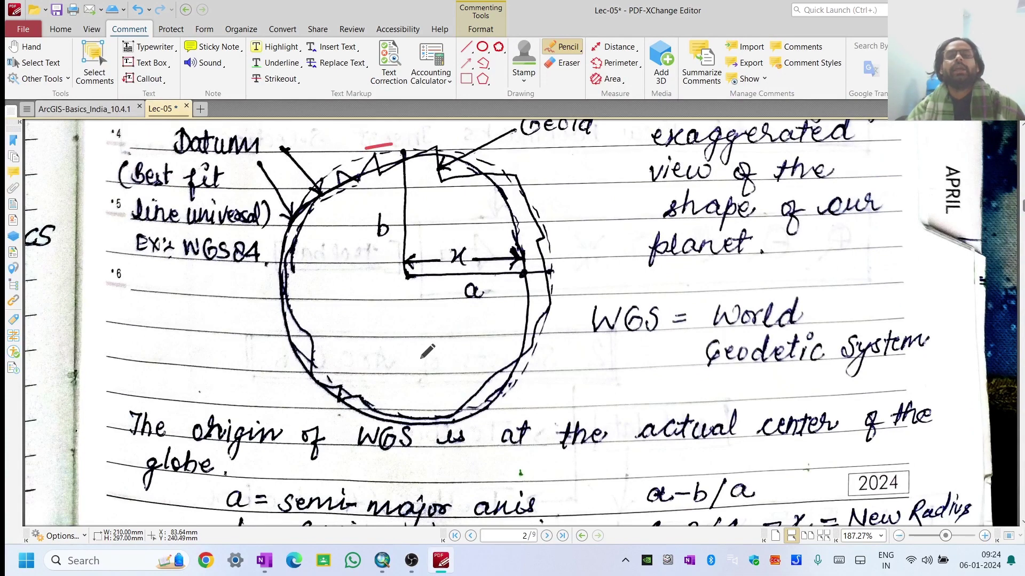
scroll(416, 378, down, 3)
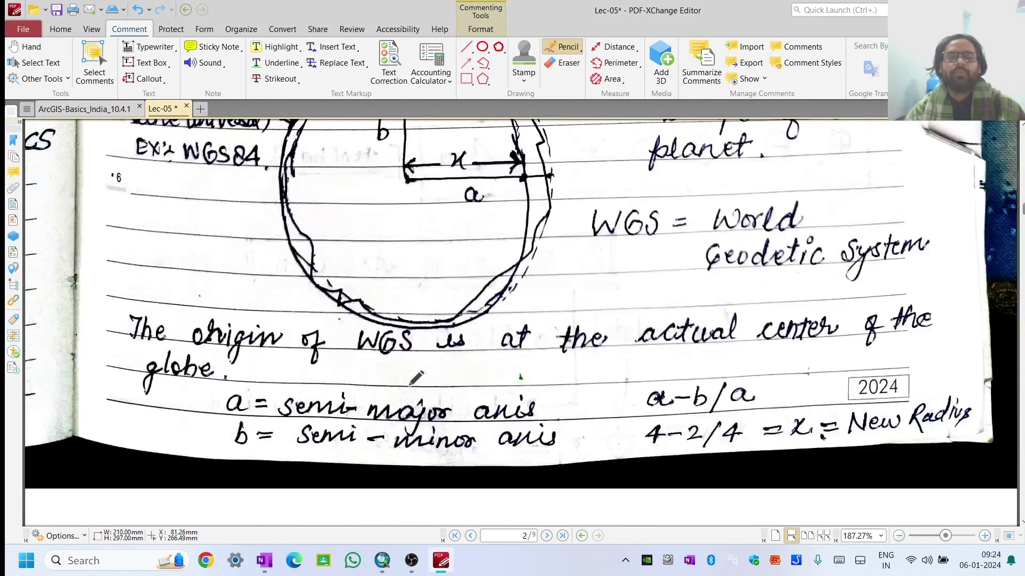
scroll(416, 378, up, 15)
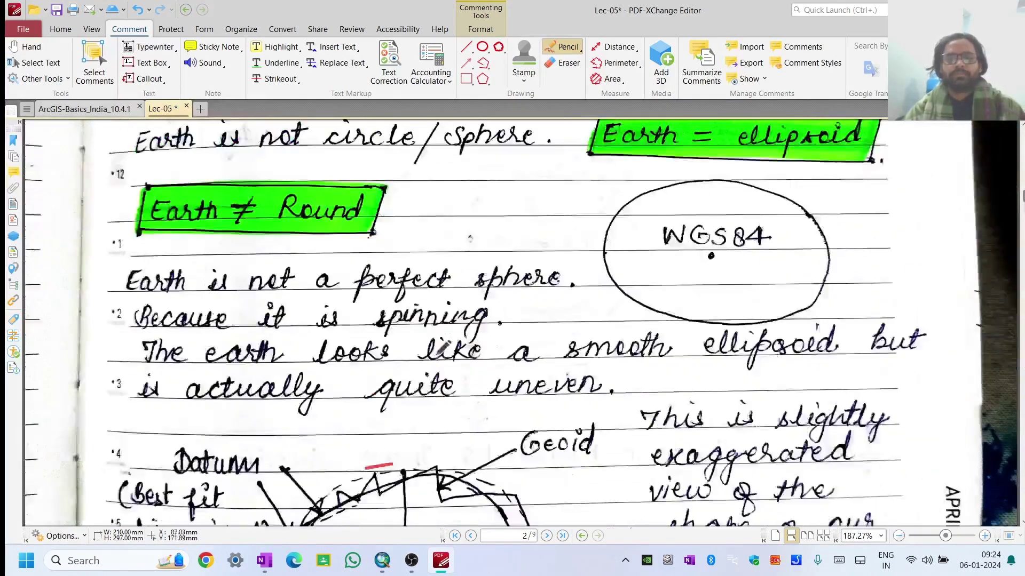
scroll(474, 369, up, 6)
scroll(470, 360, up, 2)
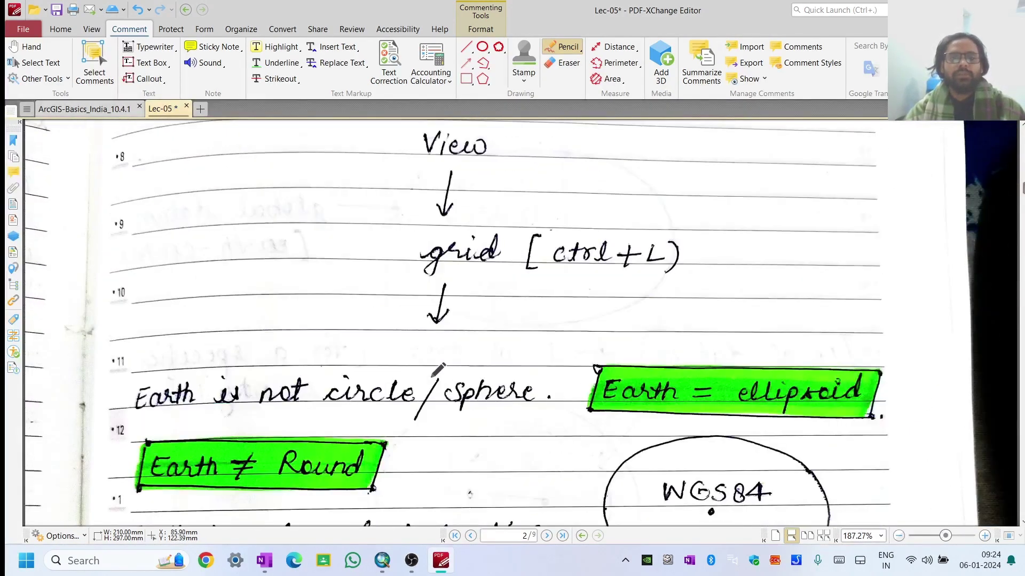
- Switch back to ArcMap, check the prime meridian name options and accept the GCS_WGS_1984 properties
click(441, 560)
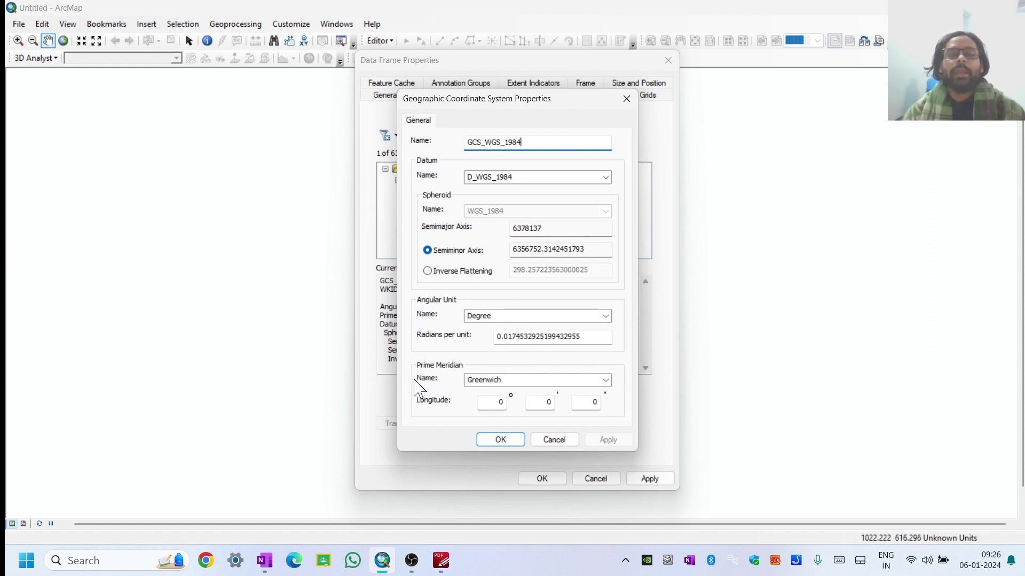
click(607, 380)
click(607, 380)
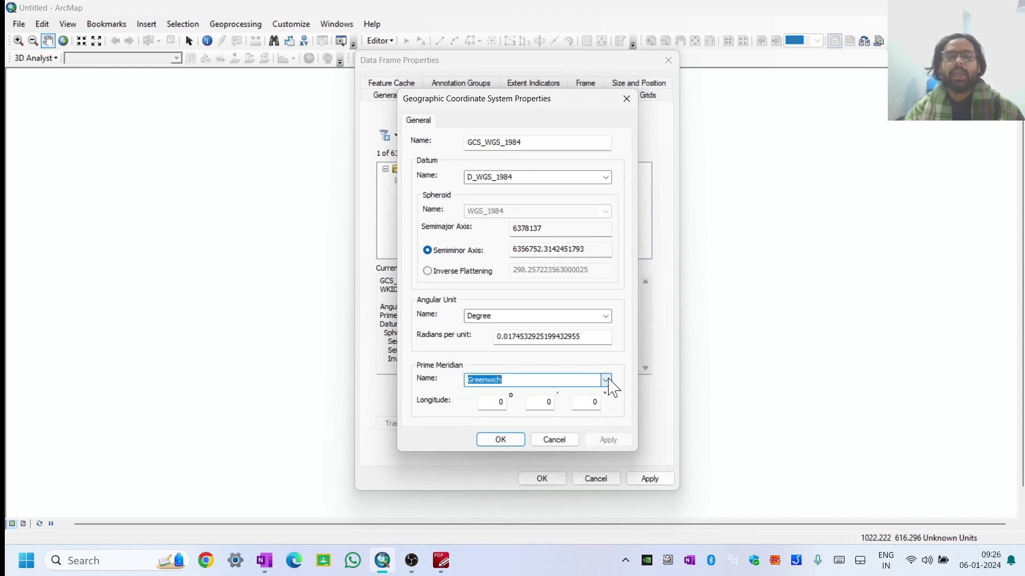
click(499, 443)
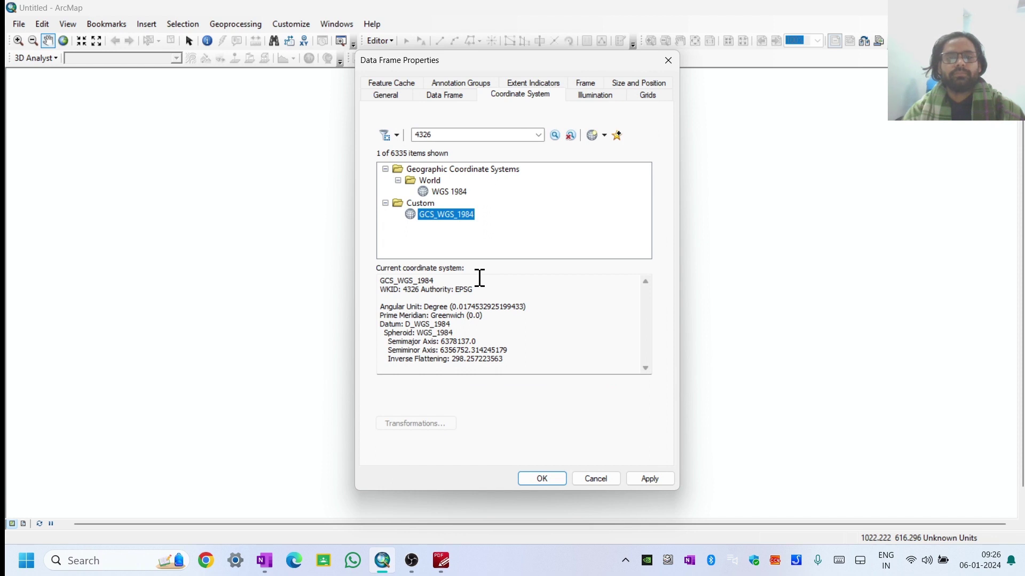
- Collapse and re-expand the Geographic Coordinate Systems folder, reopen the properties of WGS 1984 under World and accept them
click(385, 169)
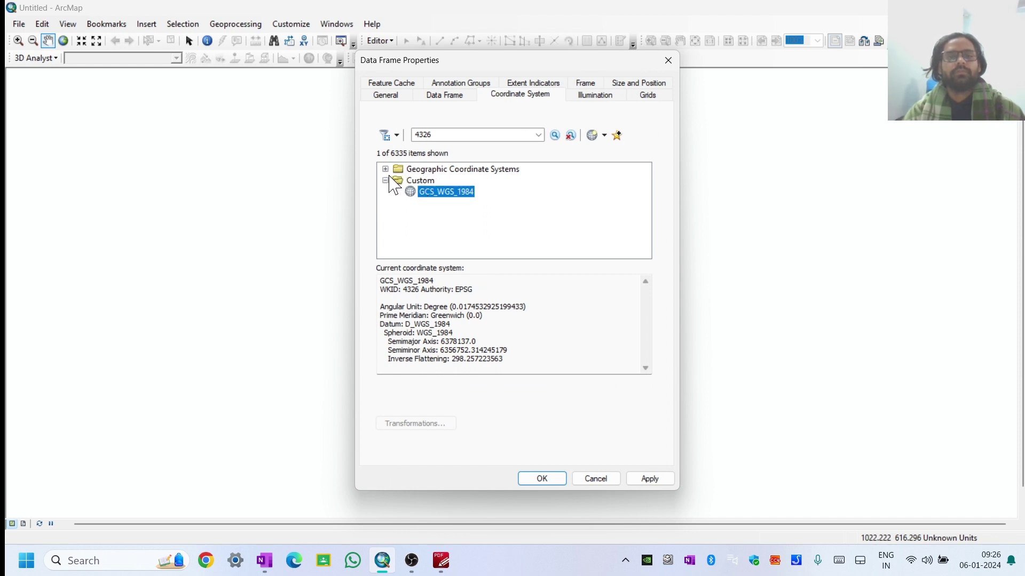
double_click(419, 170)
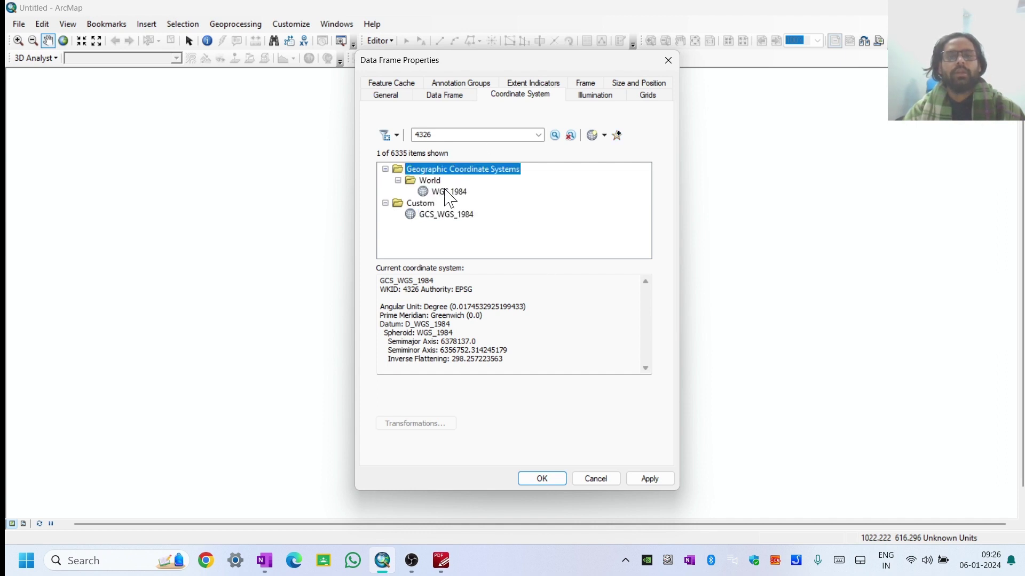
click(449, 192)
double_click(444, 193)
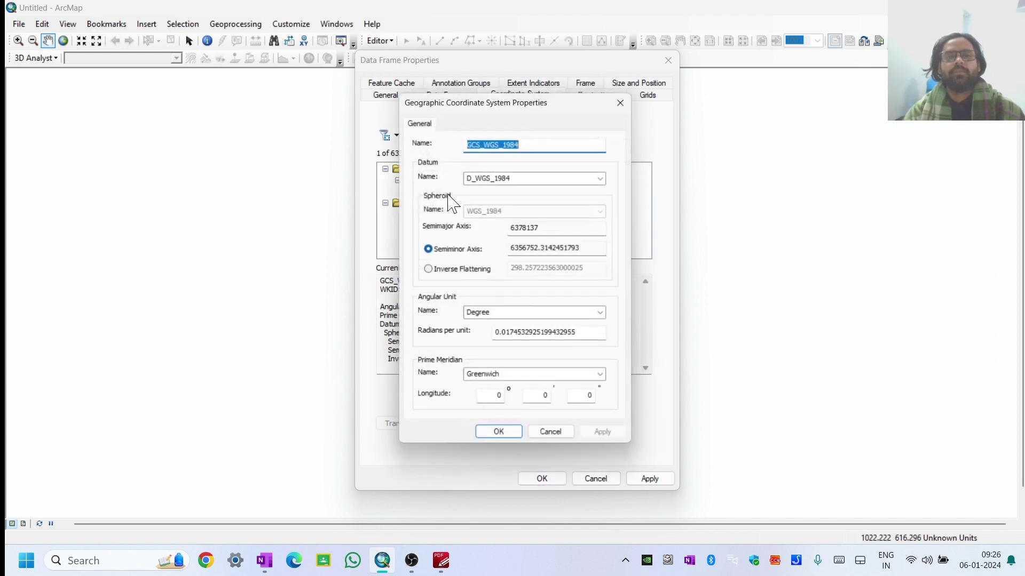
click(500, 439)
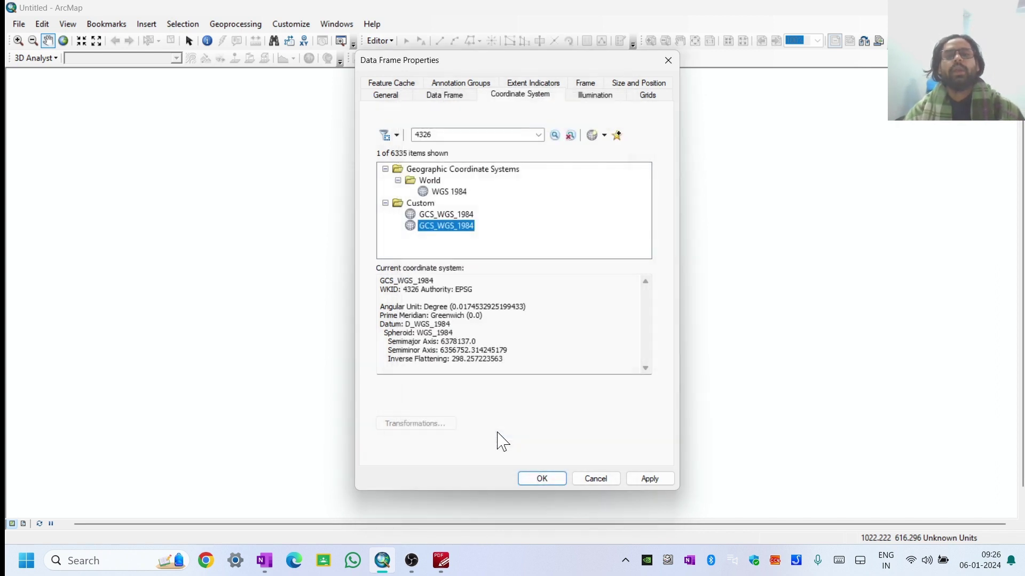
- Apply WGS 1984 from the World folder as the data frame's coordinate system and close Data Frame Properties
click(434, 191)
click(646, 482)
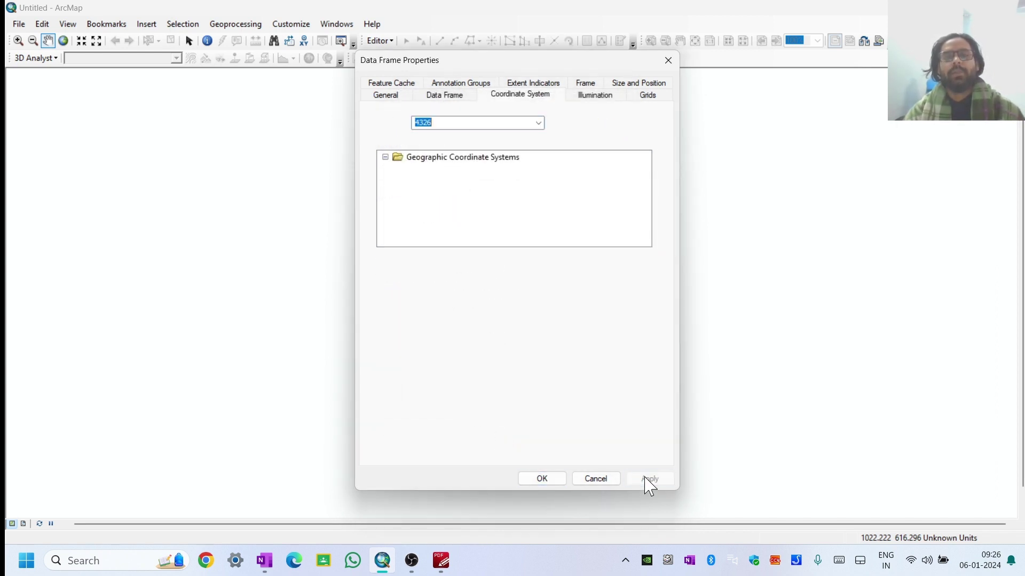
click(550, 481)
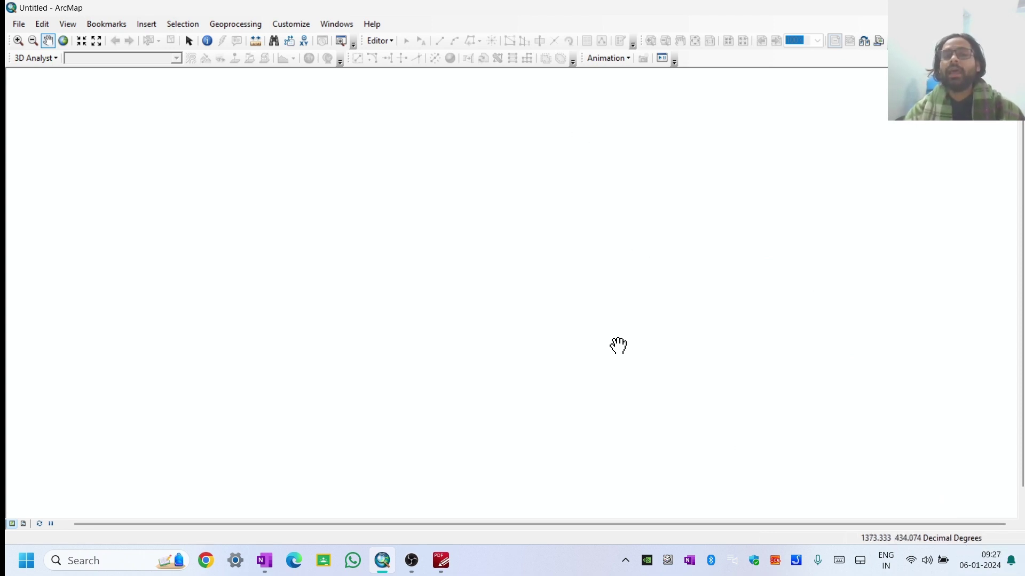
- Switch to the OneNote page and choose the black pen for handwriting
click(265, 561)
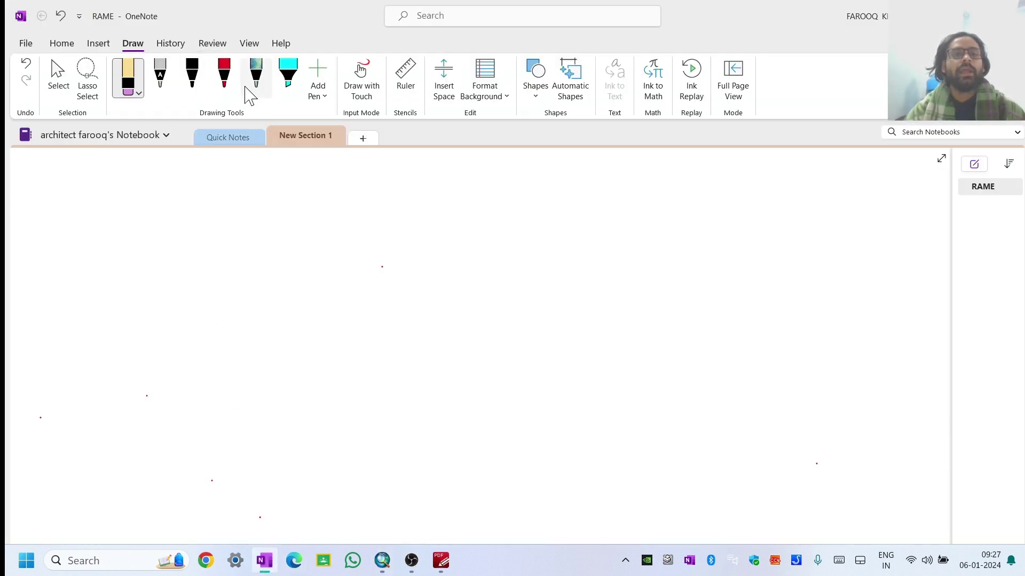
click(192, 78)
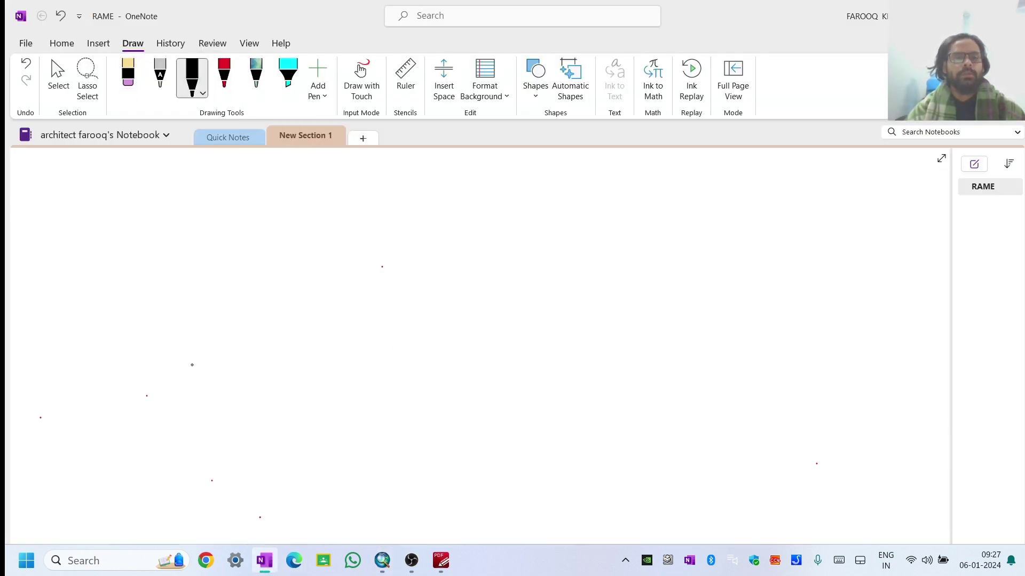
drag(187, 353, 211, 259)
mouse_move(187, 320)
mouse_down()
mouse_move(247, 305)
mouse_move(277, 273)
mouse_up()
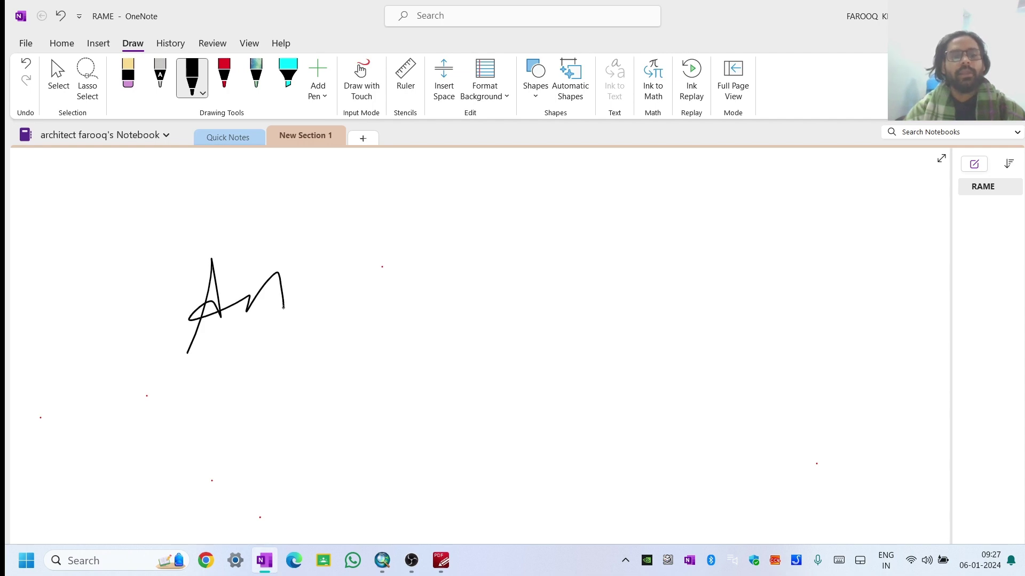
drag(233, 300, 344, 278)
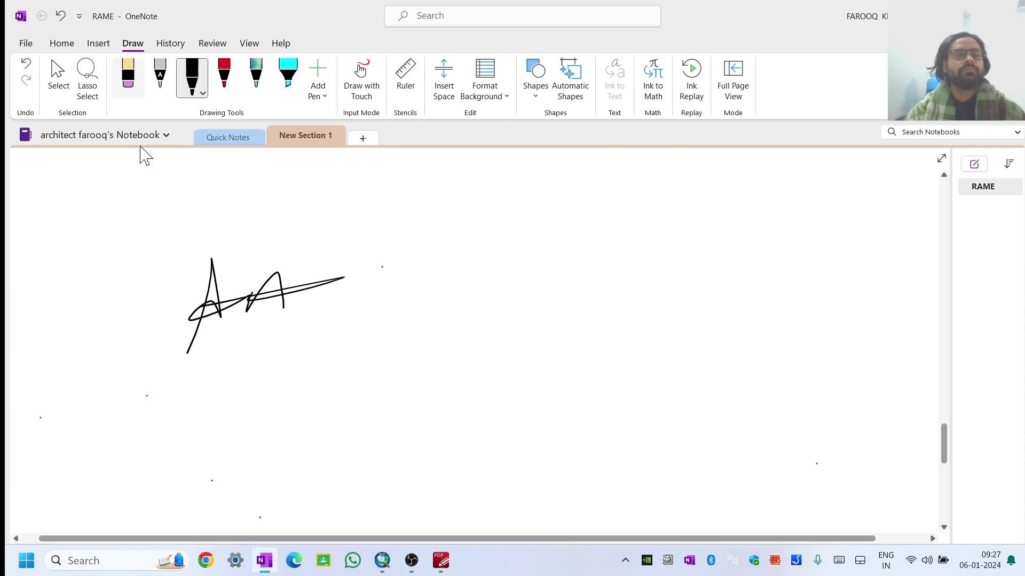
mouse_move(175, 330)
mouse_down()
mouse_move(125, 311)
mouse_move(202, 253)
mouse_up()
mouse_move(171, 298)
mouse_down()
mouse_move(186, 269)
mouse_move(167, 266)
mouse_move(200, 302)
mouse_move(231, 306)
mouse_move(337, 281)
mouse_move(281, 173)
mouse_move(385, 298)
mouse_move(350, 300)
mouse_move(391, 265)
mouse_move(373, 275)
mouse_move(387, 265)
mouse_move(329, 242)
mouse_up()
click(128, 77)
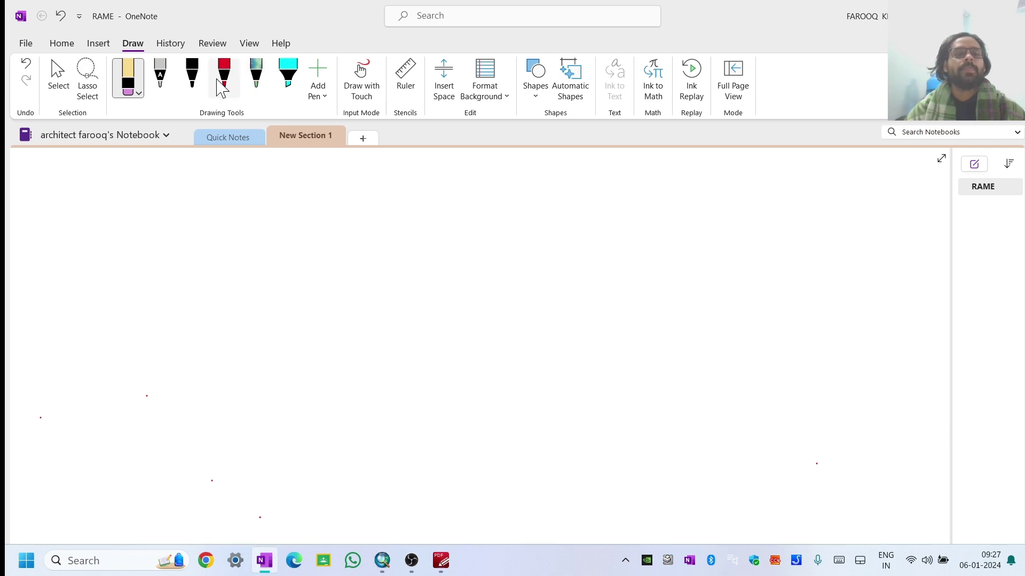
- Handwrite "unknown" in black ink on the blank area of the page and draw an oval around it
click(192, 79)
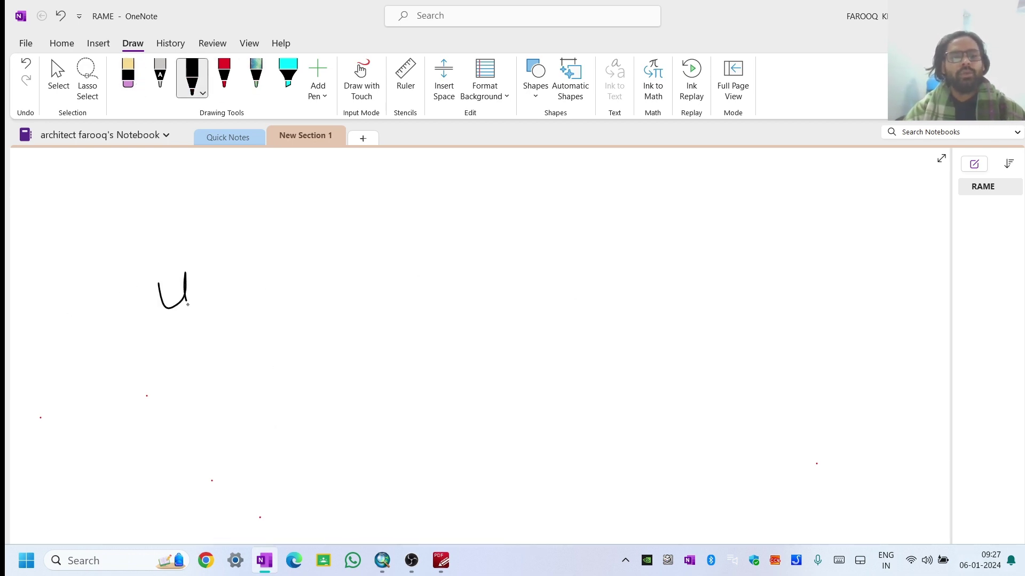
drag(257, 229, 254, 300)
drag(288, 237, 250, 254)
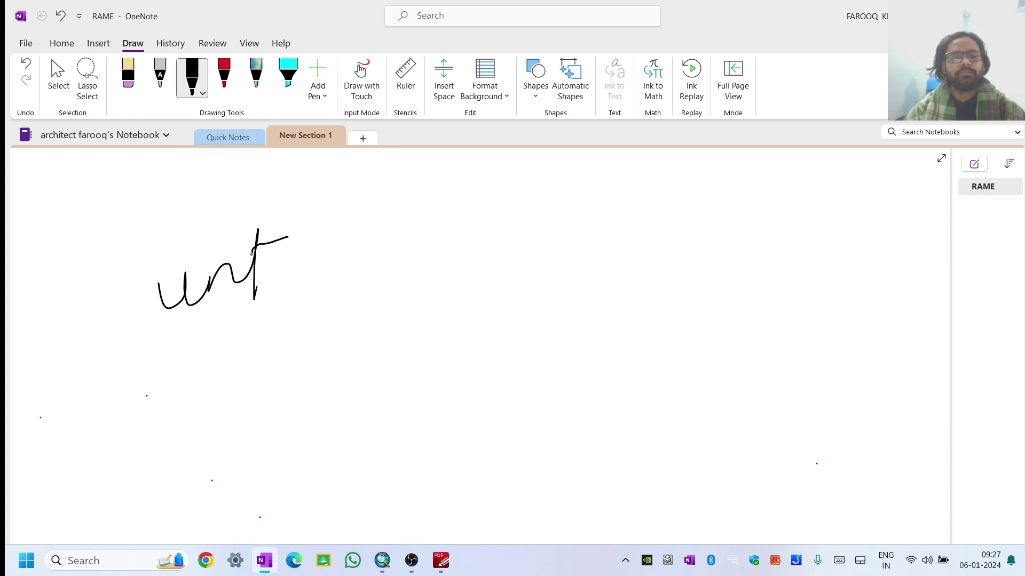
mouse_move(318, 242)
mouse_down()
mouse_move(334, 278)
mouse_move(384, 224)
mouse_move(367, 258)
mouse_move(424, 208)
mouse_move(460, 230)
mouse_move(504, 204)
mouse_move(569, 246)
mouse_up()
mouse_move(639, 190)
mouse_down()
mouse_move(254, 190)
mouse_move(98, 264)
mouse_move(164, 346)
mouse_move(686, 285)
mouse_move(714, 214)
mouse_move(617, 187)
mouse_up()
- Handwrite "unit" beside the circled "unknown", circle it and draw an arrow from it to "unknown"
scroll(309, 313, down, 1)
scroll(709, 410, up, 3)
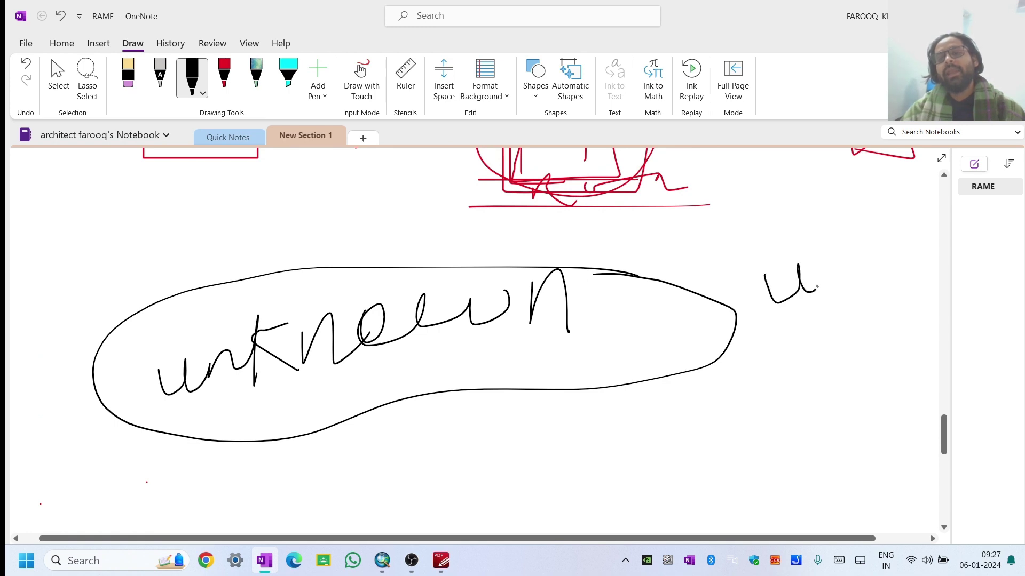
mouse_move(859, 282)
mouse_down()
mouse_move(891, 227)
mouse_move(882, 251)
mouse_move(928, 272)
mouse_up()
drag(863, 235, 931, 221)
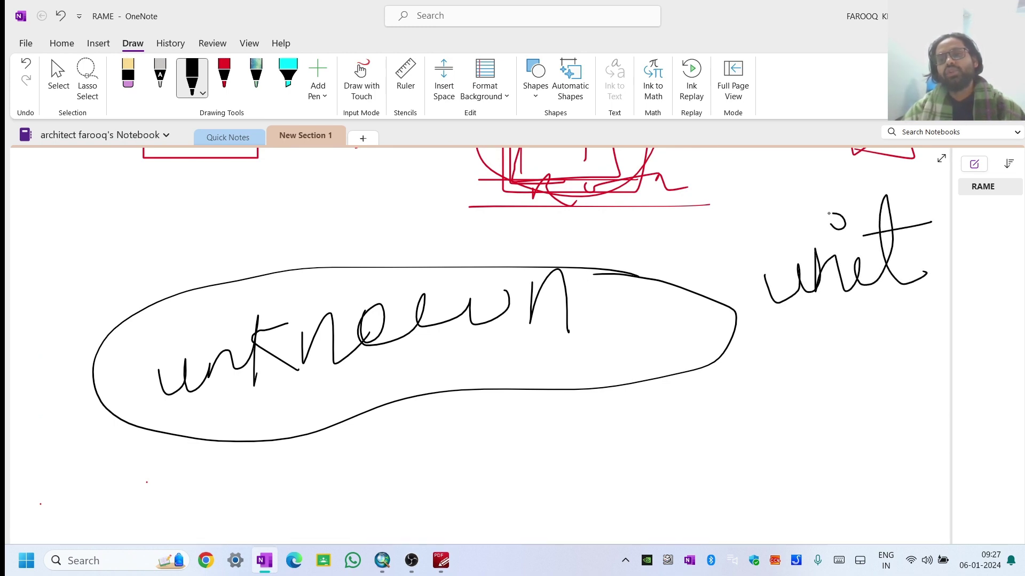
mouse_move(829, 213)
mouse_down()
mouse_move(690, 366)
mouse_move(902, 292)
mouse_move(856, 179)
mouse_move(708, 235)
mouse_move(698, 225)
mouse_move(381, 204)
mouse_up()
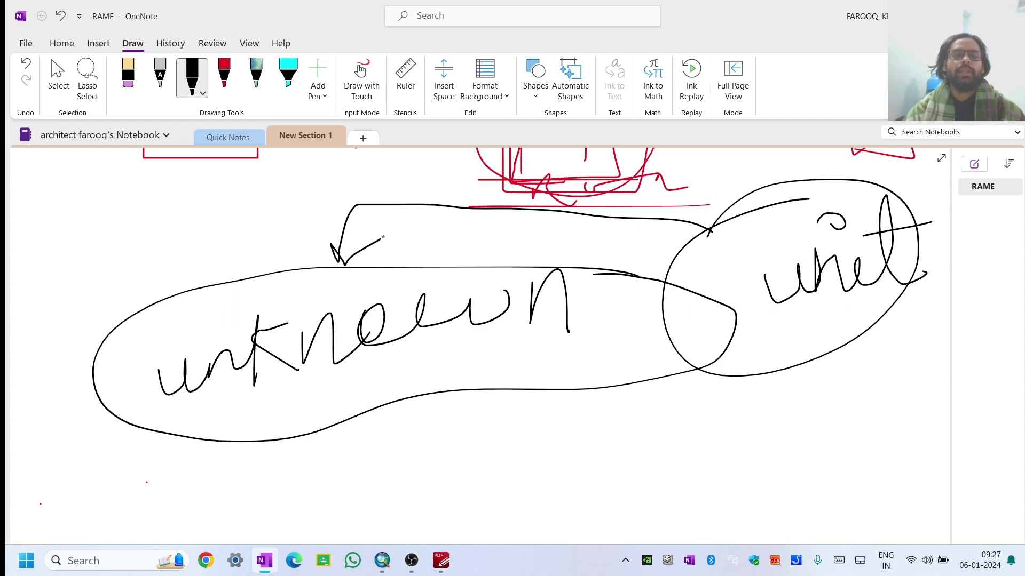
- Handwrite the abbreviation GCS in large black letters below the circled "unknown"
scroll(382, 237, down, 6)
scroll(330, 361, up, 5)
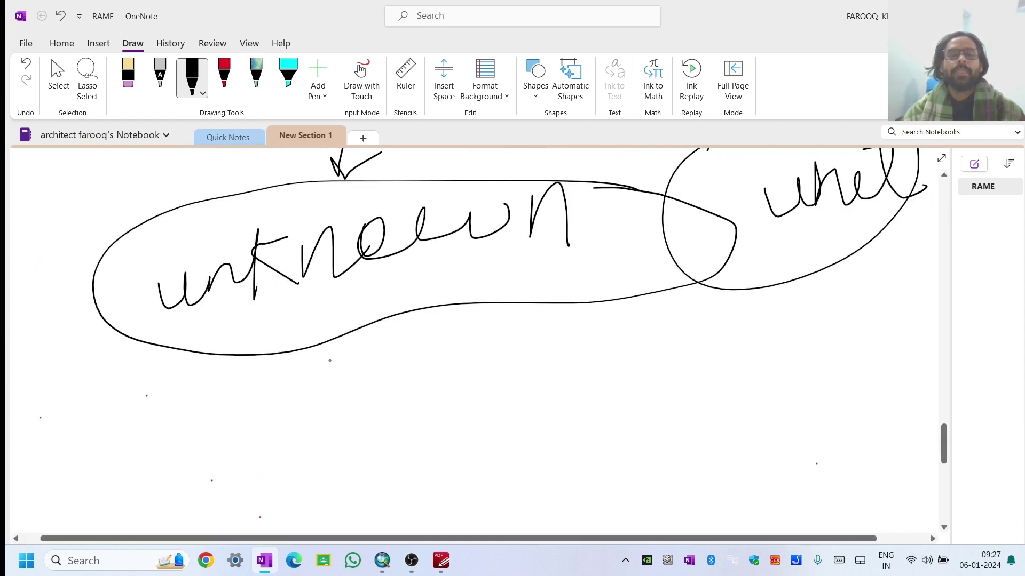
scroll(329, 360, down, 2)
mouse_move(410, 207)
mouse_down()
mouse_move(414, 304)
mouse_move(421, 253)
mouse_up()
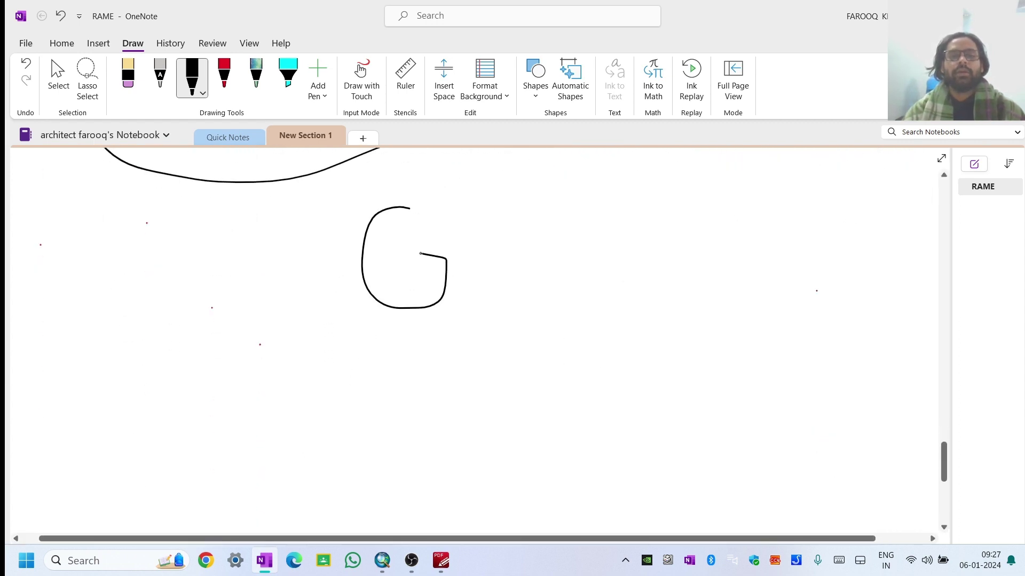
mouse_move(521, 206)
mouse_down()
mouse_move(477, 255)
mouse_move(528, 273)
mouse_up()
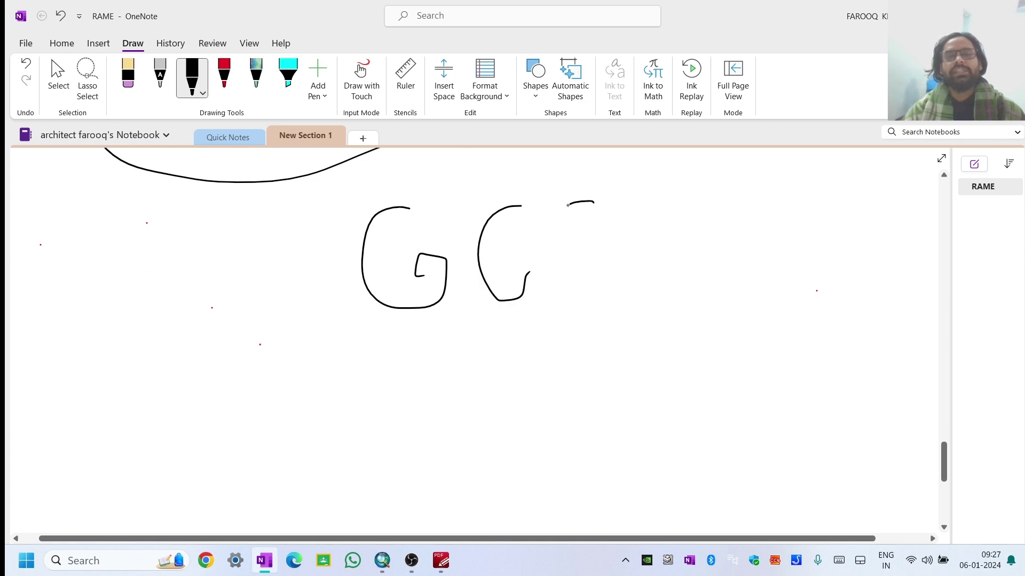